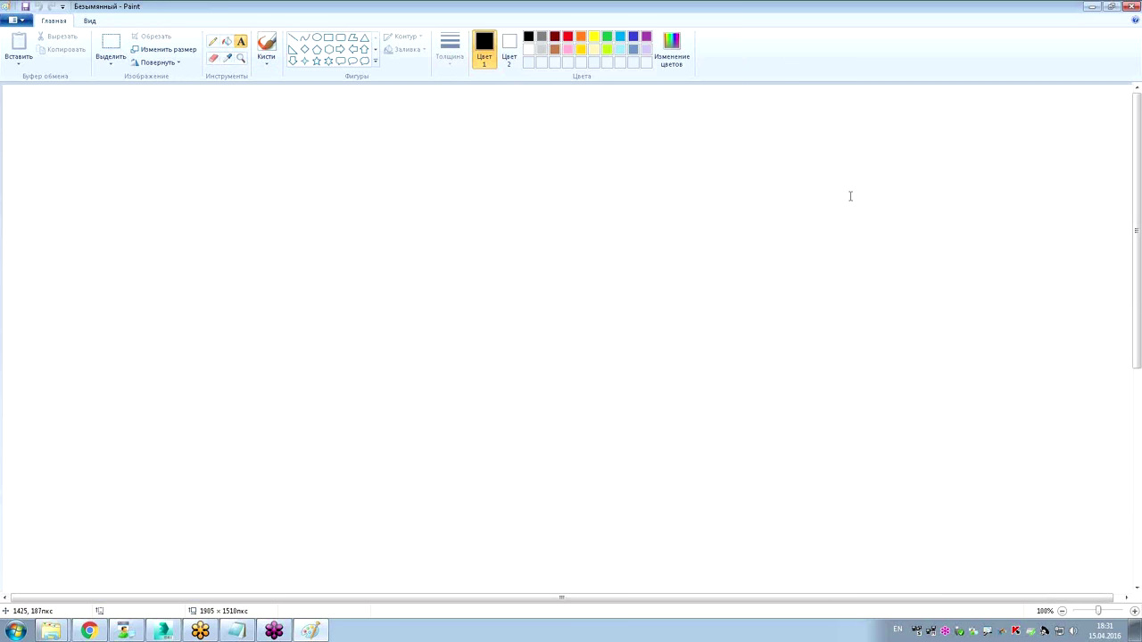
Add the two-line title 'Сетевая визуализация' / 'Network rendering' near the top of the canvas.
click(257, 123)
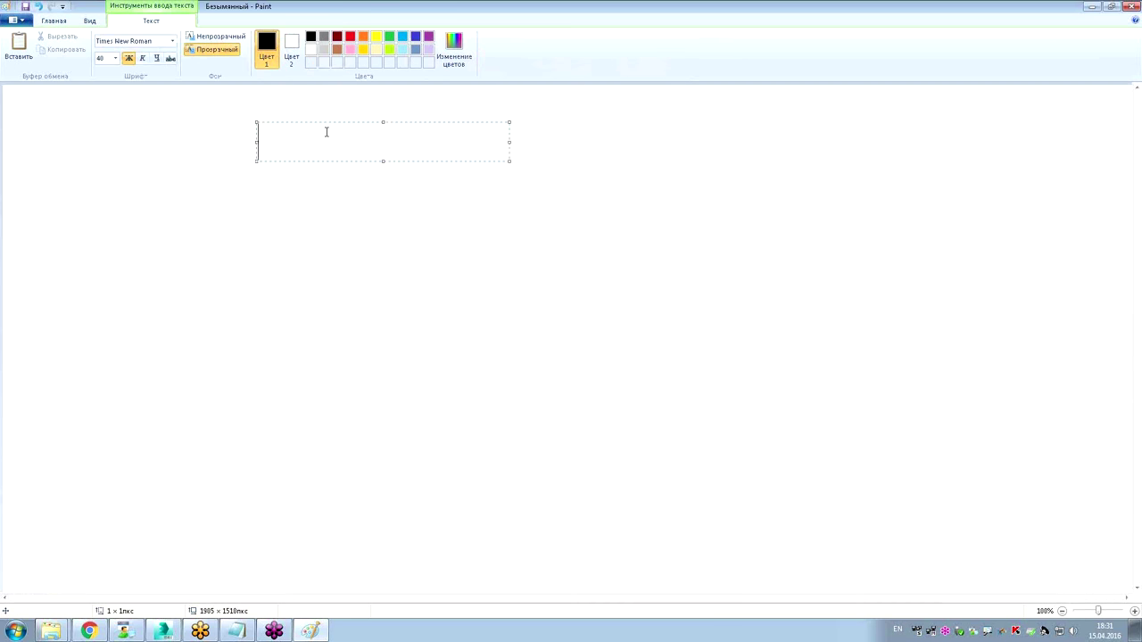
text(Ct)
key(BackSpace)
key(BackSpace)
key(alt+shift)
text(Сетевая визуализация)
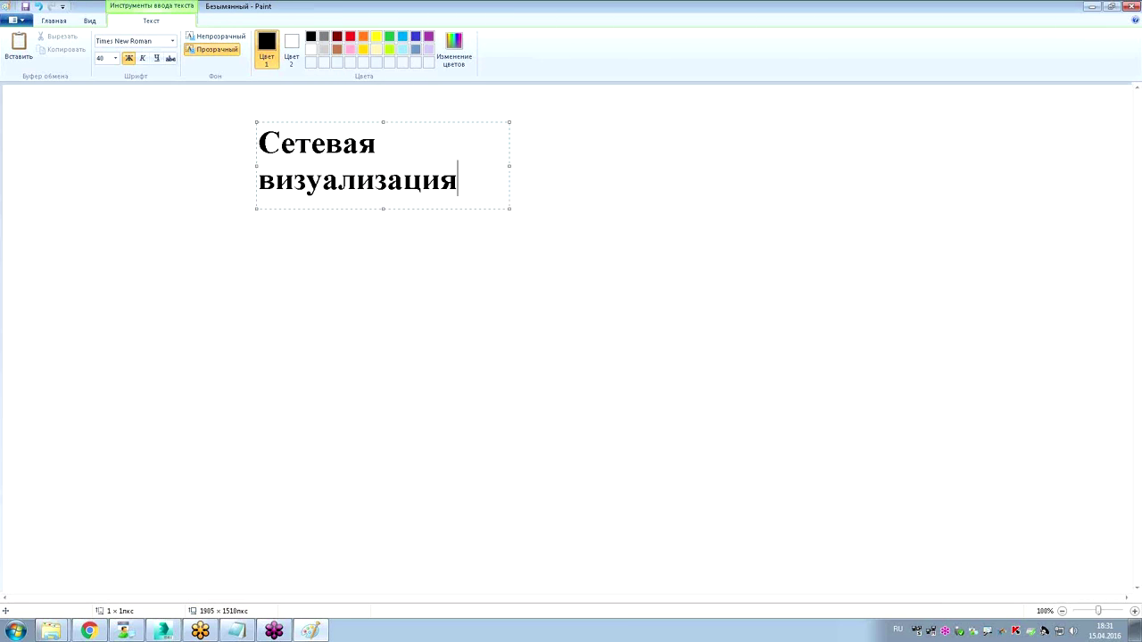
drag(383, 122, 630, 101)
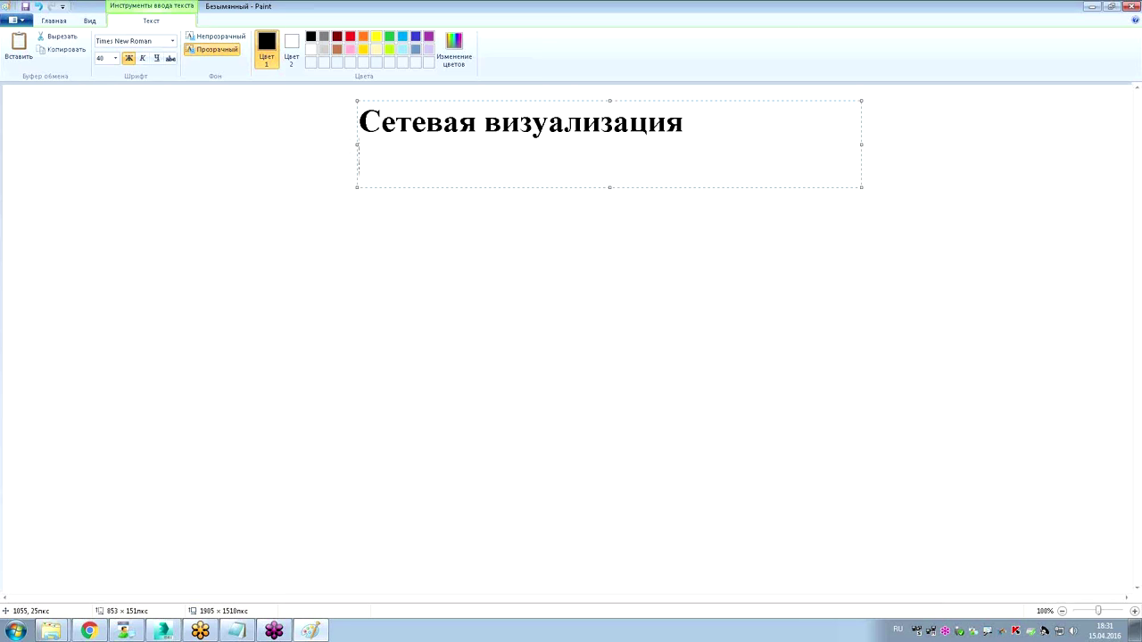
key(Return)
text(Network rendering)
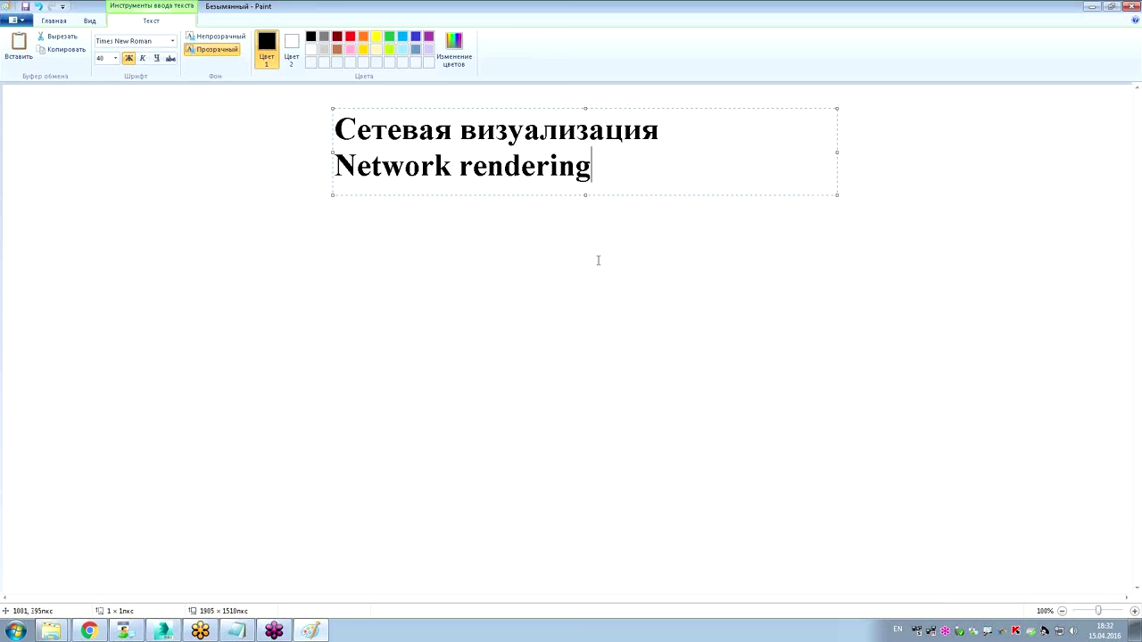
click(598, 260)
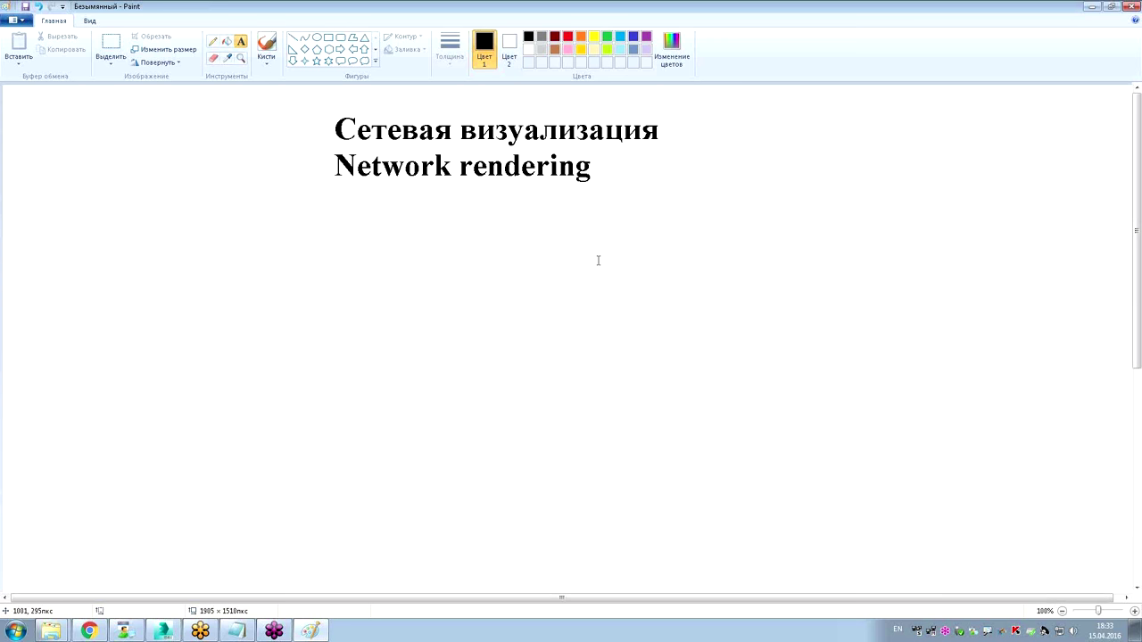
click(212, 41)
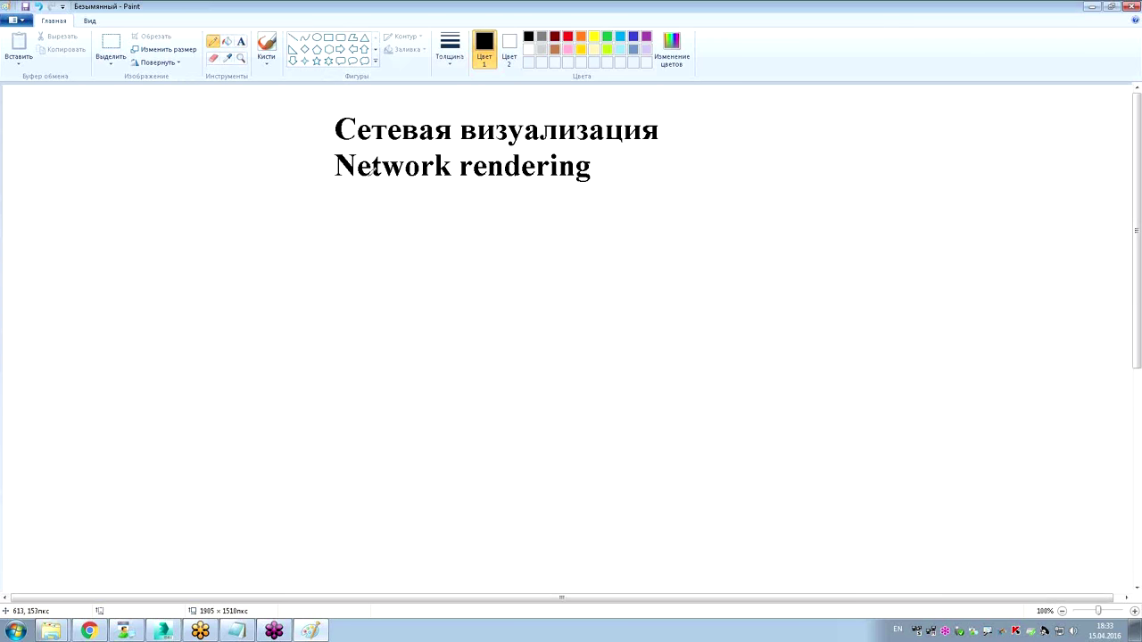
Underline the title with a freehand line and type 'Distributive net rendering' below-left of it.
drag(321, 190, 670, 189)
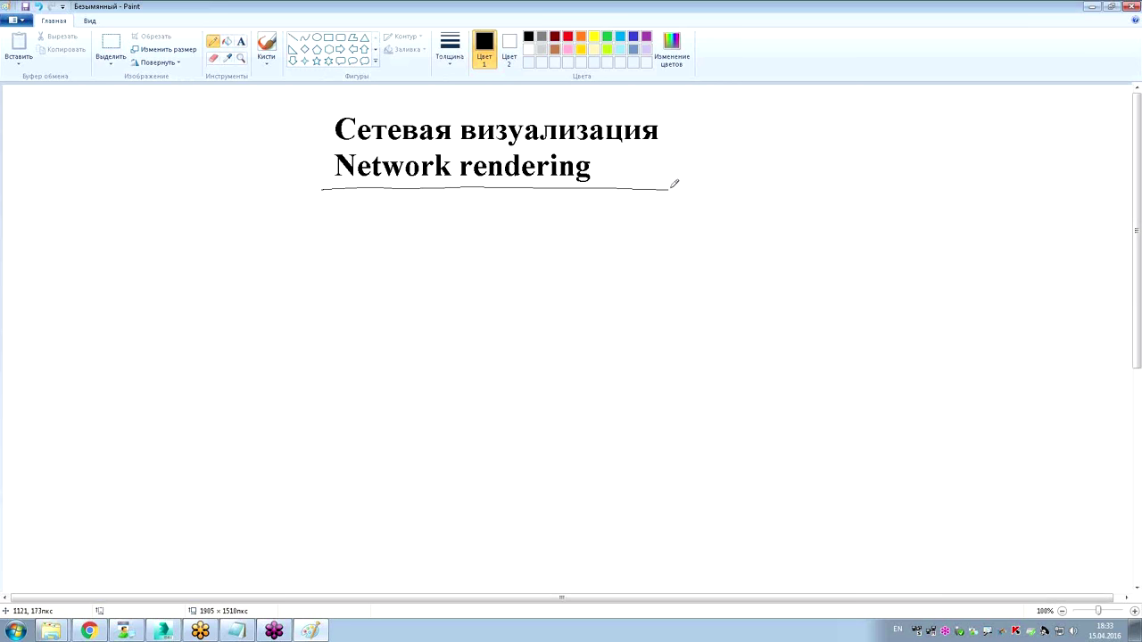
click(241, 41)
click(155, 257)
text(Di)
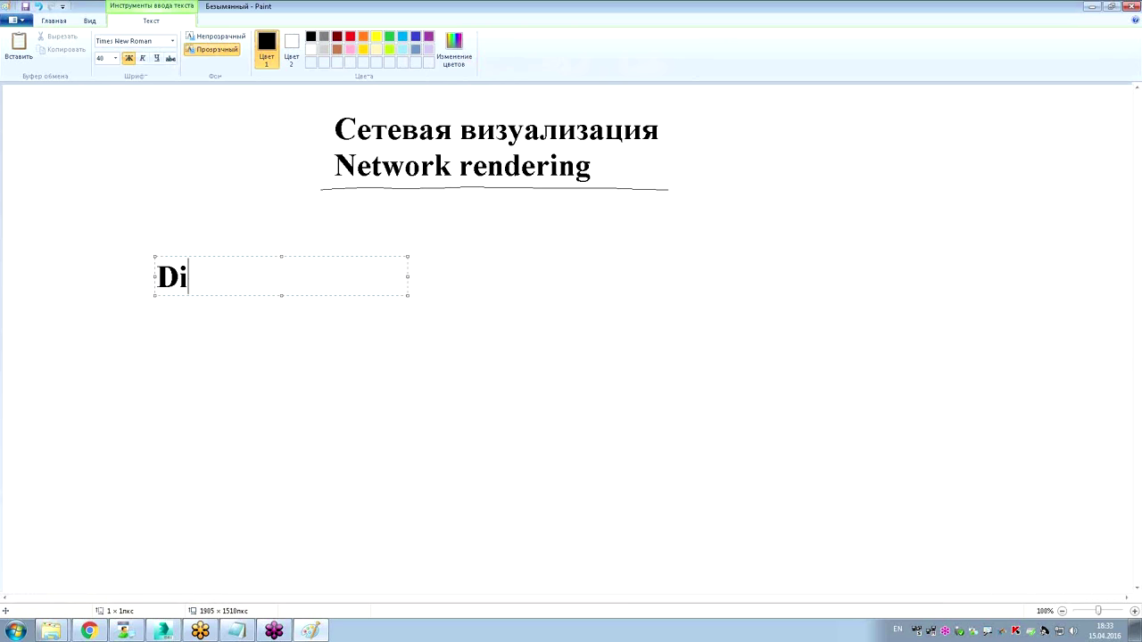
text(si)
key(BackSpace)
key(BackSpace)
text(stributive )
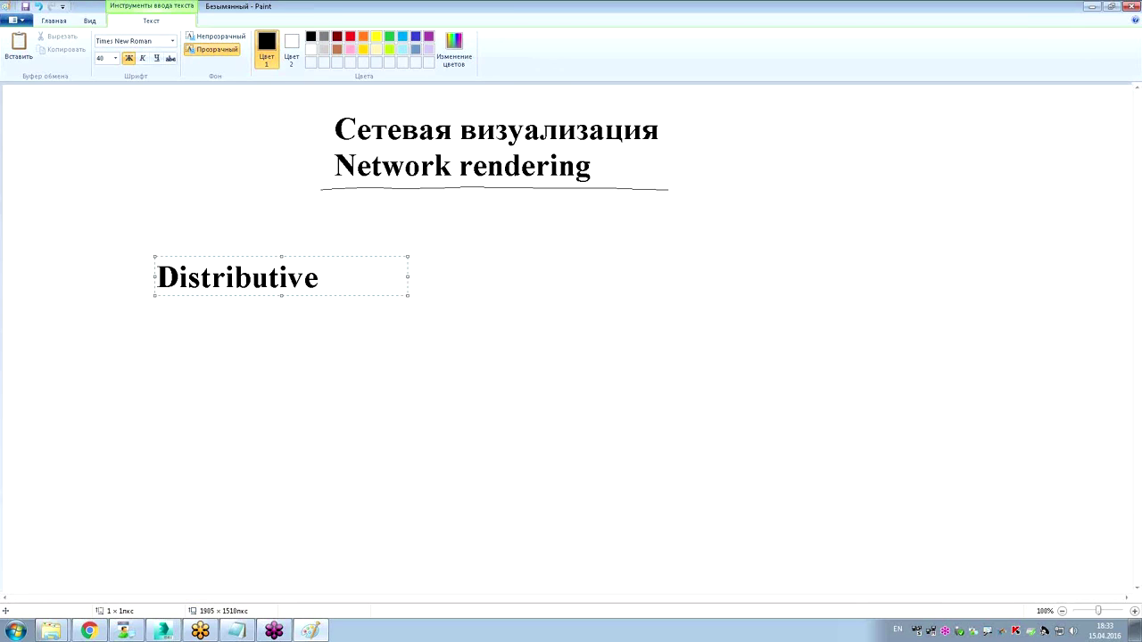
text(net rende)
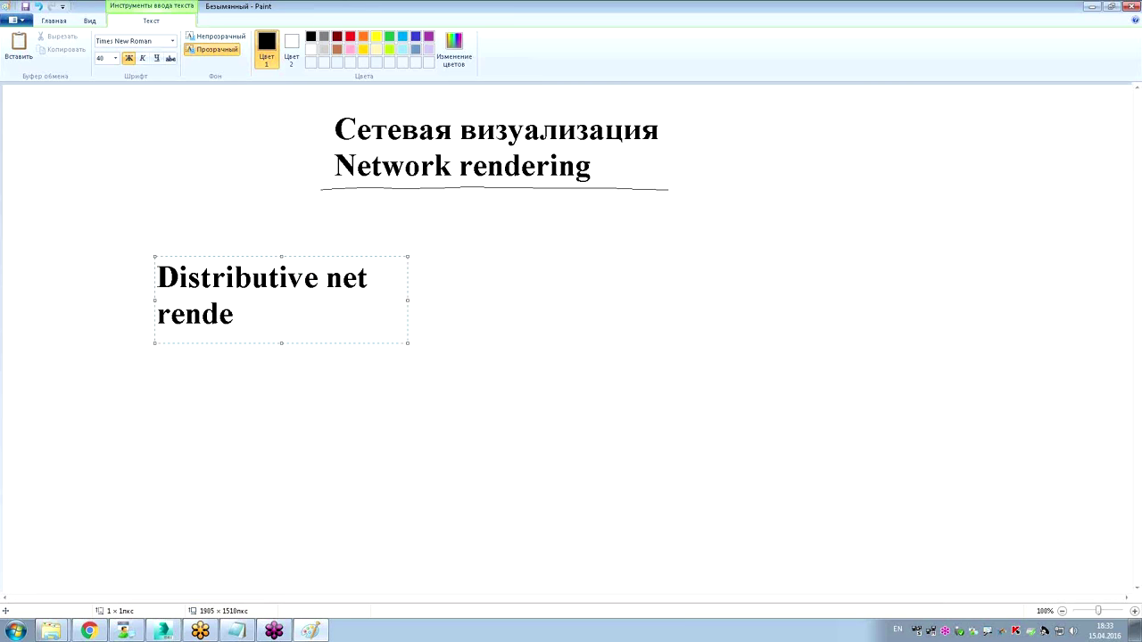
text(ring)
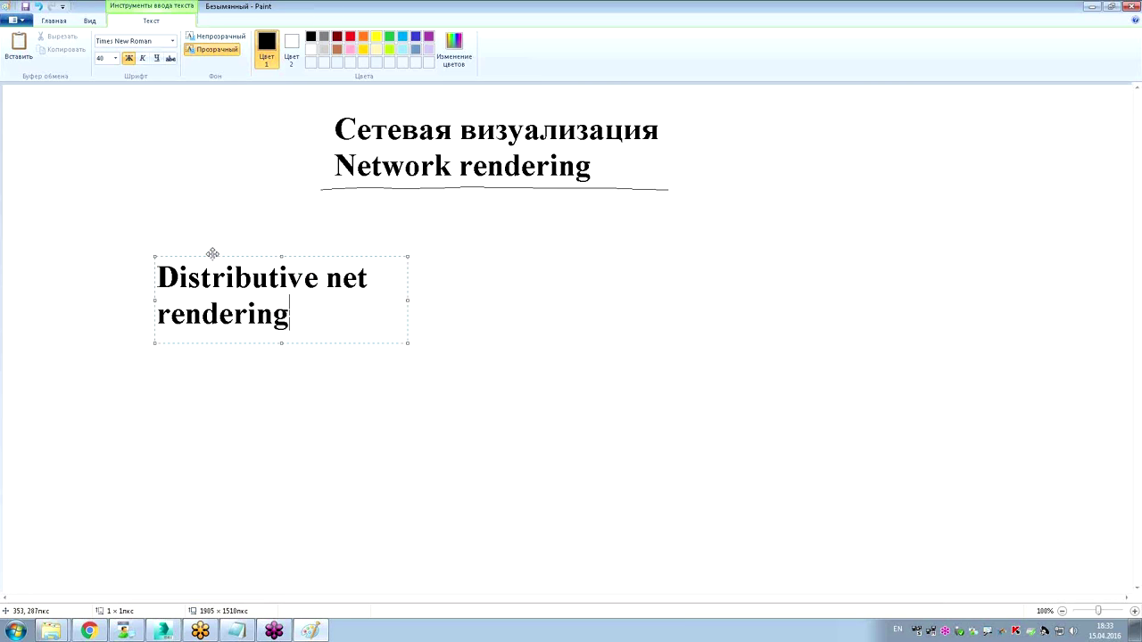
Break the caption into 'Distributive' / 'net rendering' and fix it at the left.
drag(215, 256, 148, 270)
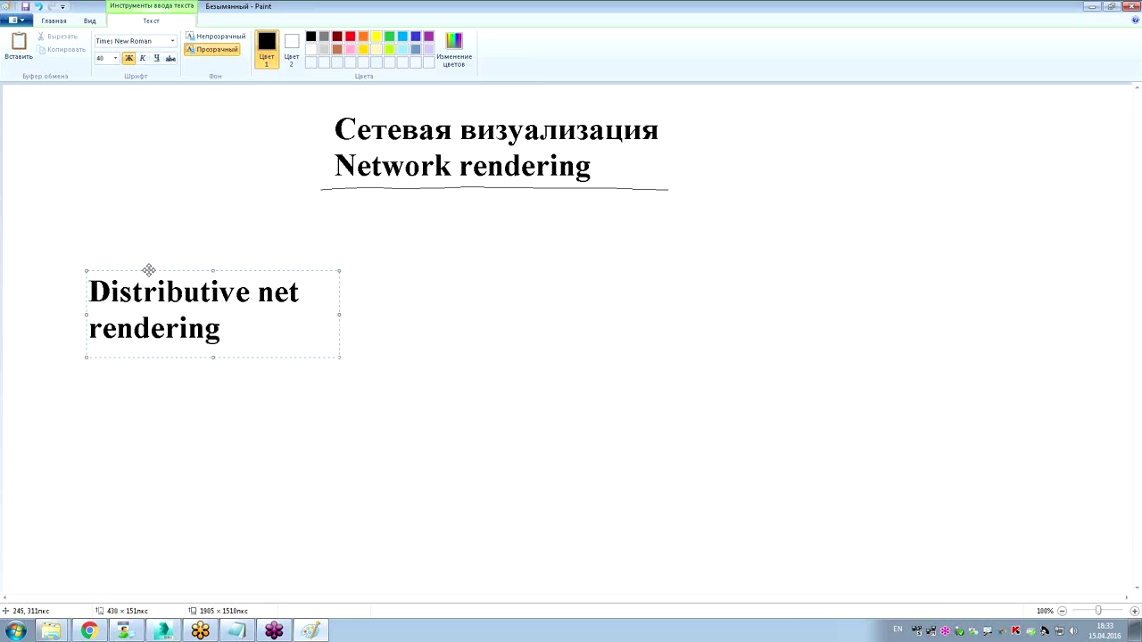
click(257, 292)
key(Return)
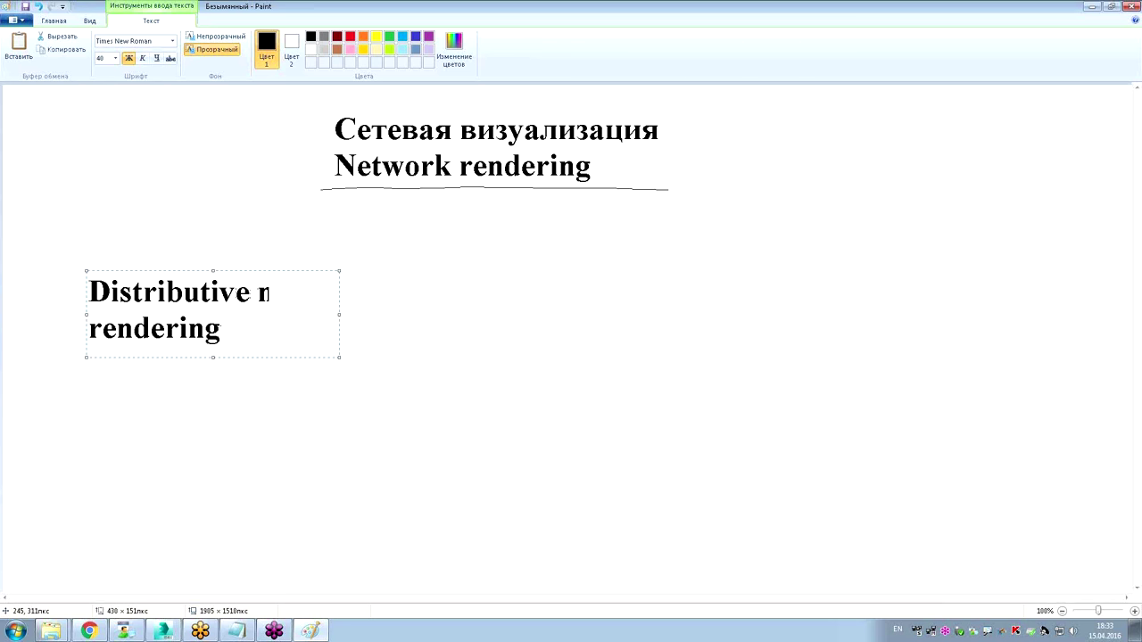
key(Delete)
text(et)
drag(149, 271, 169, 263)
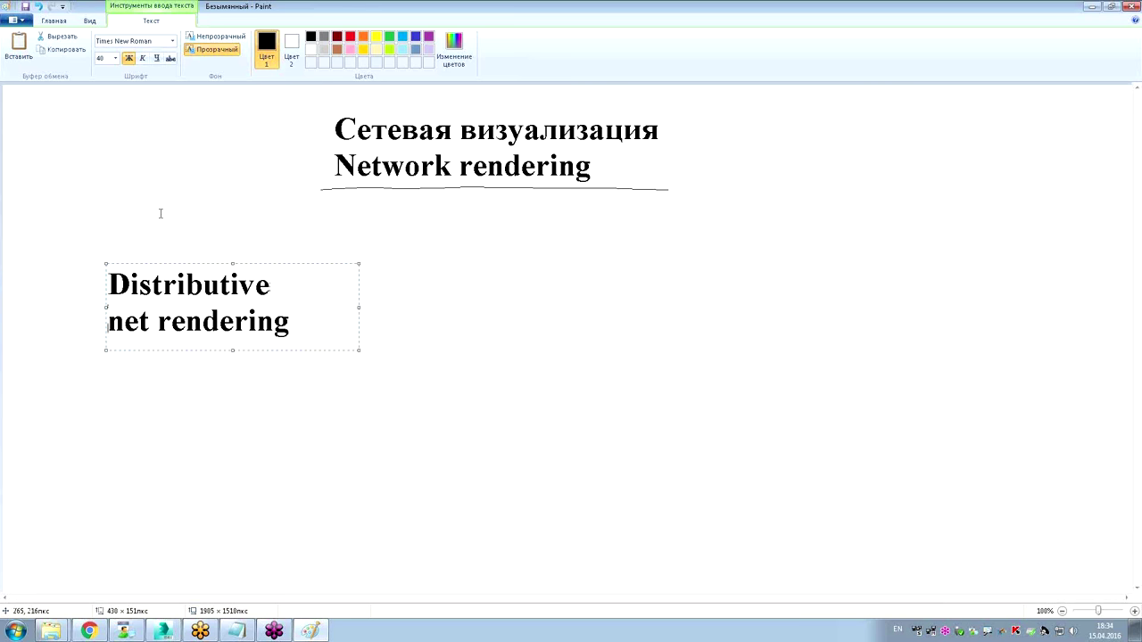
click(161, 214)
Draw a rectangle frame below the caption and pencil-sketch a house, sun and tree inside.
click(327, 40)
drag(140, 369, 255, 449)
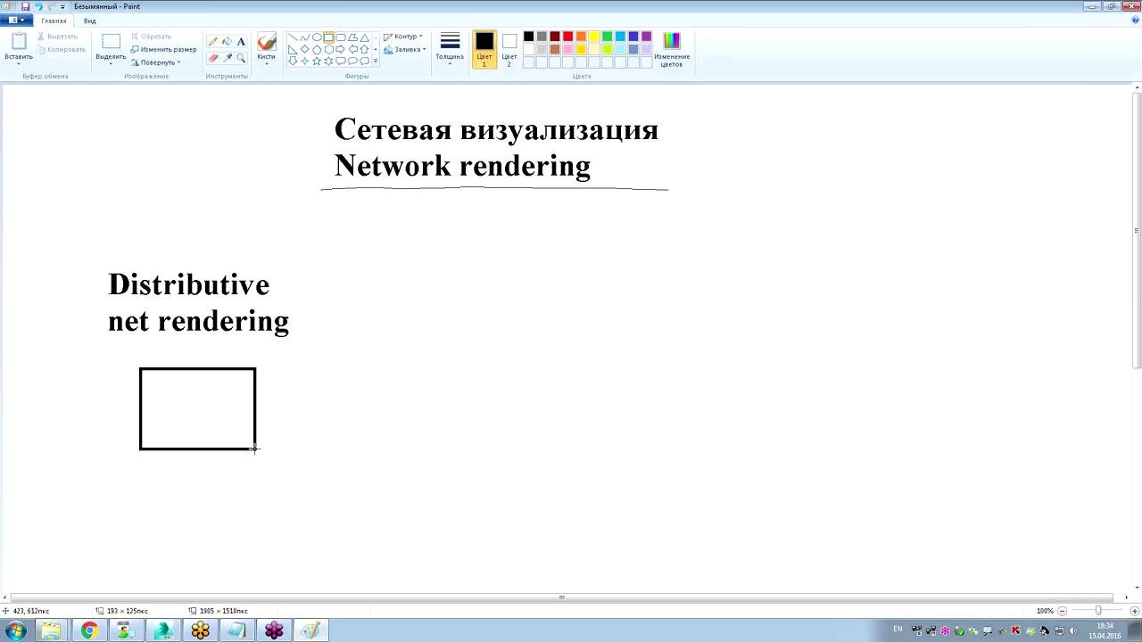
click(212, 41)
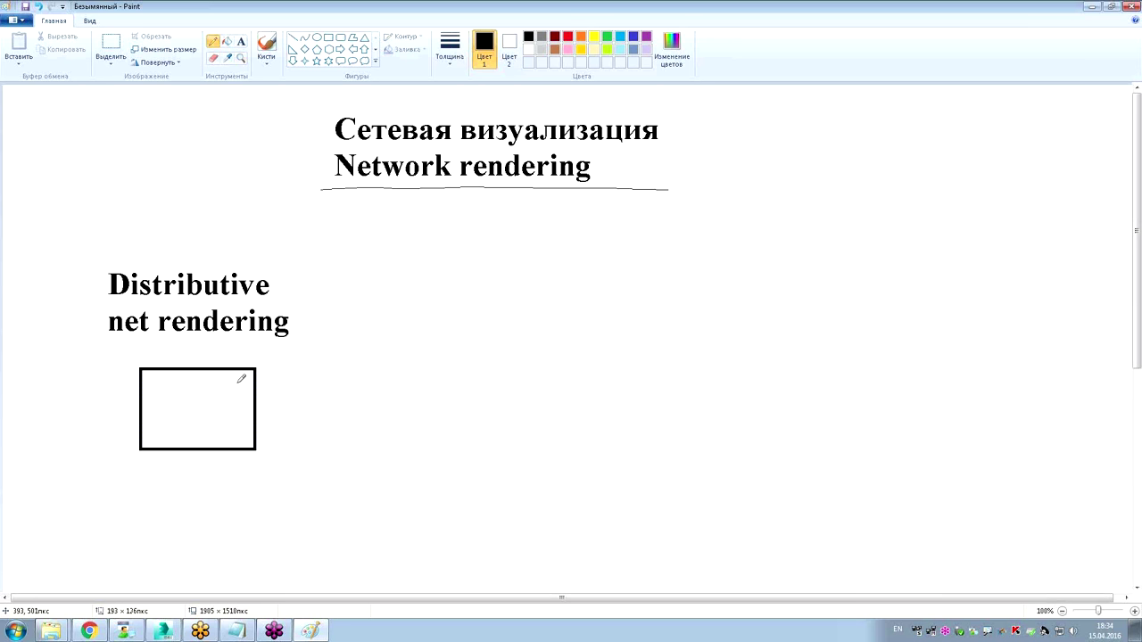
mouse_move(172, 409)
mouse_down()
mouse_move(173, 434)
mouse_move(183, 401)
mouse_move(218, 400)
mouse_move(210, 432)
mouse_up()
drag(169, 423, 153, 424)
drag(163, 388, 164, 389)
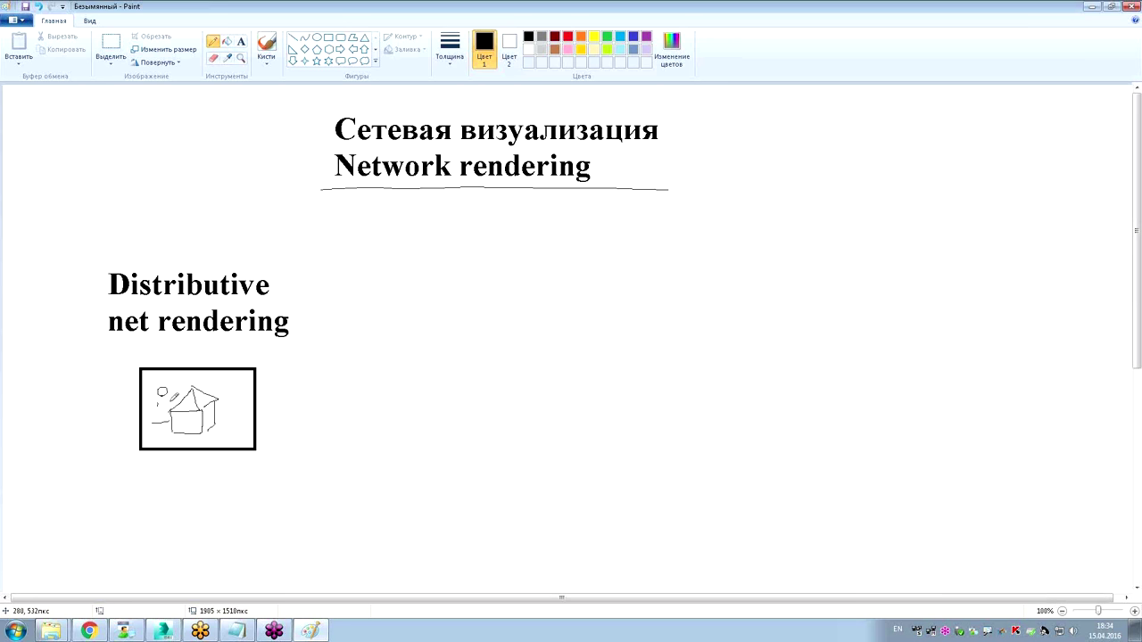
mouse_move(211, 430)
mouse_down()
mouse_move(247, 430)
mouse_move(234, 380)
mouse_move(237, 415)
mouse_move(252, 394)
mouse_up()
key(ctrl+z)
Choose the Oval shape from the Shapes list.
click(328, 37)
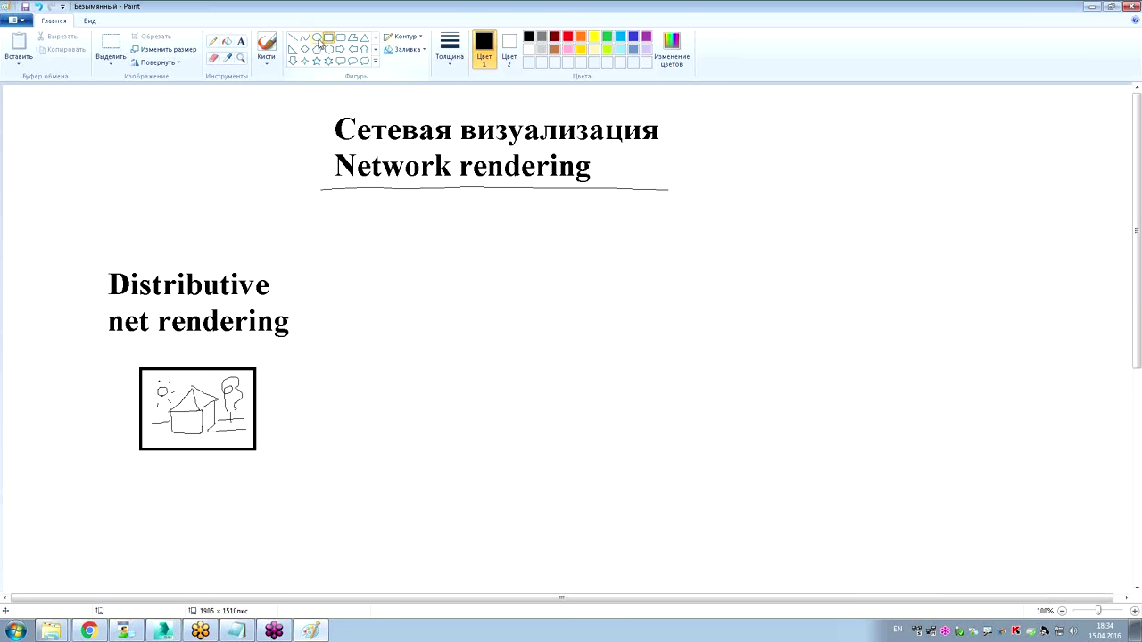
click(376, 62)
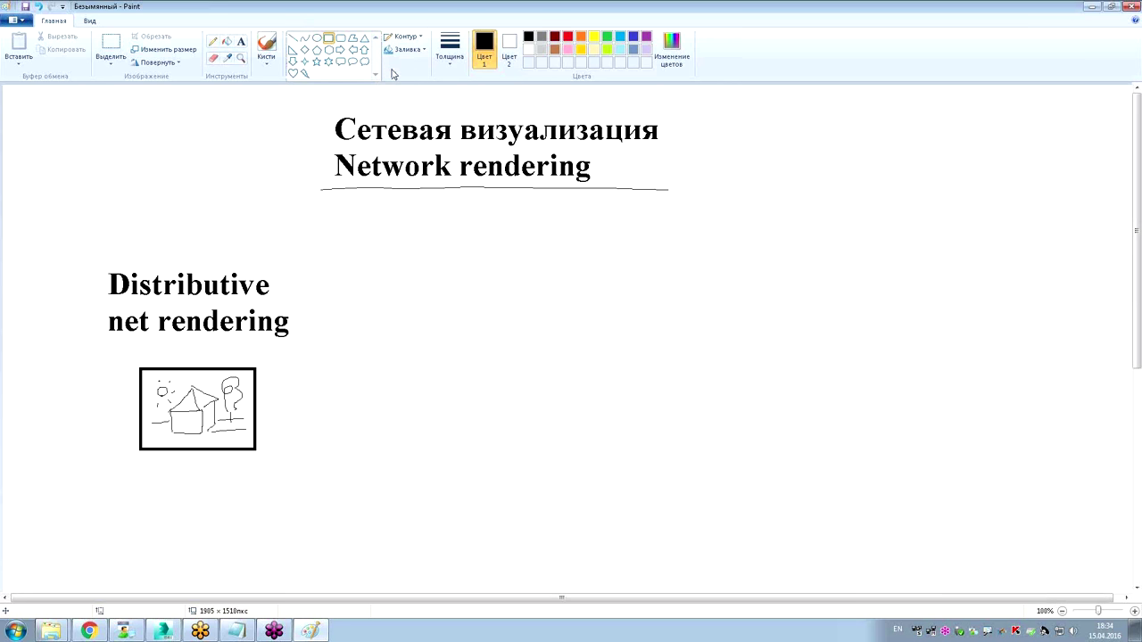
click(318, 40)
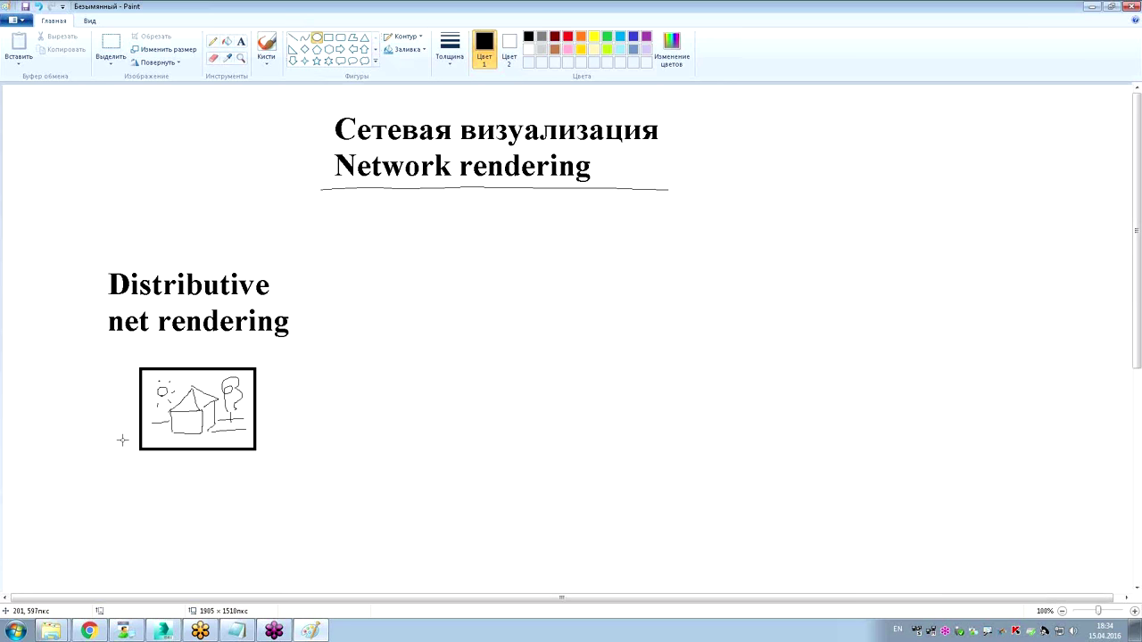
Draw four circles around the sketch and number them 1 to 4.
mouse_move(45, 429)
mouse_down()
mouse_move(149, 547)
mouse_move(240, 565)
mouse_up()
drag(262, 480, 309, 526)
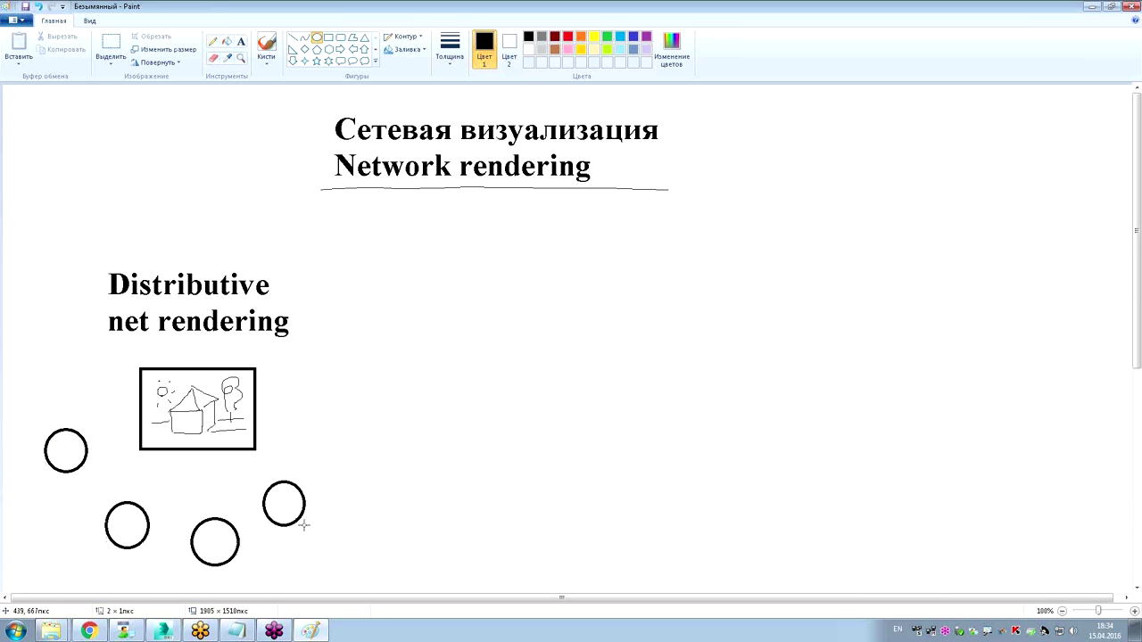
drag(65, 460, 65, 443)
drag(124, 527, 137, 535)
drag(208, 534, 214, 560)
drag(279, 491, 290, 516)
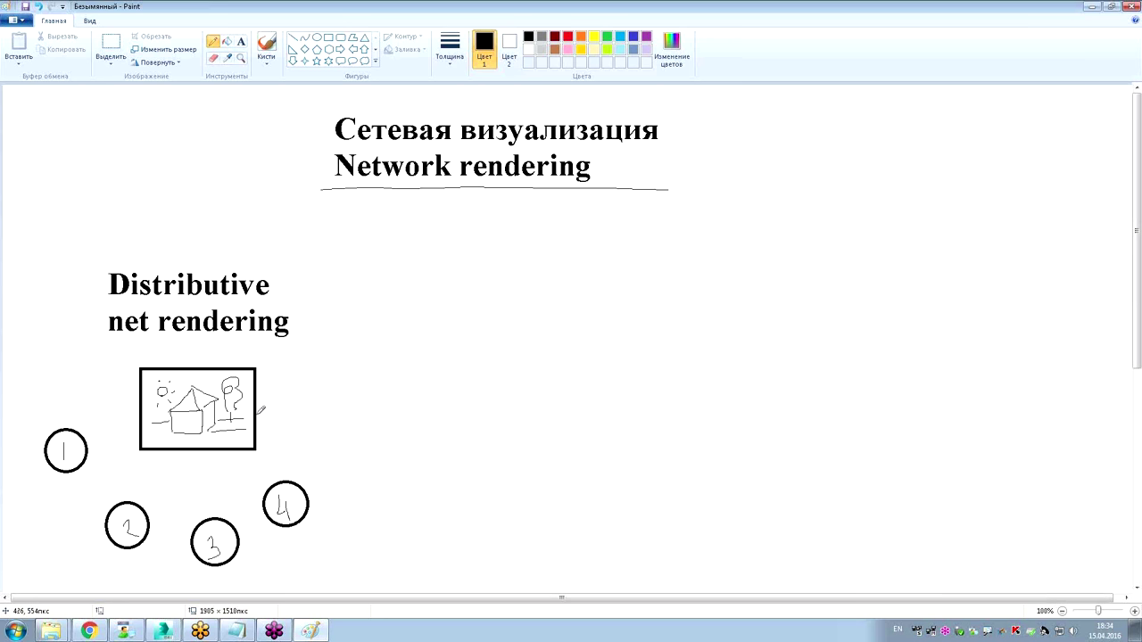
In red, mark spots on the sketch and draw lines linking the circles to them.
click(567, 36)
drag(147, 378, 150, 382)
mouse_move(179, 397)
mouse_down()
mouse_move(240, 419)
mouse_move(214, 414)
mouse_up()
mouse_move(78, 440)
mouse_down()
mouse_move(147, 380)
mouse_move(146, 510)
mouse_up()
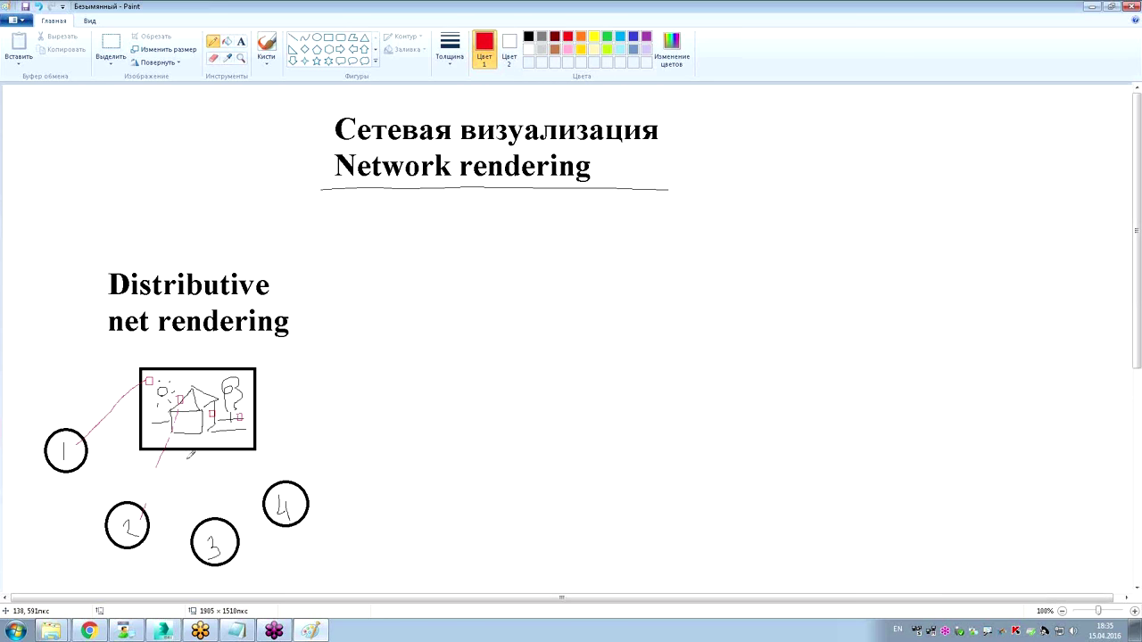
drag(210, 435, 211, 528)
drag(253, 434, 280, 487)
Switch Paint to the shape-drawing tool.
click(329, 37)
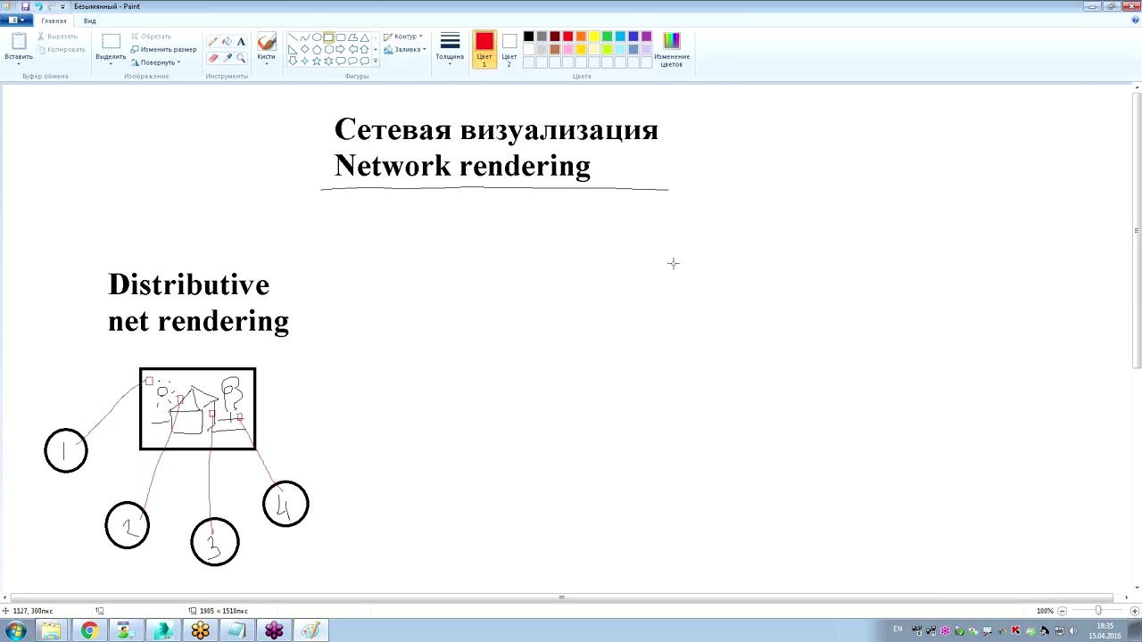
Add the black caption 'Per-frame net rendering' on the right half of the canvas.
click(241, 41)
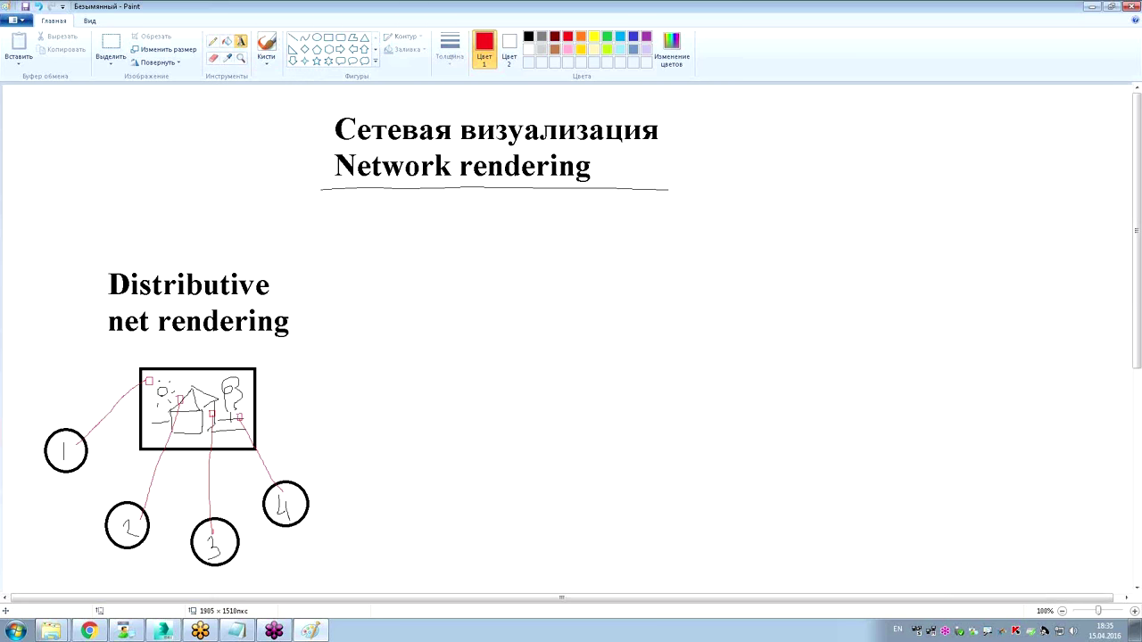
click(612, 278)
text(P)
key(BackSpace)
click(311, 36)
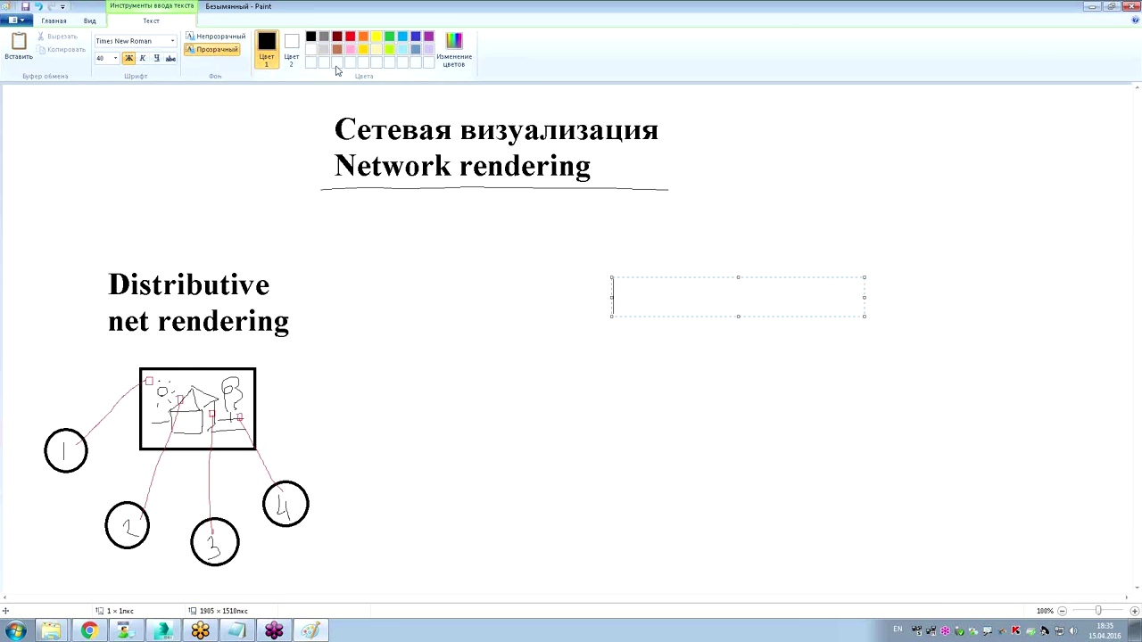
text(Per)
text(-frame net render)
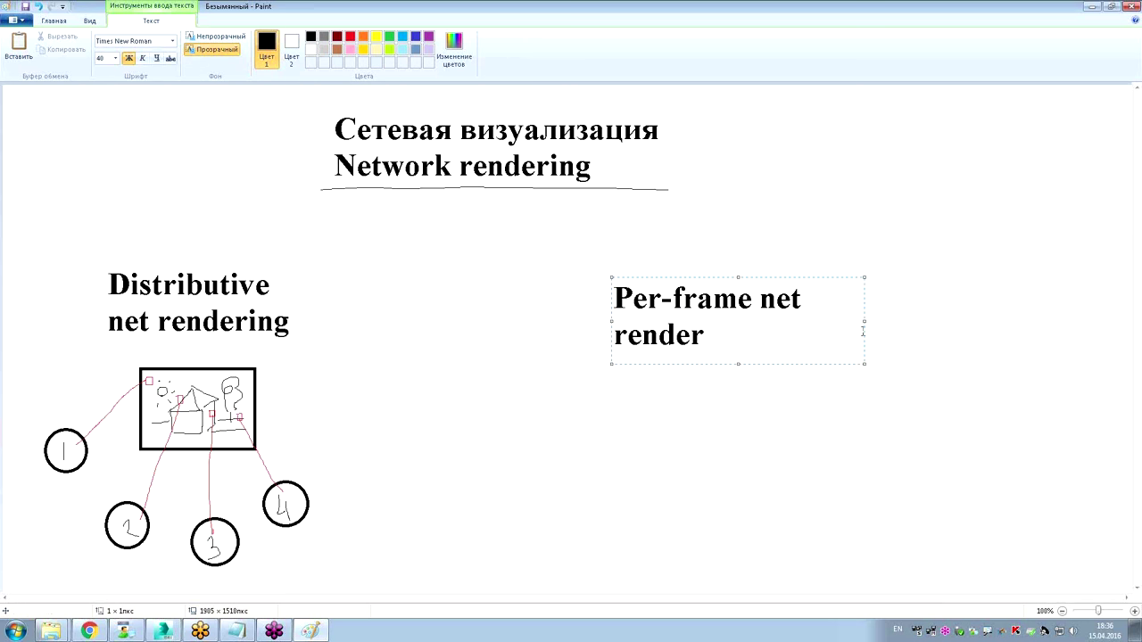
text(ing)
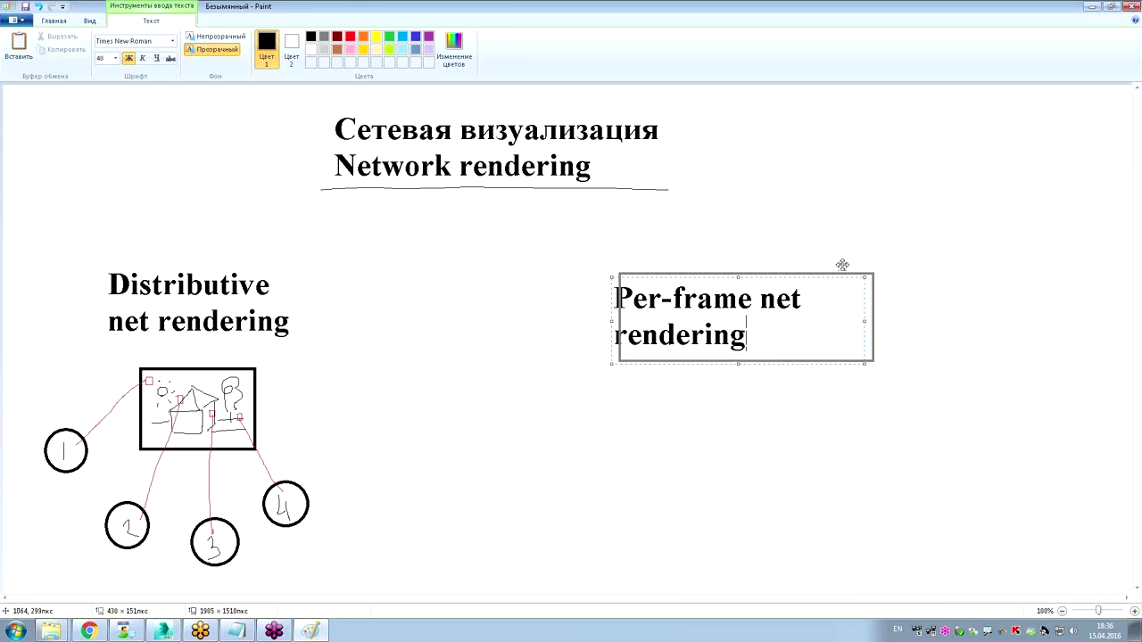
drag(817, 277, 845, 263)
click(830, 224)
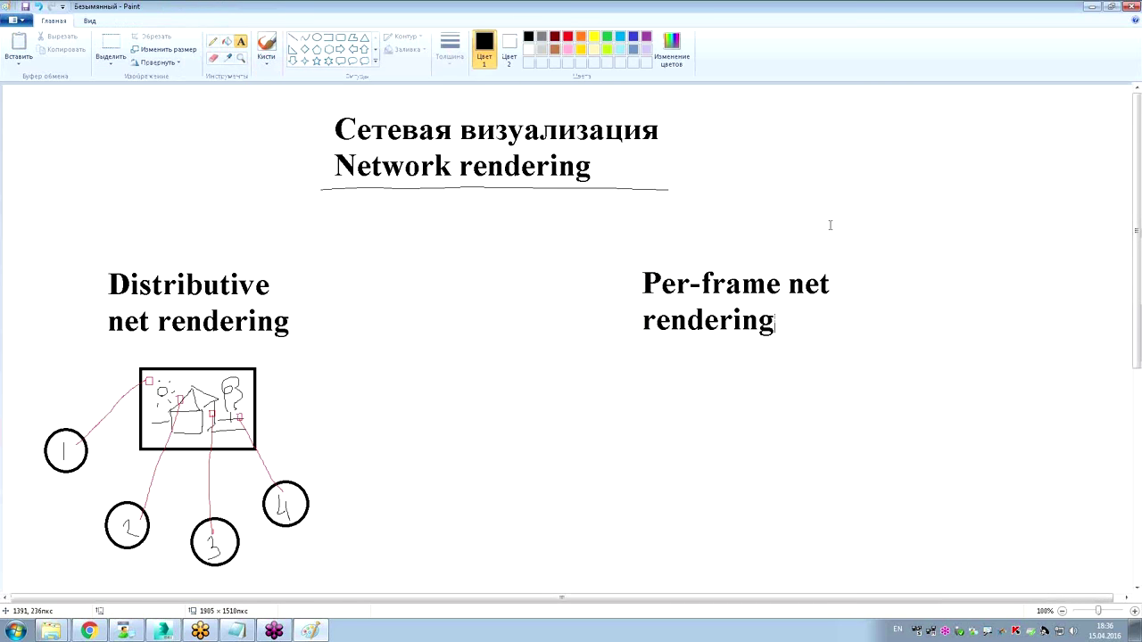
click(328, 38)
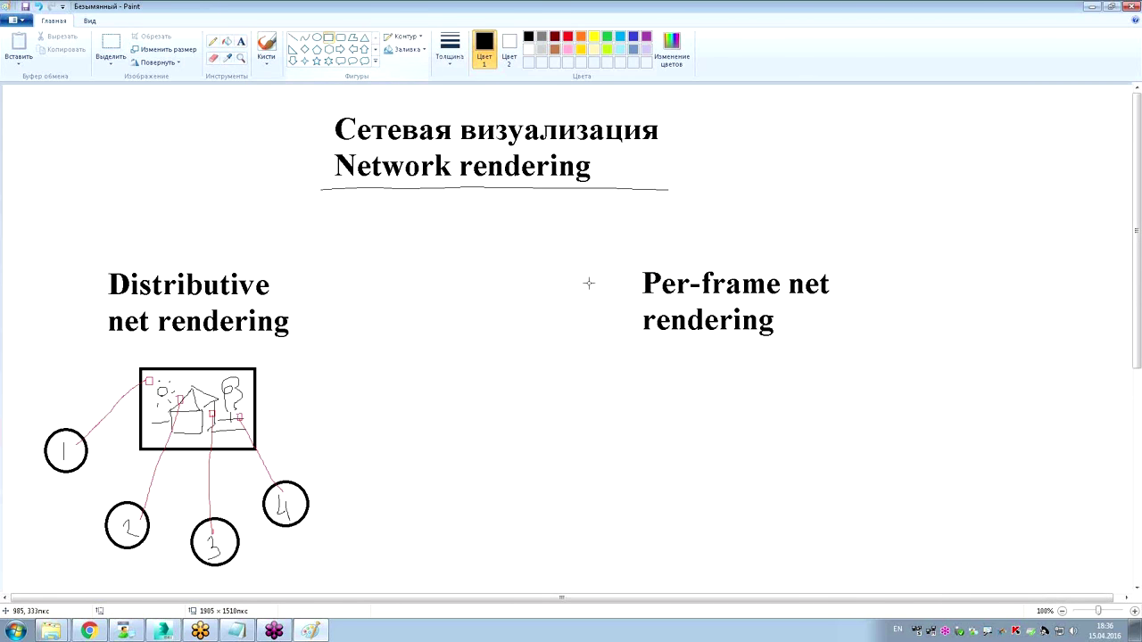
Draw a long bar below 'Per-frame net rendering' divided into six small frame boxes.
drag(609, 358, 1019, 394)
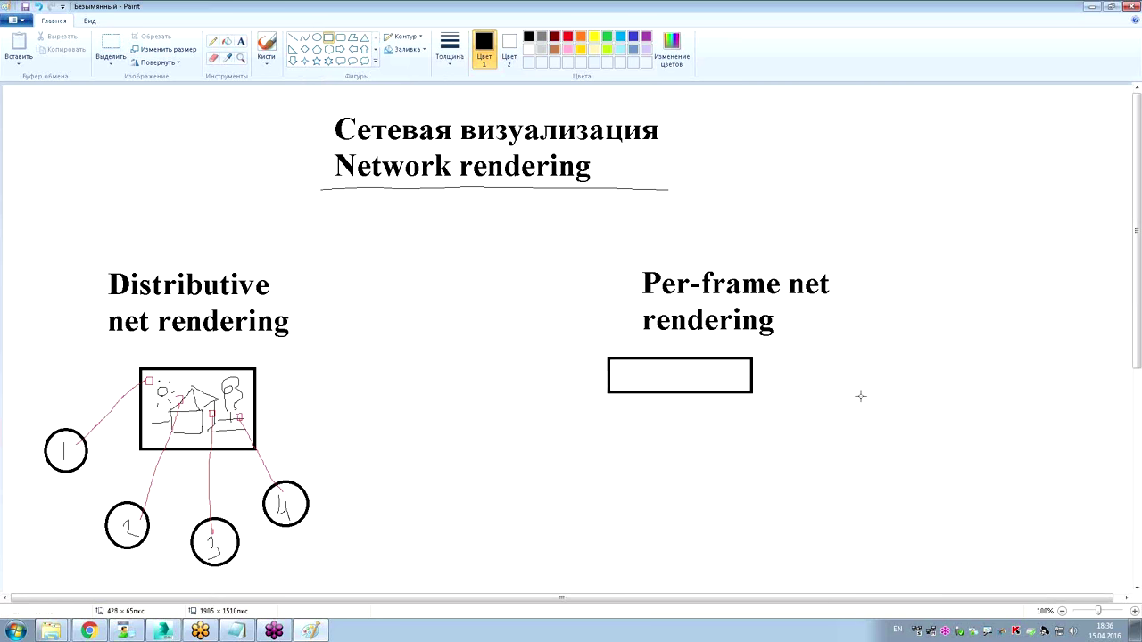
drag(612, 361, 648, 389)
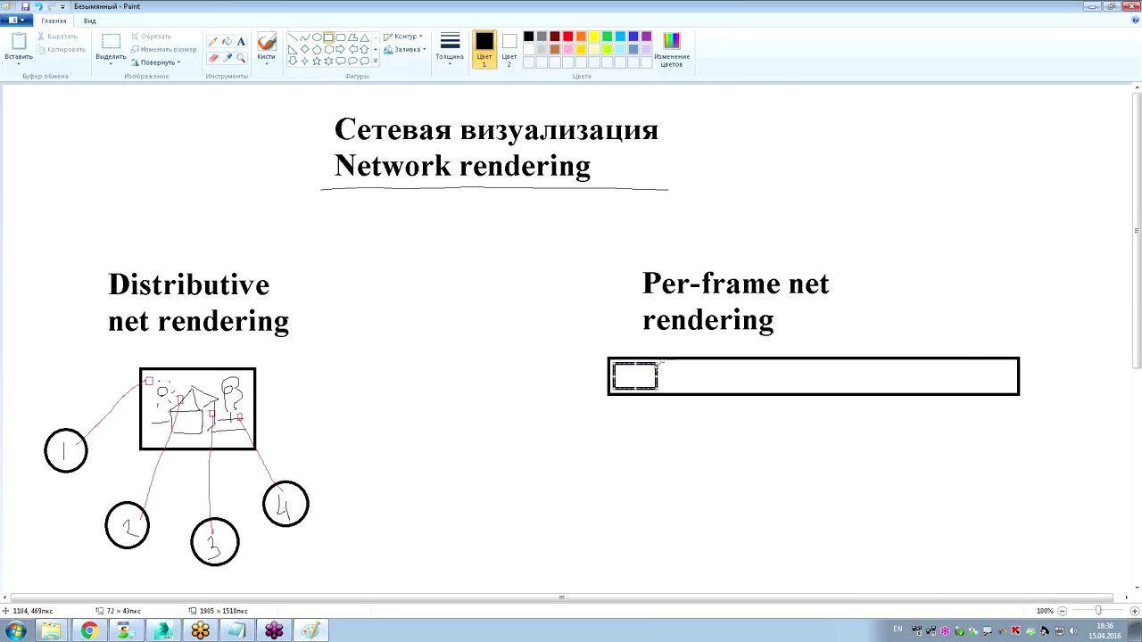
mouse_move(649, 375)
mouse_down()
mouse_move(691, 389)
mouse_move(851, 391)
mouse_up()
click(705, 377)
click(875, 378)
Draw four empty circles in a row below the frame bar.
click(317, 37)
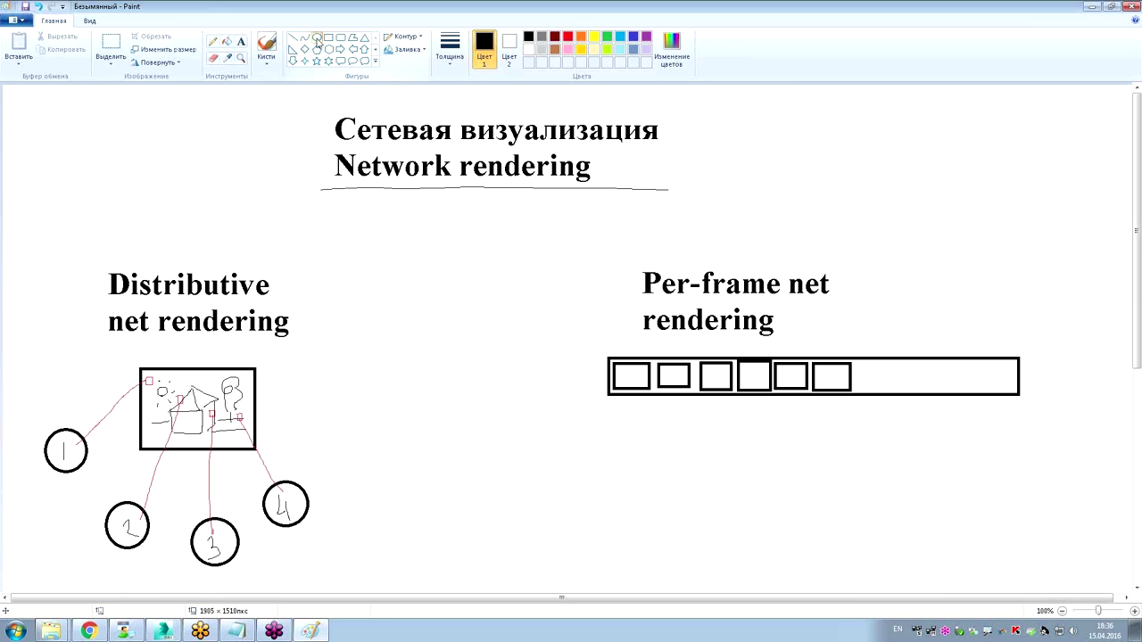
drag(579, 444, 634, 501)
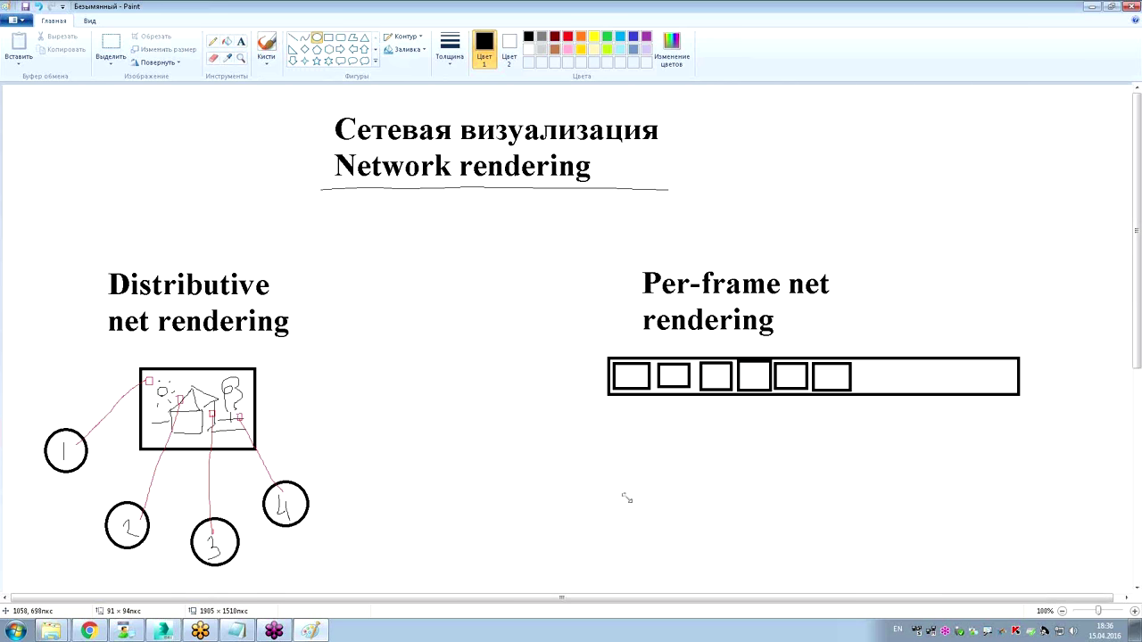
drag(650, 463, 708, 529)
drag(728, 470, 778, 532)
drag(794, 465, 856, 527)
click(213, 41)
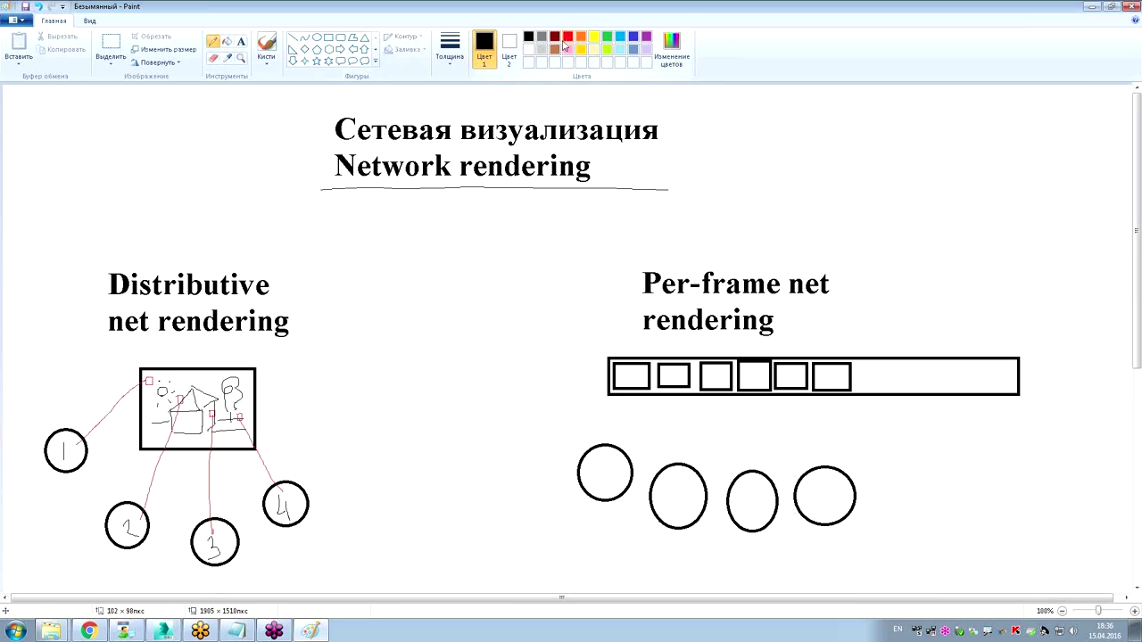
Number the four circles 1 to 4 in black.
click(568, 37)
click(528, 36)
drag(604, 470, 684, 509)
drag(759, 486, 749, 513)
mouse_move(822, 479)
mouse_down()
mouse_move(834, 493)
mouse_move(828, 518)
mouse_up()
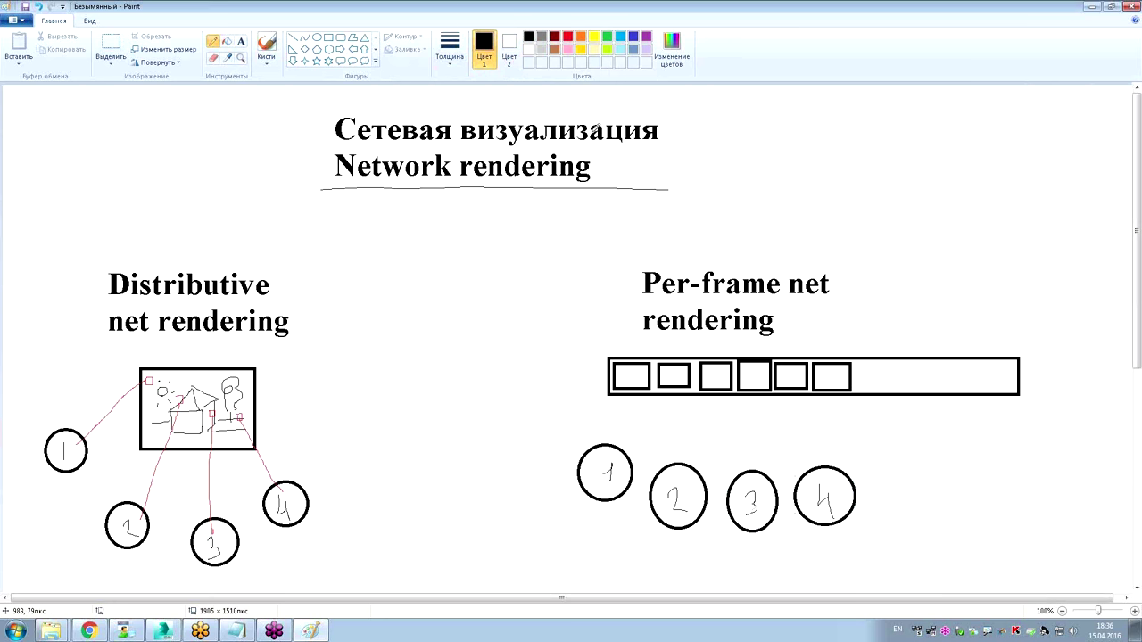
In red, connect frame boxes to their circles and hatch the first box.
click(567, 36)
drag(612, 439, 618, 446)
drag(635, 386, 619, 443)
mouse_move(680, 464)
mouse_down()
mouse_move(679, 375)
mouse_move(745, 467)
mouse_up()
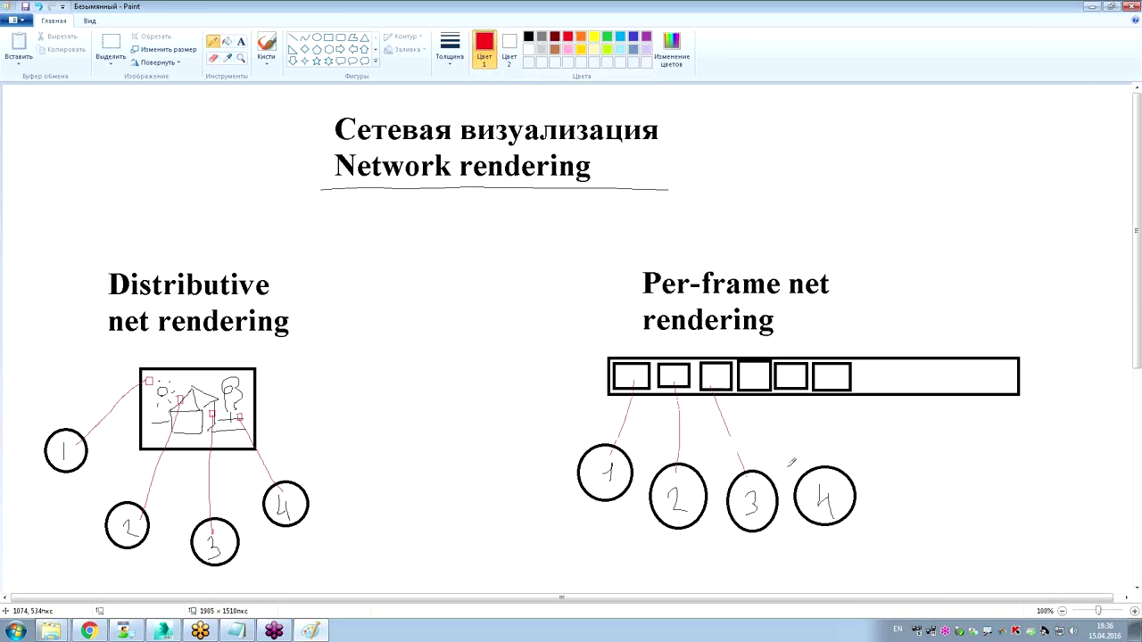
drag(754, 392, 801, 475)
drag(620, 369, 644, 366)
drag(629, 453, 680, 435)
mouse_move(765, 395)
mouse_down()
mouse_move(694, 431)
mouse_move(833, 389)
mouse_up()
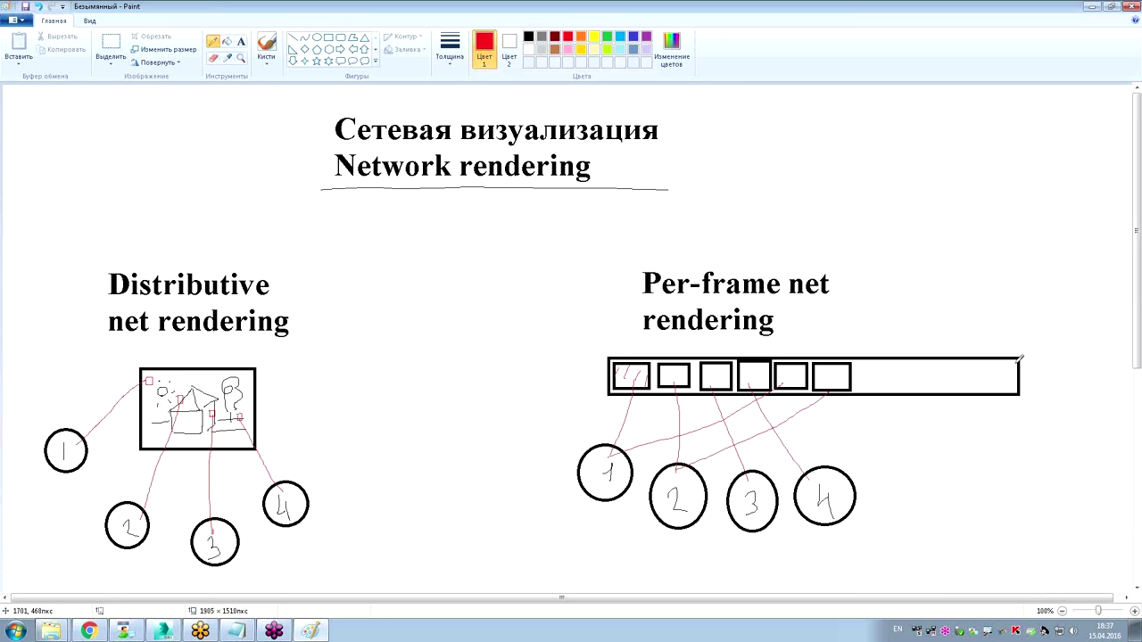
Switch to the Text tool.
click(241, 41)
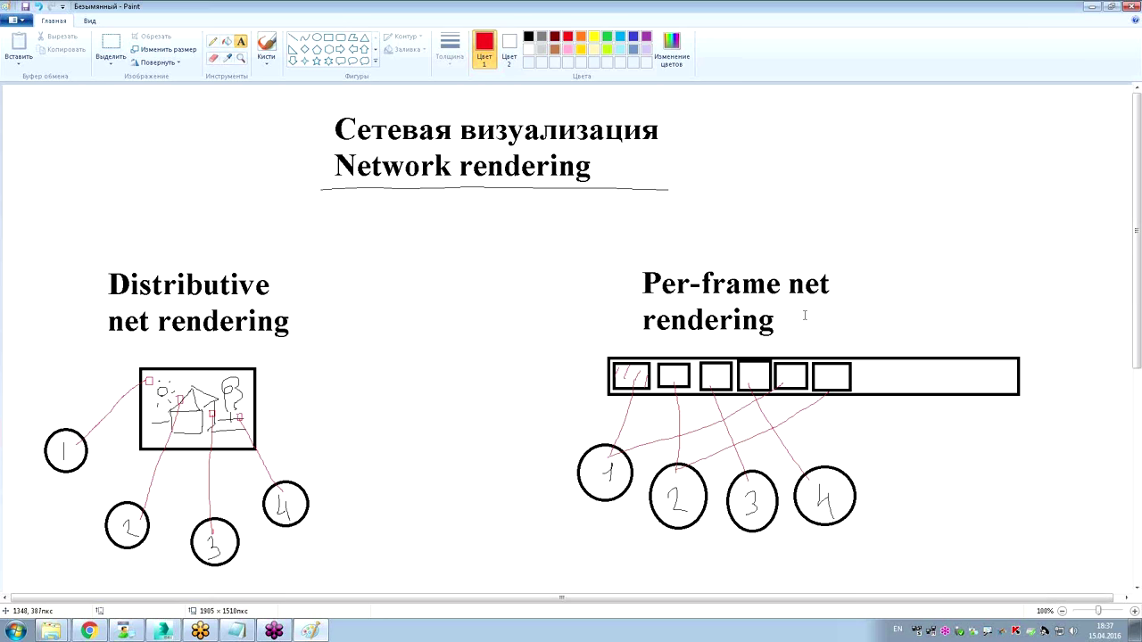
Type a red 'Backburner' label above the Per-frame heading, correcting the typos.
click(712, 229)
text(Ba)
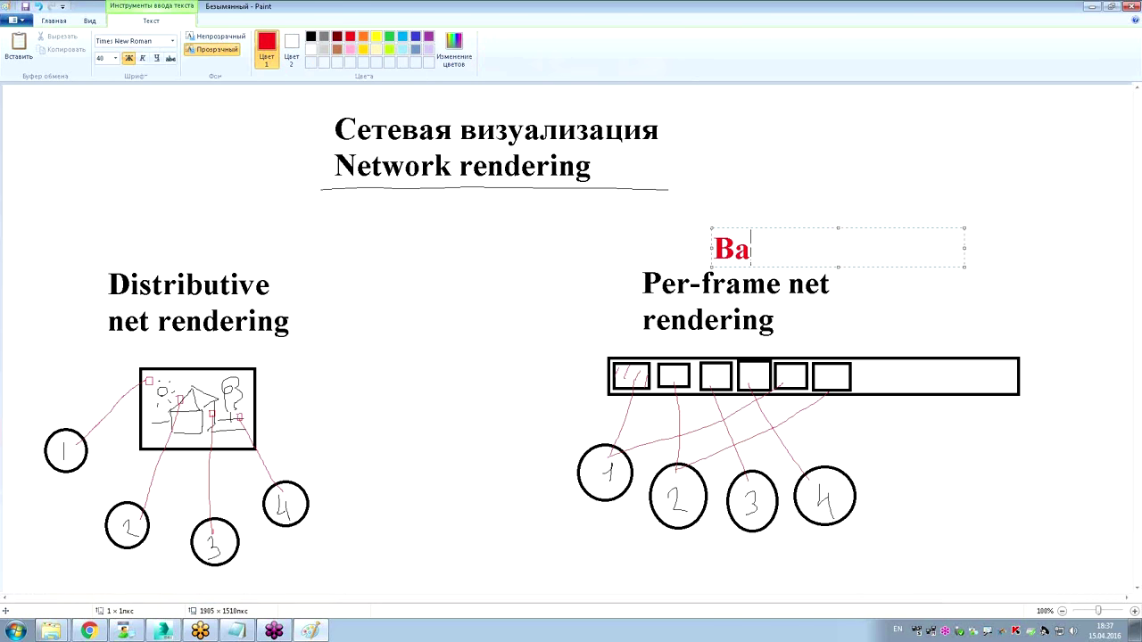
text(clburner)
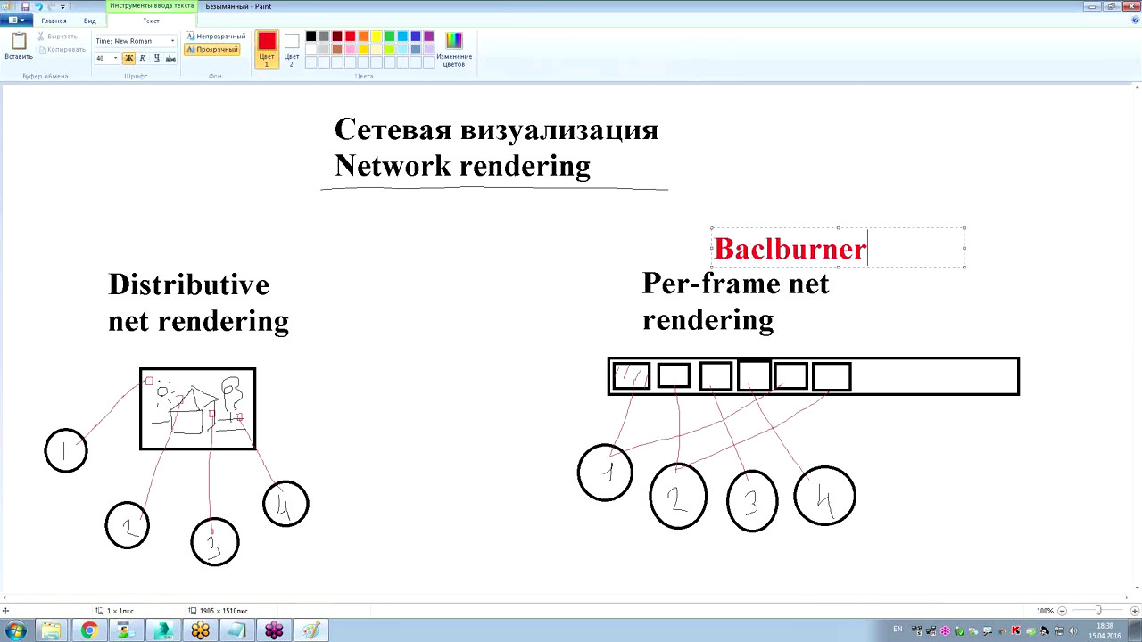
click(765, 249)
key(Delete)
text(k)
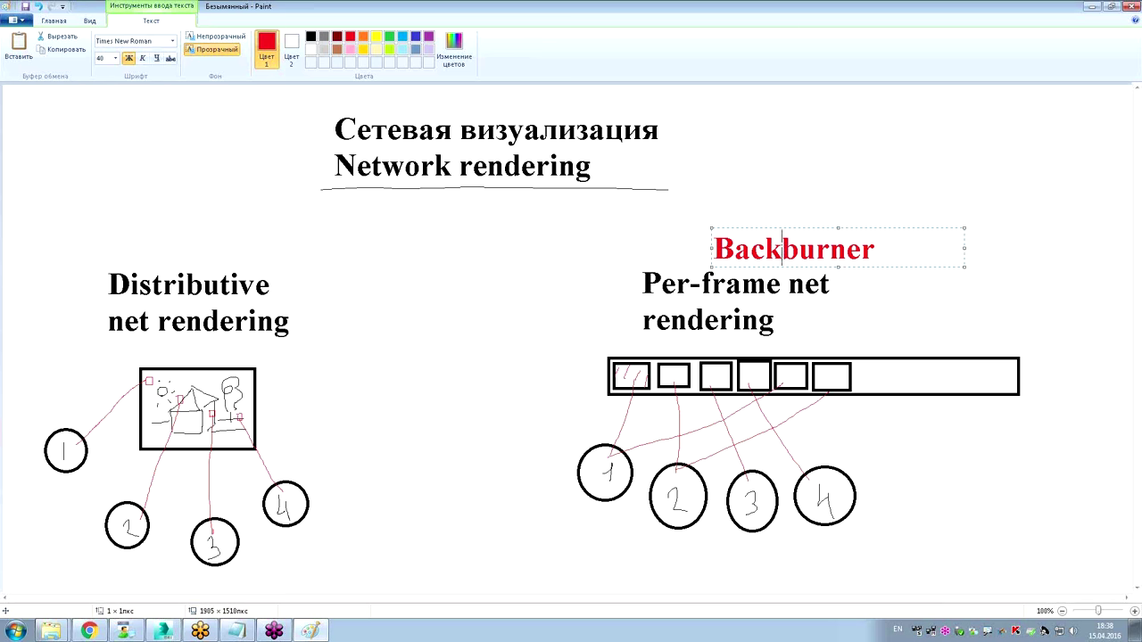
drag(805, 226, 826, 211)
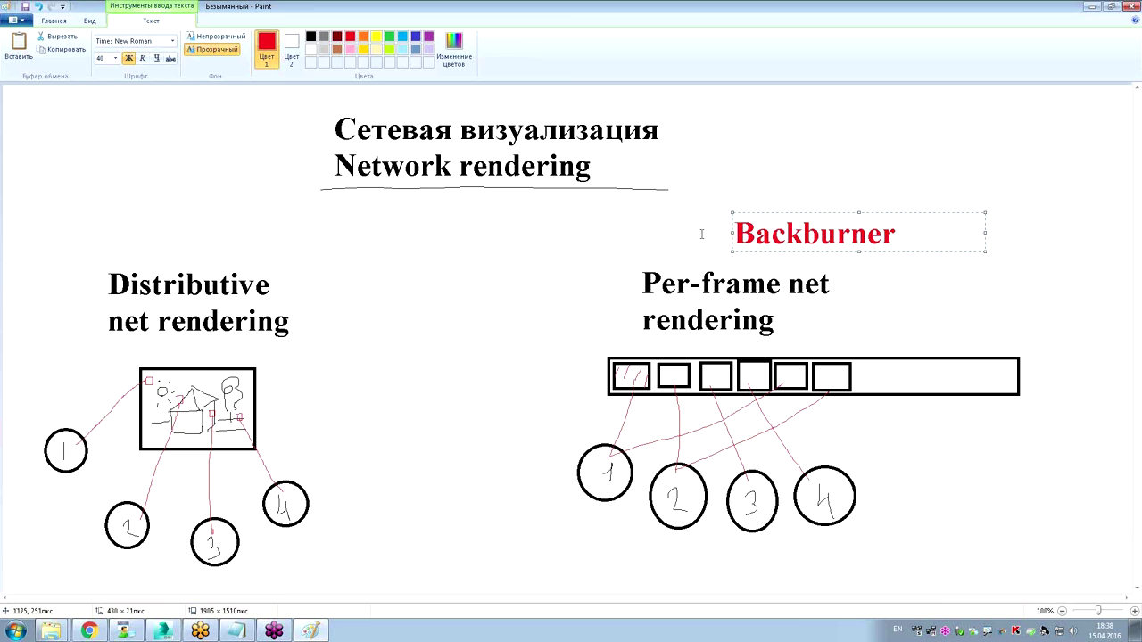
Append '2016' to the label and fix 'Backburner 2016' on the canvas.
click(903, 234)
text(20)
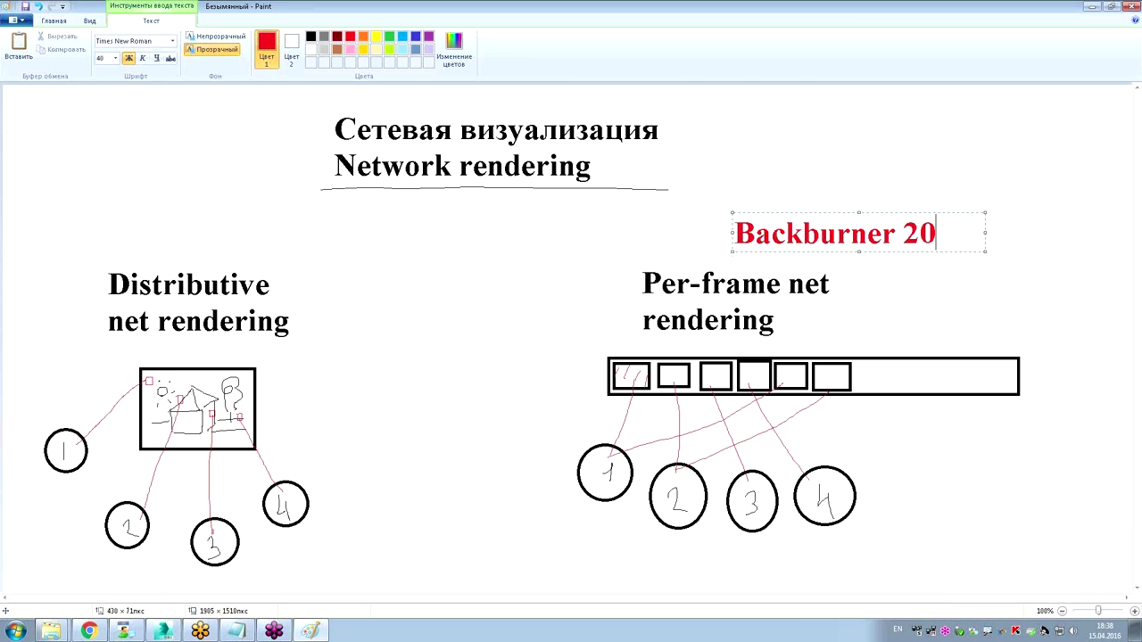
text(16)
key(Return)
key(BackSpace)
click(903, 152)
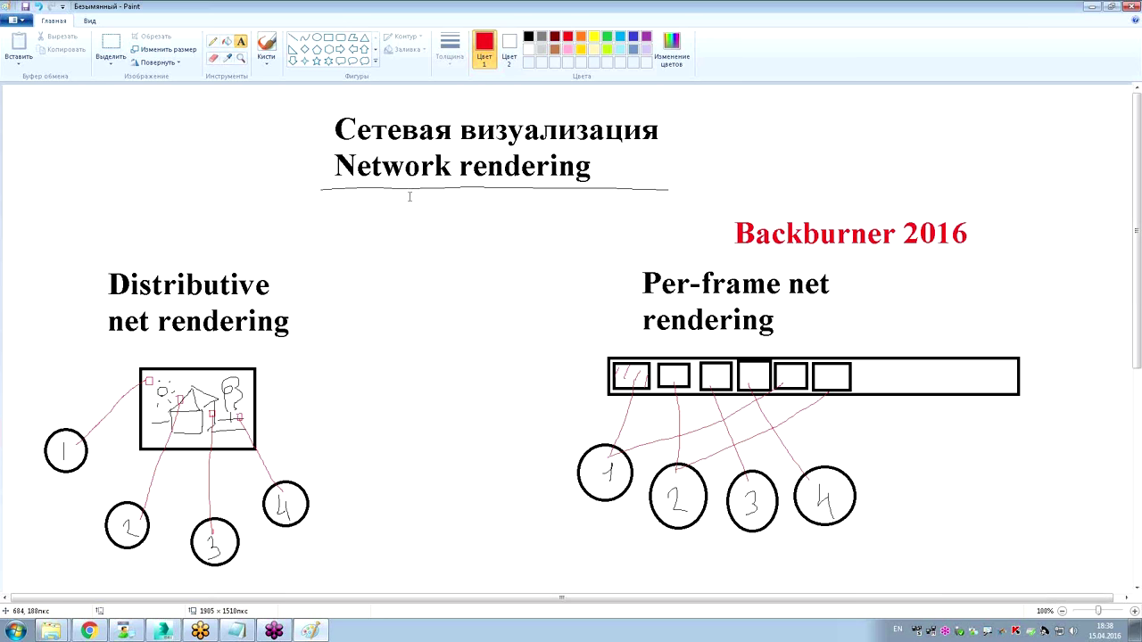
click(214, 41)
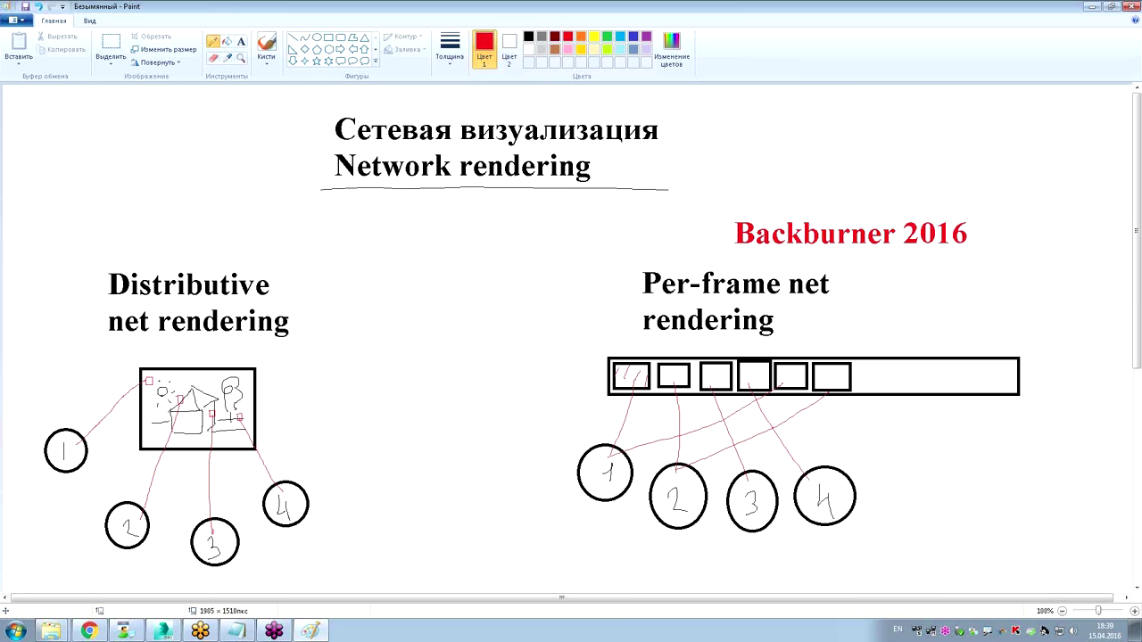
Add a size-28 text box under the title reading '1. общая локальная сеть'.
click(240, 42)
click(325, 228)
text(1. J,)
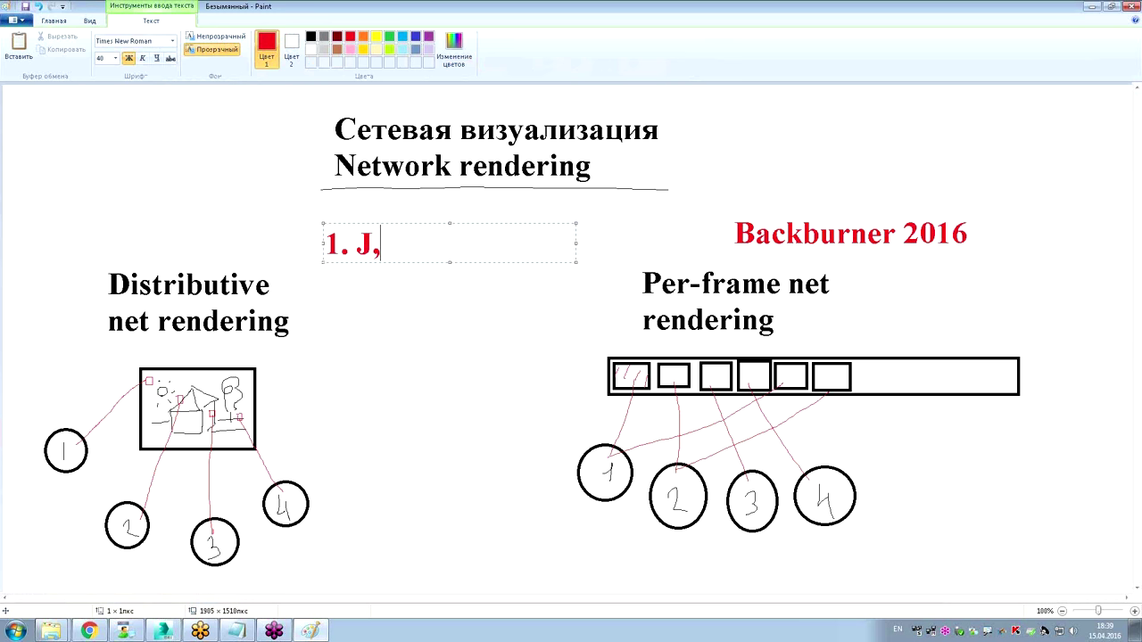
text(of)
key(BackSpace)
key(BackSpace)
key(BackSpace)
key(BackSpace)
key(alt+shift)
text(р)
key(BackSpace)
text(о)
text(бщая)
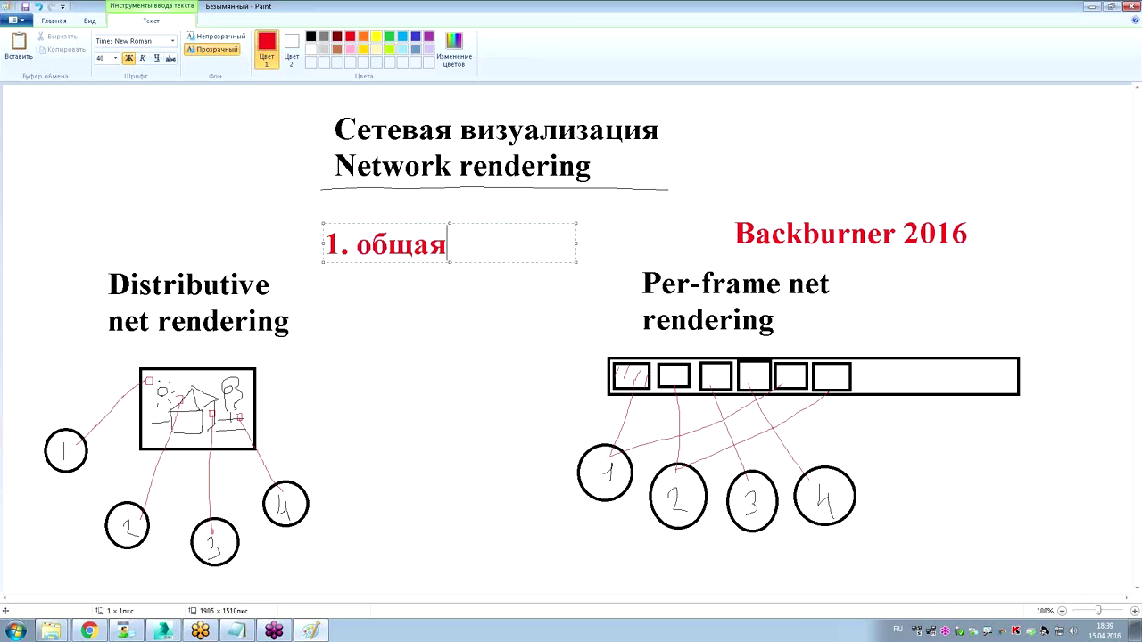
text( локальная сеть)
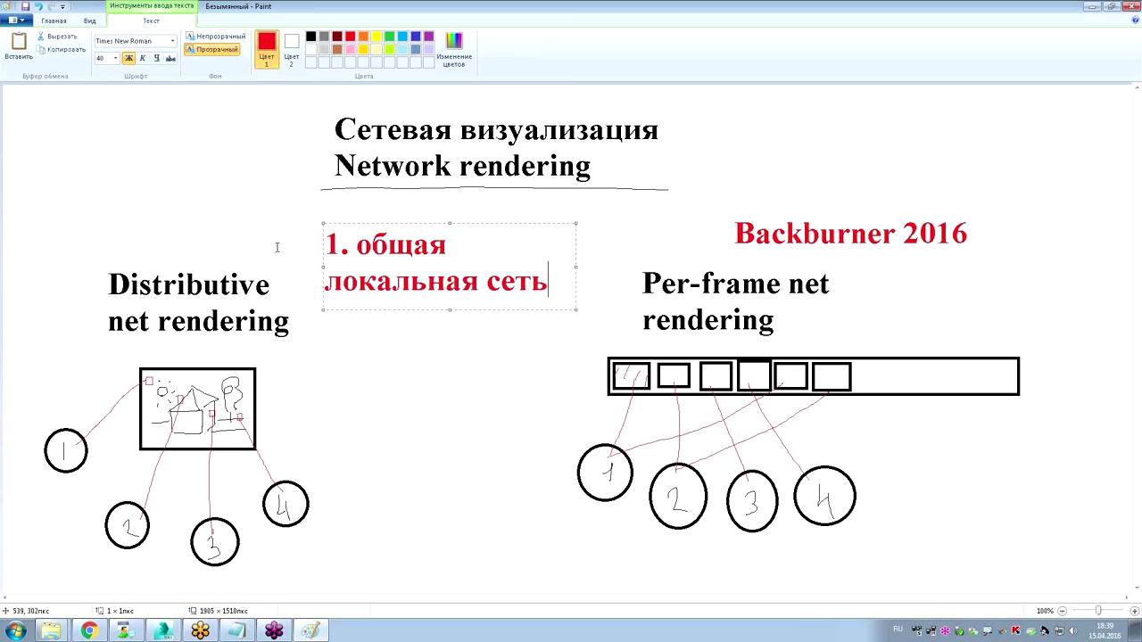
key(ctrl+a)
click(115, 58)
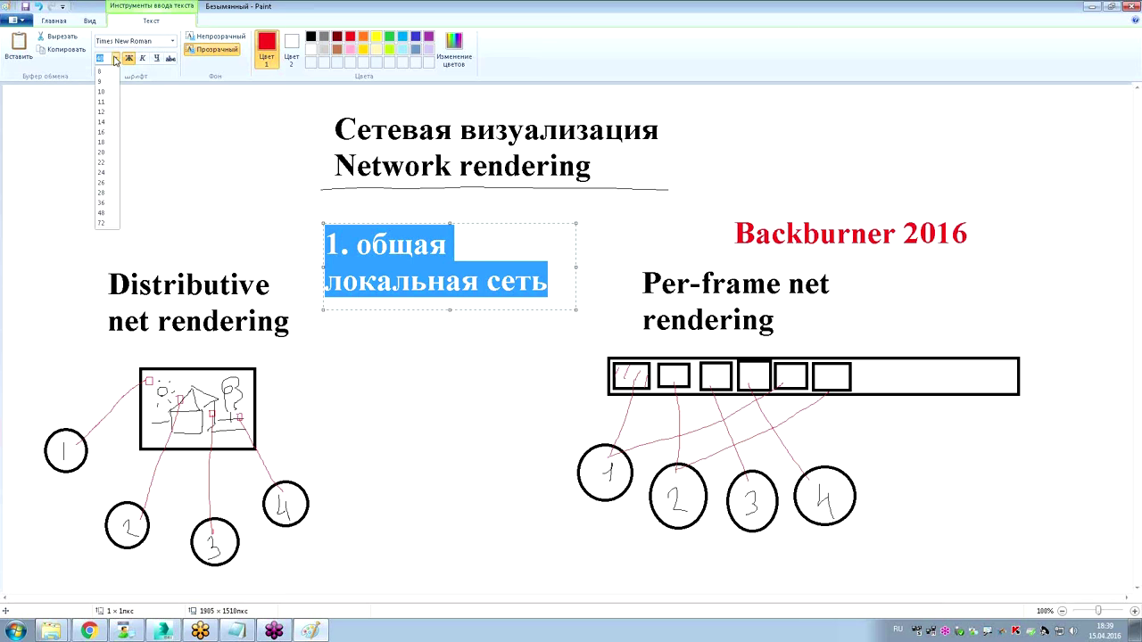
click(103, 193)
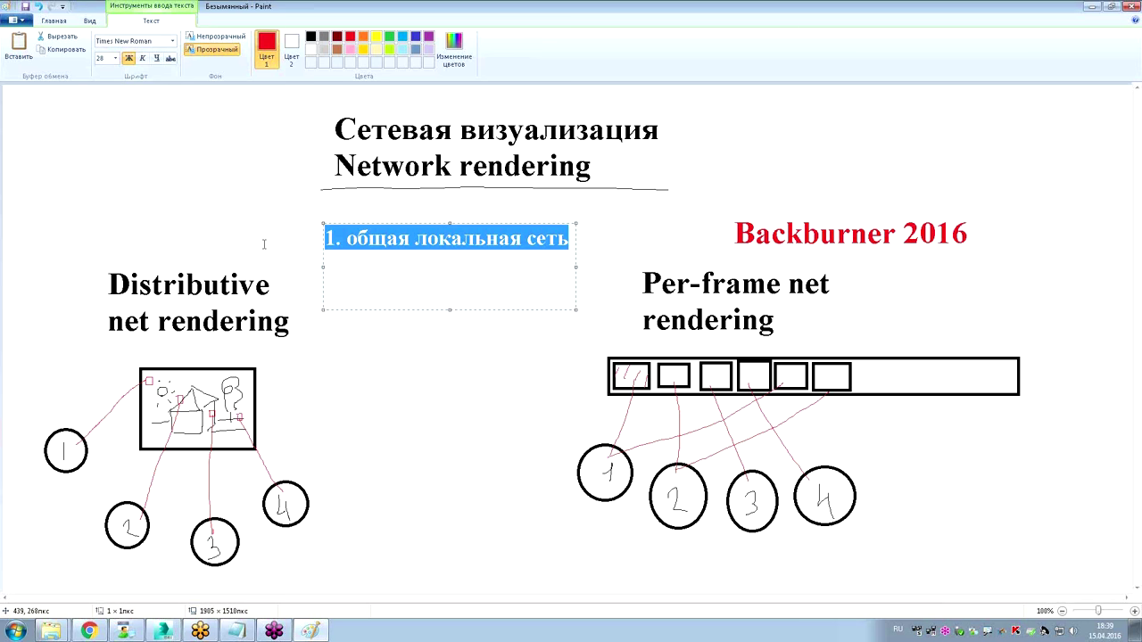
drag(577, 267, 599, 267)
Add the second line '2. max&v-ray на каждом PC', widening the box to fit.
click(583, 247)
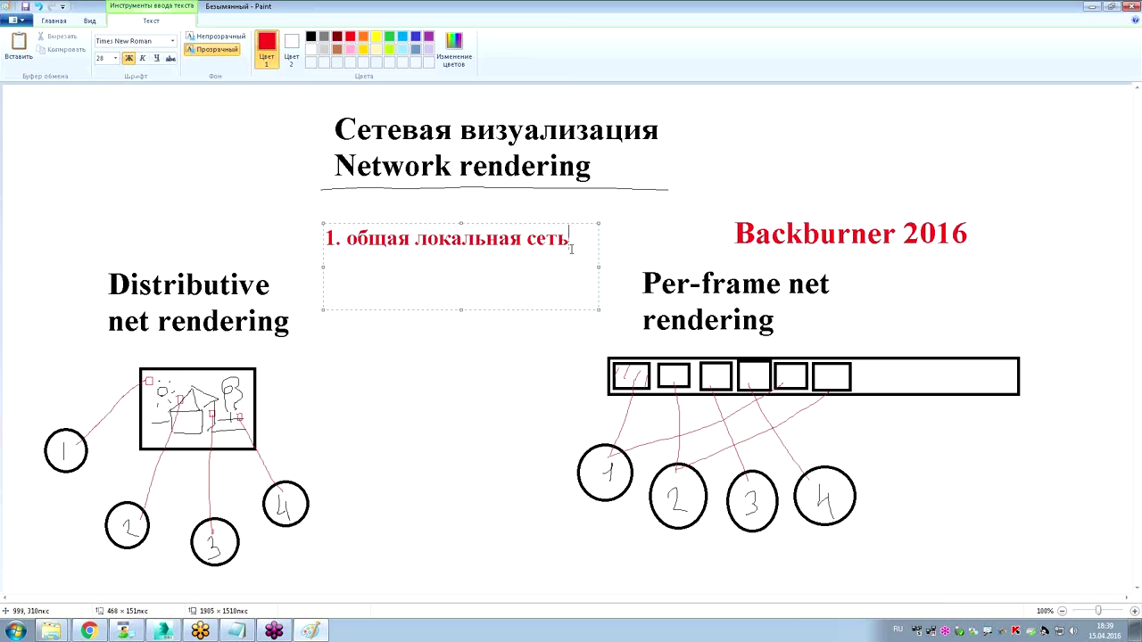
key(Return)
text(2.)
key(alt+shift)
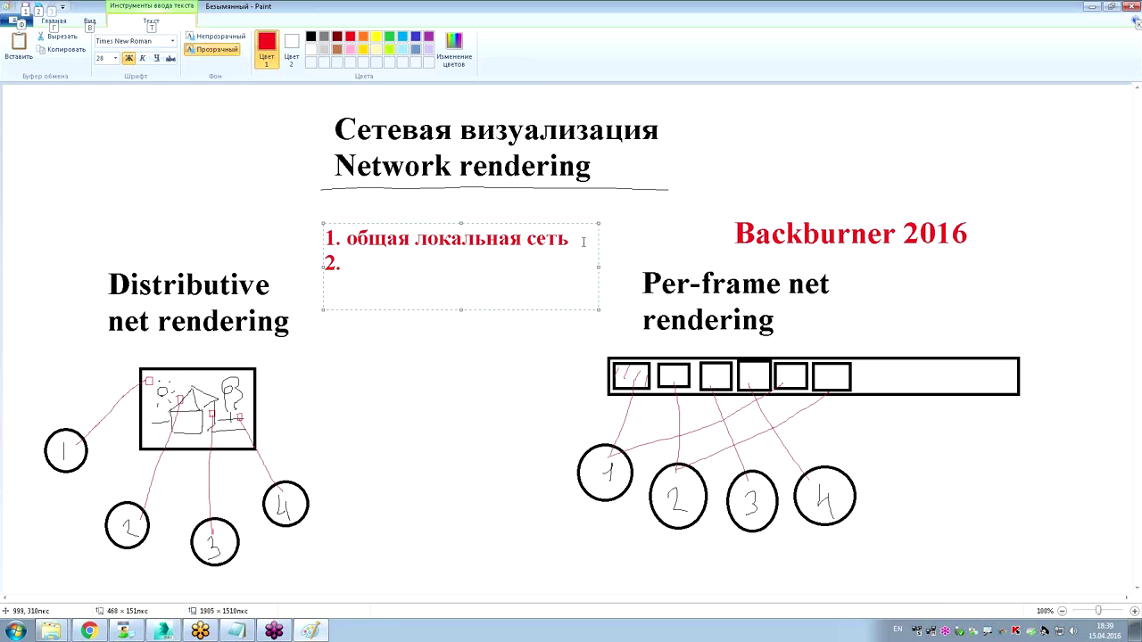
text( max)
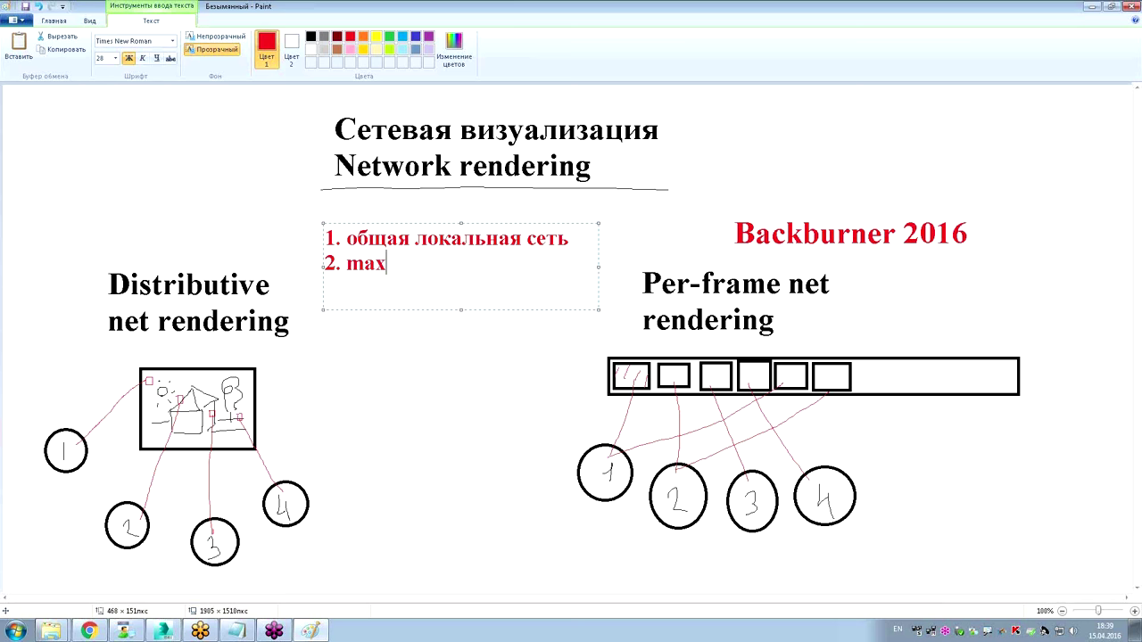
text(&v-ray)
key(alt+shift)
text(на каждом)
key(alt+shift)
text(pc)
key(BackSpace)
key(BackSpace)
text(PC)
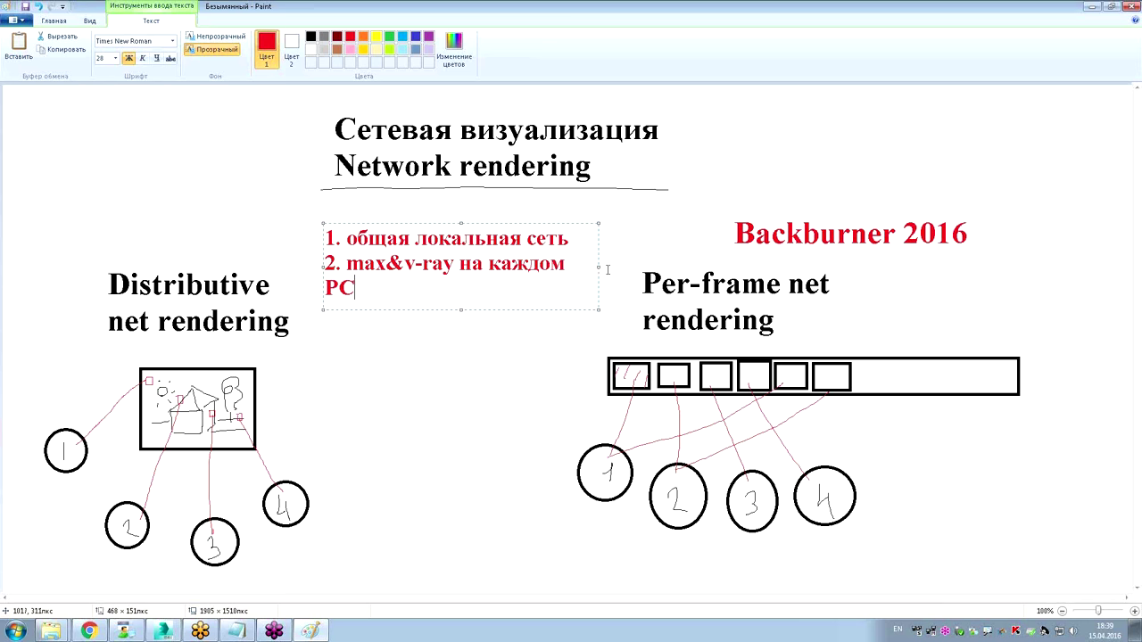
drag(597, 266, 630, 266)
Add the third line '3. общий сетевой диск' and commit the list to the canvas.
key(Return)
text(3.)
text(j)
key(BackSpace)
text(о)
text(бщий сетевой диск)
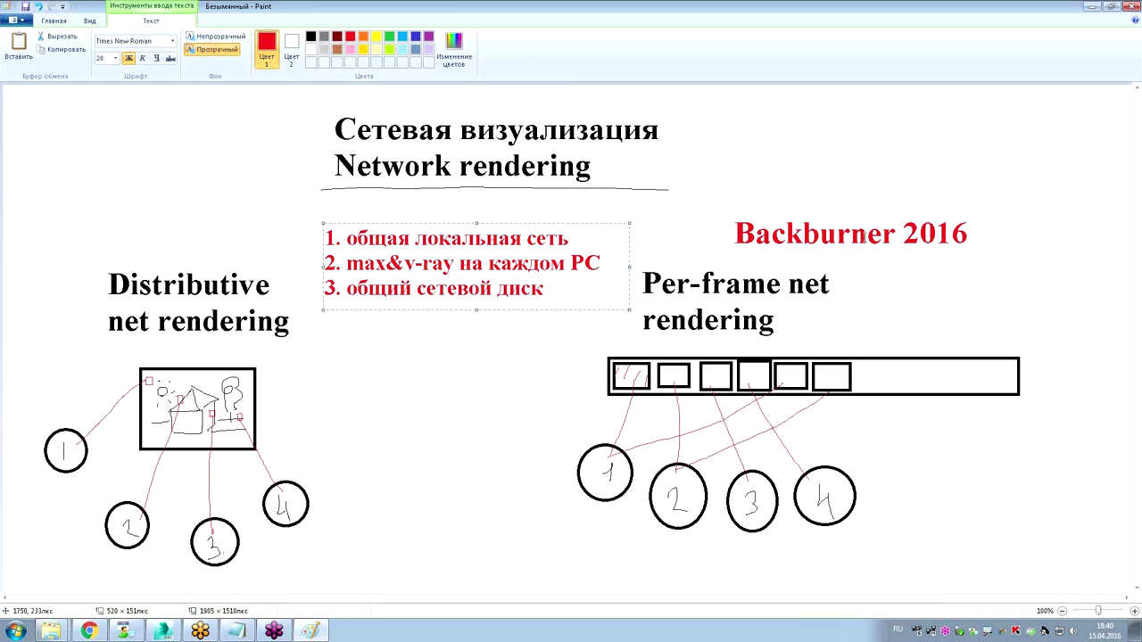
click(457, 350)
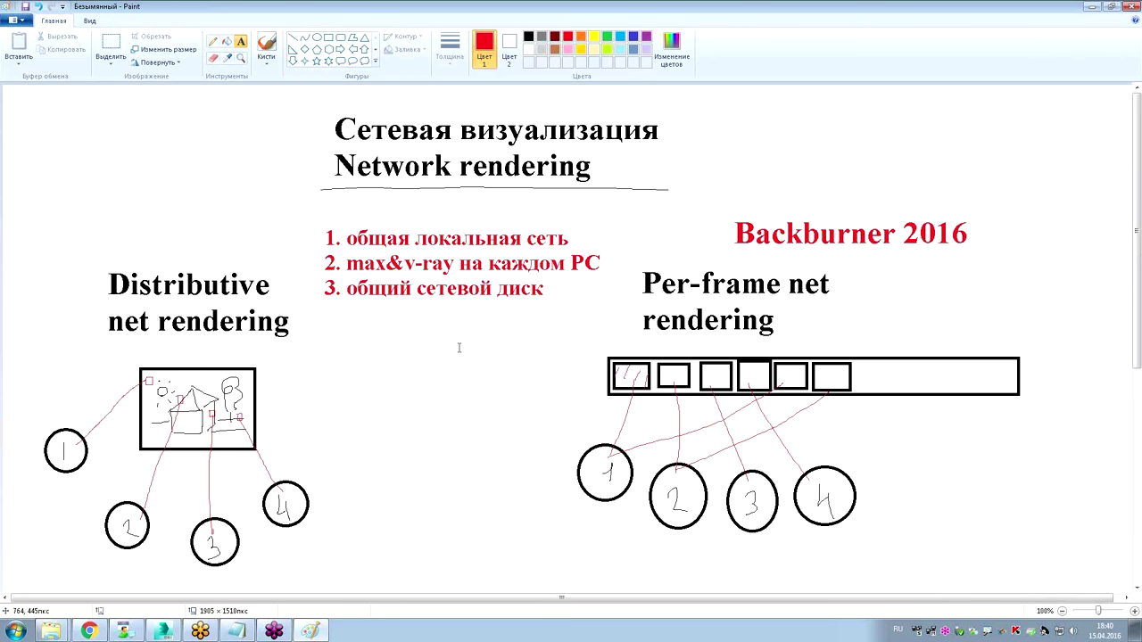
In Explorer, look through Storage (D:) and Local Disk (C:), then open the teacher folder on Z:.
click(51, 631)
click(60, 585)
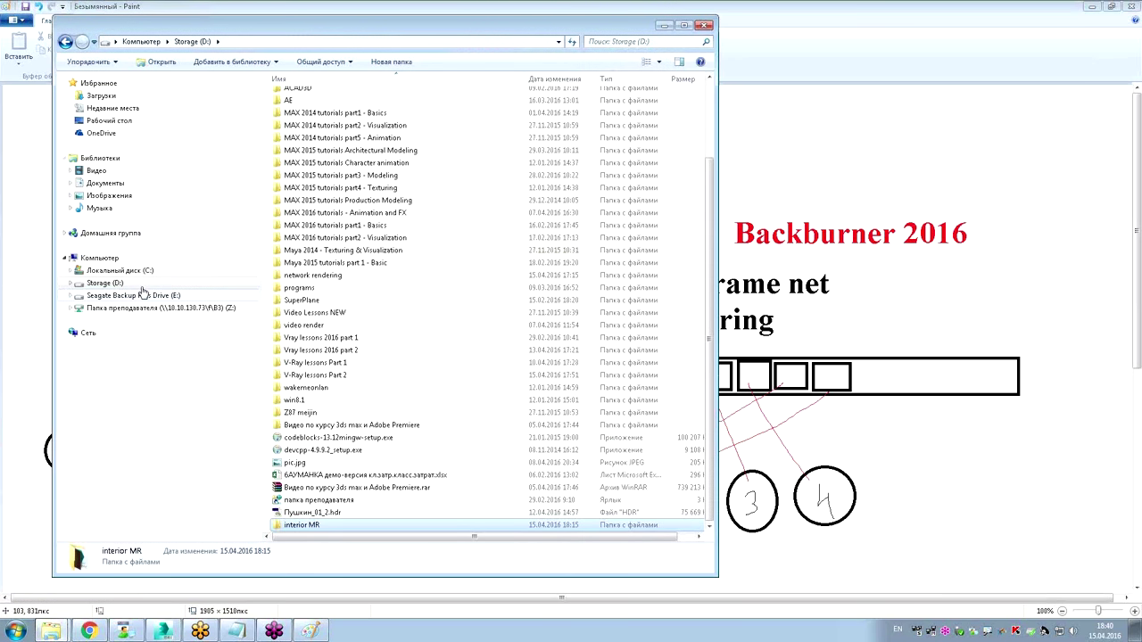
click(114, 272)
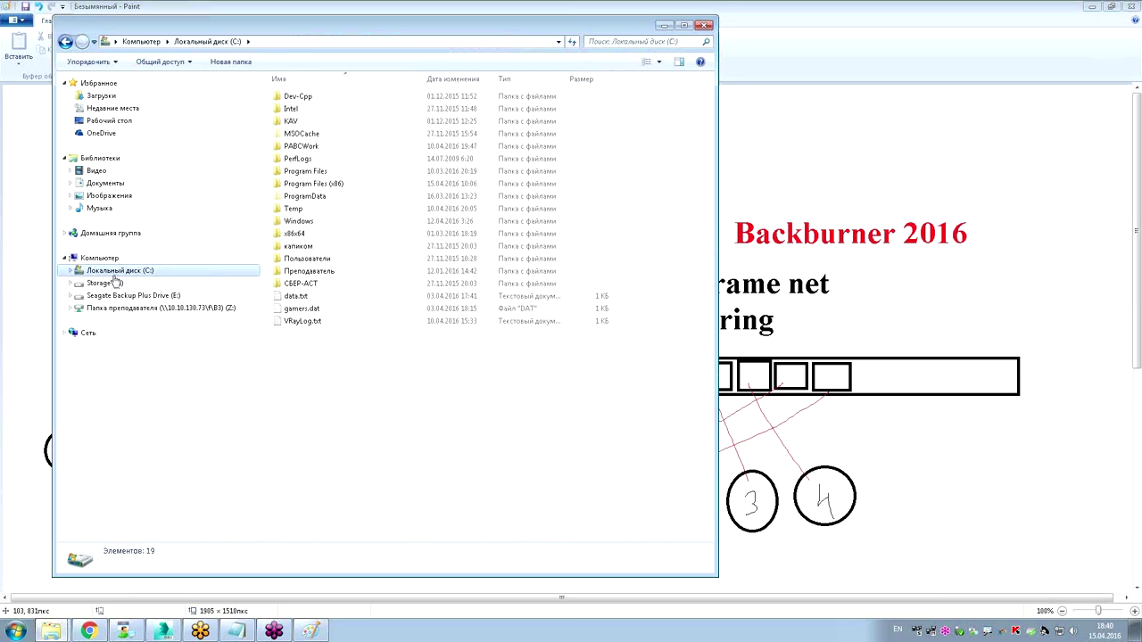
click(116, 282)
click(114, 272)
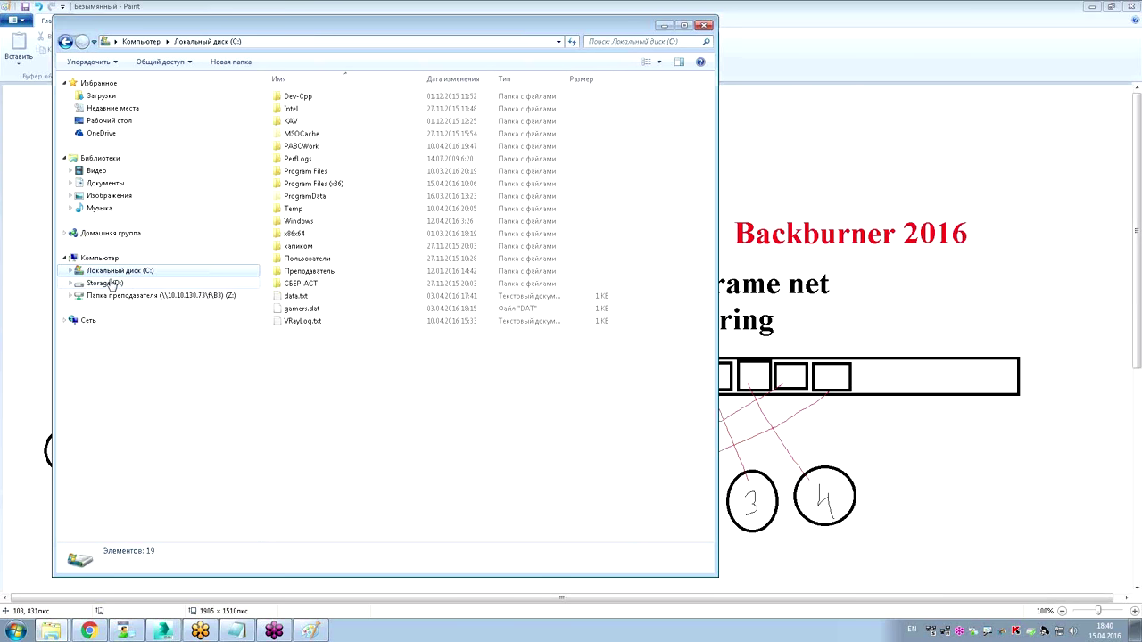
click(123, 297)
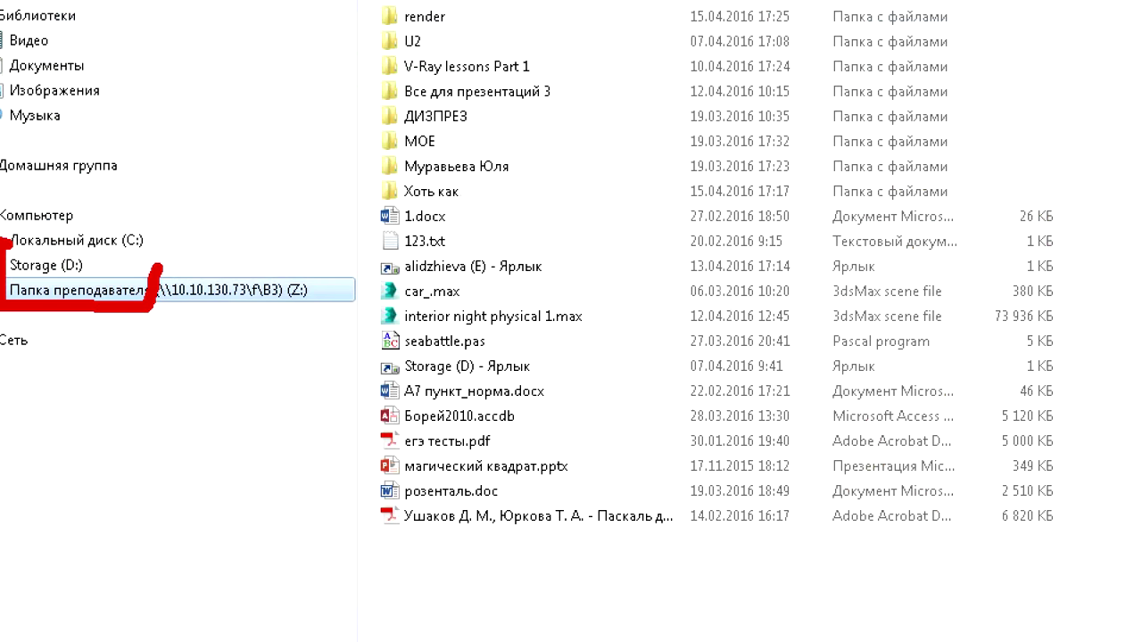
click(151, 45)
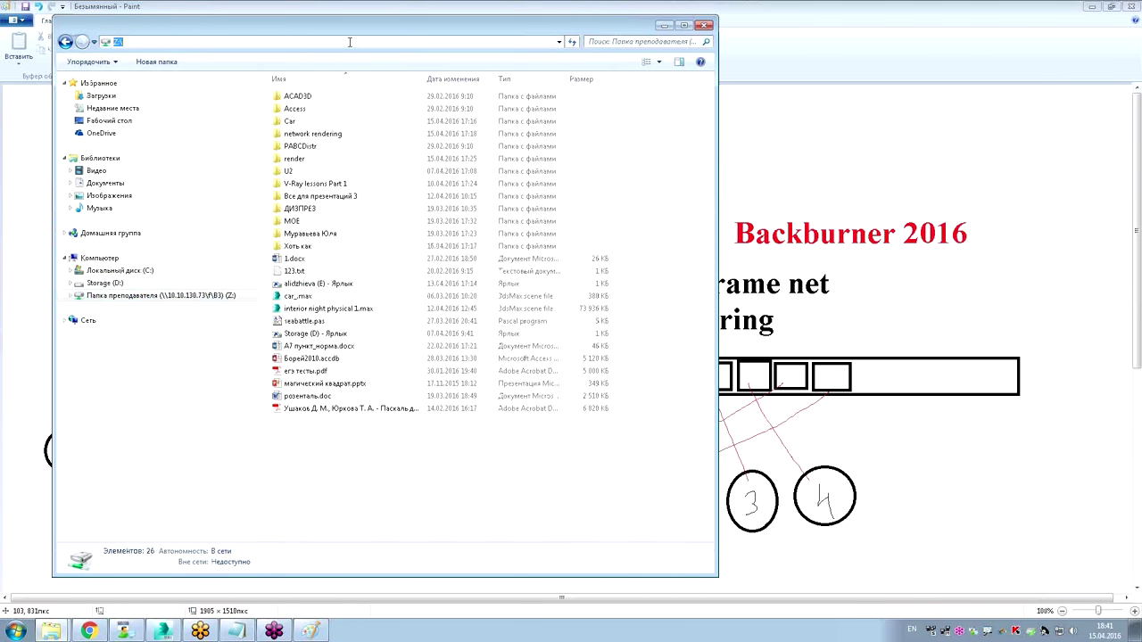
Show the Z:\ path of the shared folder in the address bar and circle it in red.
click(135, 42)
text(\)
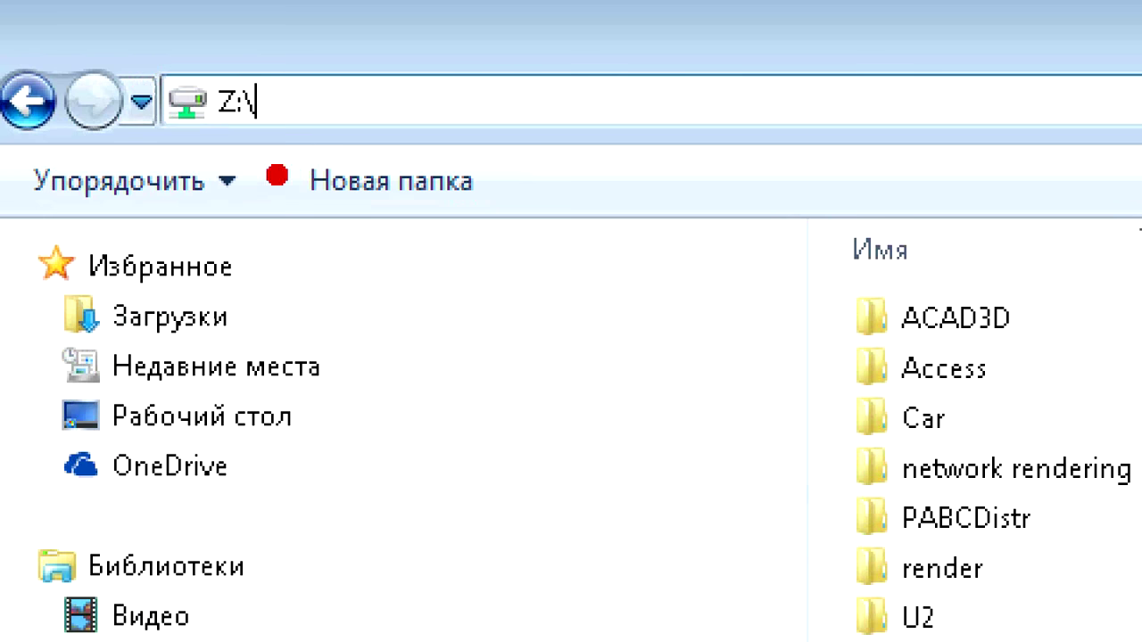
mouse_move(277, 175)
mouse_down()
mouse_move(114, 156)
mouse_move(275, 32)
mouse_move(312, 170)
mouse_up()
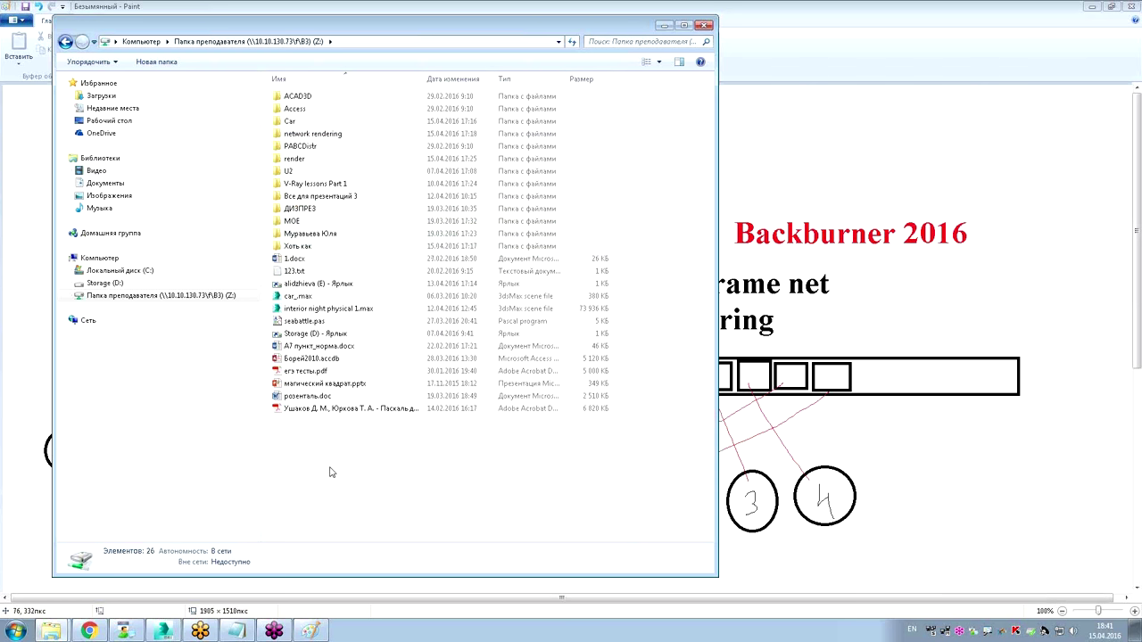
Open the network rendering folder, then minimize Explorer back to Paint.
click(306, 136)
click(301, 148)
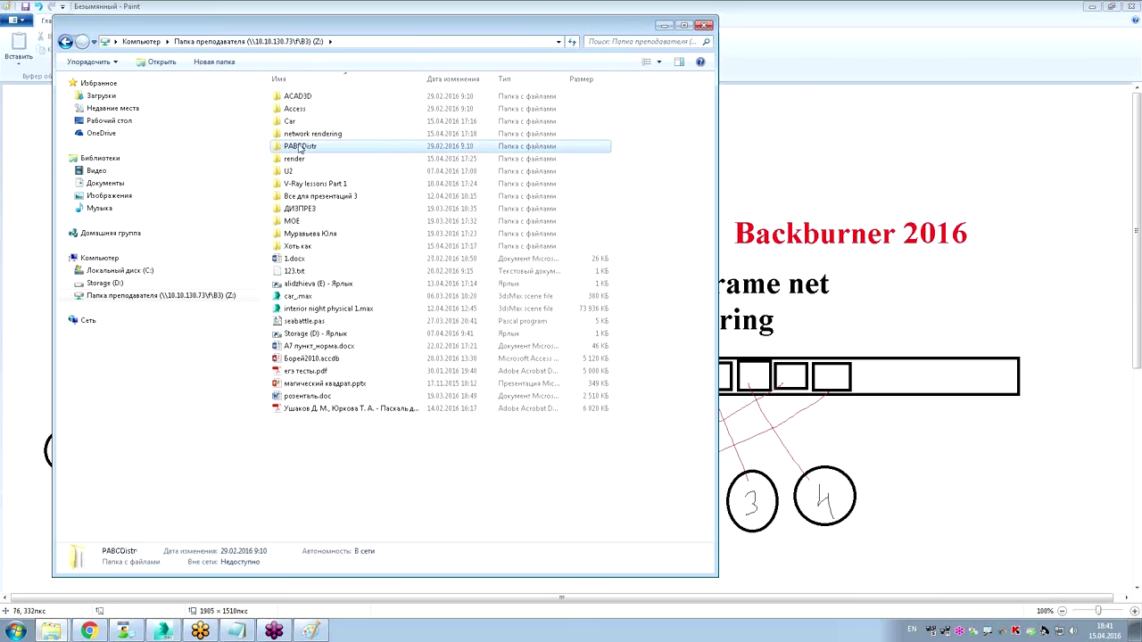
click(305, 138)
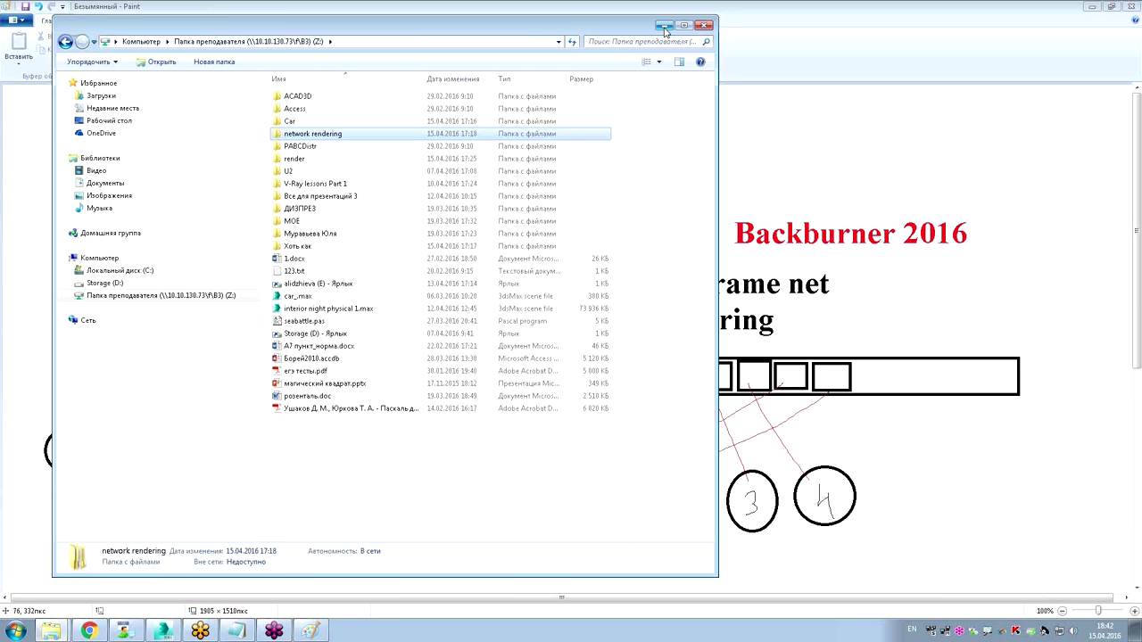
double_click(331, 135)
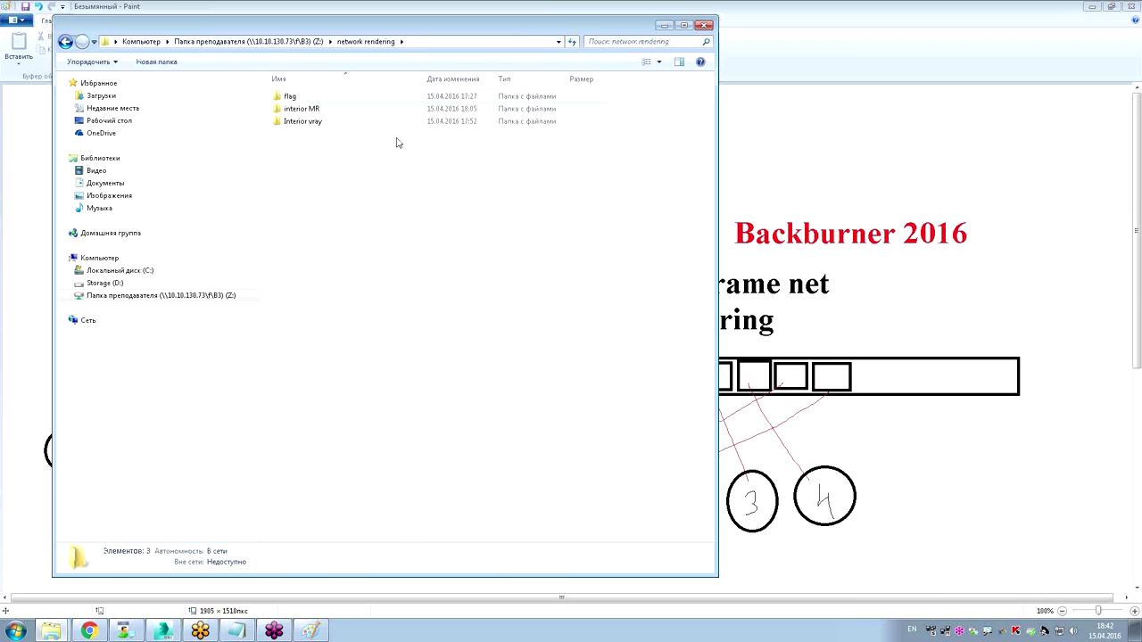
click(665, 25)
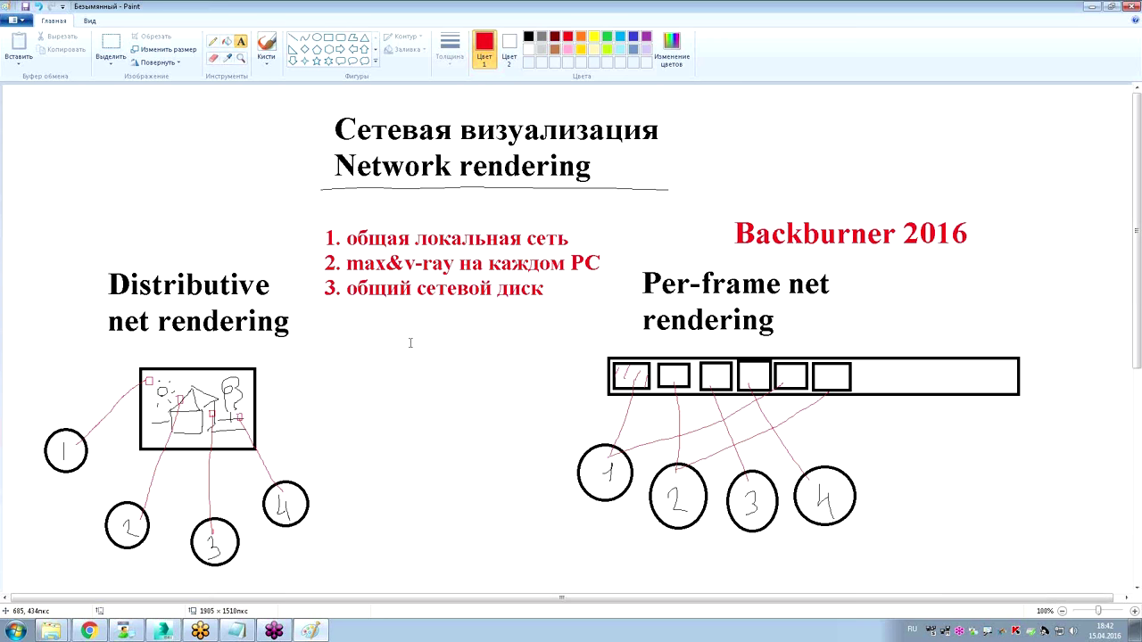
Circle the distributive diagram in red, undo the loop, and switch to 3ds Max.
mouse_move(62, 252)
mouse_down()
mouse_move(233, 245)
mouse_move(353, 369)
mouse_move(294, 558)
mouse_move(89, 242)
mouse_up()
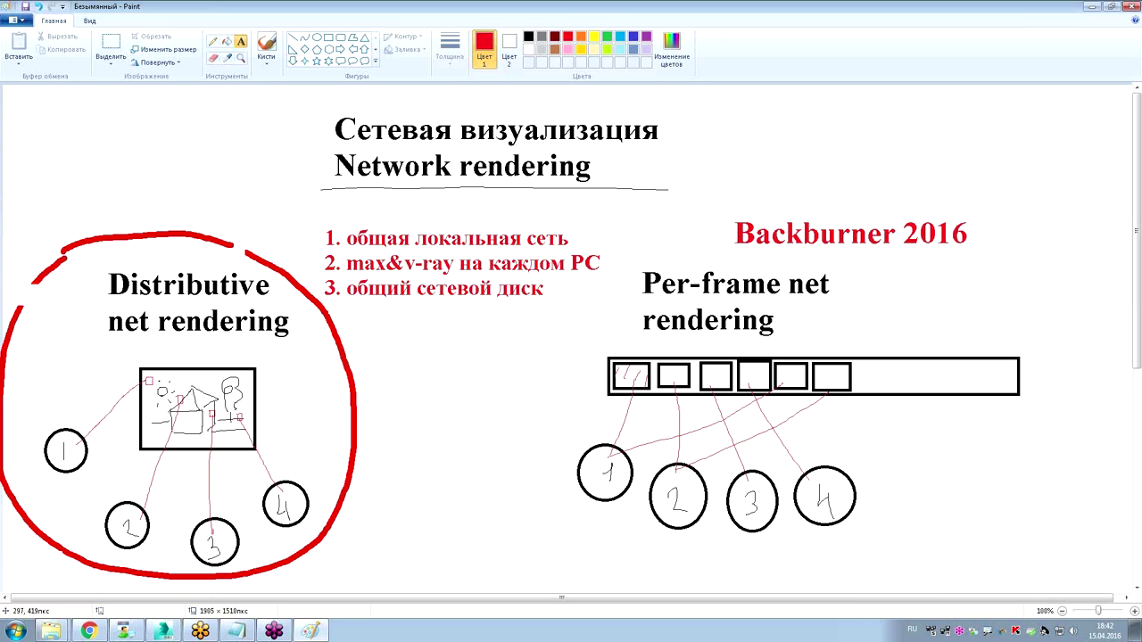
key(ctrl+z)
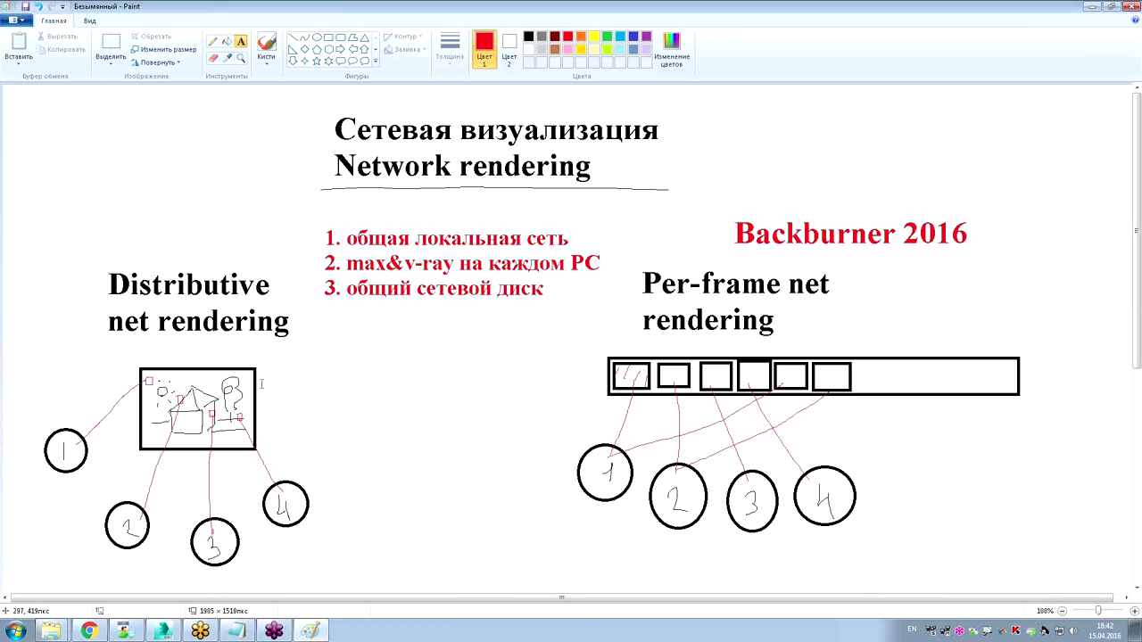
click(165, 632)
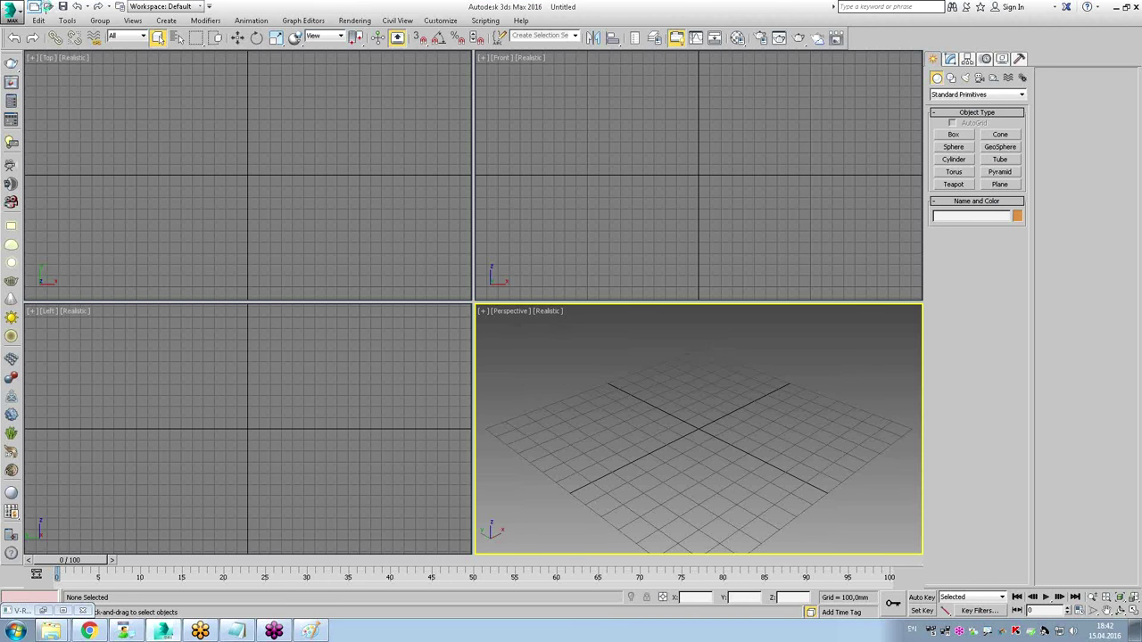
Open Z:\network rendering\Interior vray\interior.max, accepting the units mismatch warning.
click(46, 12)
click(122, 50)
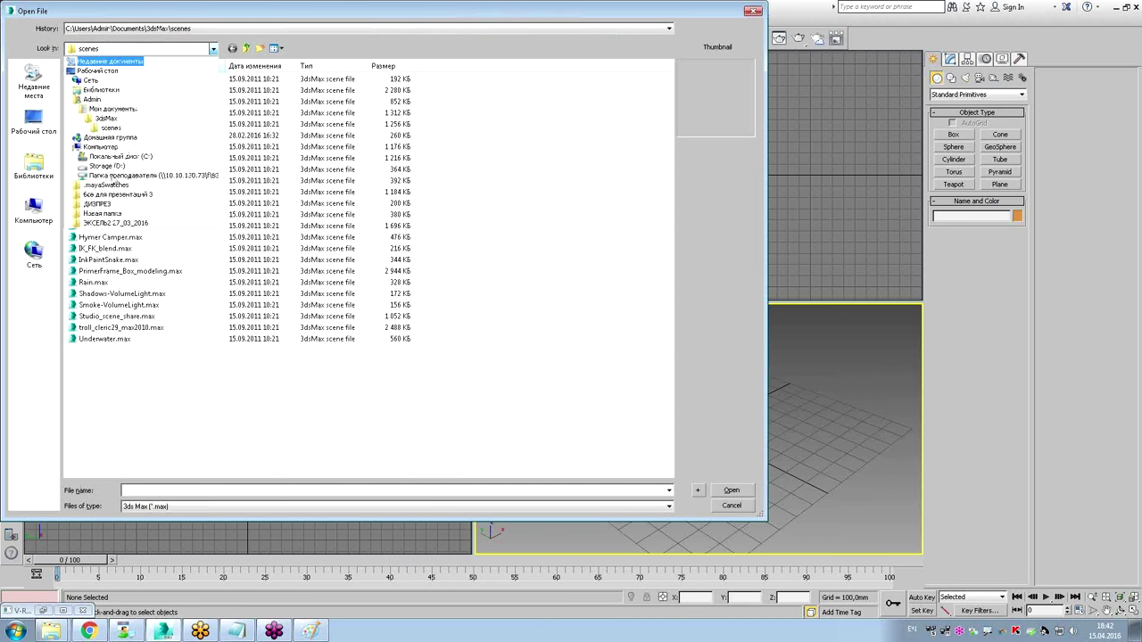
click(188, 178)
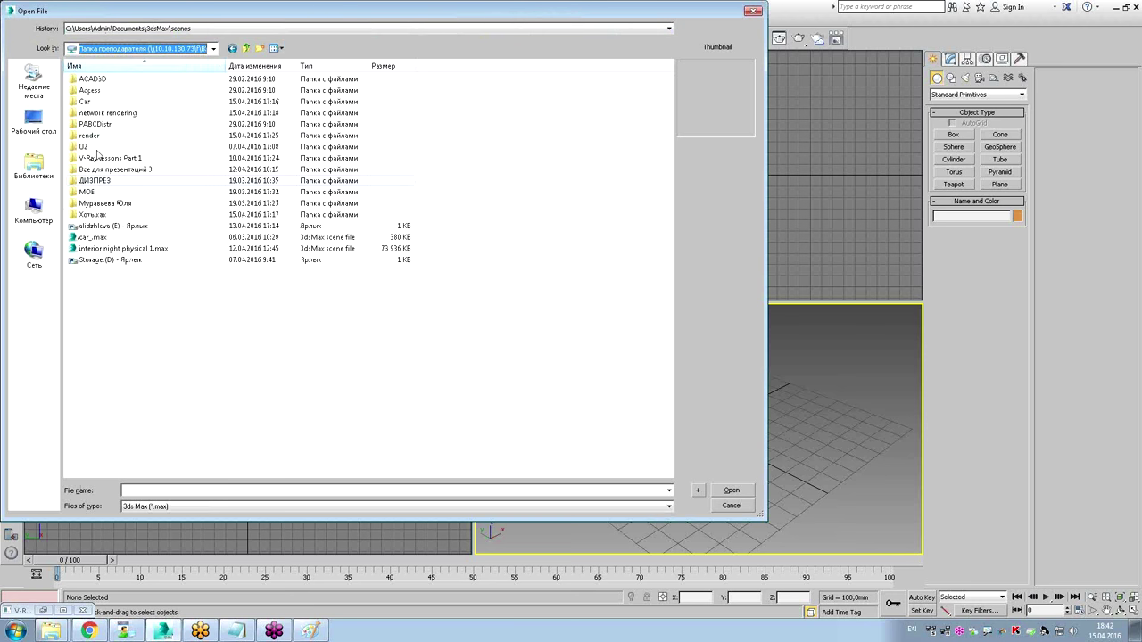
double_click(98, 113)
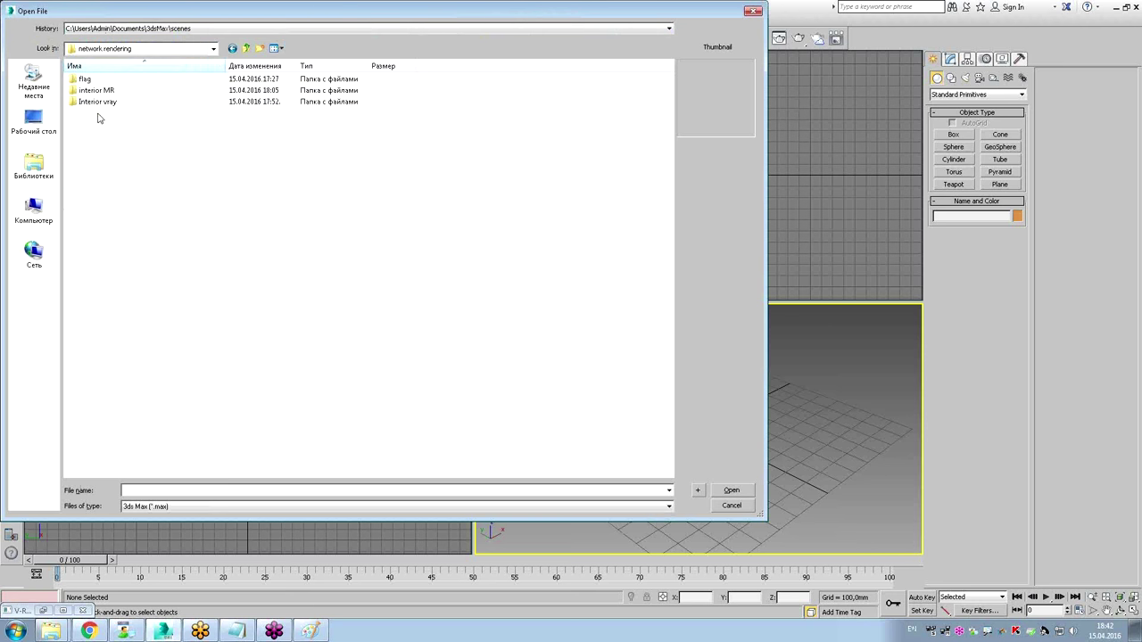
double_click(94, 102)
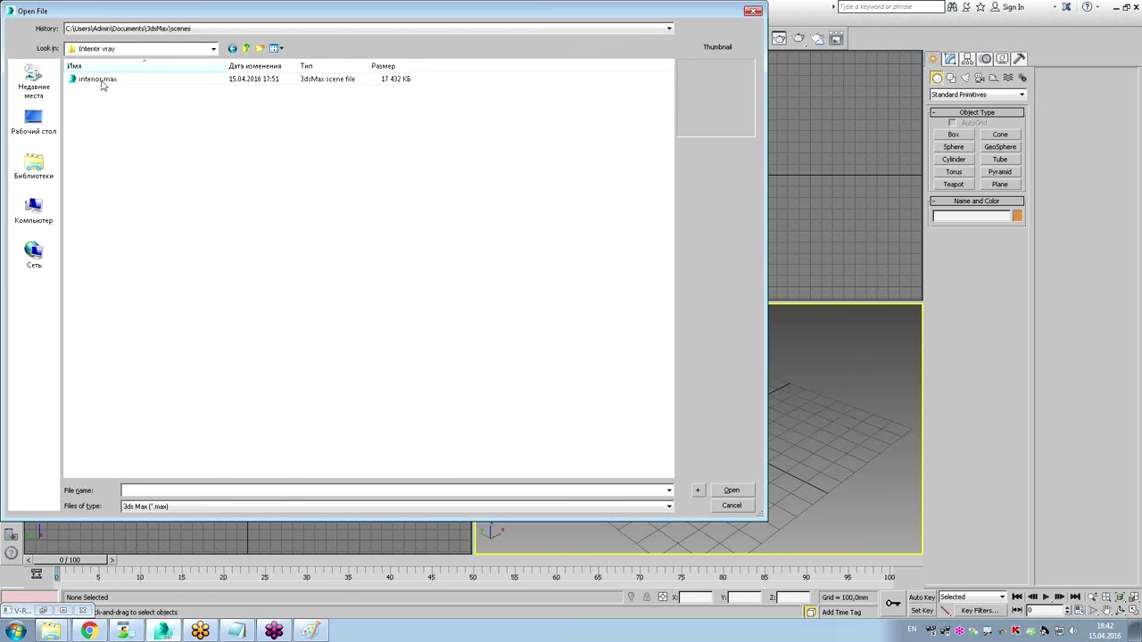
double_click(101, 84)
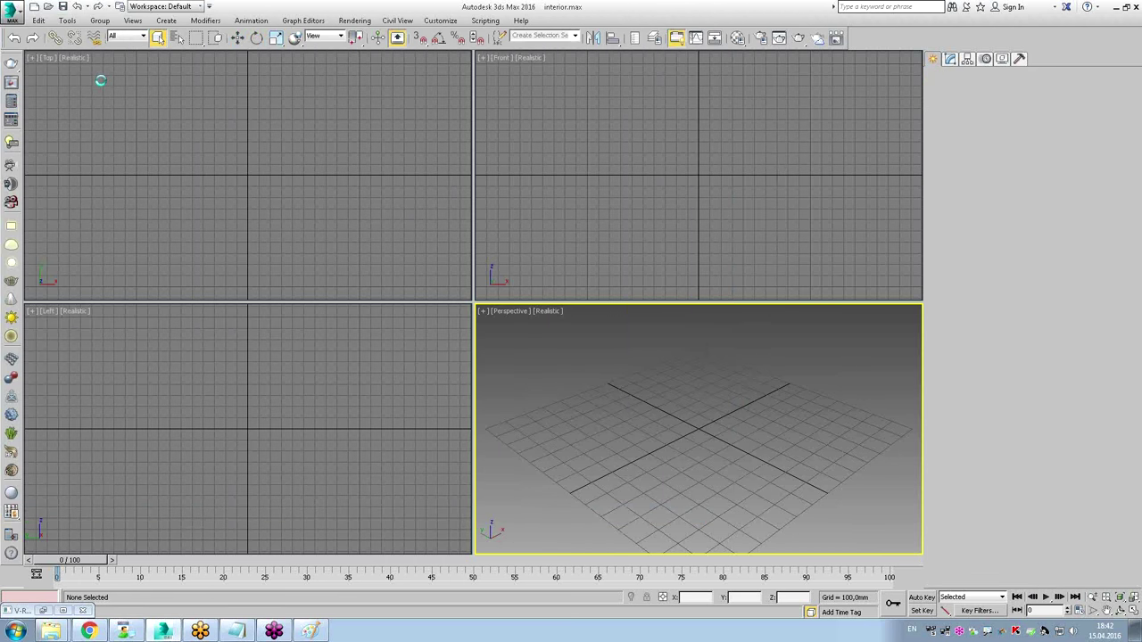
click(566, 370)
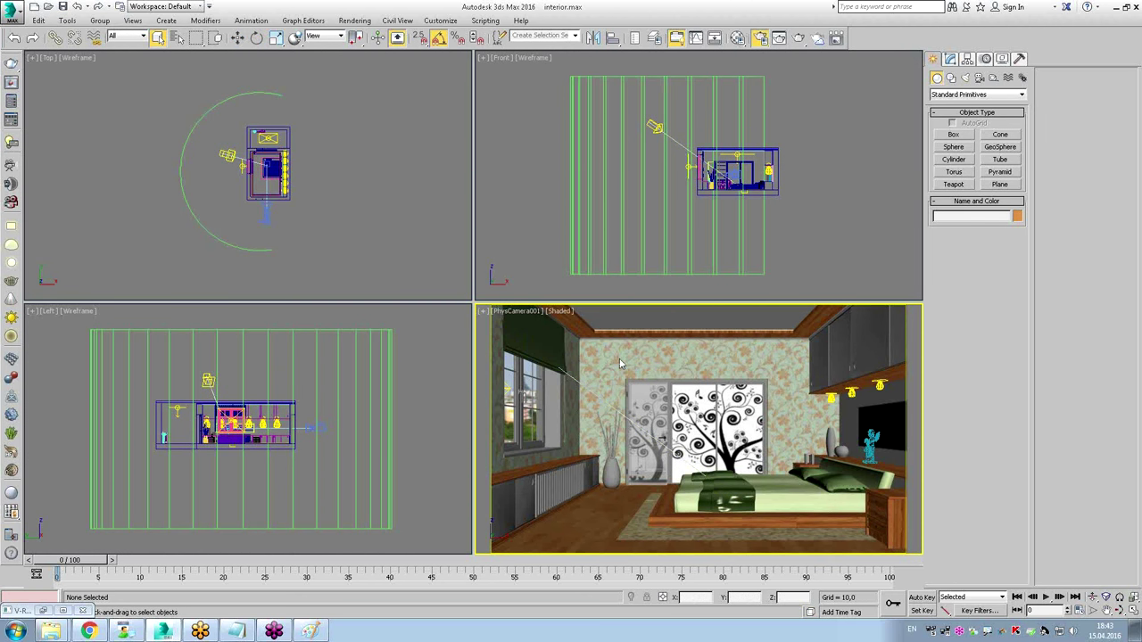
Open Render Setup with F10 and look over the V-Ray Settings and Common tabs.
key(F10)
click(159, 121)
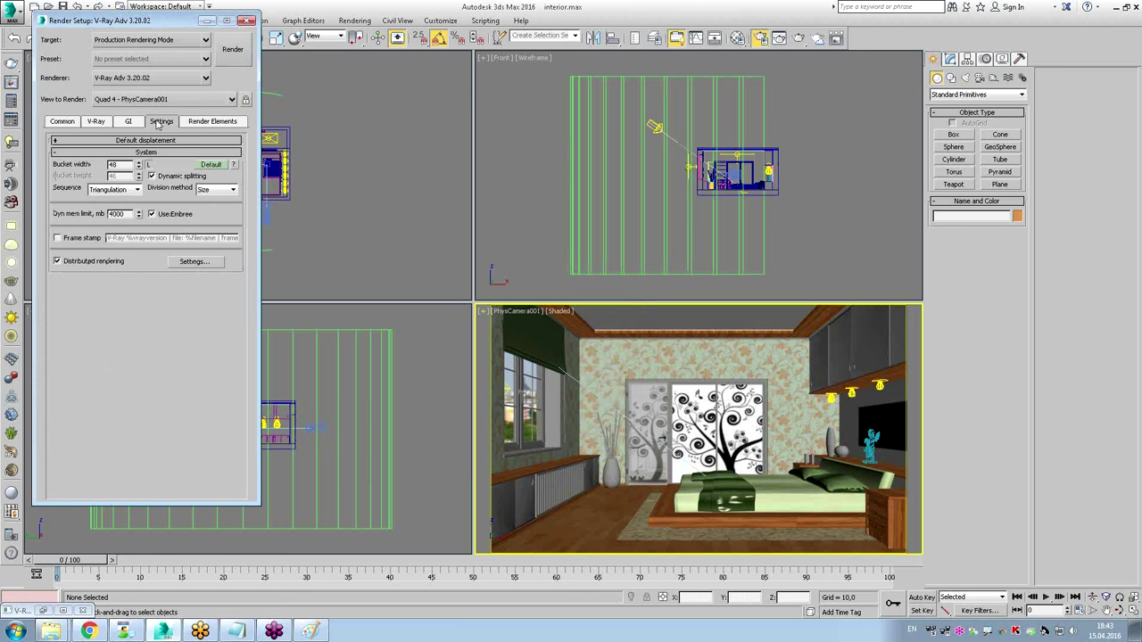
click(63, 121)
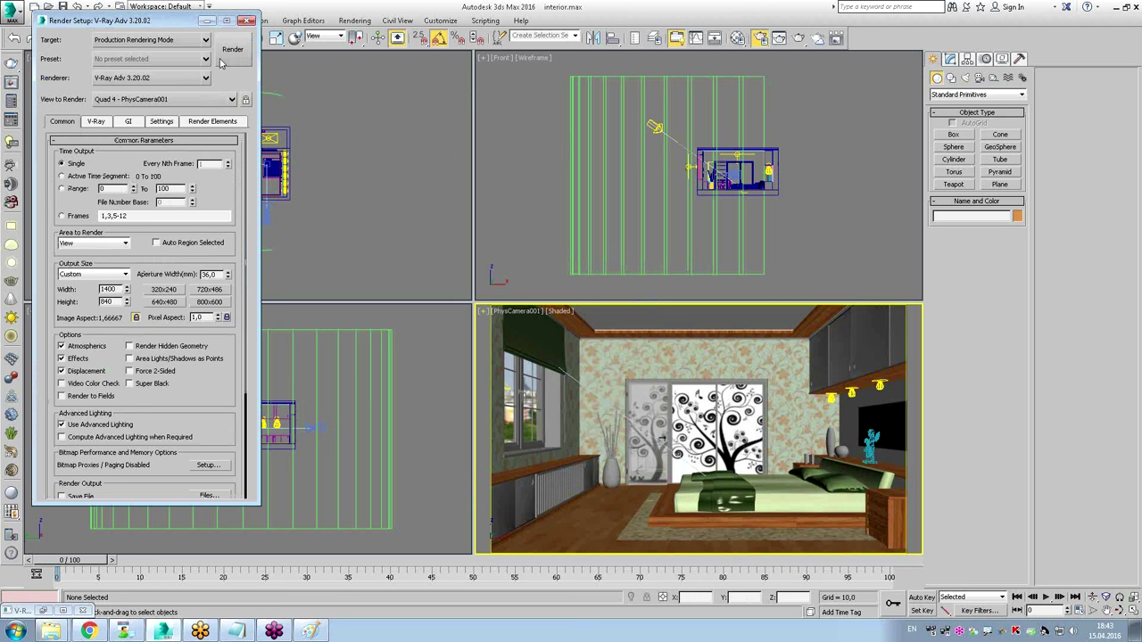
Start a 1400×840 render of PhysCamera001, cancel it partway, and close the frame buffer.
click(225, 55)
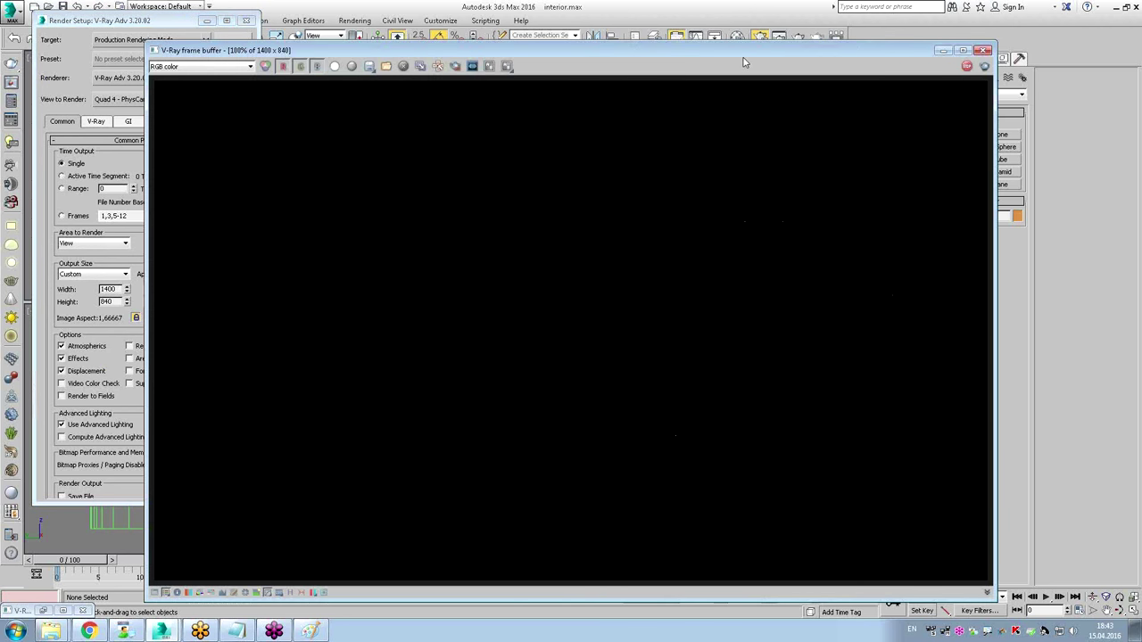
drag(741, 53, 656, 23)
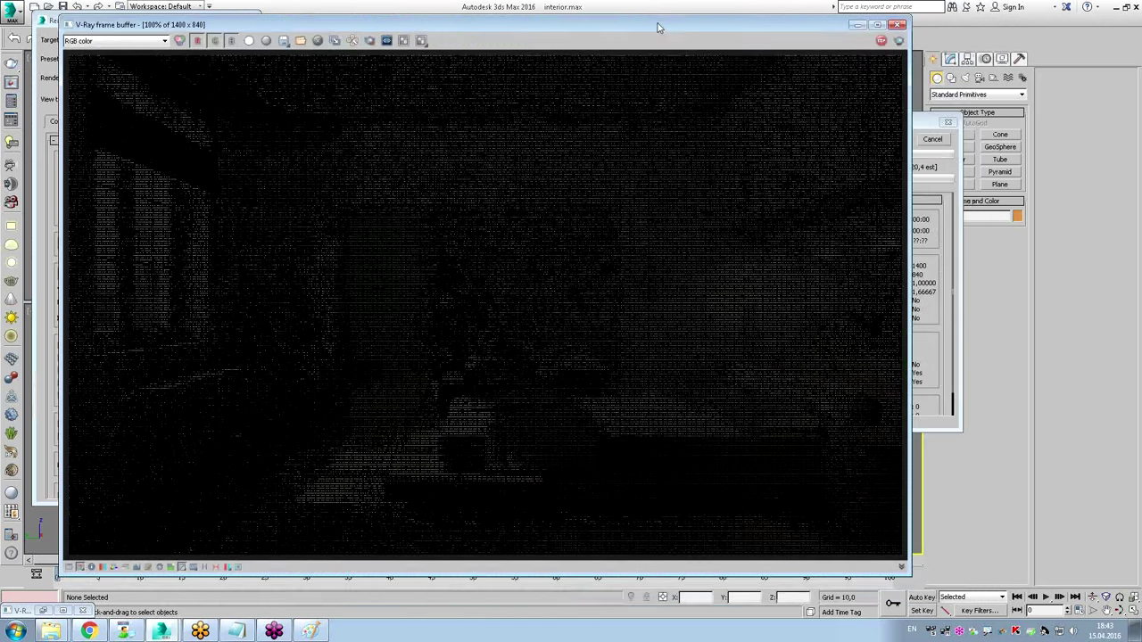
drag(858, 122, 940, 119)
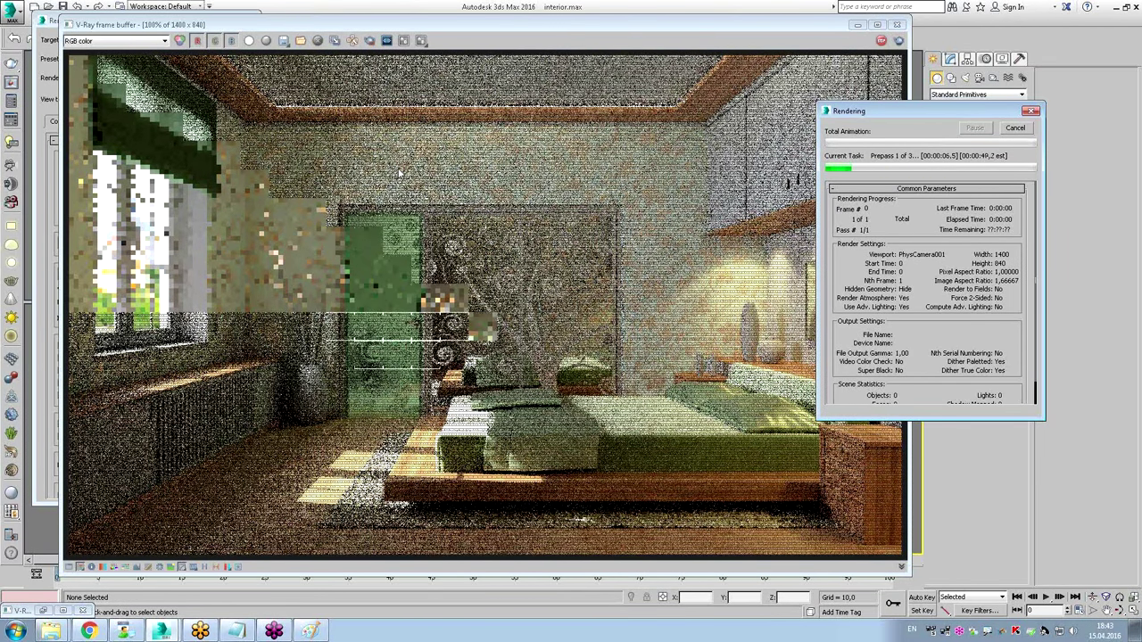
click(1017, 128)
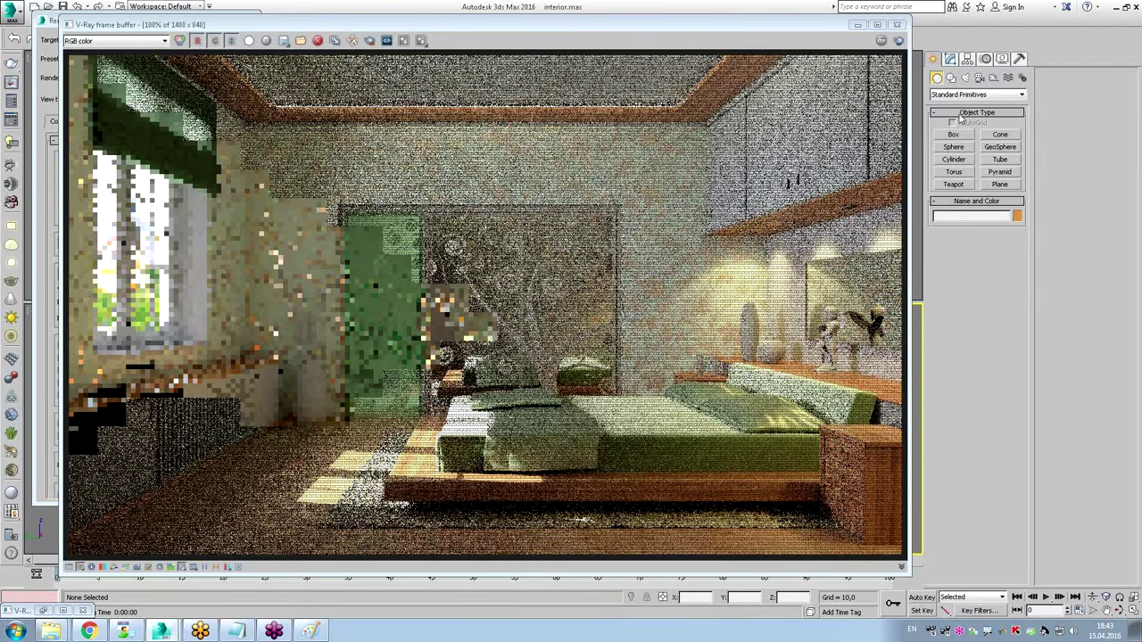
click(900, 25)
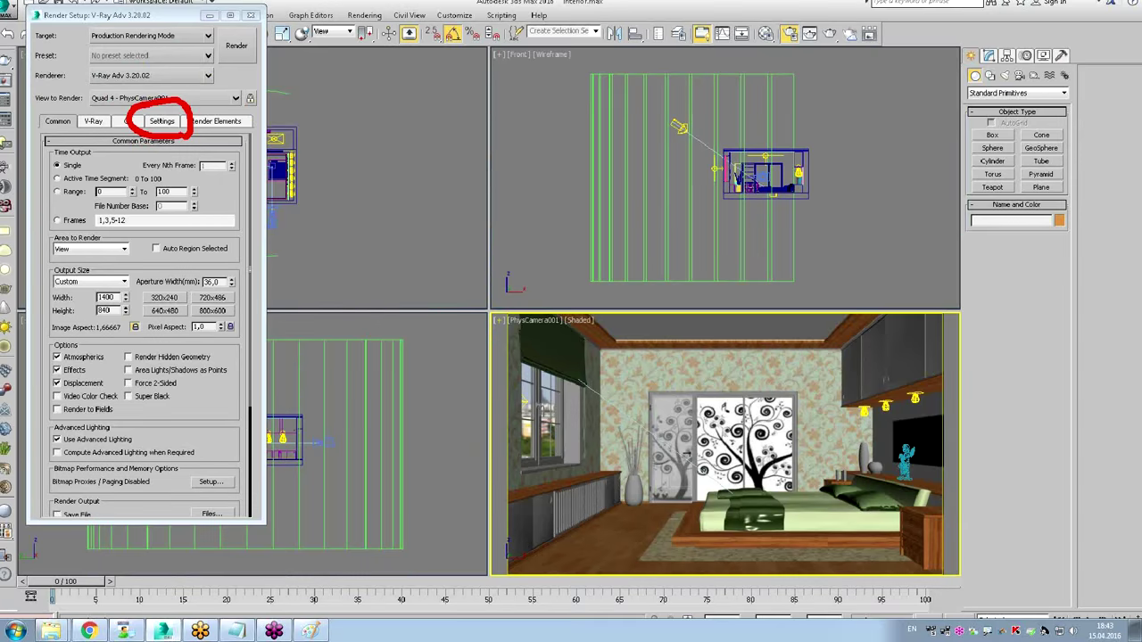
Return to the V-Ray System settings and circle the distributed rendering heading.
click(161, 120)
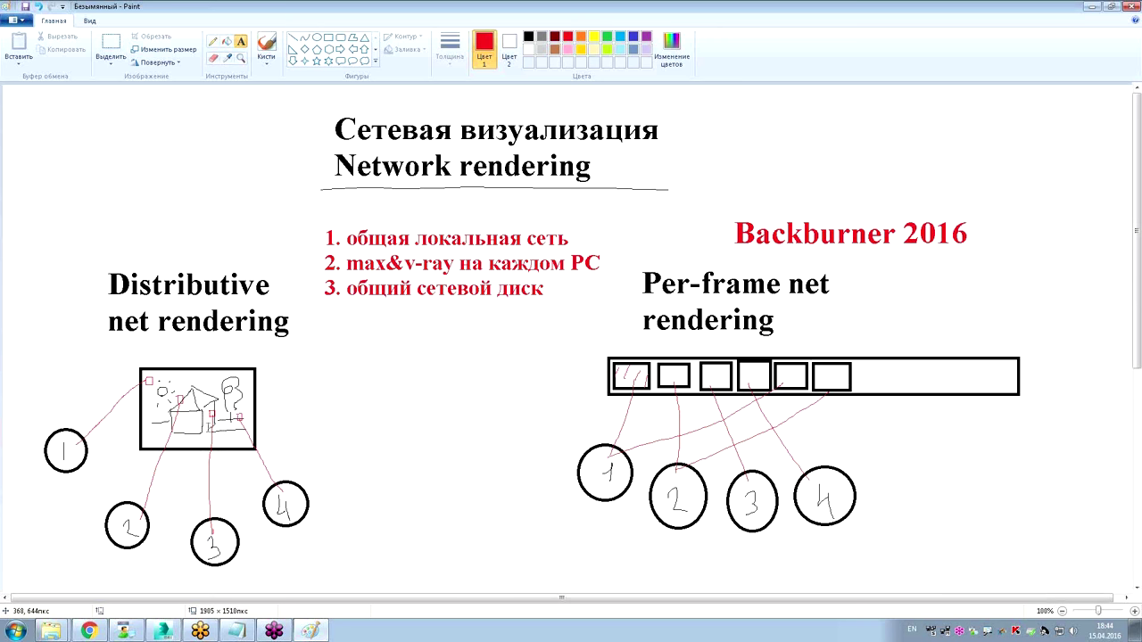
click(124, 303)
drag(123, 303, 90, 295)
key(Escape)
Point out the Distributed rendering option in 3ds Max and open its server settings.
click(179, 633)
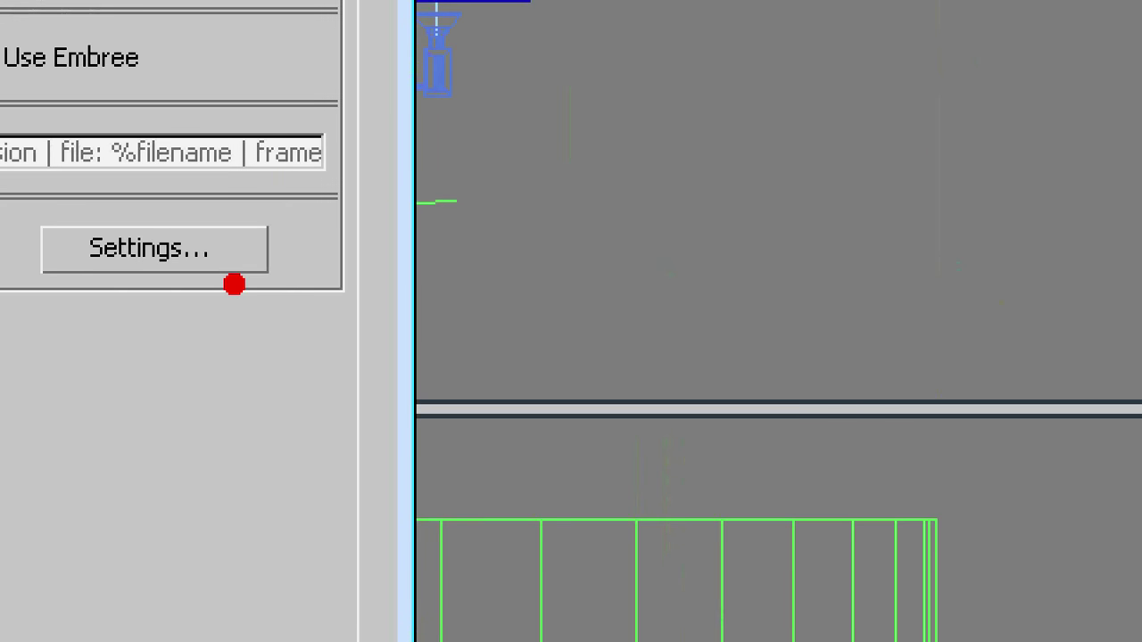
drag(233, 284, 236, 284)
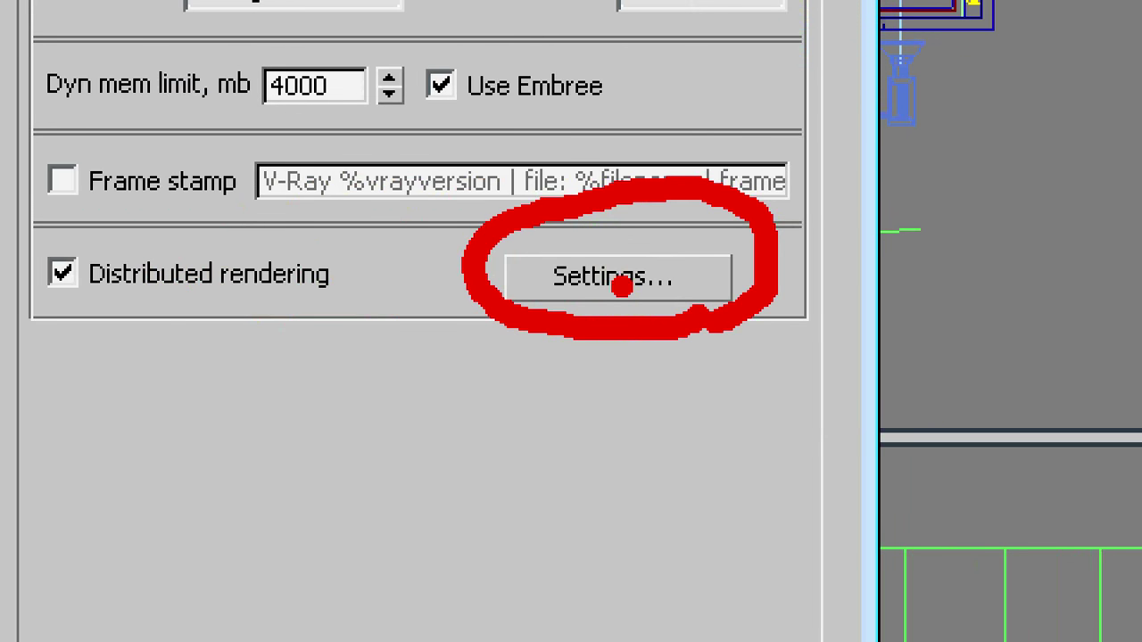
drag(610, 526, 641, 350)
drag(568, 430, 699, 416)
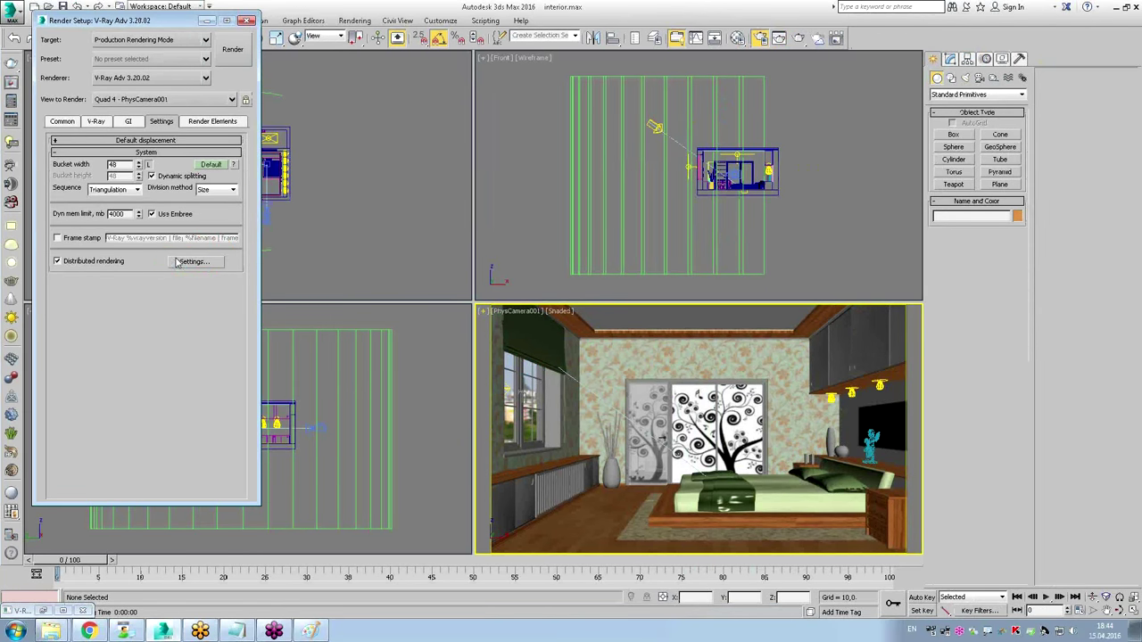
click(183, 262)
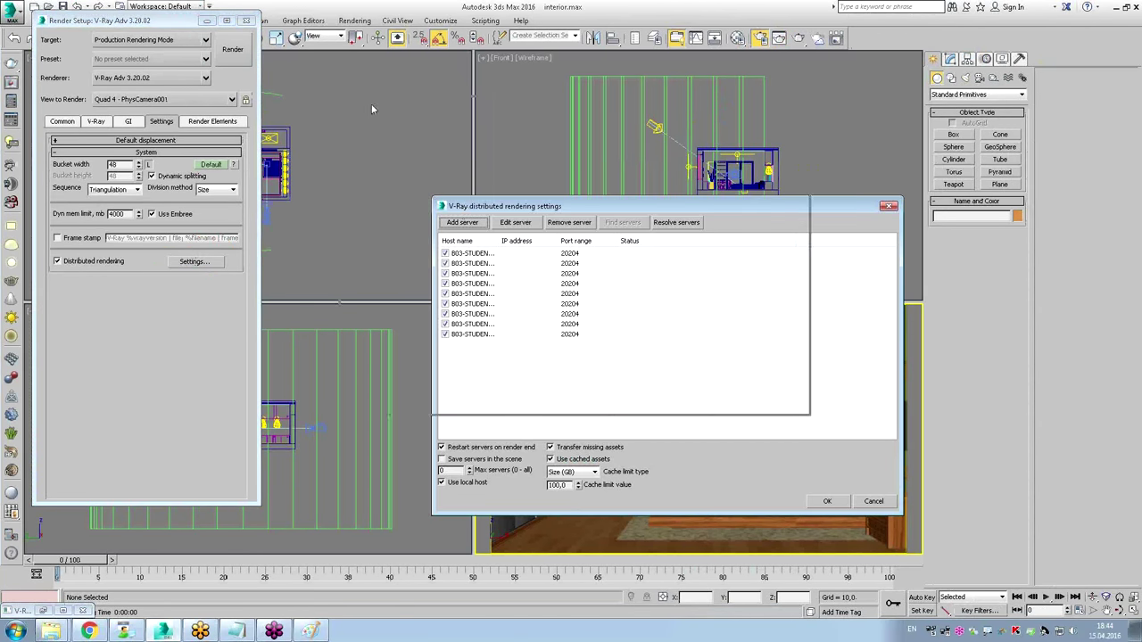
Move the server settings dialog up and widen Host name to show the full student machine names.
drag(465, 209, 371, 108)
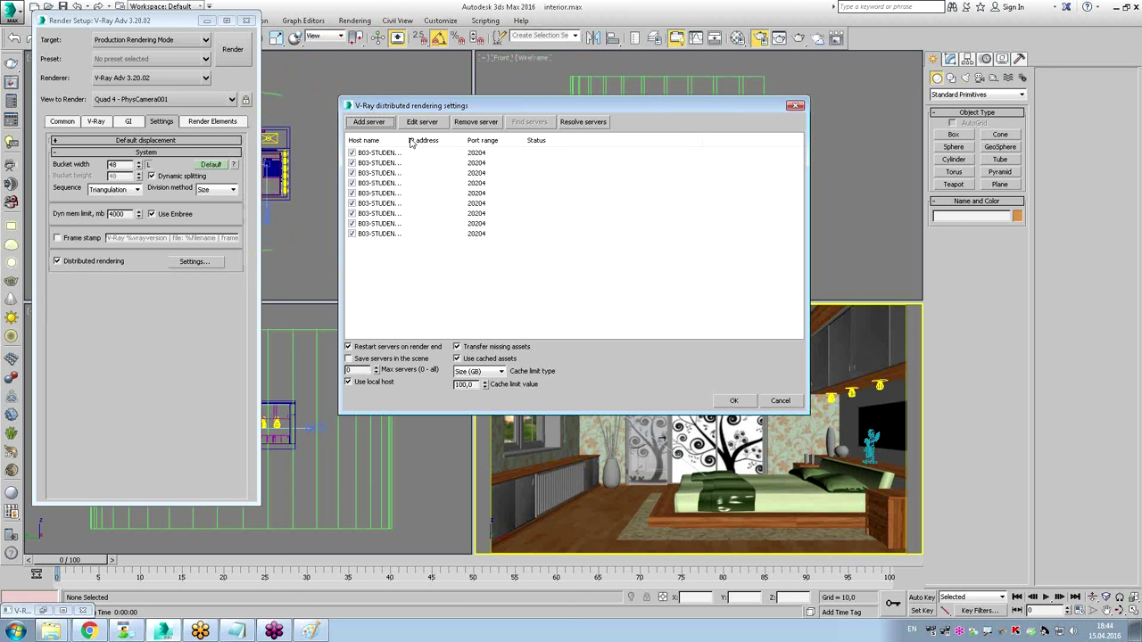
drag(501, 141, 524, 146)
mouse_move(421, 258)
mouse_down()
mouse_move(473, 219)
mouse_move(404, 280)
mouse_up()
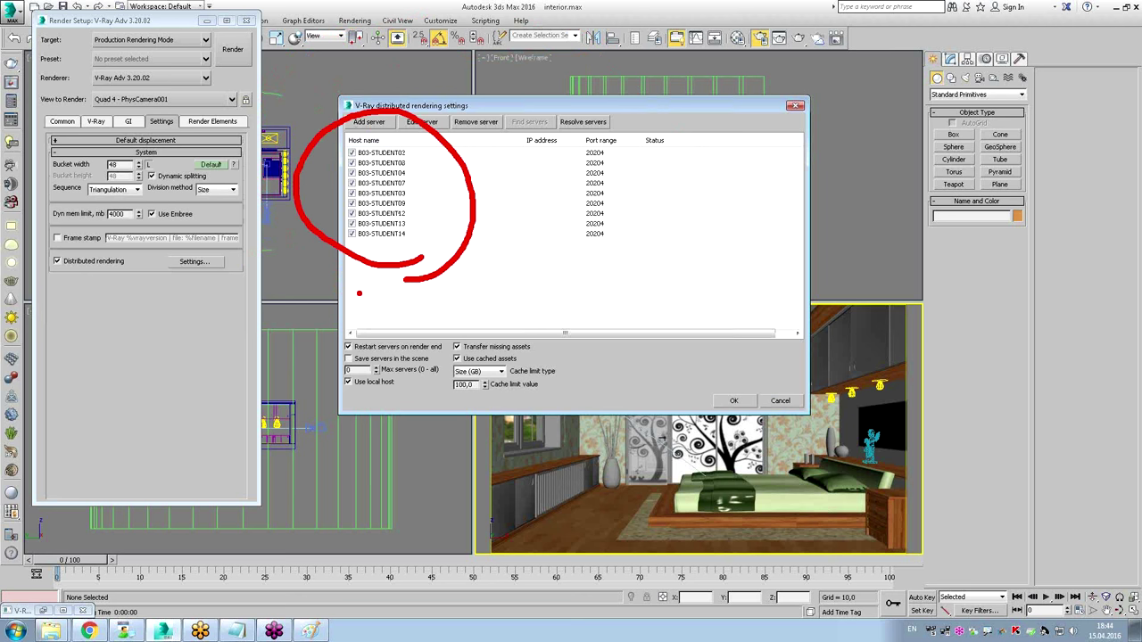
key(Escape)
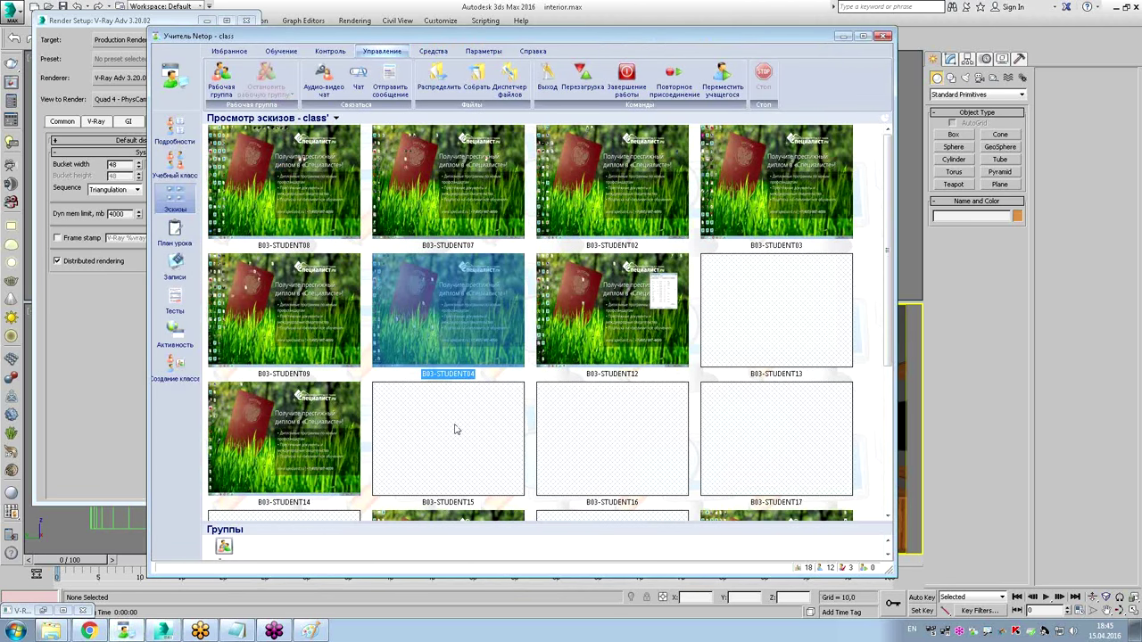
Move the STUDENT14 thumbnail ahead of STUDENT13 in the Netop grid.
drag(299, 444, 775, 313)
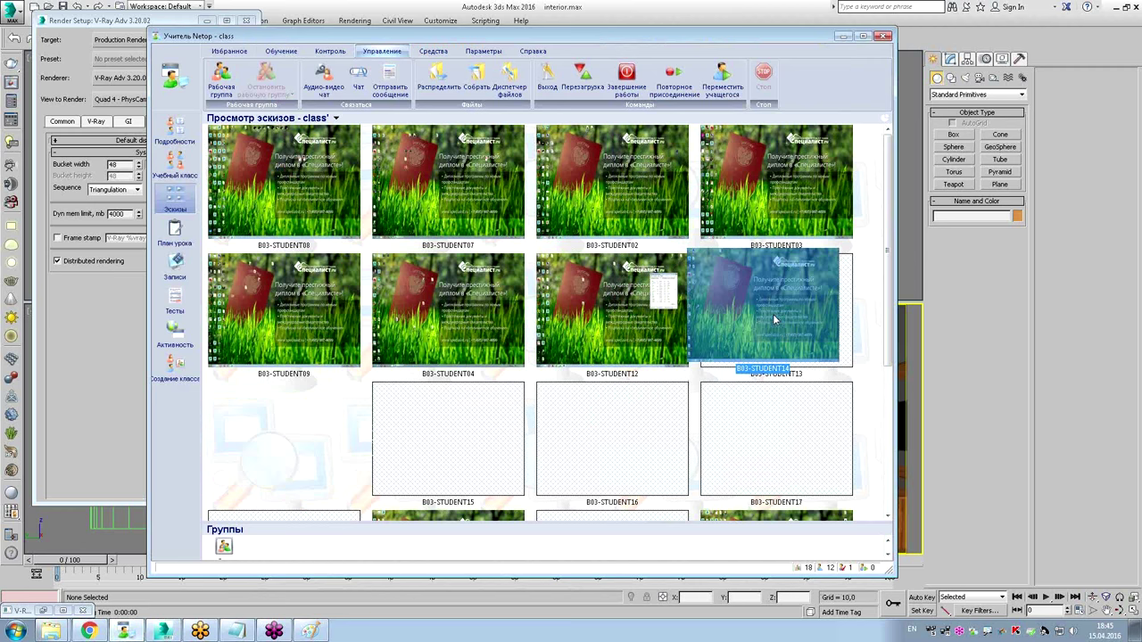
mouse_move(778, 376)
mouse_down()
mouse_move(339, 481)
mouse_move(775, 313)
mouse_up()
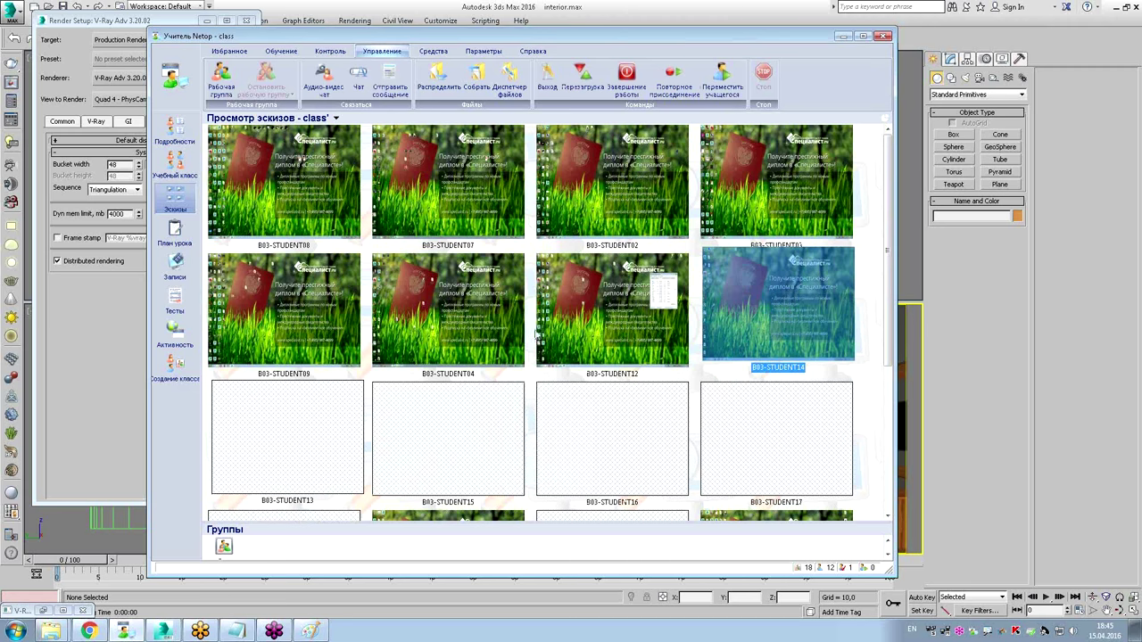
click(875, 390)
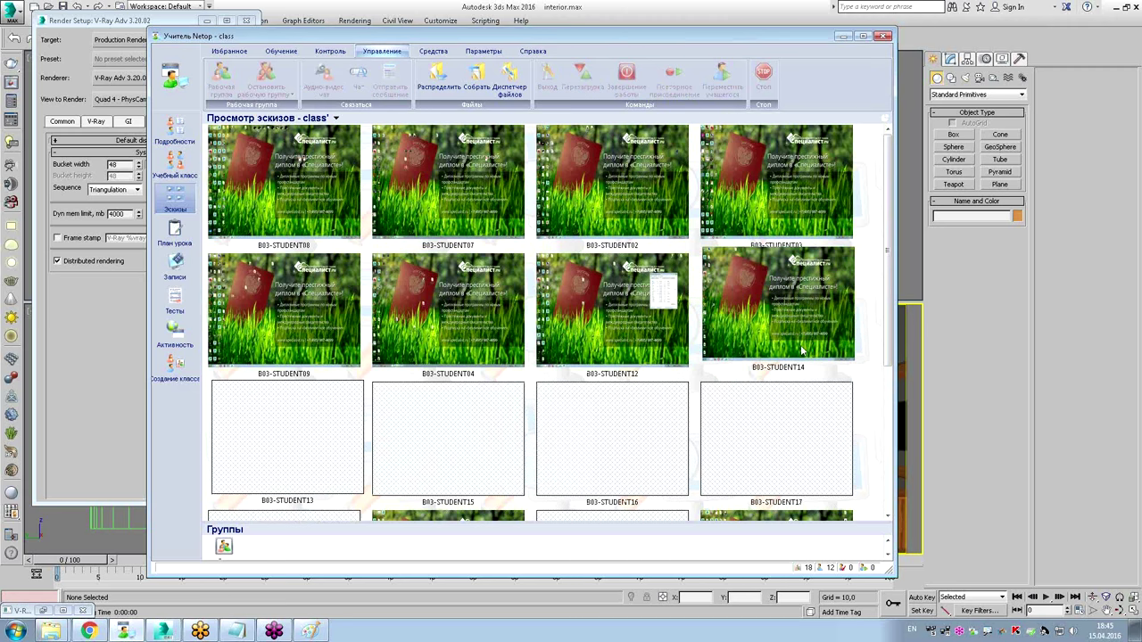
View STUDENT07's desktop remotely, close it, and minimize the Netop teacher window.
double_click(459, 176)
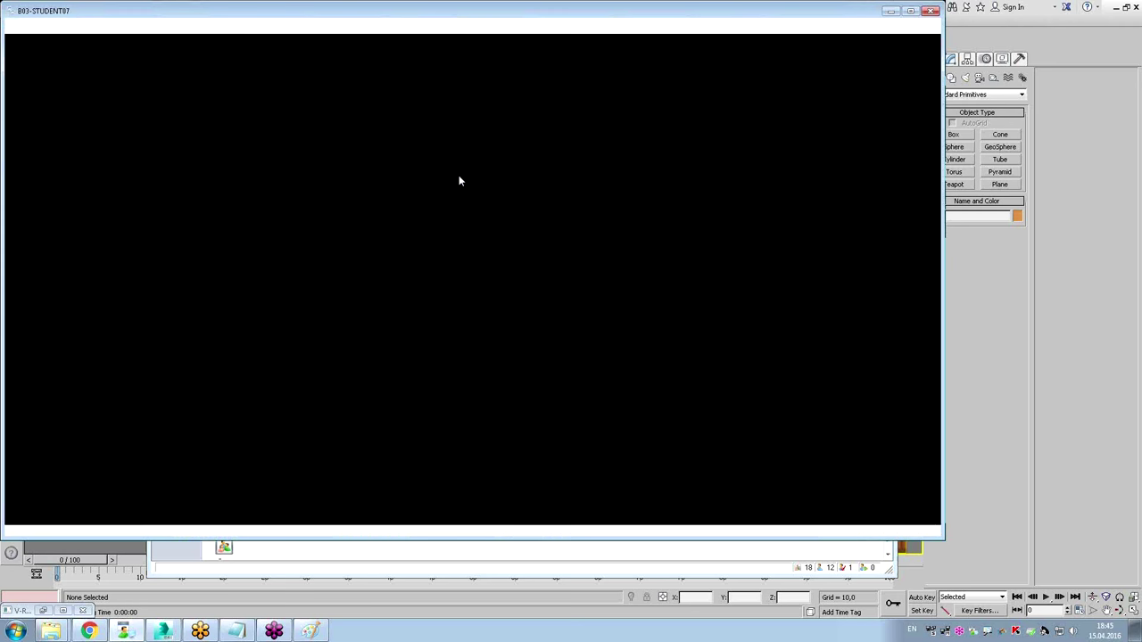
scroll(401, 553, down, 1)
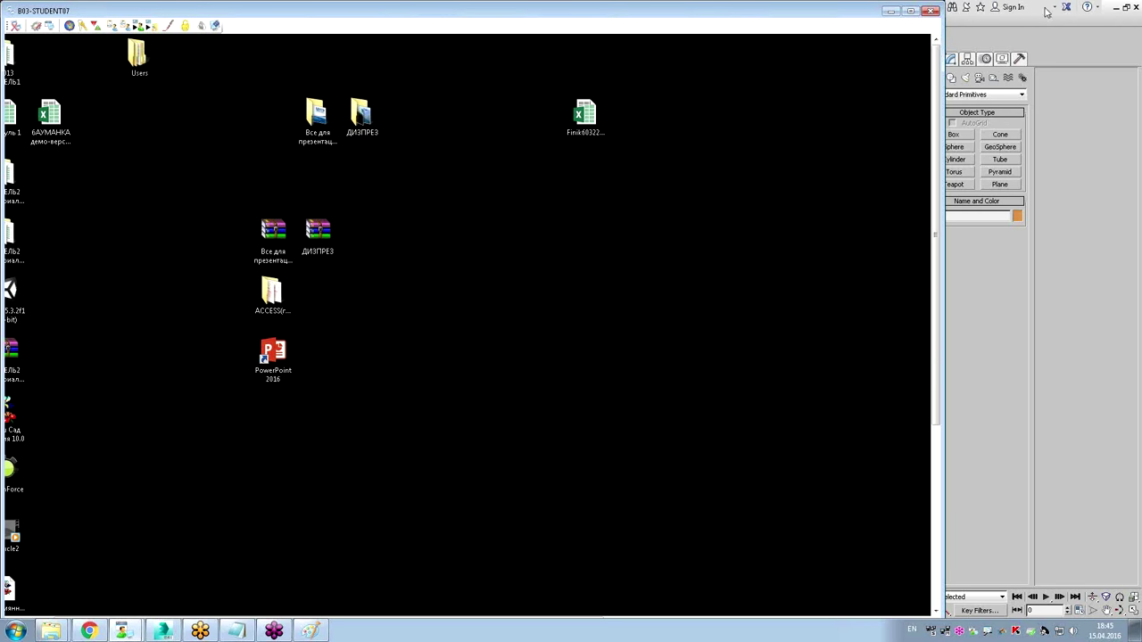
click(932, 12)
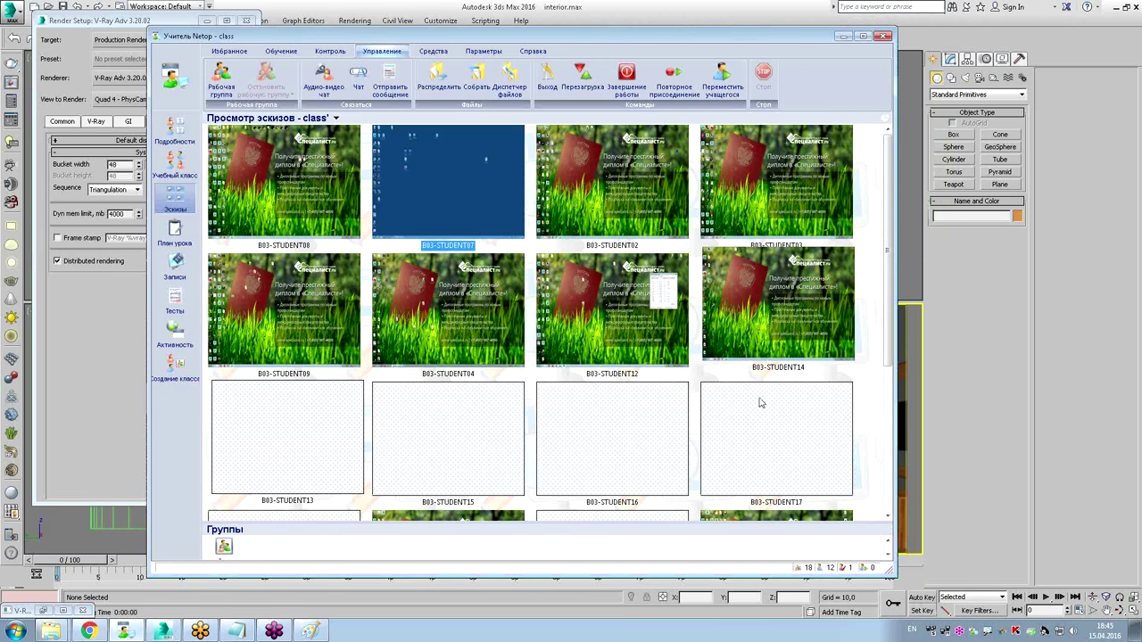
click(843, 37)
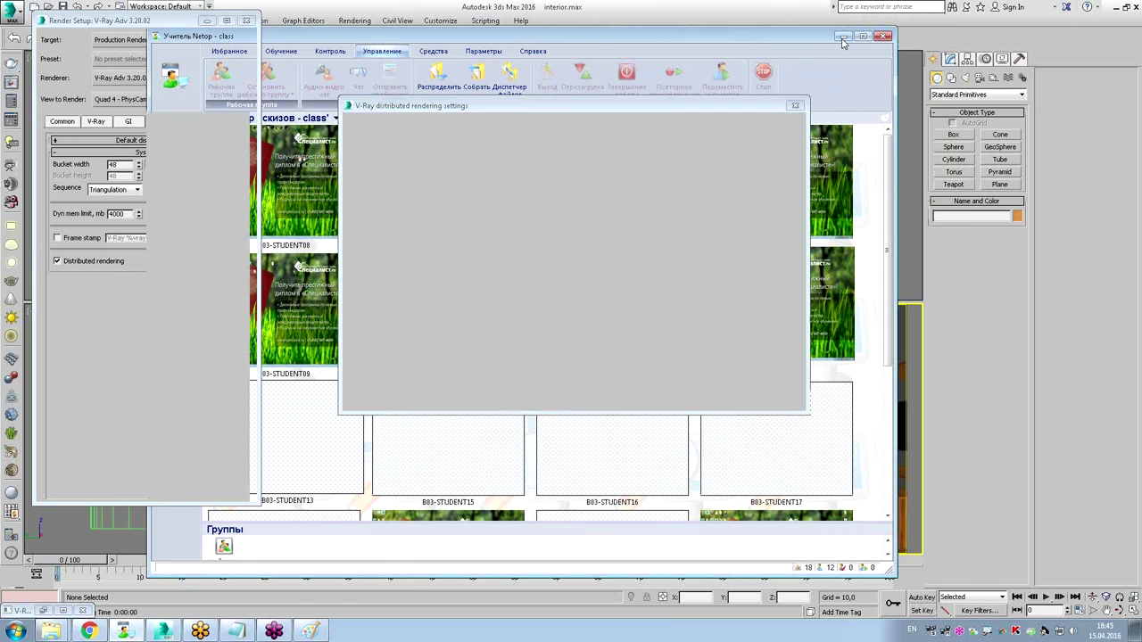
Circle the student host names and open Add server, then cancel it.
drag(347, 143, 328, 147)
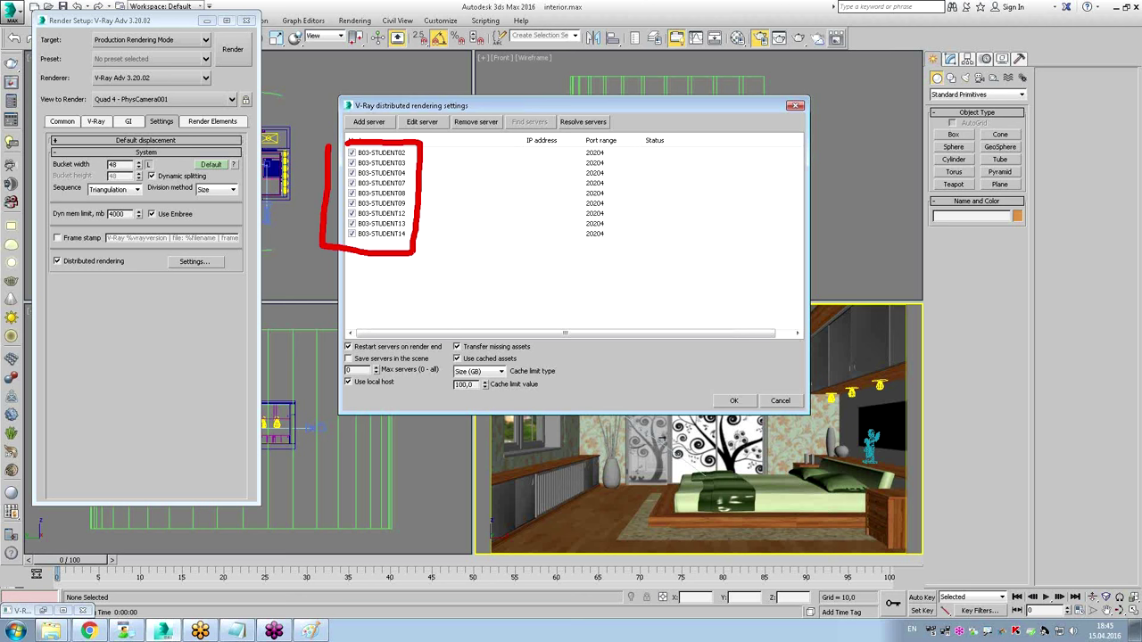
click(369, 122)
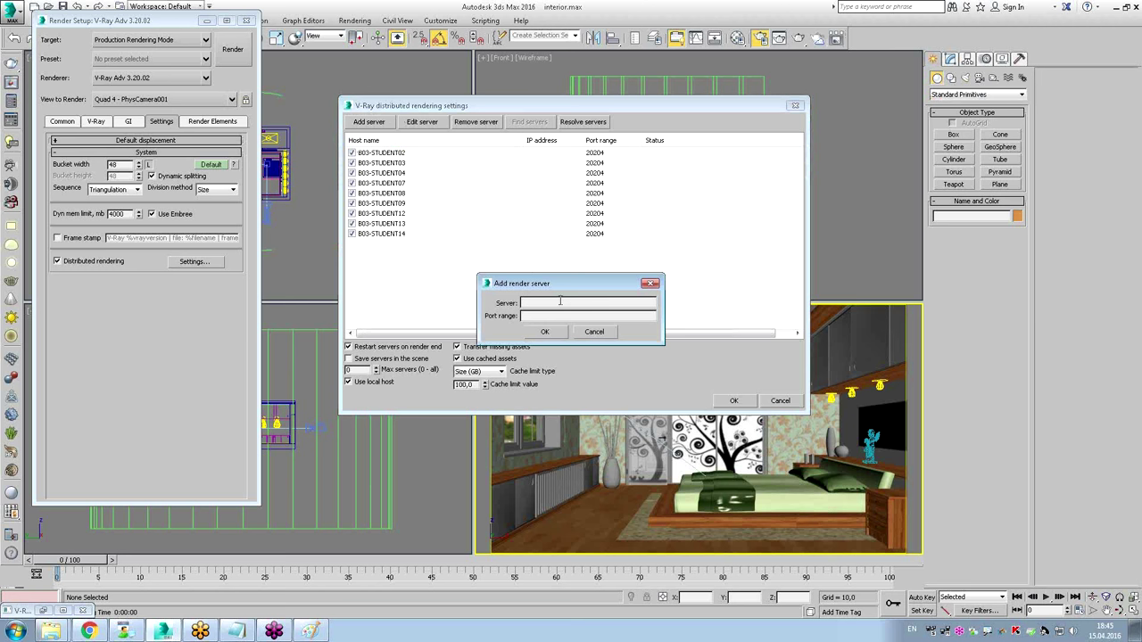
click(594, 331)
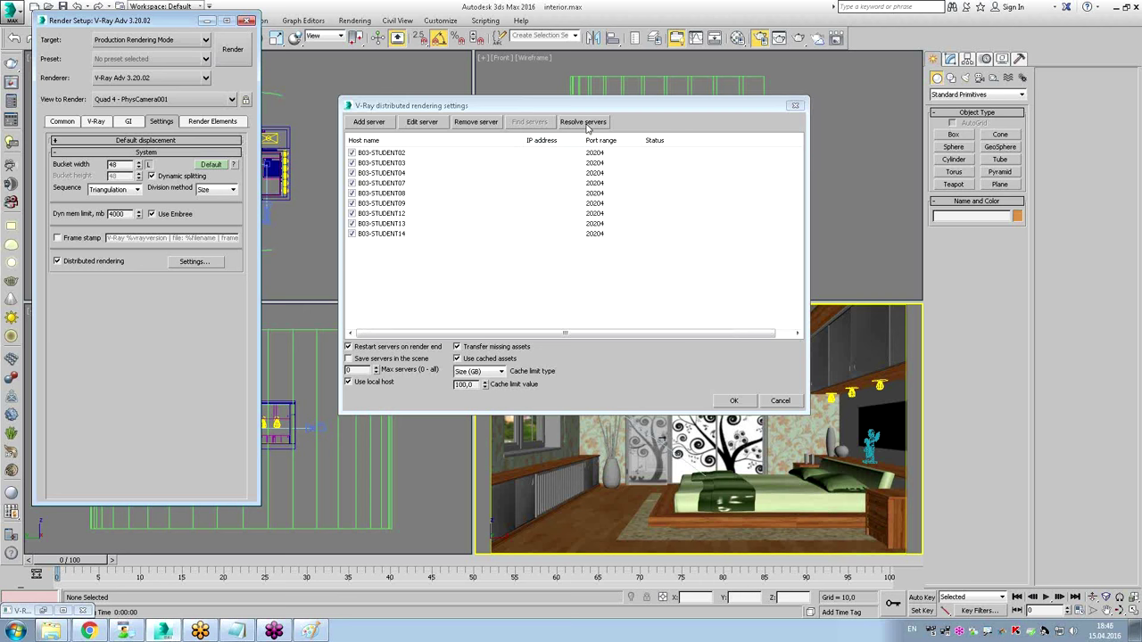
Resolve every server's IP address and confirm the distributed rendering server list with OK.
click(583, 123)
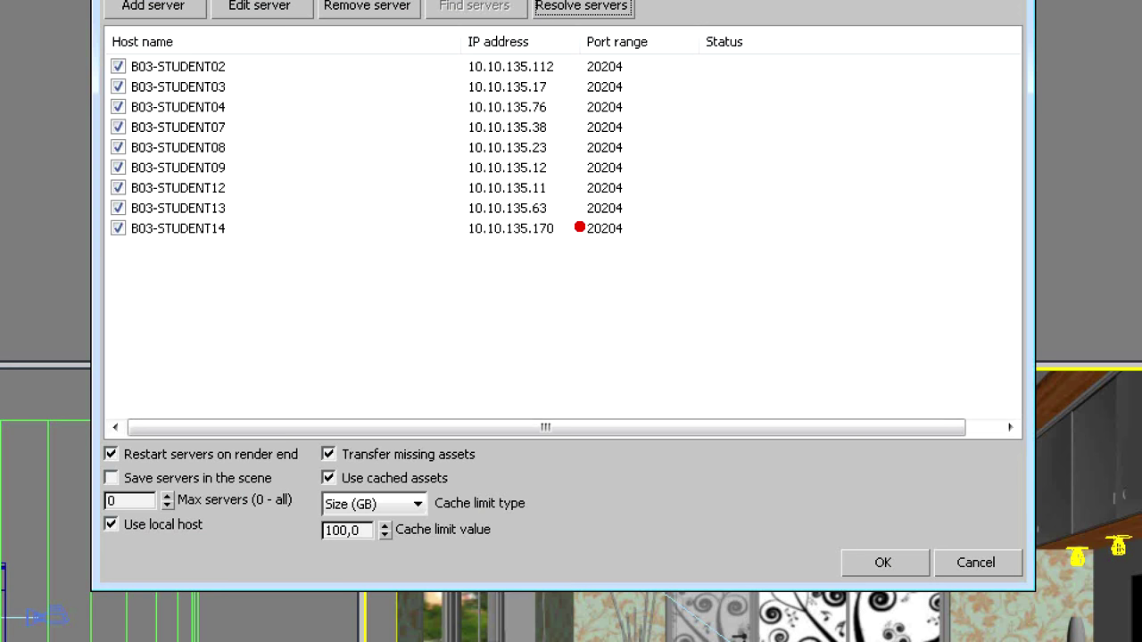
mouse_move(444, 17)
mouse_down()
mouse_move(599, 18)
mouse_move(602, 268)
mouse_move(442, 256)
mouse_move(430, 7)
mouse_up()
drag(85, 34, 281, 37)
drag(281, 37, 282, 312)
mouse_move(282, 313)
mouse_down()
mouse_move(64, 294)
mouse_move(73, 50)
mouse_up()
drag(255, 162, 419, 152)
mouse_move(366, 125)
mouse_down()
mouse_move(422, 150)
mouse_move(366, 221)
mouse_up()
key(Escape)
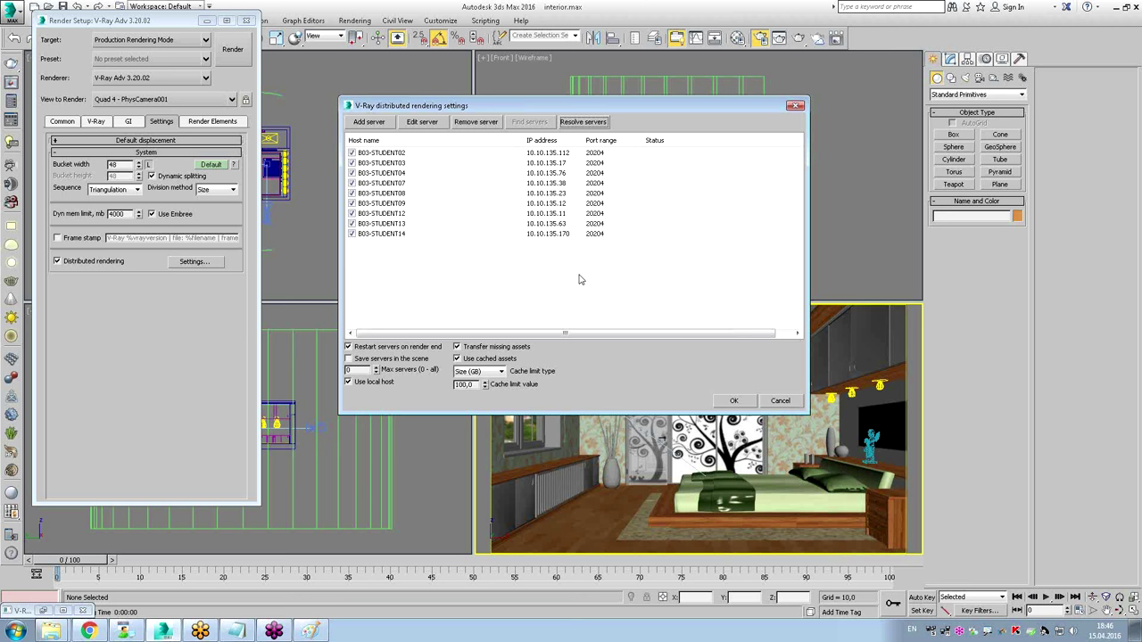
click(750, 403)
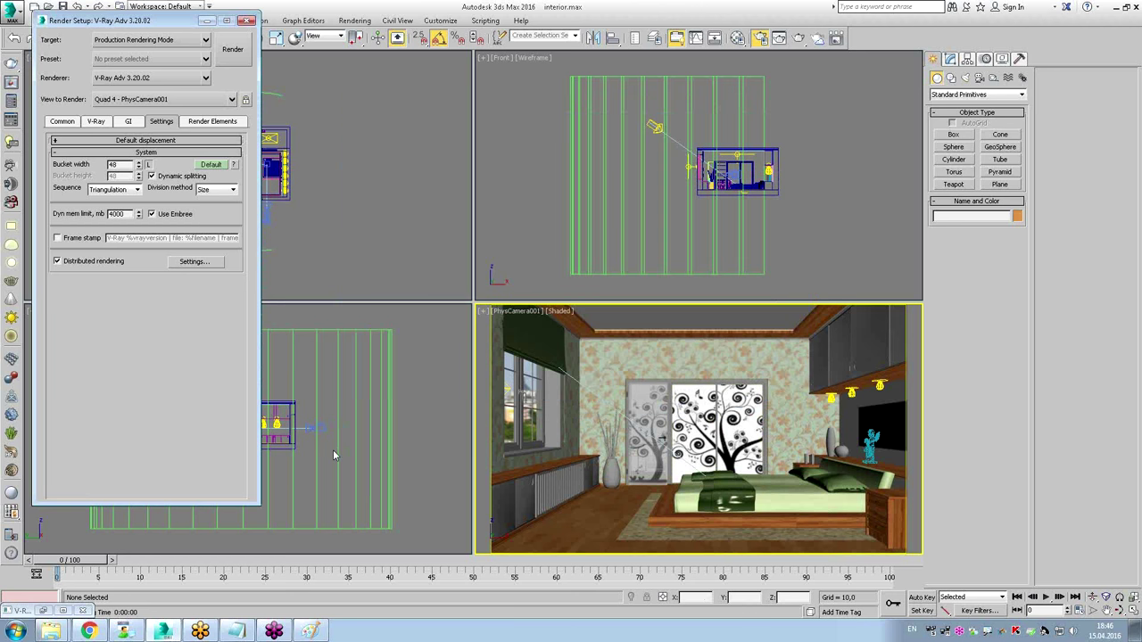
Find Launch V-Ray DR spawner in the Start menu's Chaos Group V-Ray distributed rendering folder.
click(16, 631)
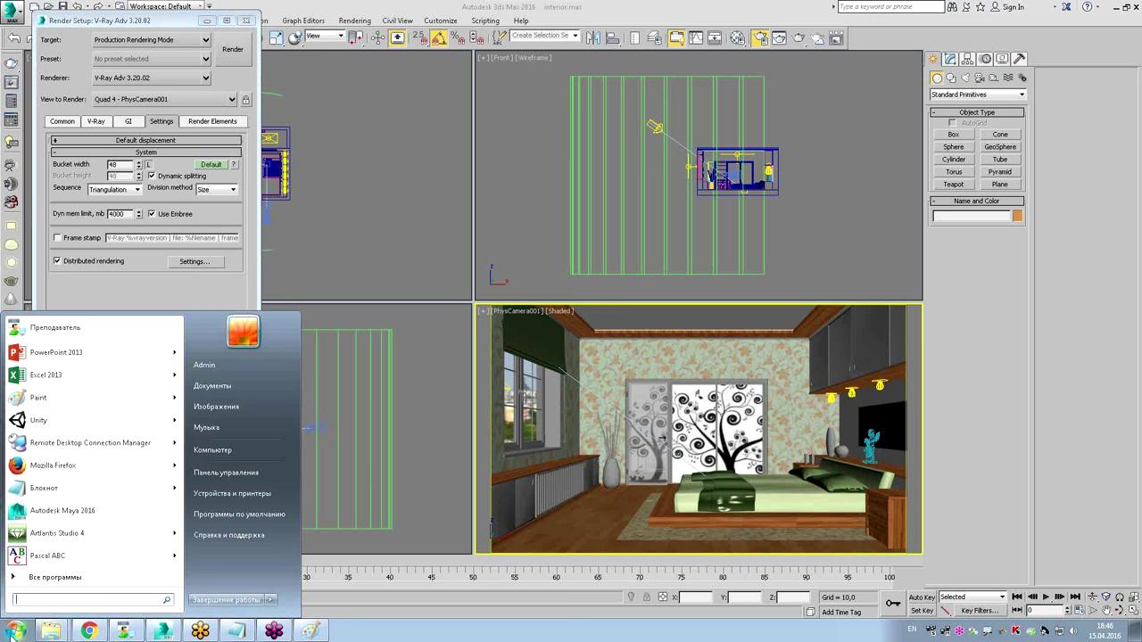
click(53, 578)
scroll(125, 518, down, 3)
scroll(116, 508, down, 1)
scroll(89, 482, up, 4)
scroll(62, 455, up, 4)
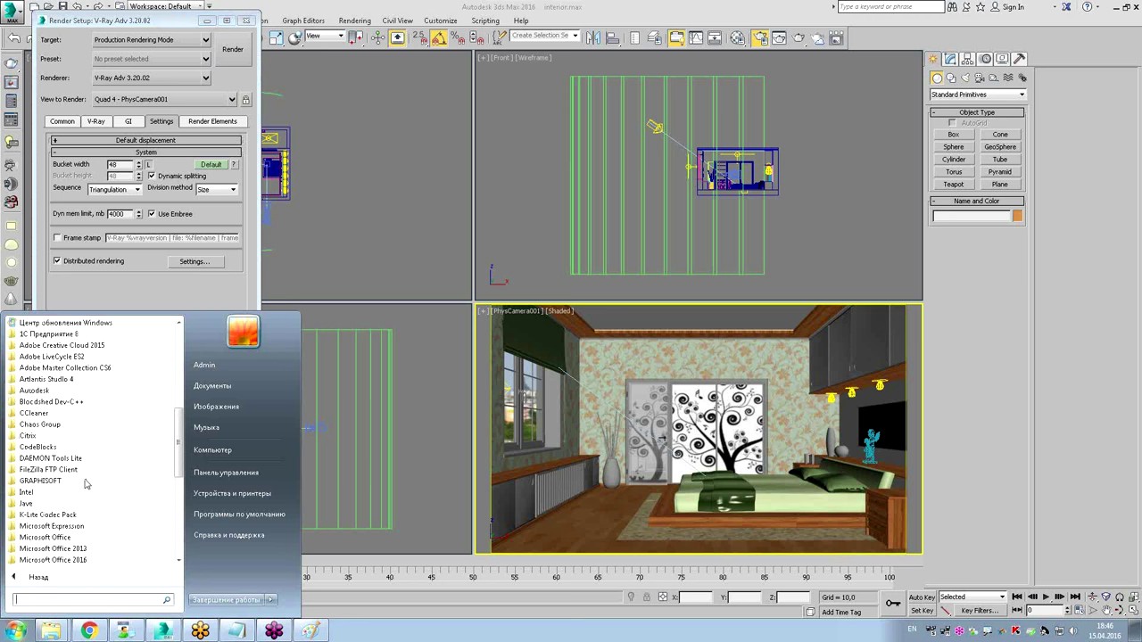
click(48, 426)
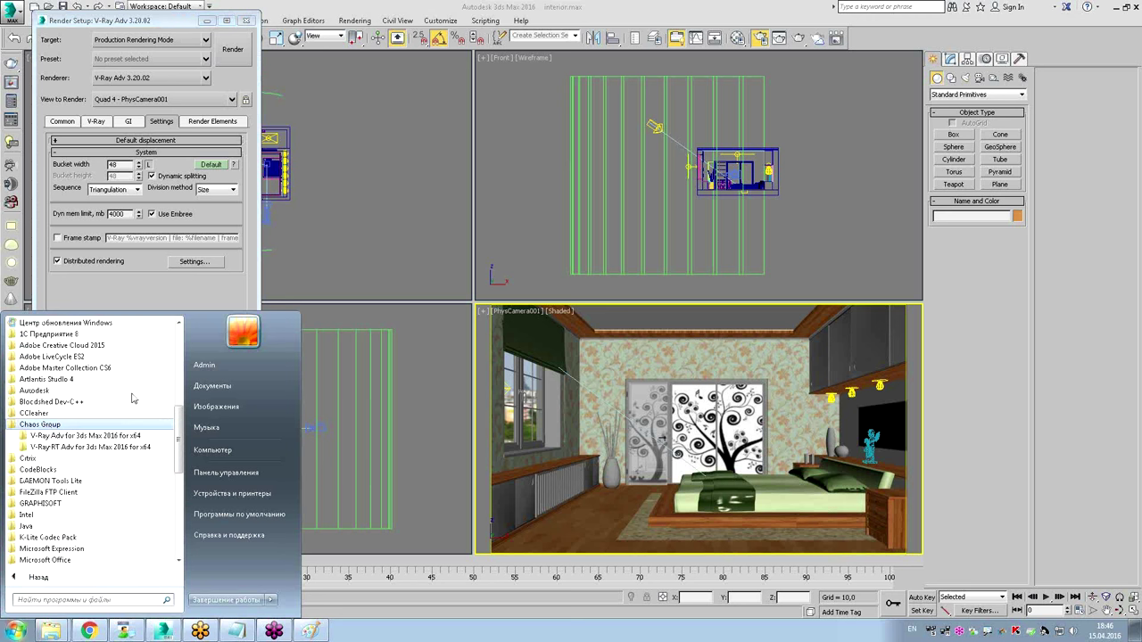
scroll(134, 399, down, 1)
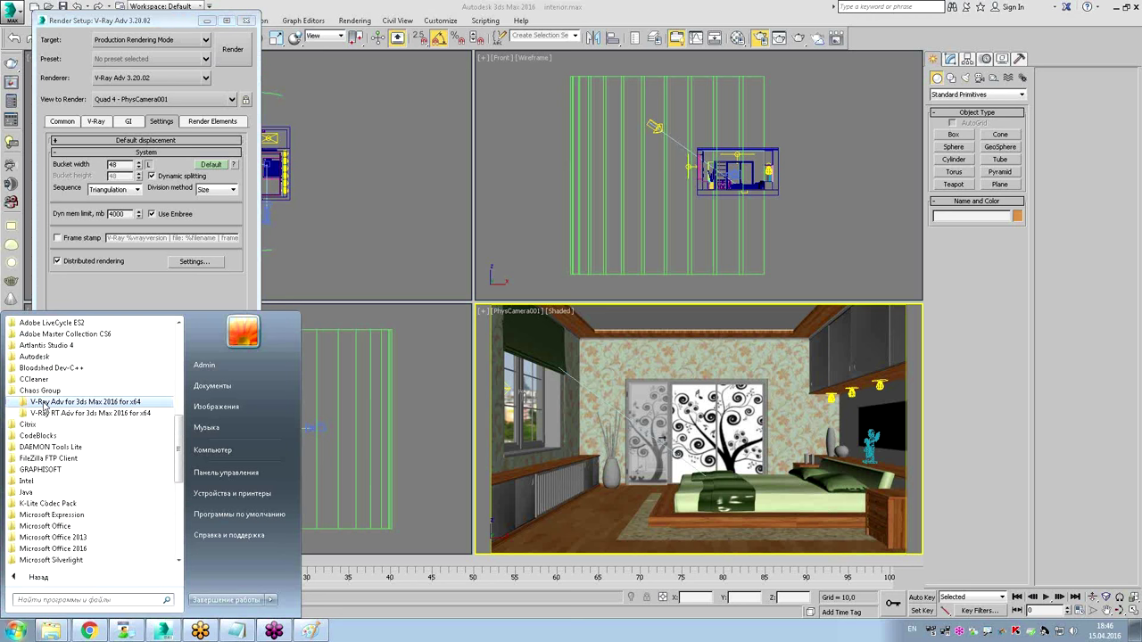
click(90, 404)
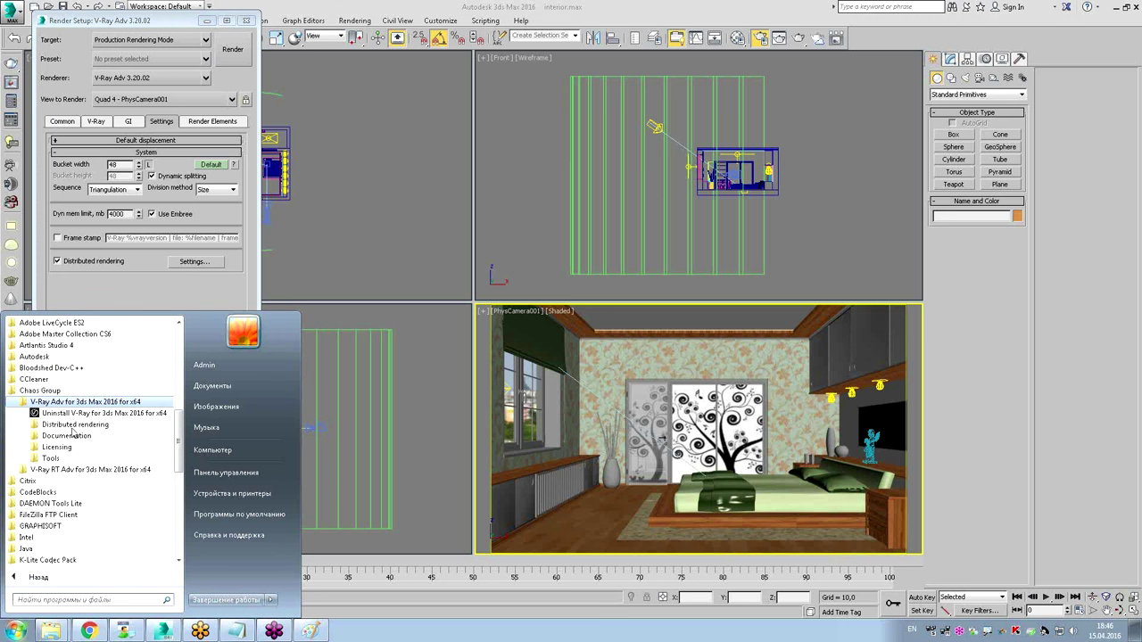
click(75, 426)
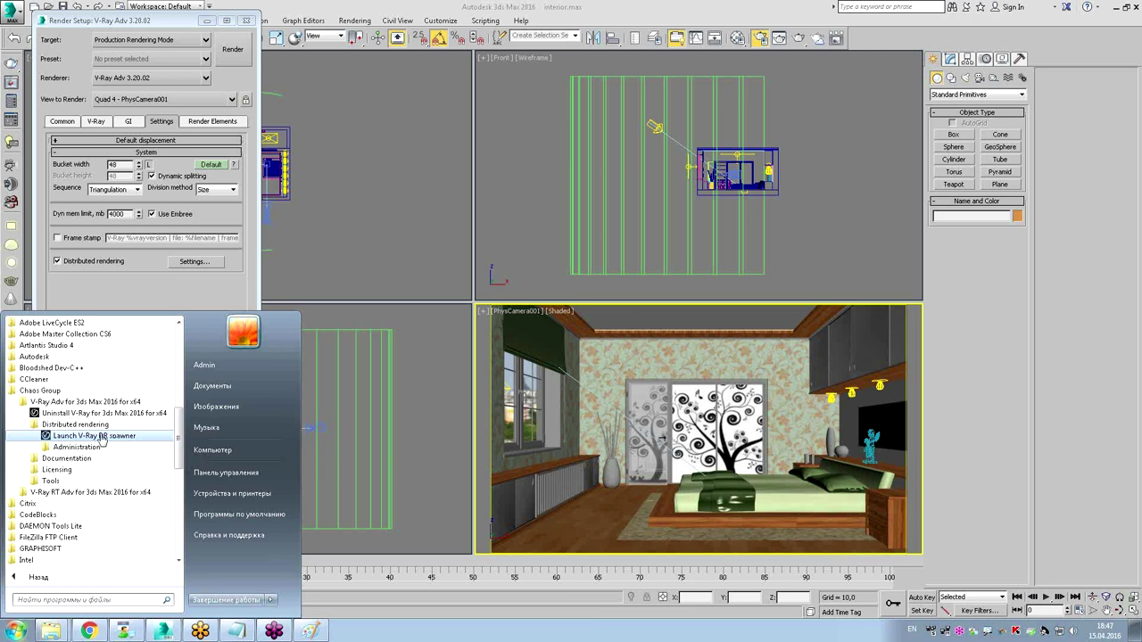
Copy the spawner shortcut's Объект target path, cancel Свойства, and bring up the Netop teacher window.
right_click(98, 439)
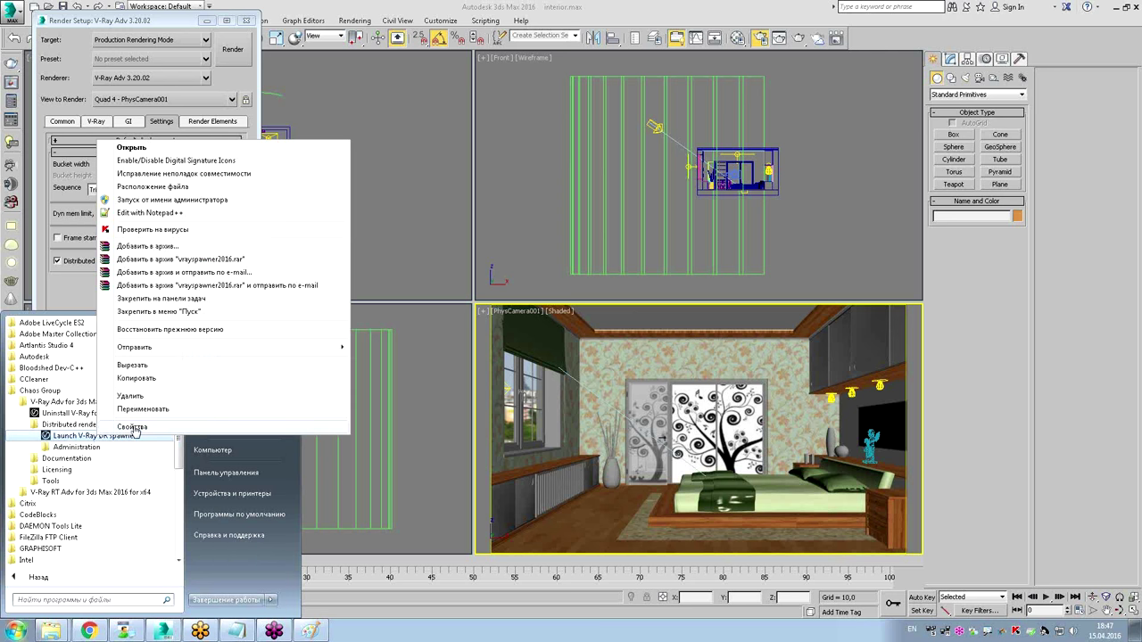
click(136, 427)
click(195, 421)
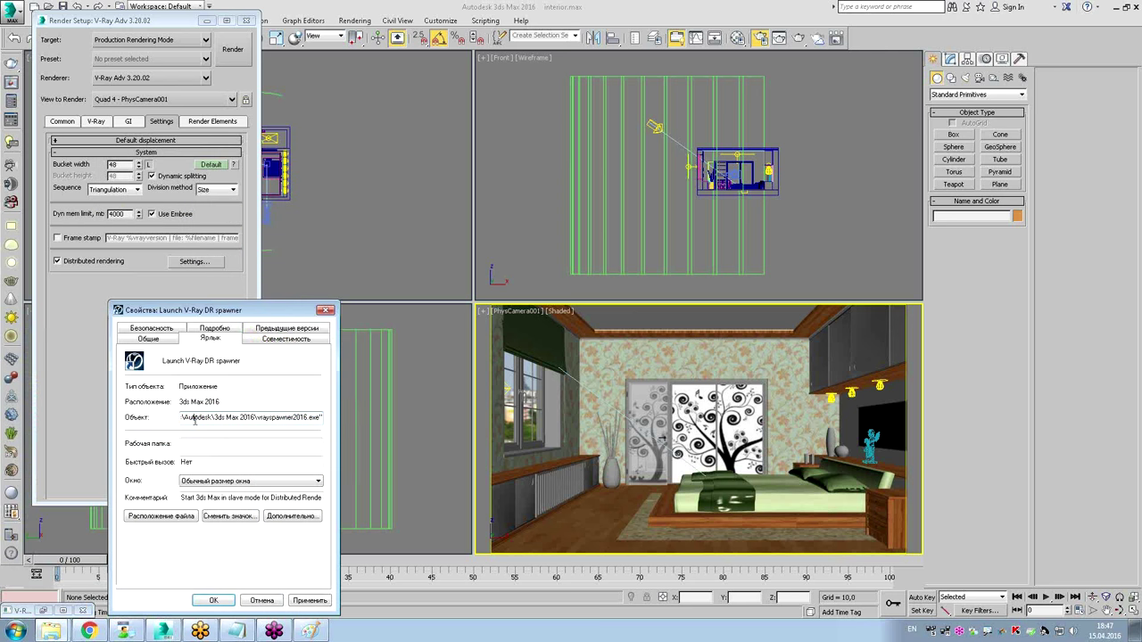
double_click(195, 420)
right_click(194, 419)
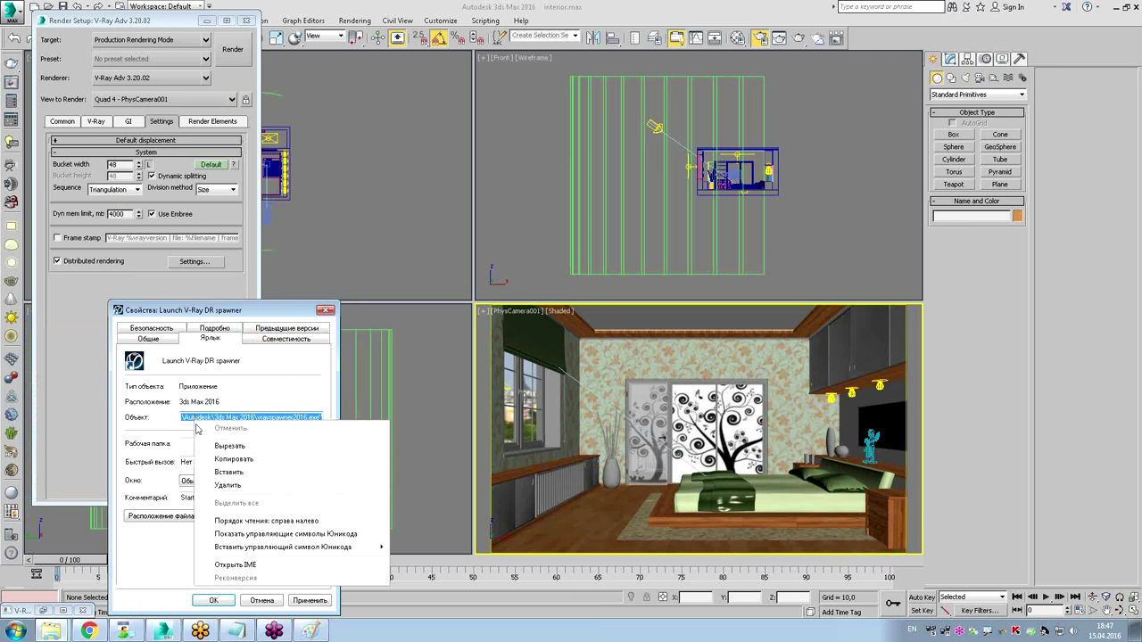
click(219, 462)
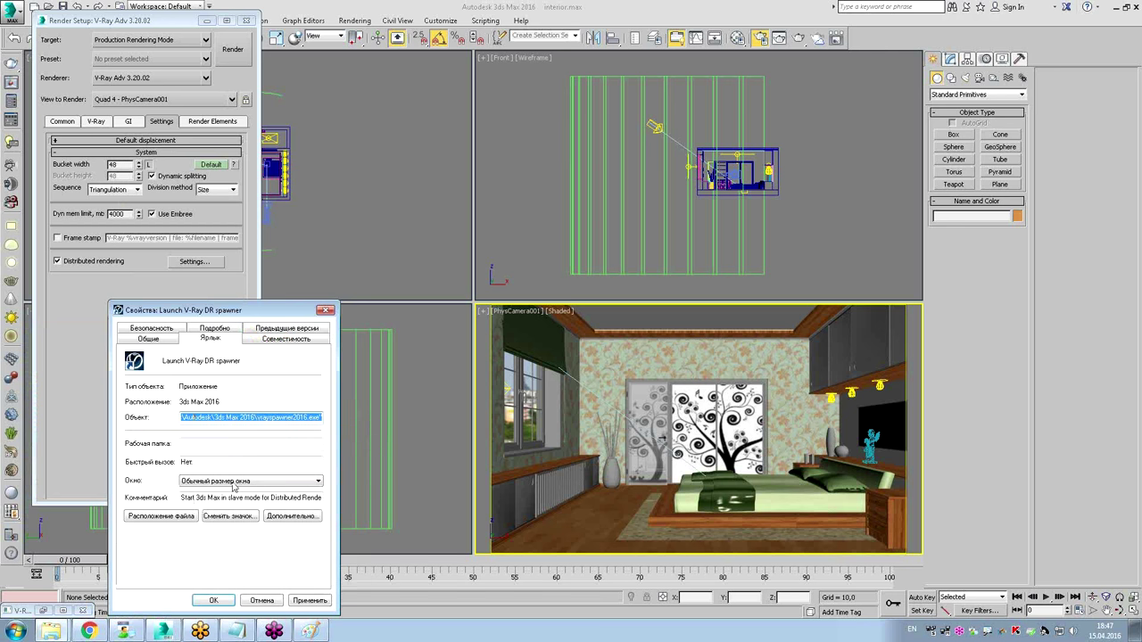
click(260, 602)
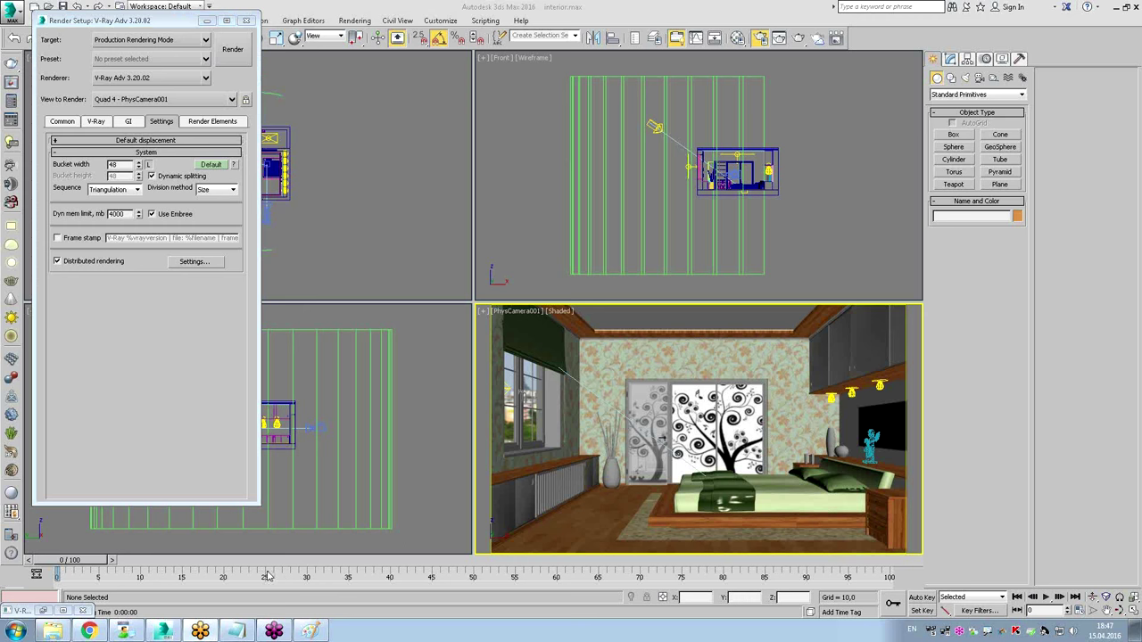
click(125, 631)
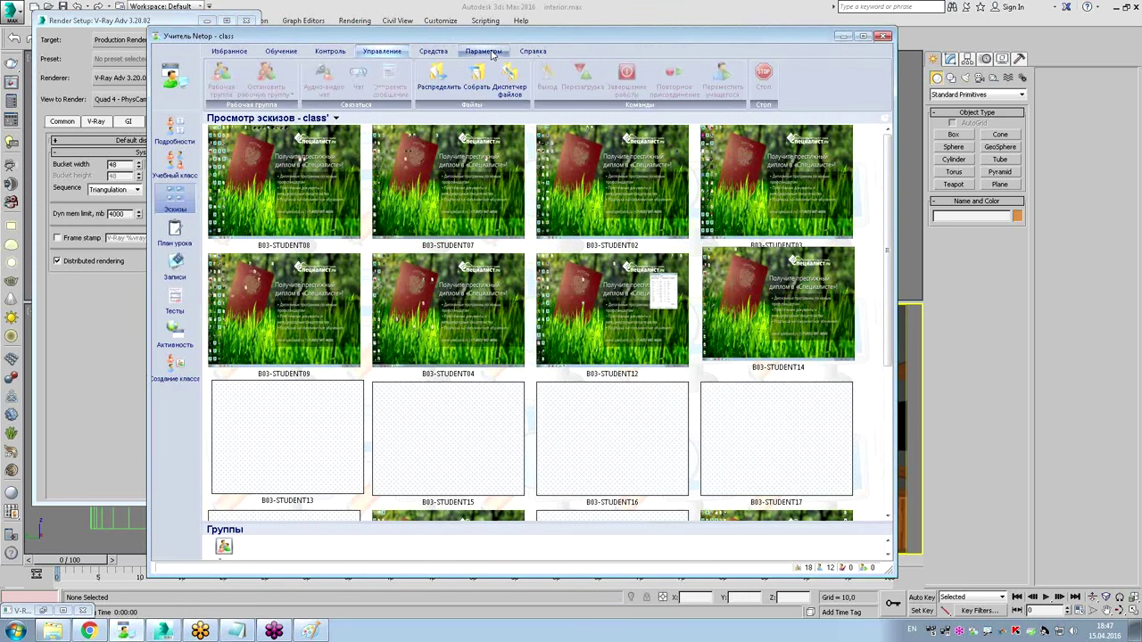
Select the student computers B03-STUDENT14, 12, 04, 09, 08, 07, 02 and 03.
click(784, 332)
ctrl+click(597, 323)
ctrl+click(446, 323)
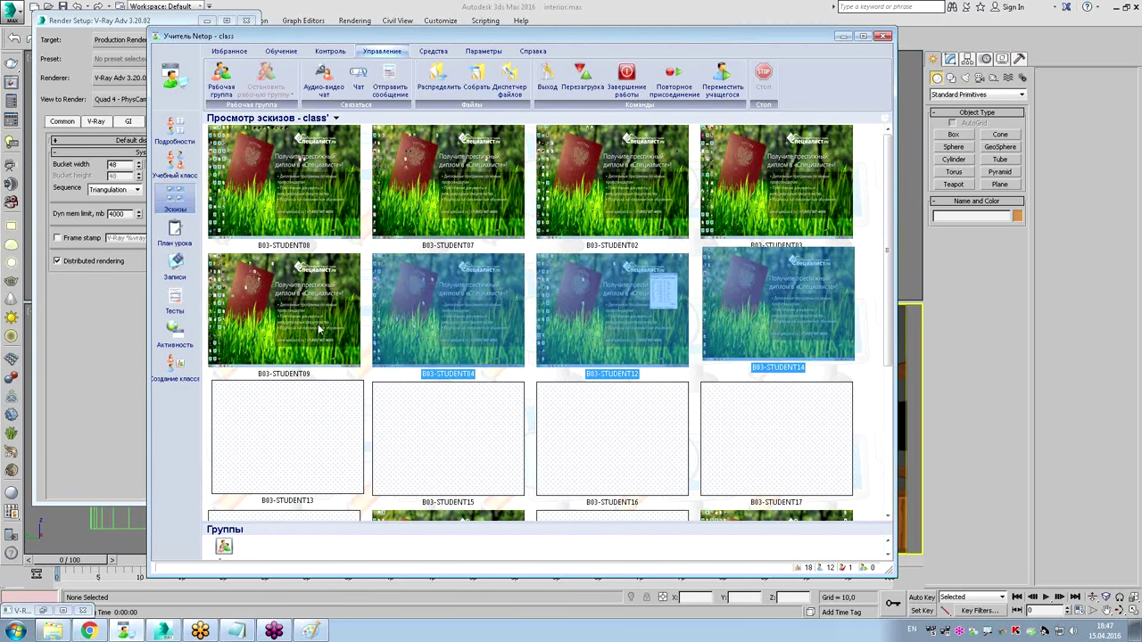
ctrl+click(319, 330)
ctrl+click(347, 199)
ctrl+click(518, 211)
ctrl+click(617, 206)
ctrl+click(776, 194)
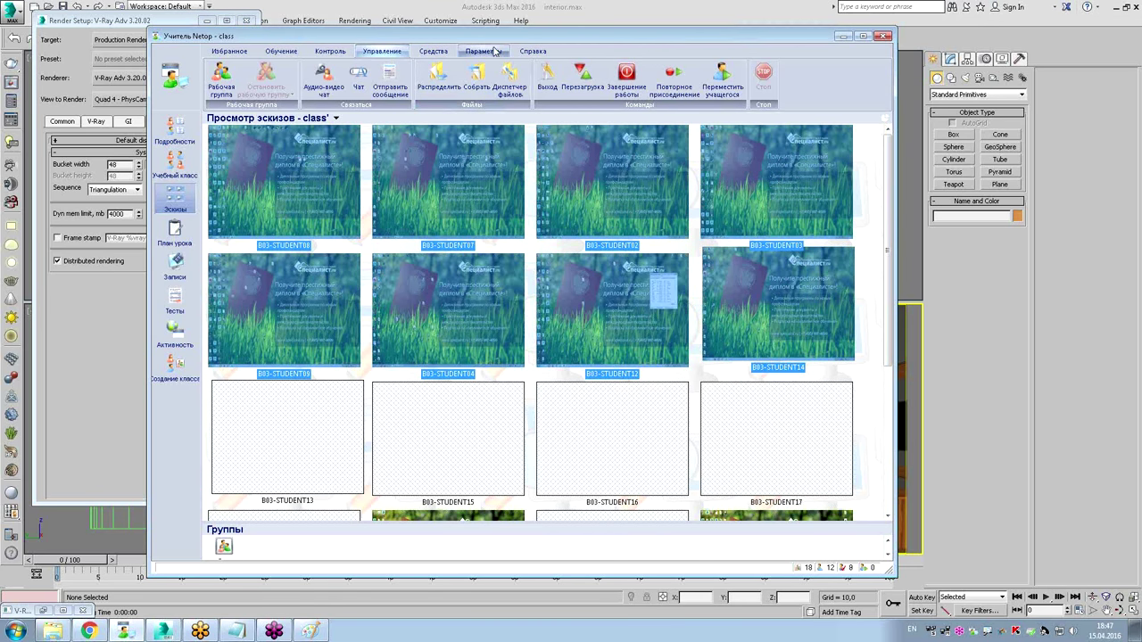
Run vrayspawner2016.exe on them via Обучение > Запустить программу, then select only B03-STUDENT07.
click(434, 51)
click(484, 51)
click(533, 51)
click(341, 52)
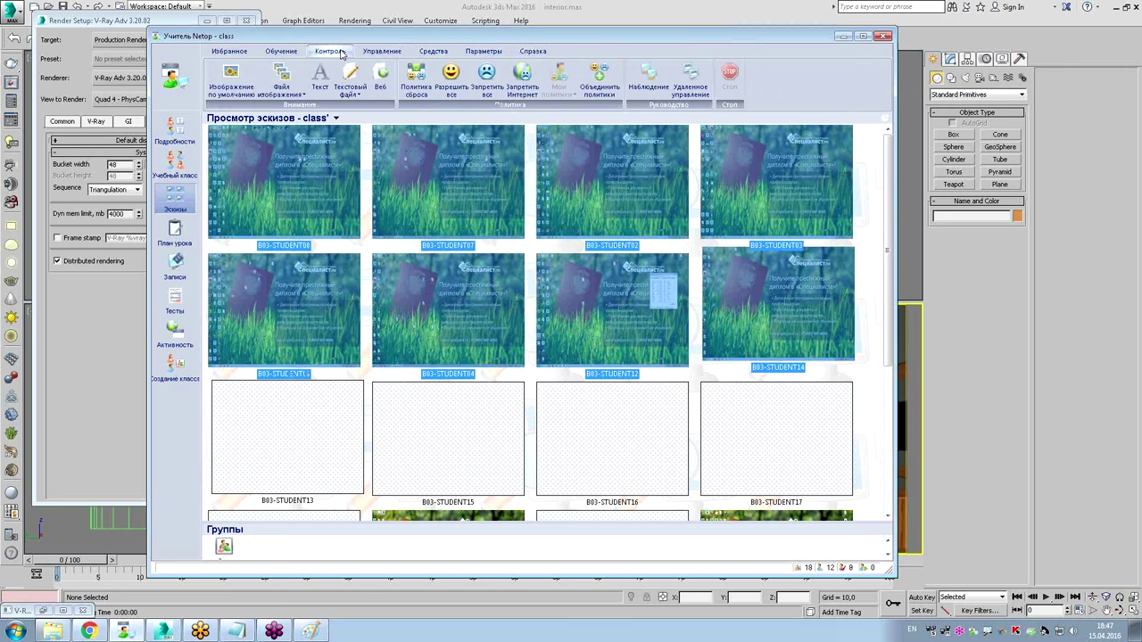
click(281, 51)
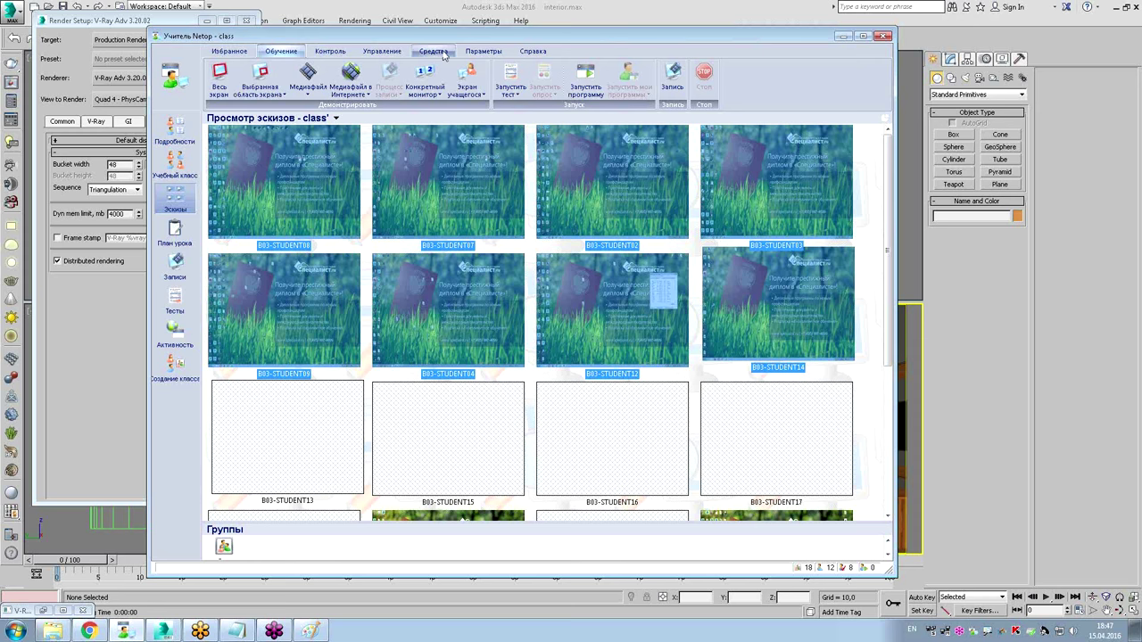
click(580, 76)
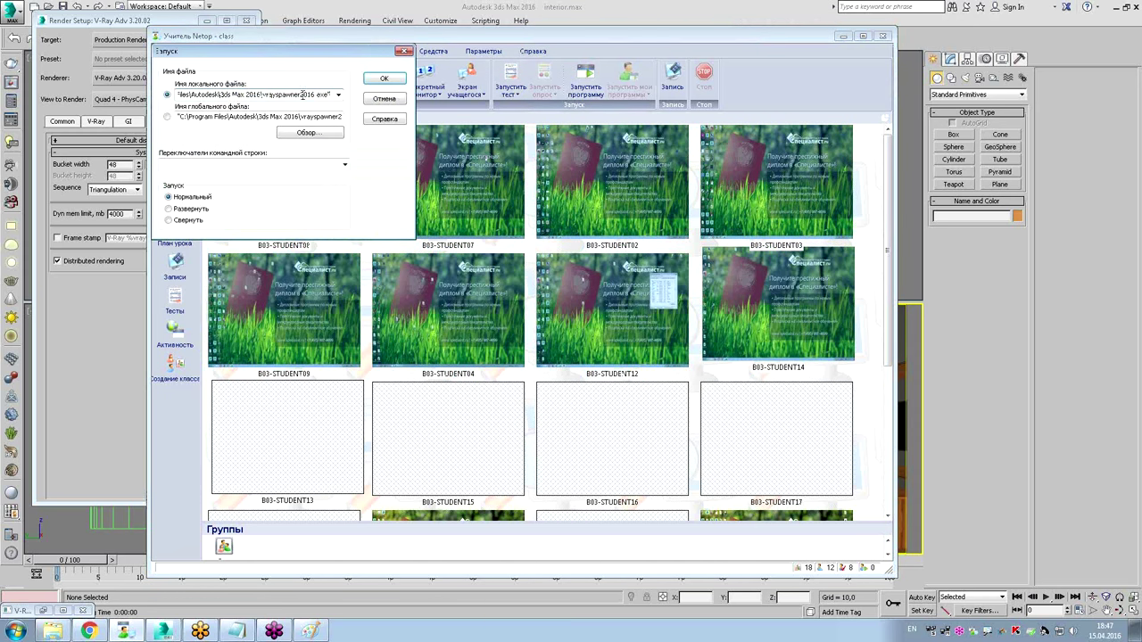
click(388, 80)
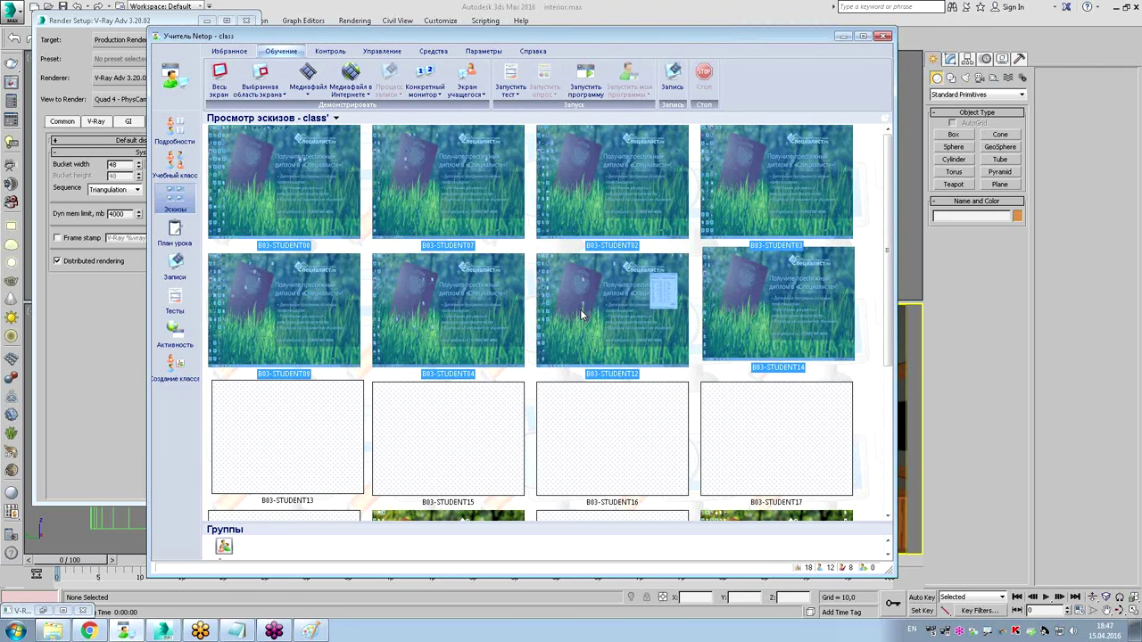
click(438, 199)
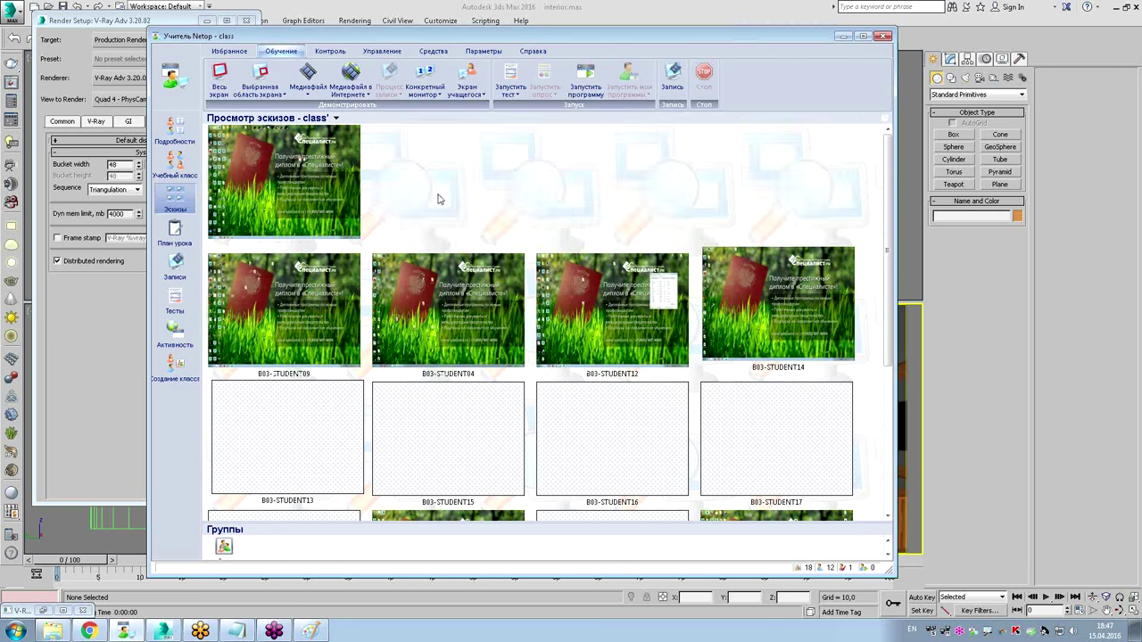
Confirm VRaySpawner is running on B03-STUDENT07's remote screen, then close the view and Netop.
double_click(438, 199)
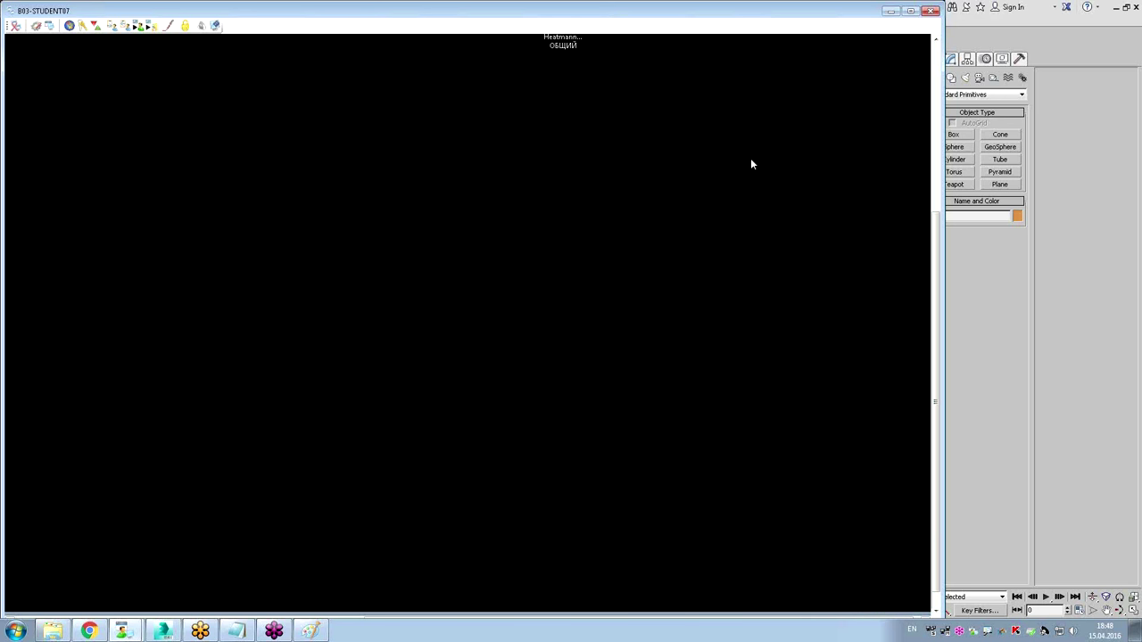
click(930, 11)
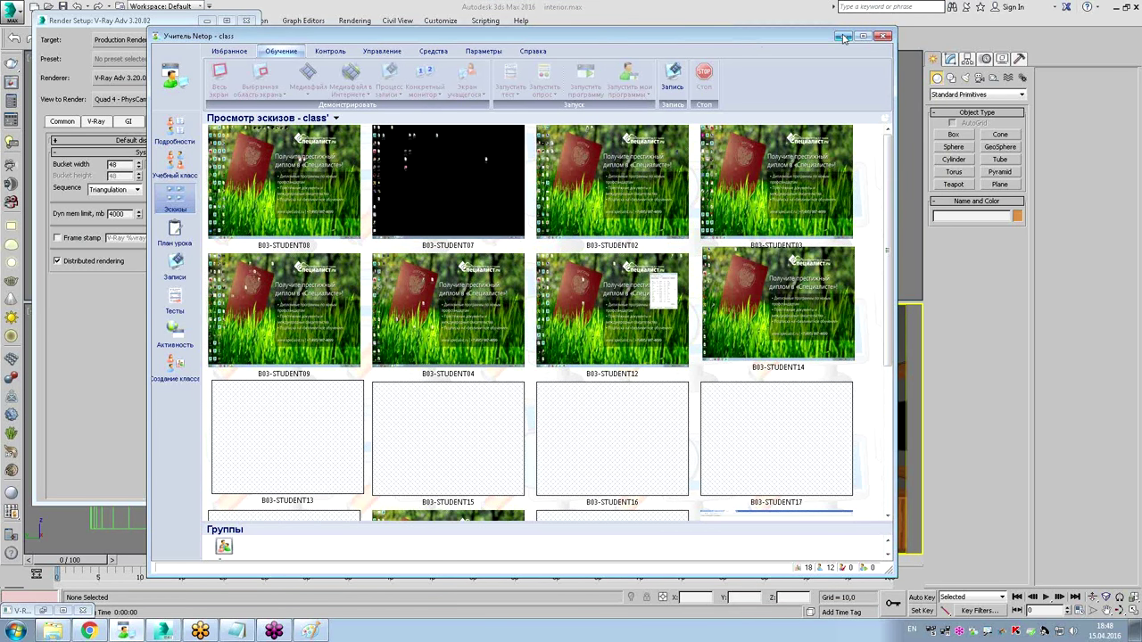
click(882, 37)
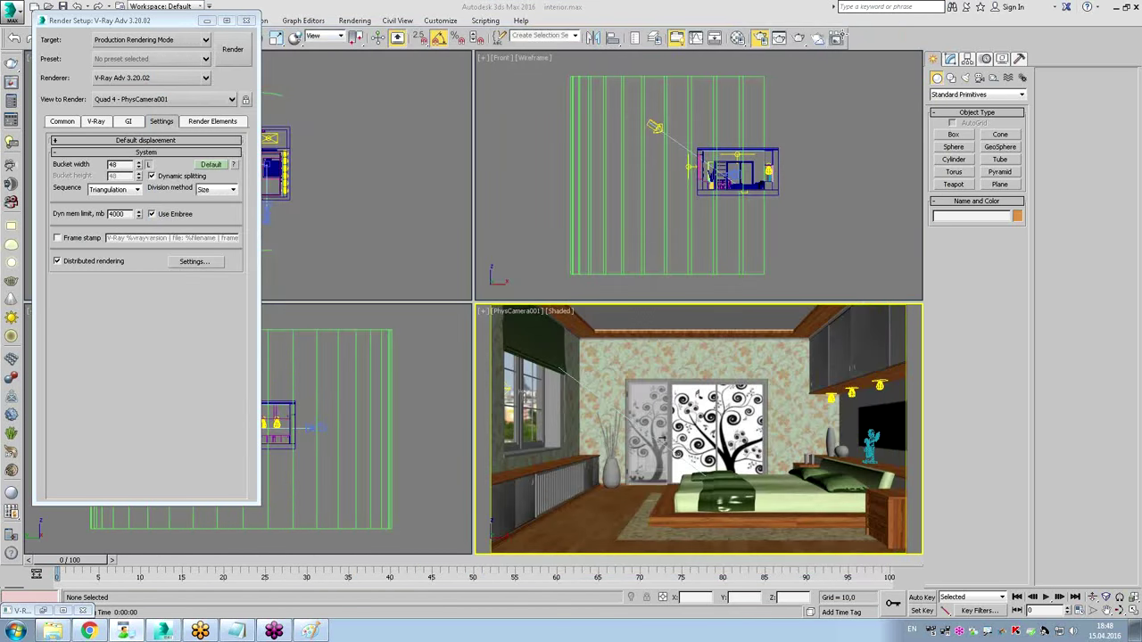
Open V-Ray distributed rendering settings and resolve the nine student servers' IP addresses.
click(197, 262)
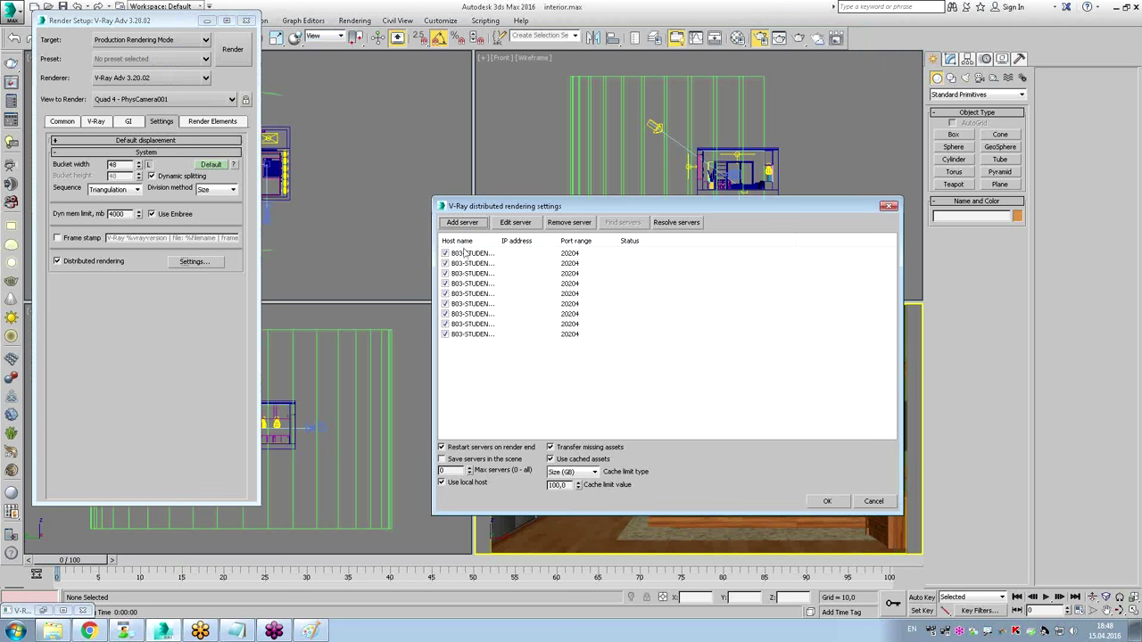
click(683, 225)
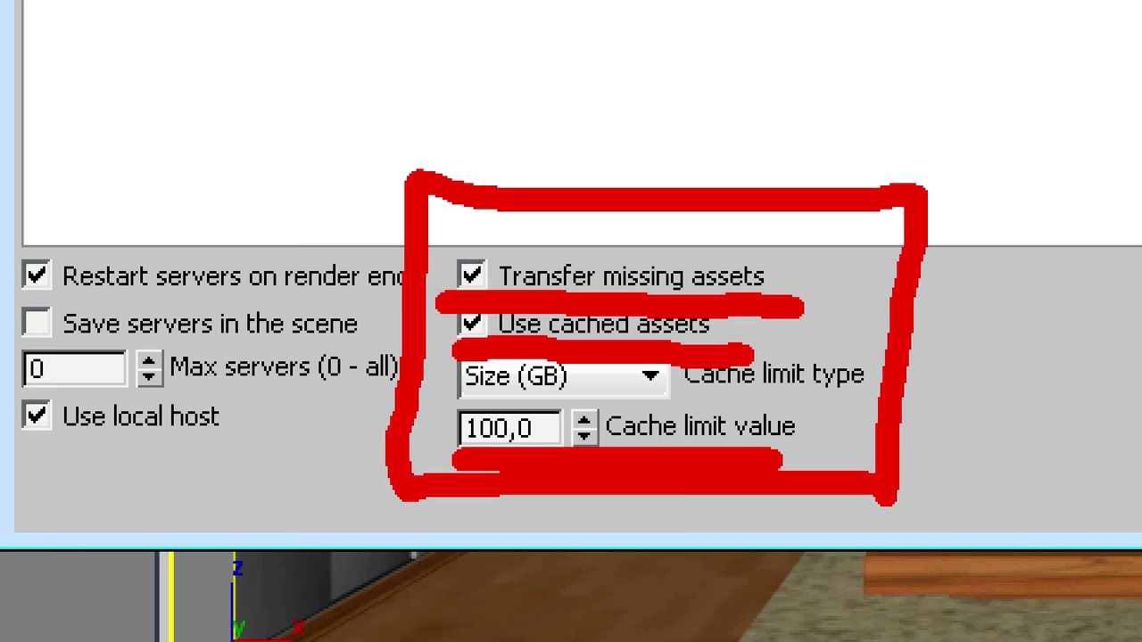
drag(19, 449, 200, 456)
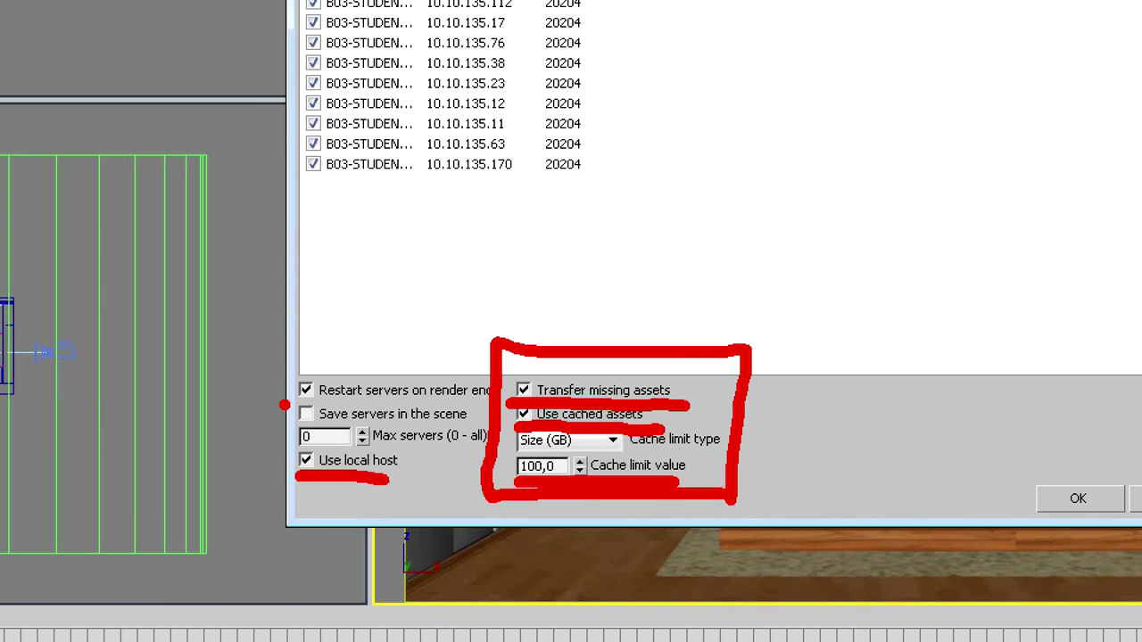
drag(283, 405, 482, 408)
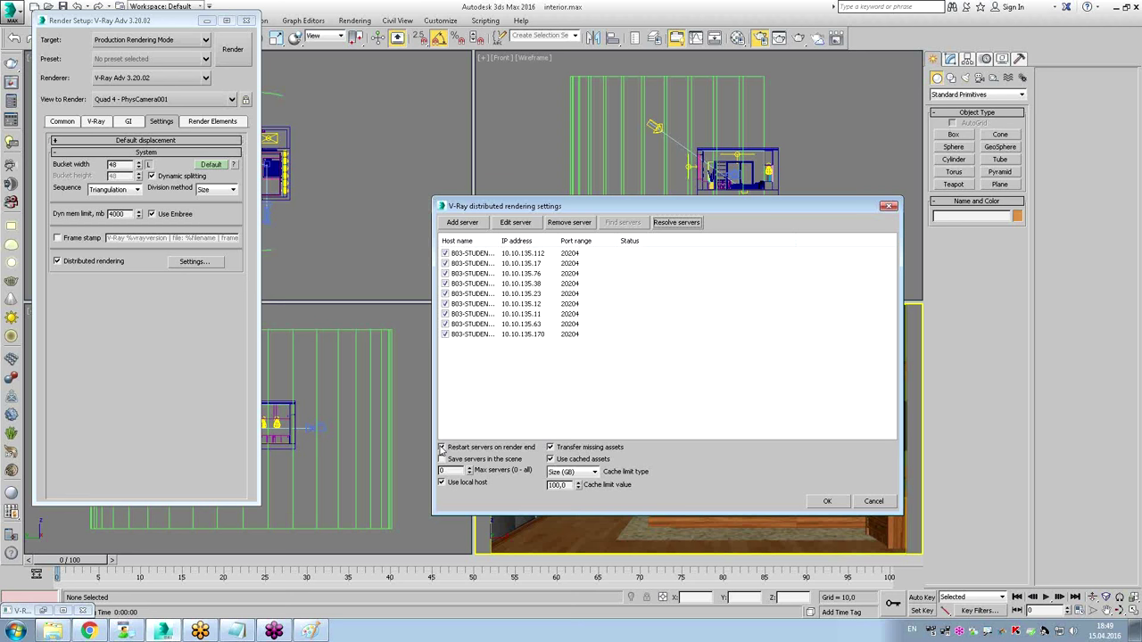
Enable Restart servers on render end, confirm, and render PhysCamera001's bedroom view.
click(441, 448)
click(830, 502)
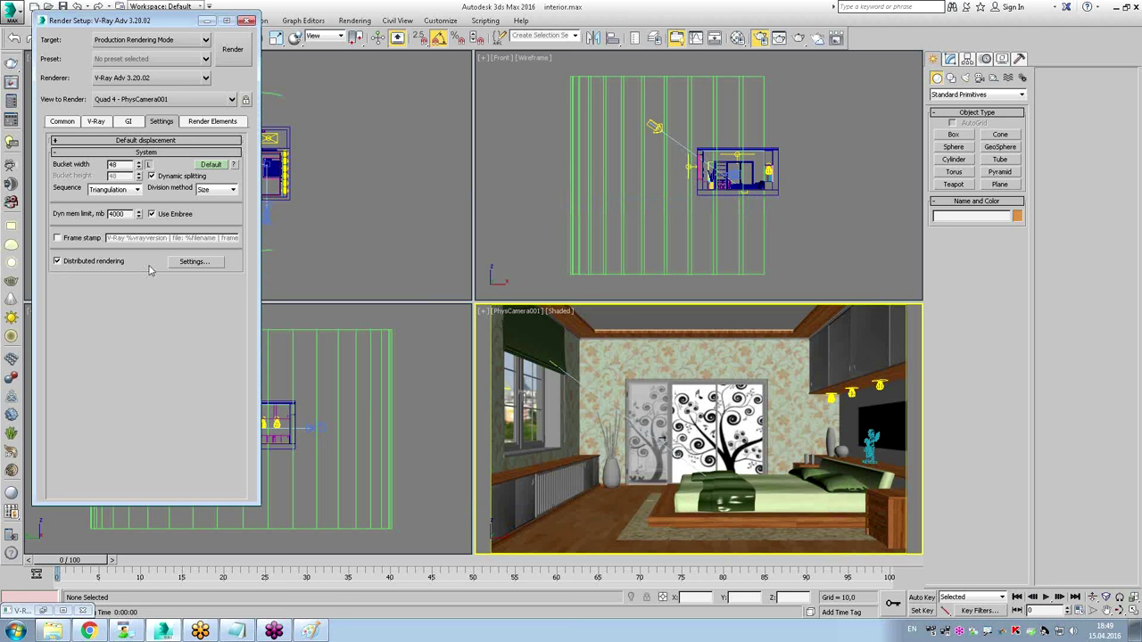
click(231, 50)
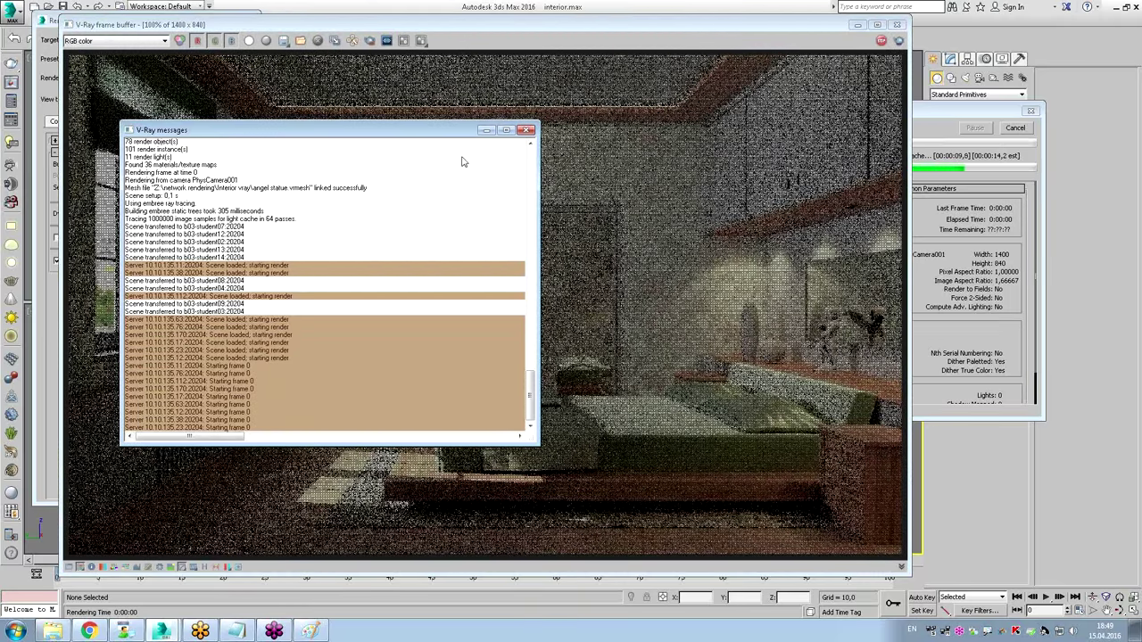
Minimize the V-Ray messages window to watch the light cache and irradiance map progress.
click(485, 130)
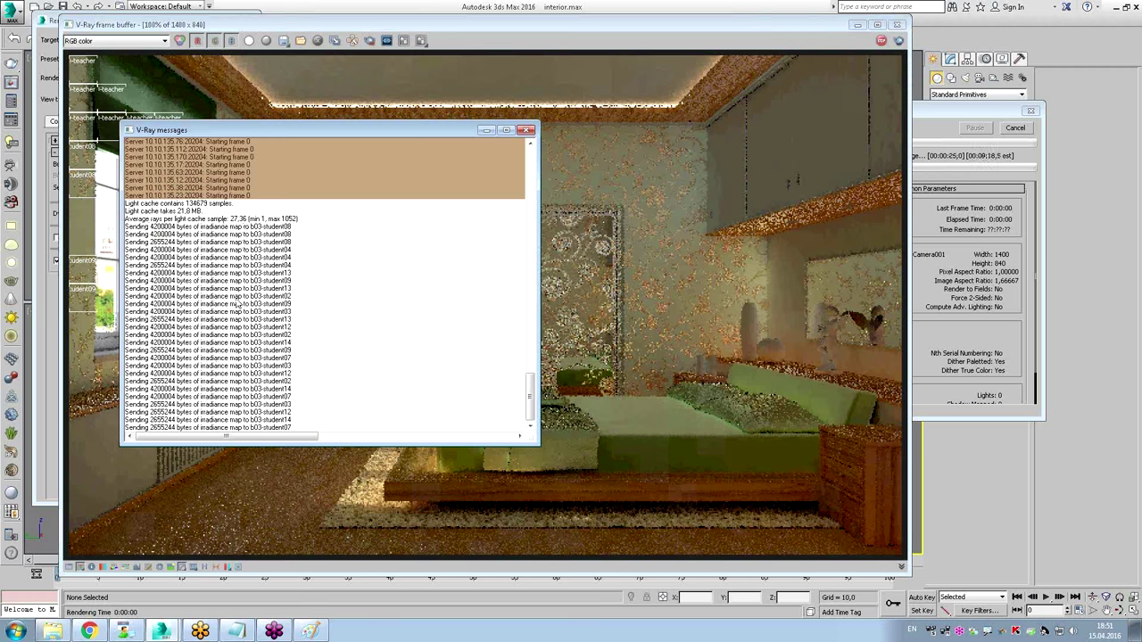
Scroll through the V-Ray messages log while student and teacher buckets fill the frame buffer.
mouse_move(529, 390)
mouse_down()
mouse_move(531, 366)
mouse_move(532, 406)
mouse_move(529, 339)
mouse_up()
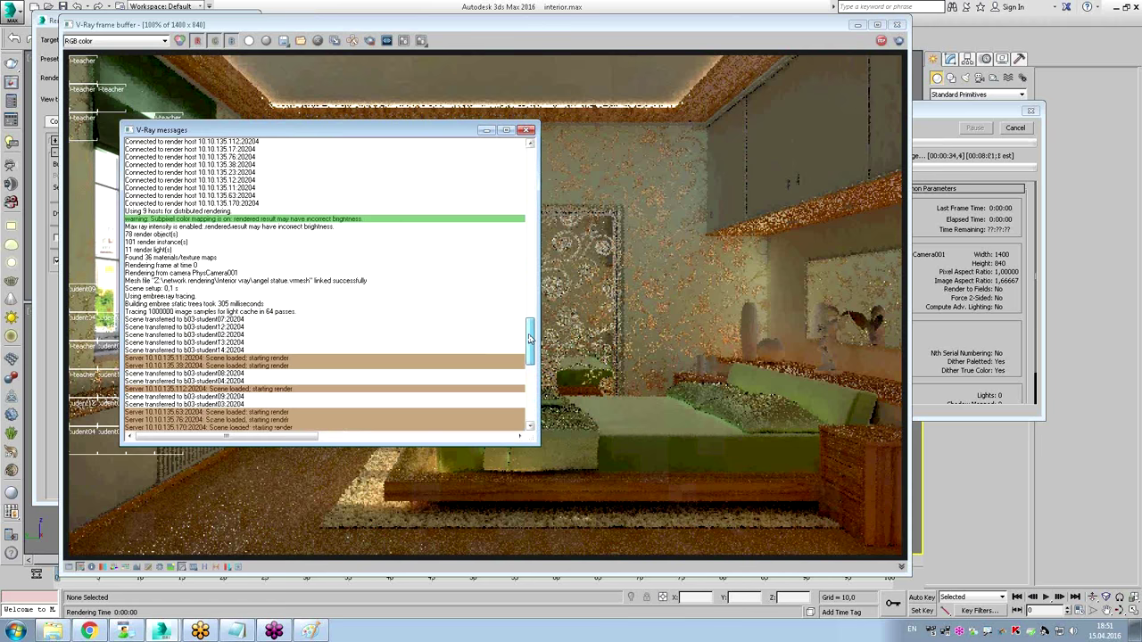
drag(529, 339, 526, 394)
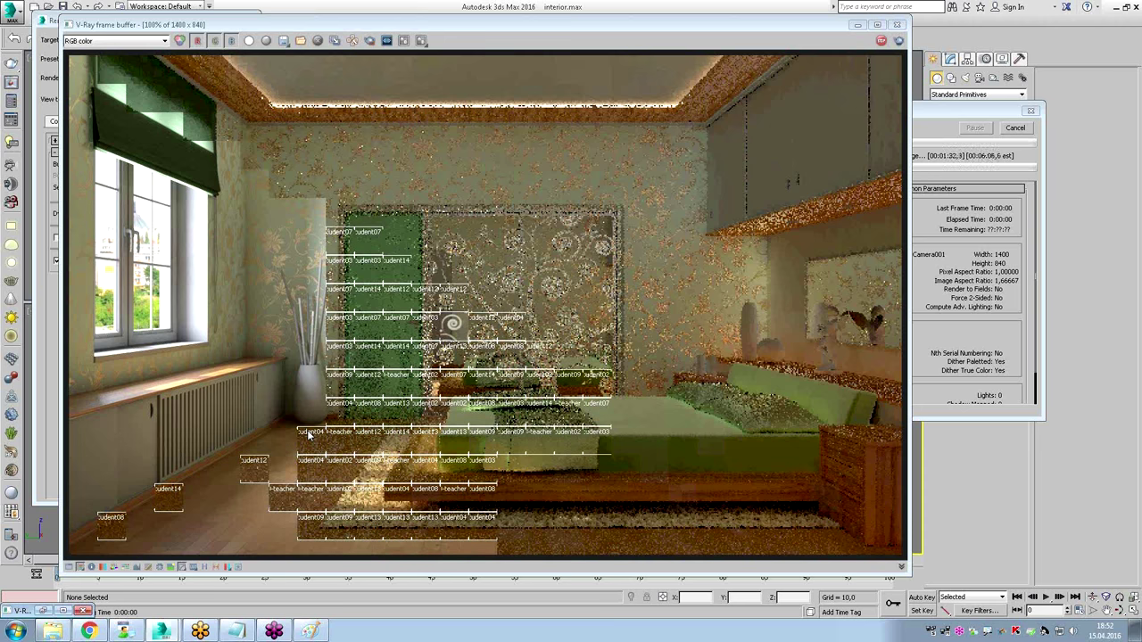
Zoom in and pan the frame buffer render, return to 100%, then bring up the Start menu.
scroll(399, 318, up, 1)
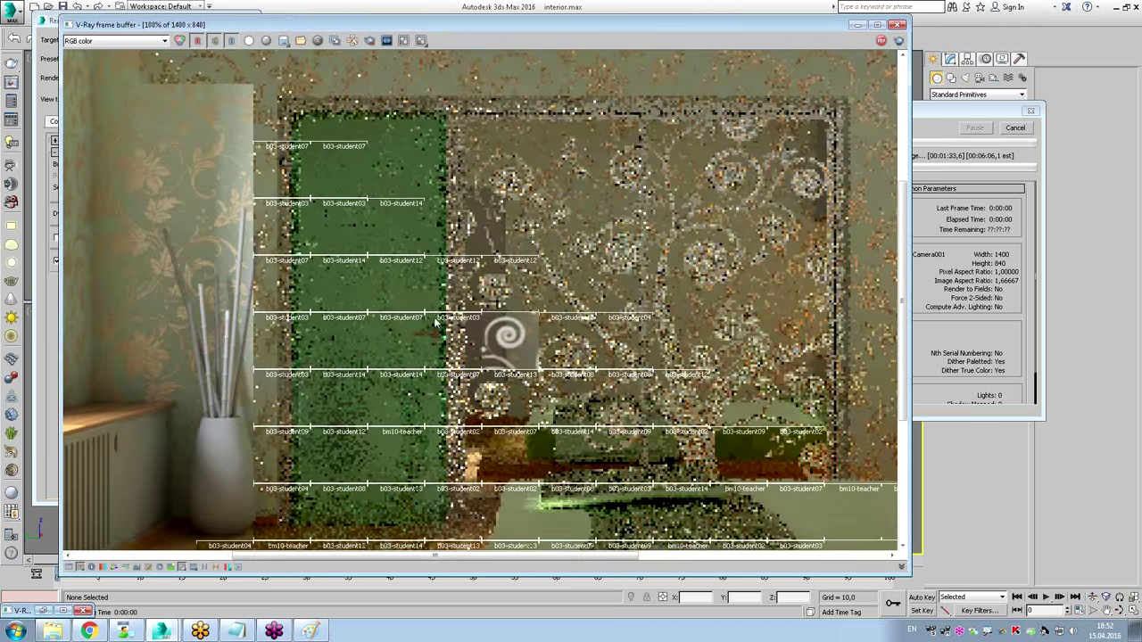
scroll(348, 333, up, 1)
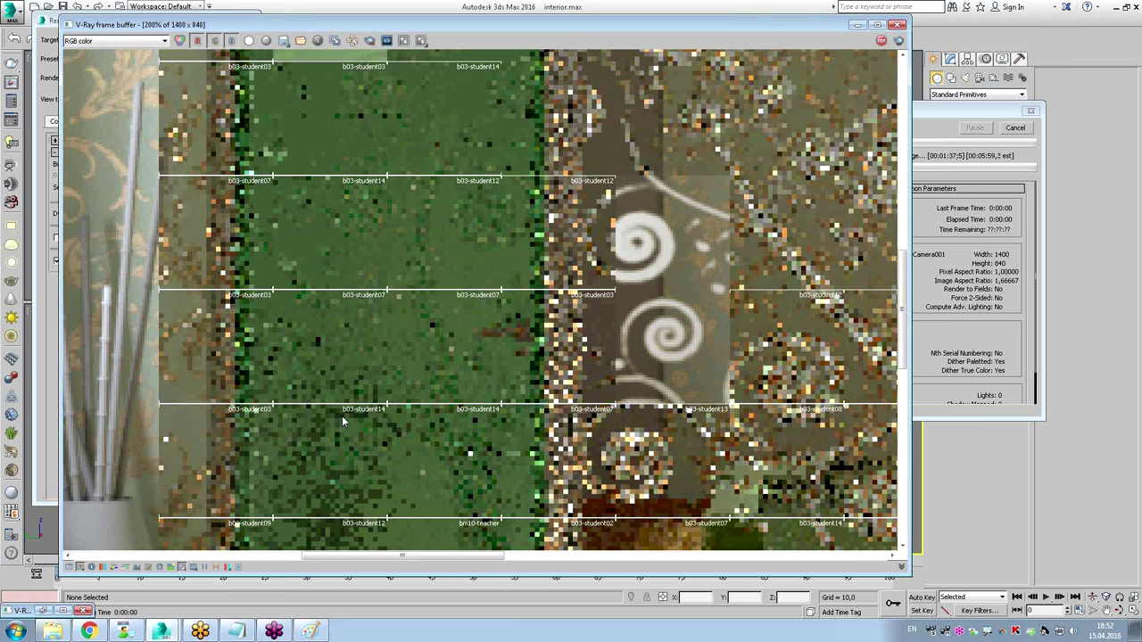
middle_drag(411, 466, 373, 222)
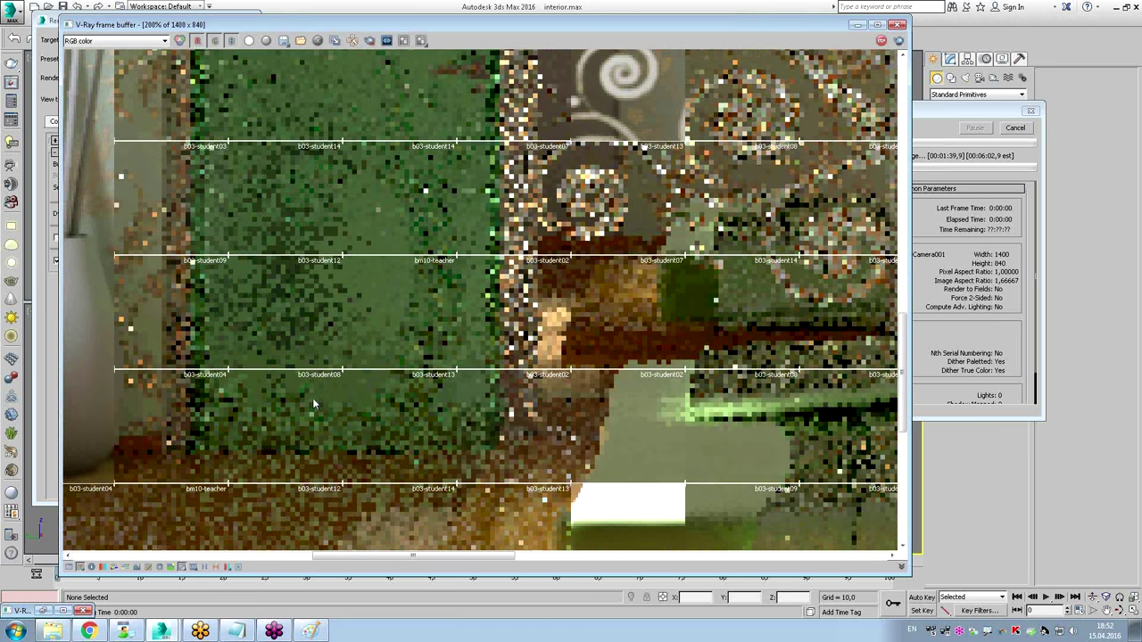
scroll(419, 370, down, 1)
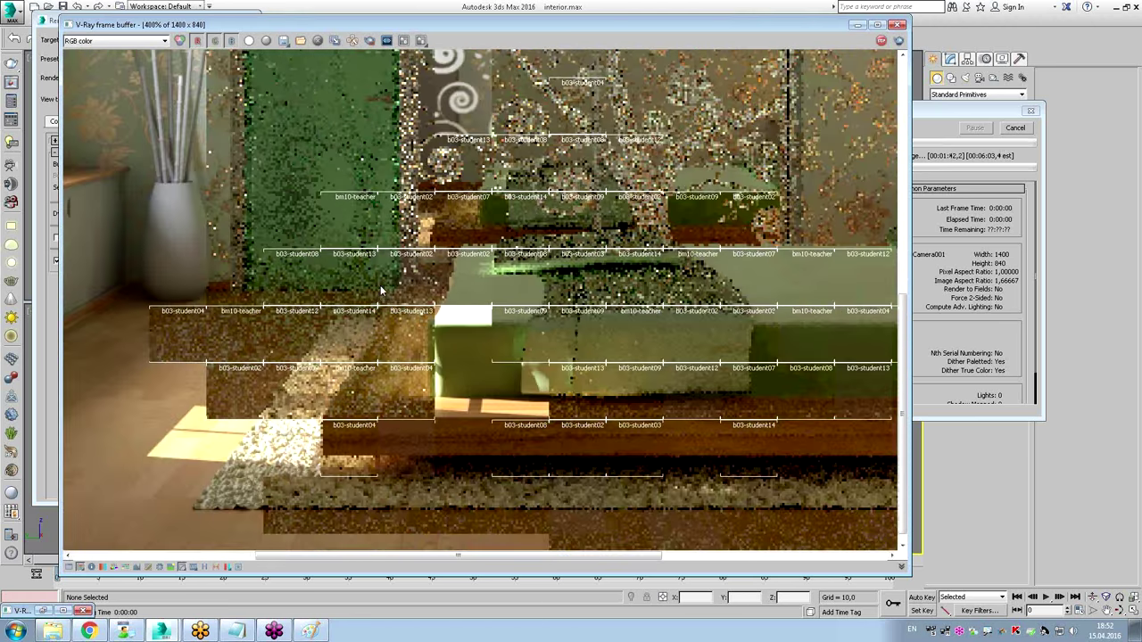
scroll(399, 315, down, 1)
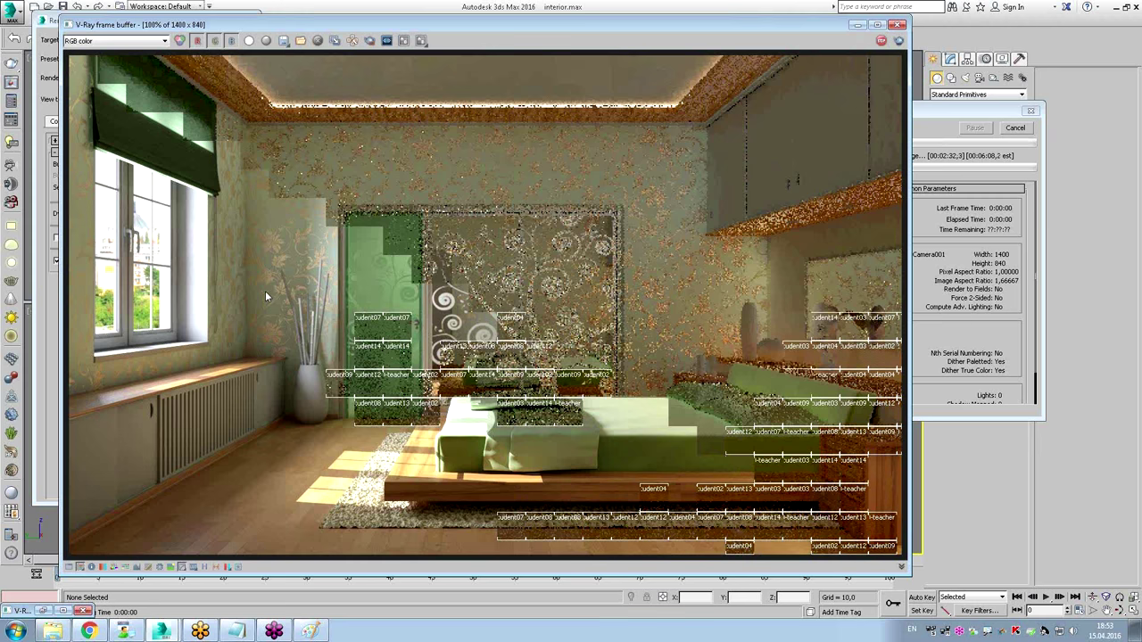
click(12, 623)
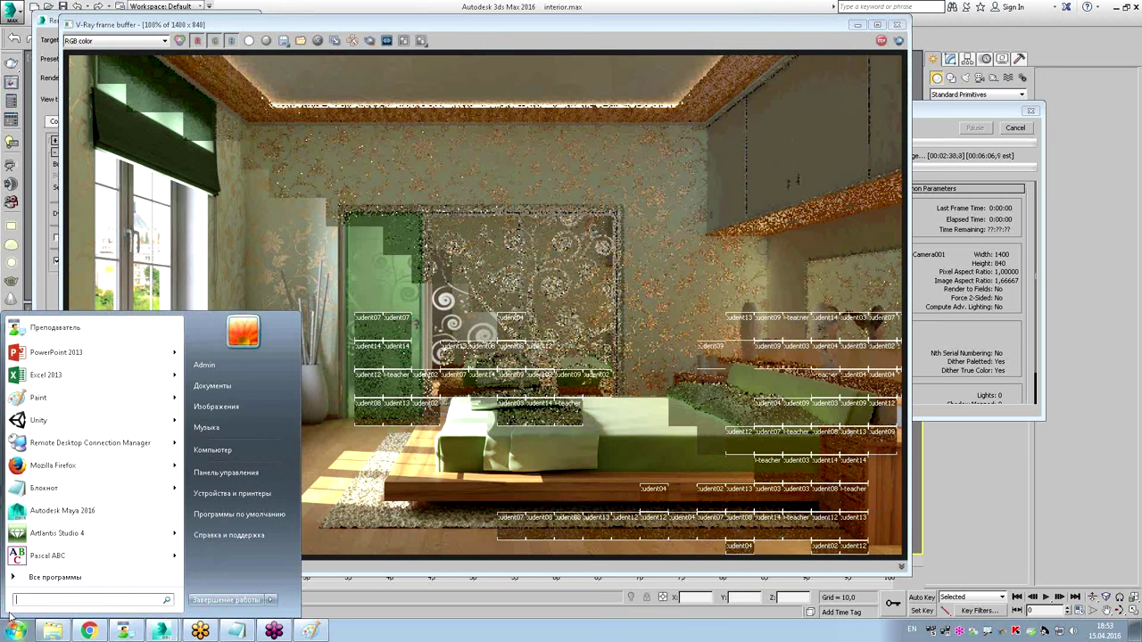
click(25, 578)
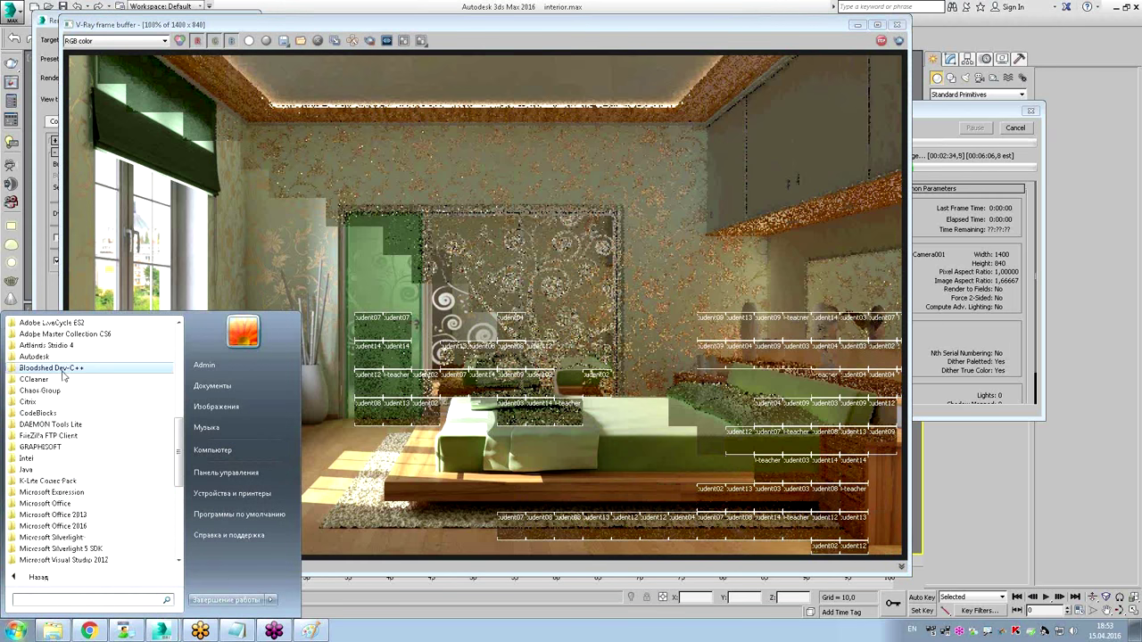
click(41, 391)
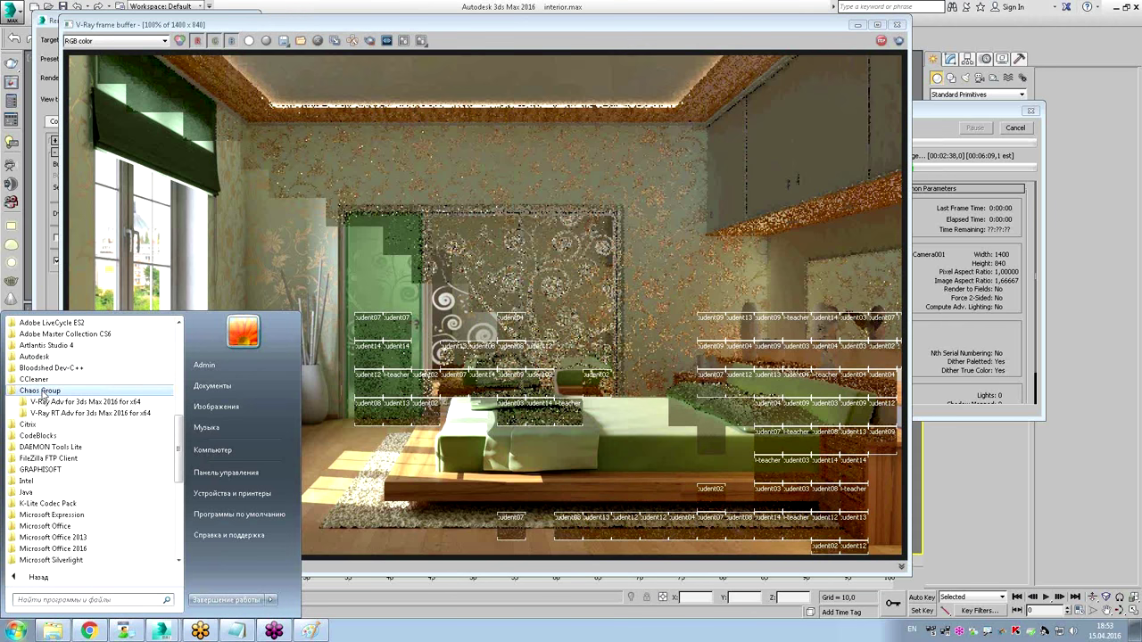
click(41, 404)
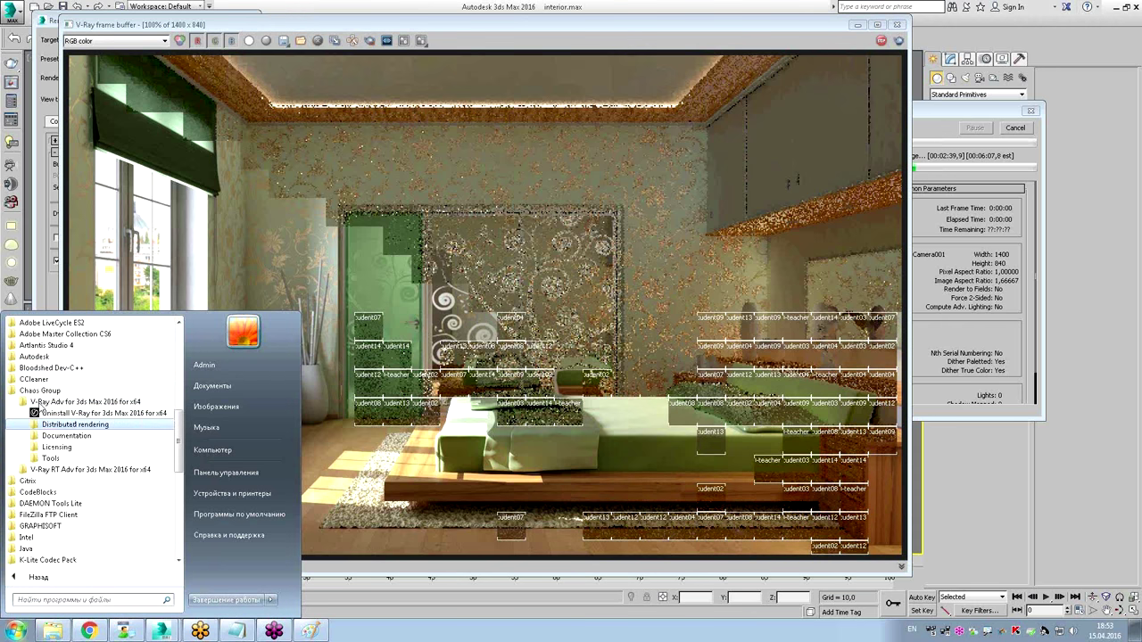
click(50, 426)
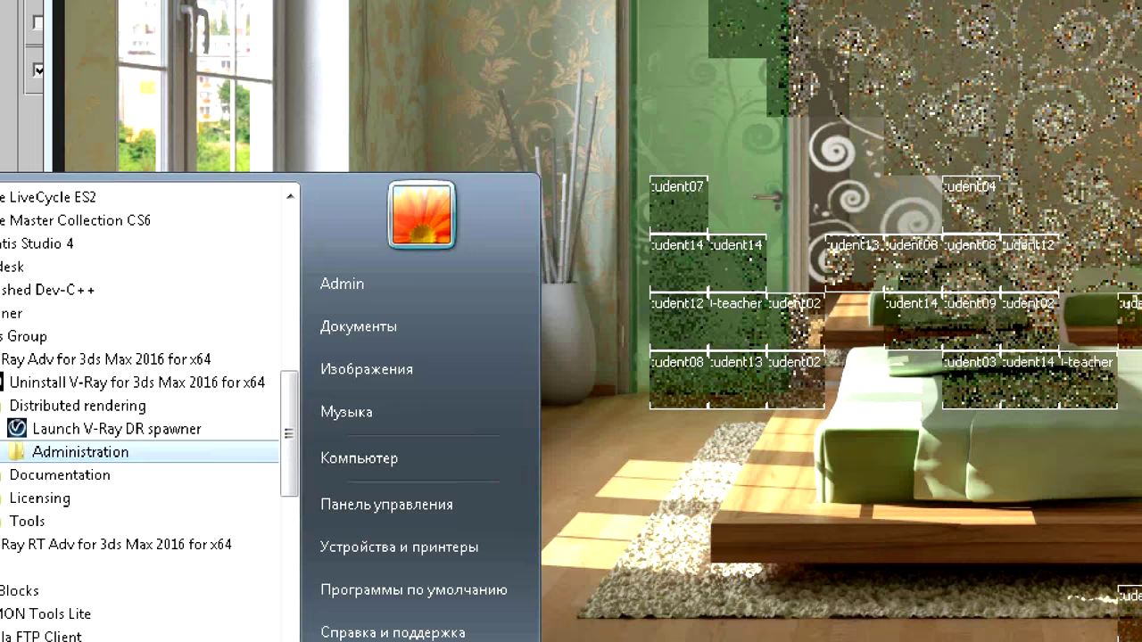
drag(14, 440, 219, 449)
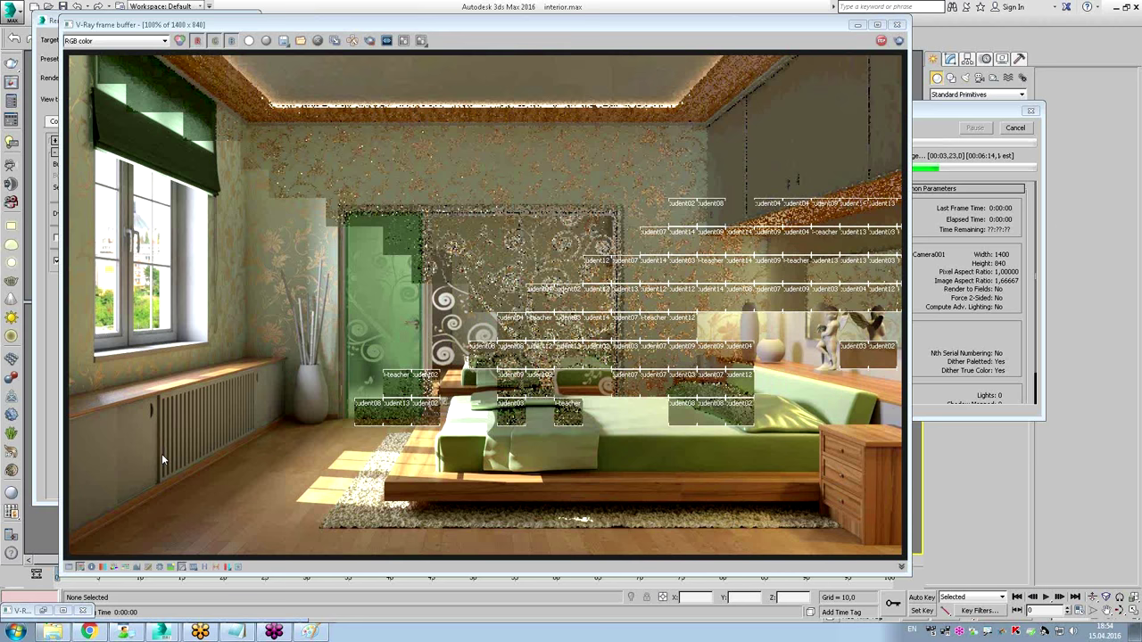
key(ctrl+alt+Delete)
click(536, 391)
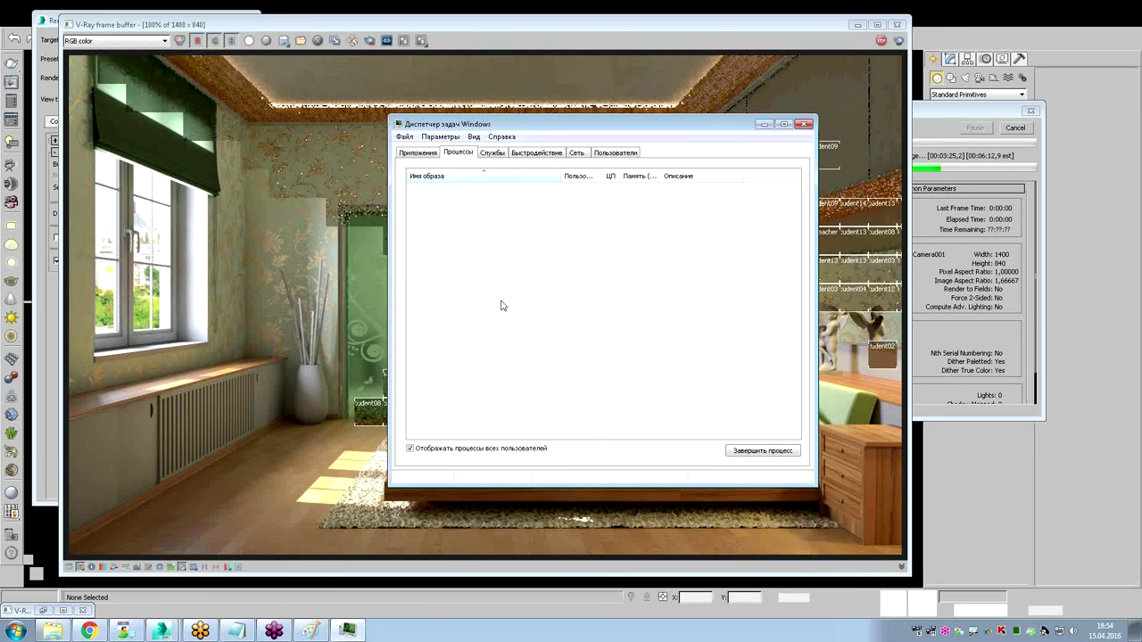
drag(613, 125, 531, 105)
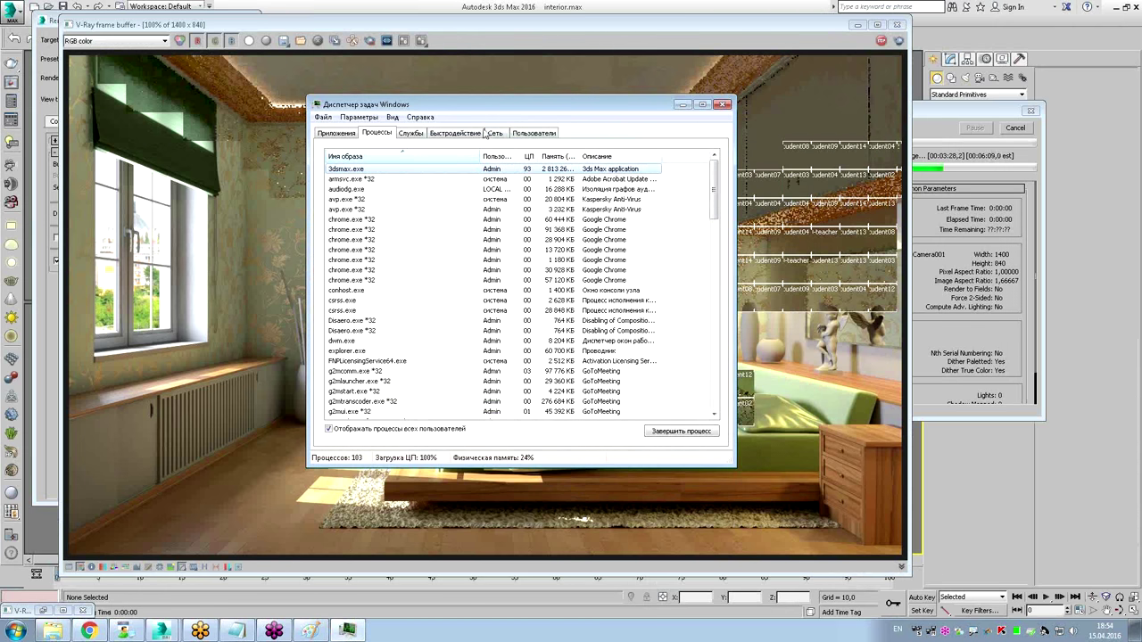
click(412, 133)
drag(714, 174, 713, 361)
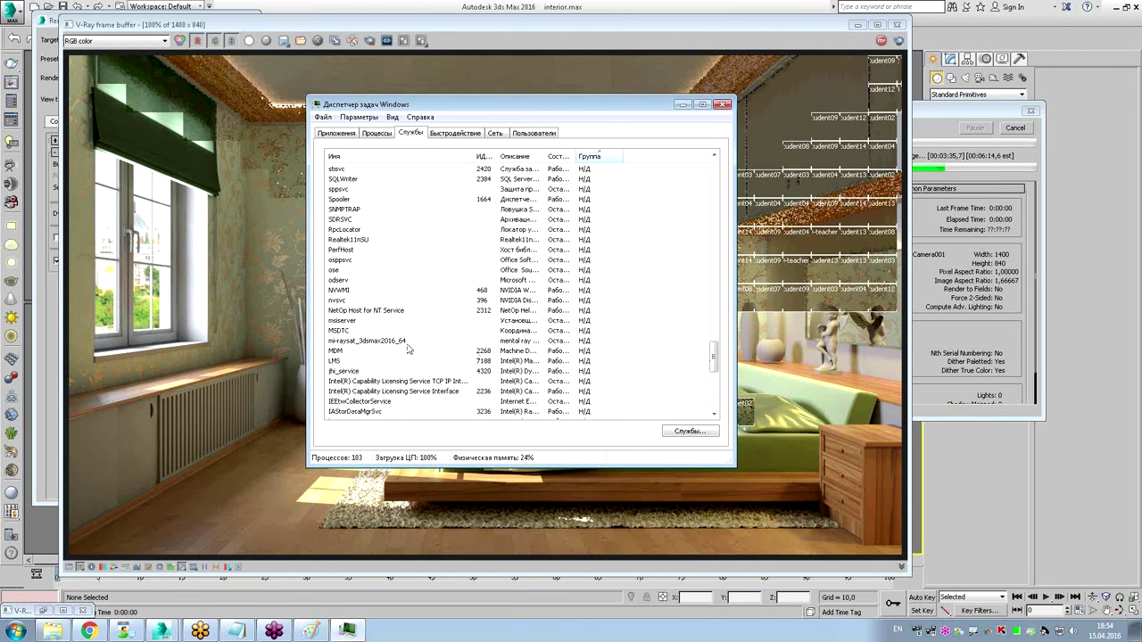
click(361, 346)
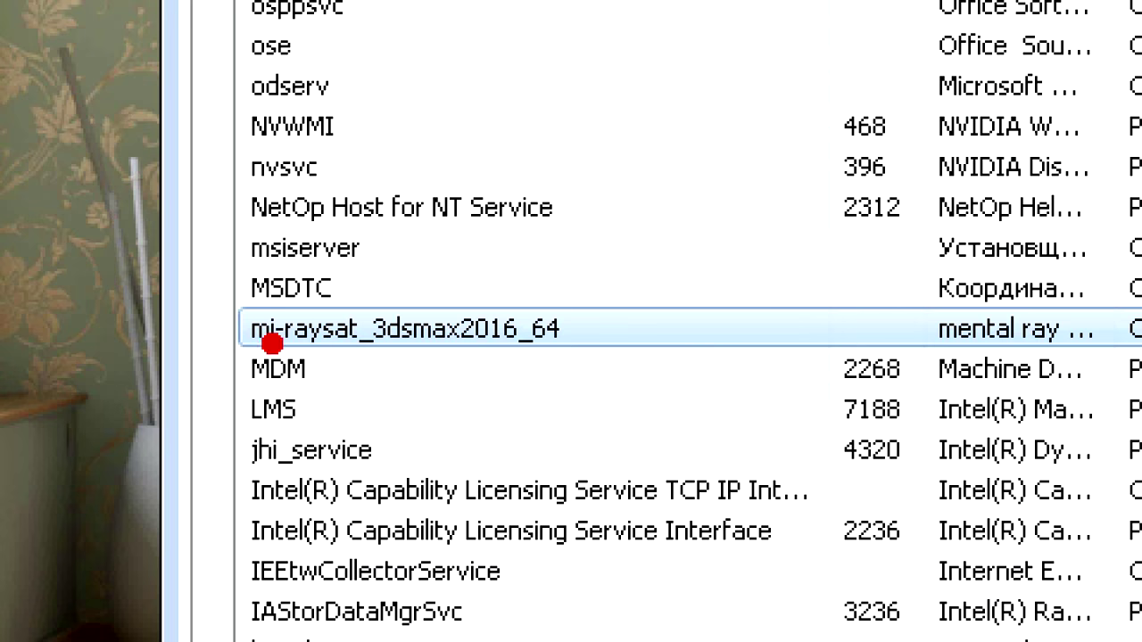
mouse_move(272, 341)
mouse_down()
mouse_move(266, 370)
mouse_move(599, 369)
mouse_move(392, 268)
mouse_up()
drag(207, 379, 206, 404)
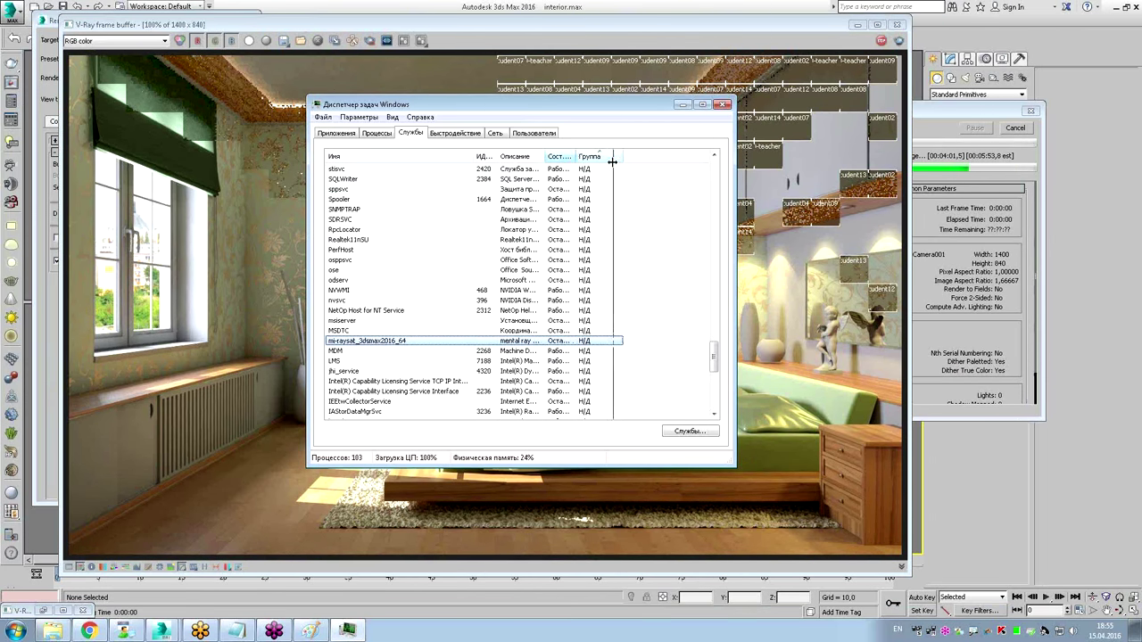
drag(574, 156, 617, 156)
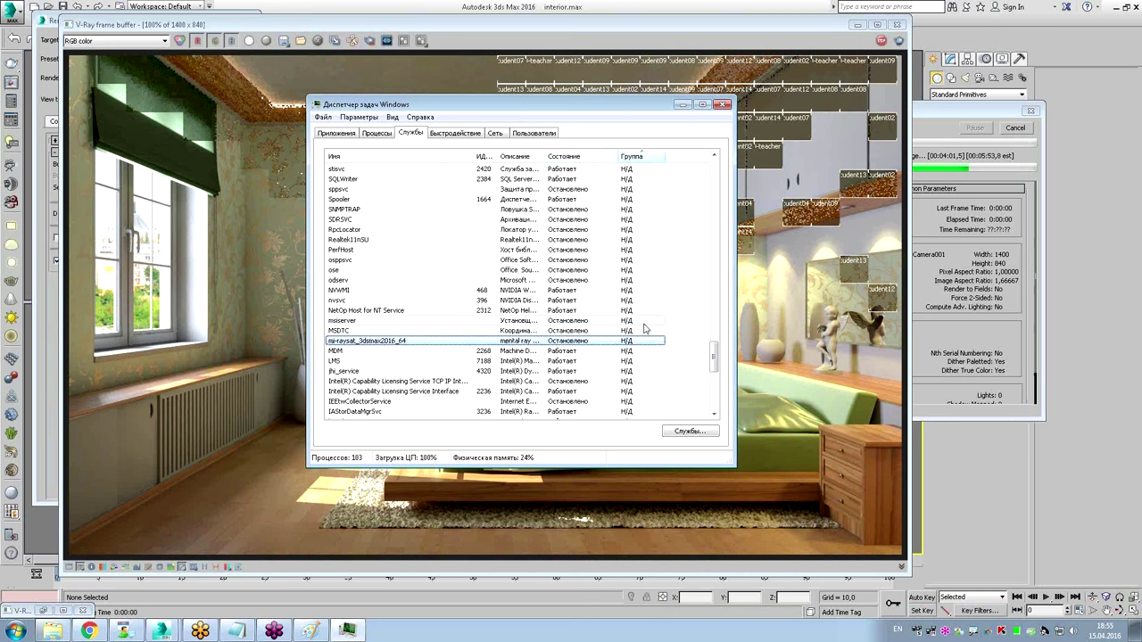
right_click(578, 342)
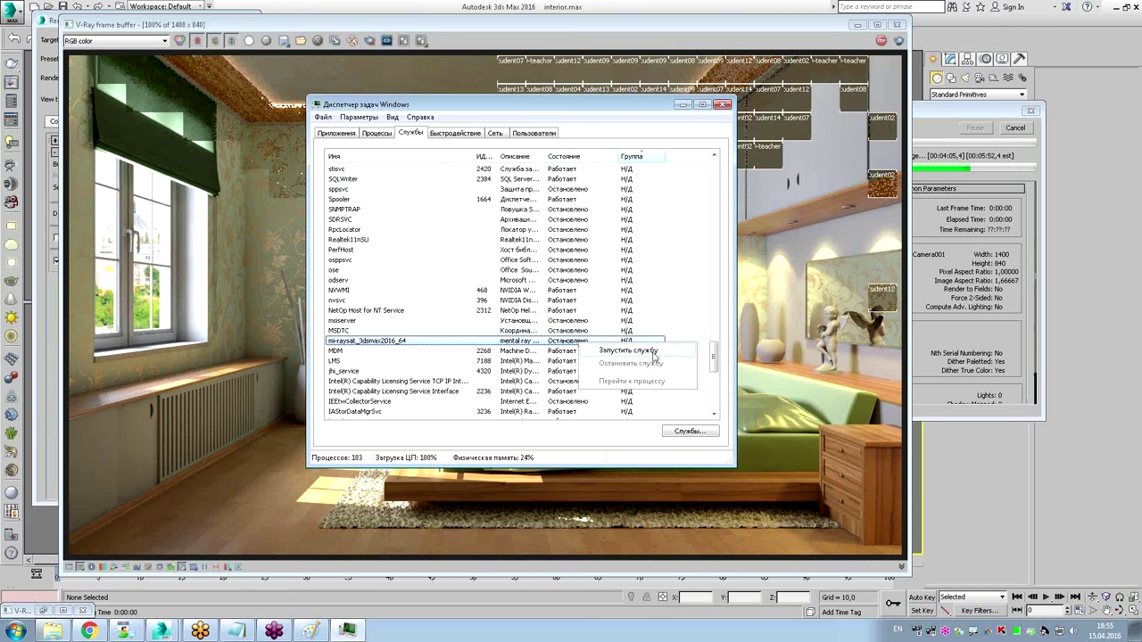
click(505, 368)
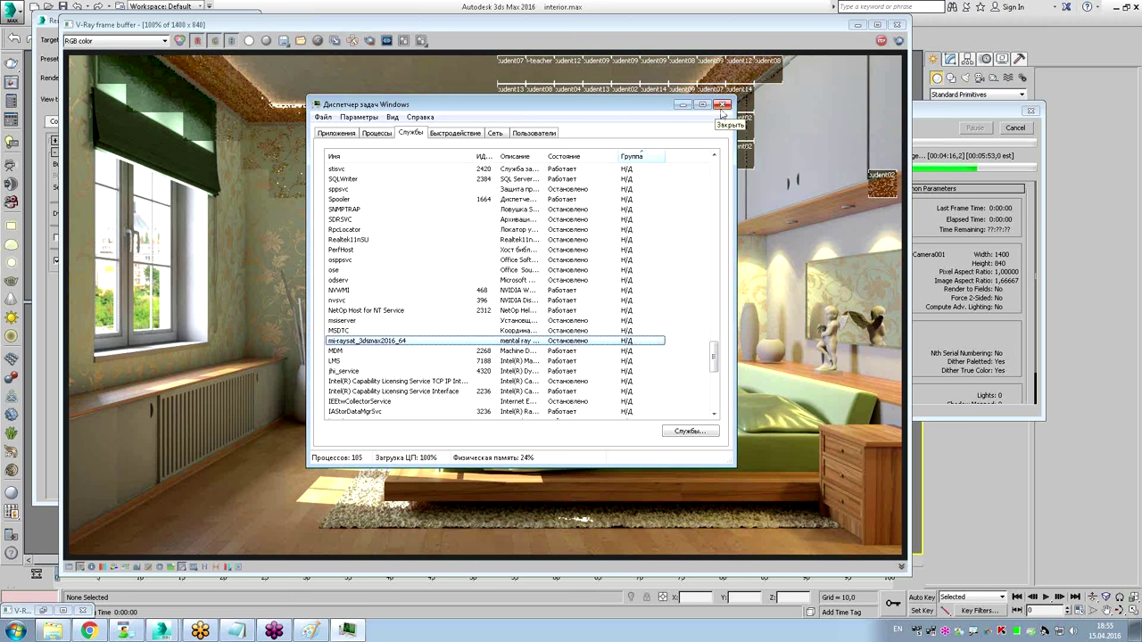
click(722, 105)
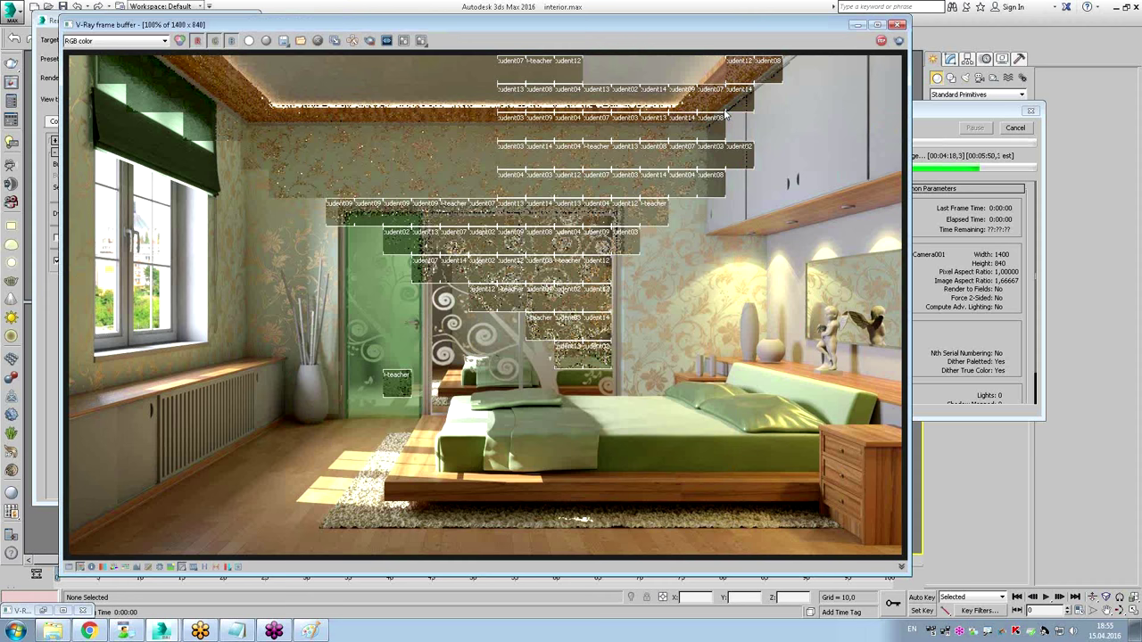
Zoom into the V-Ray frame buffer to inspect render buckets, then zoom back out.
scroll(245, 502, up, 3)
scroll(797, 372, up, 3)
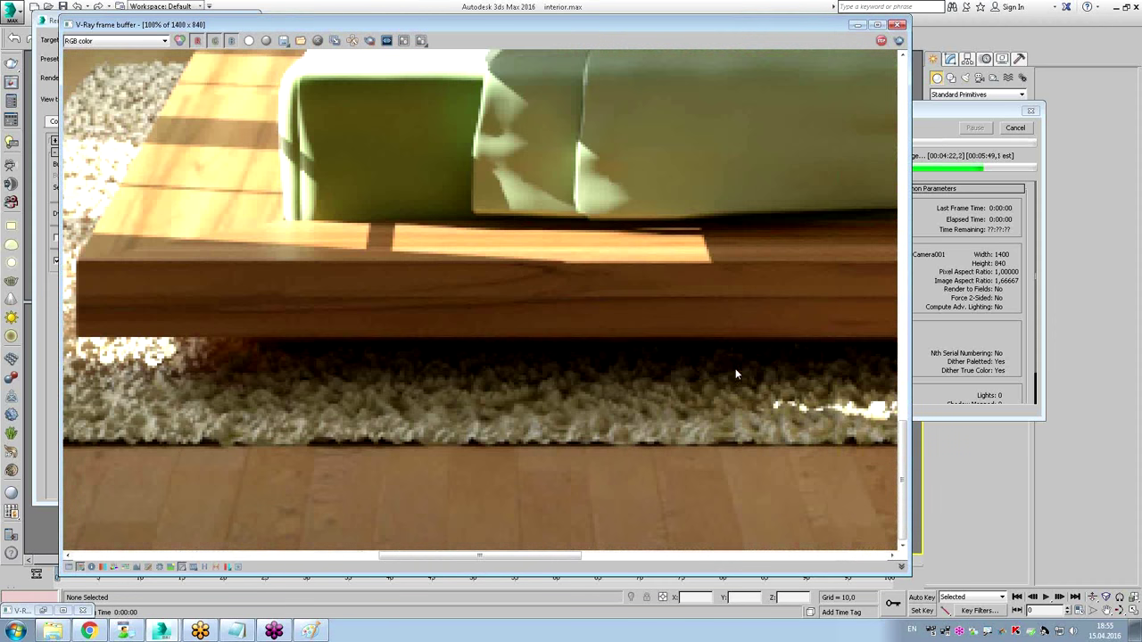
middle_drag(737, 375, 425, 370)
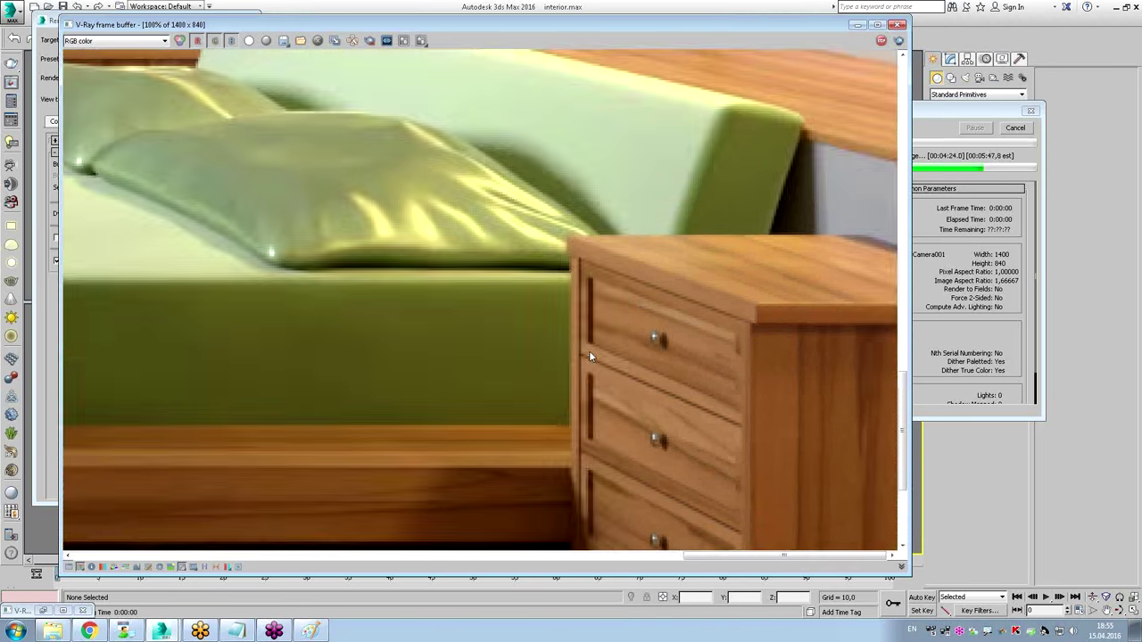
scroll(600, 327, down, 6)
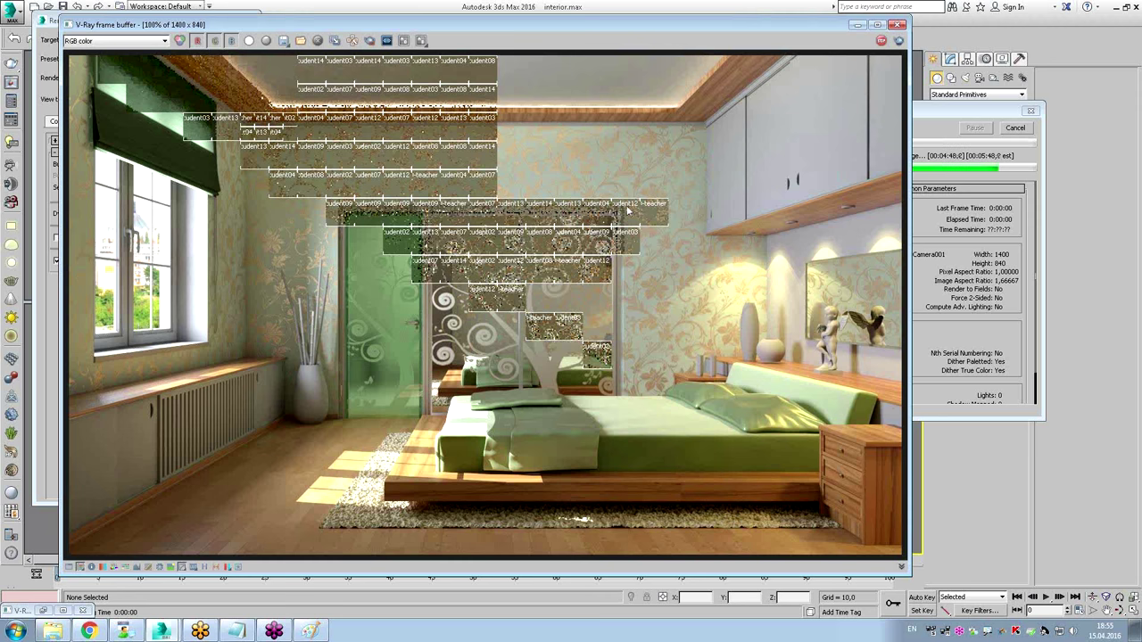
Inspect the ceiling close up, return to 100%, and switch to the Paint network-rendering diagram.
scroll(624, 161, up, 2)
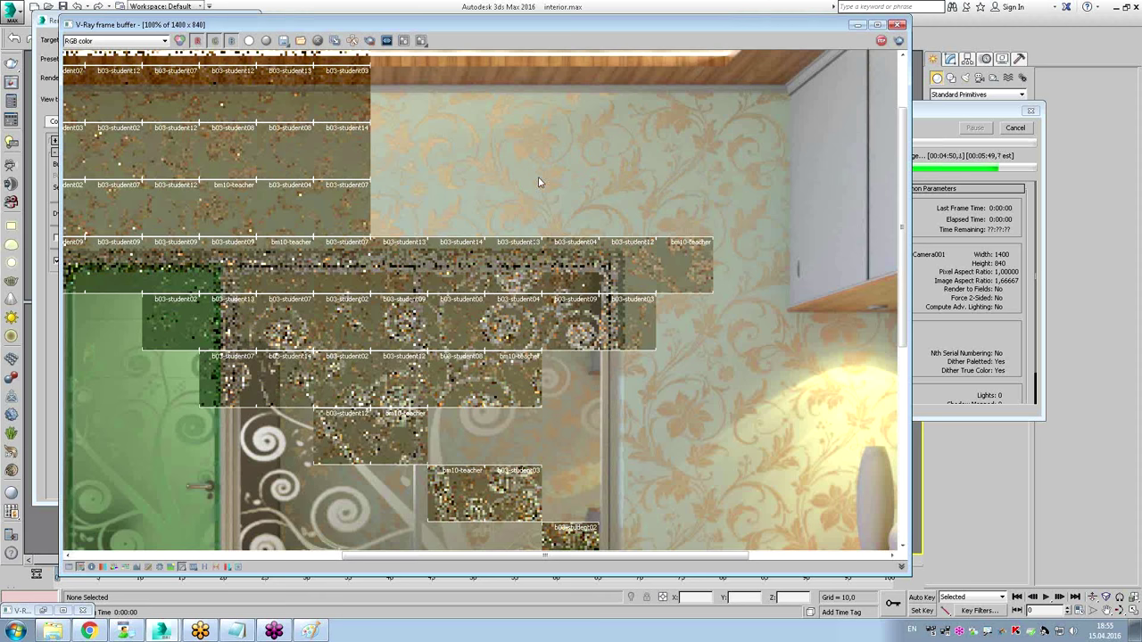
mouse_move(181, 343)
middle_down()
mouse_move(754, 330)
mouse_move(247, 243)
mouse_move(208, 254)
middle_up()
middle_drag(344, 95, 337, 185)
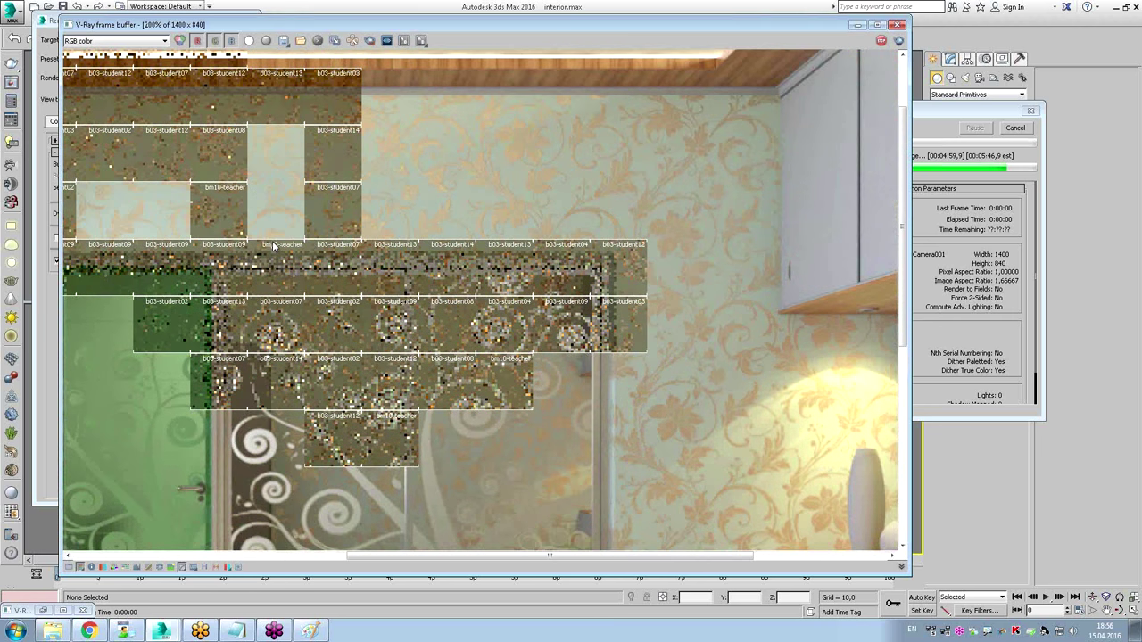
middle_drag(294, 160, 396, 253)
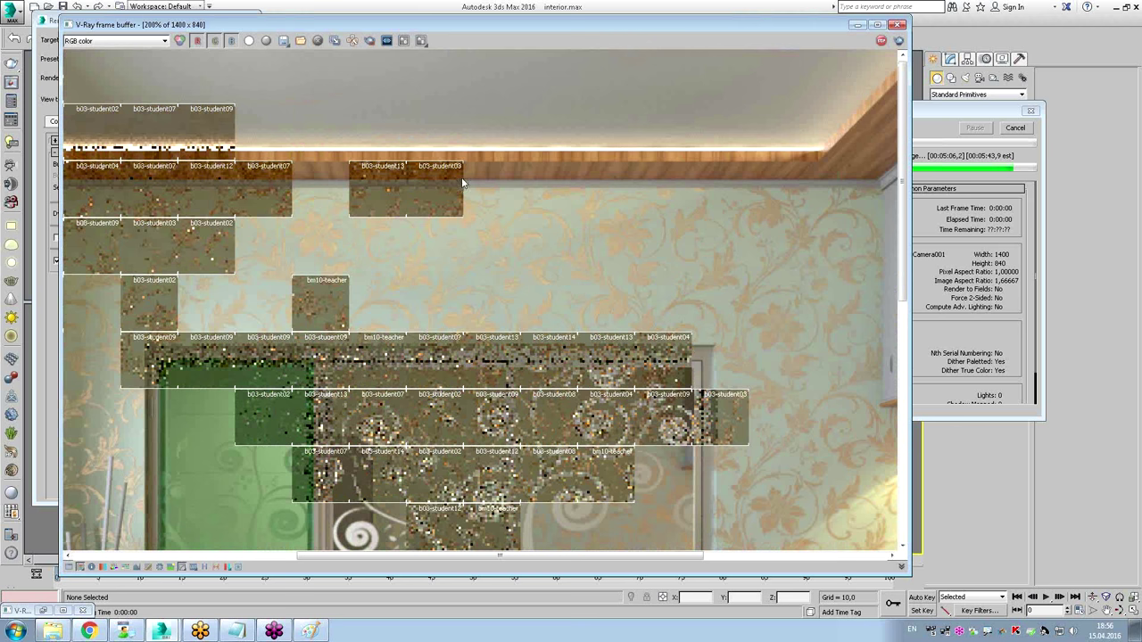
middle_drag(560, 410, 542, 333)
scroll(541, 333, down, 2)
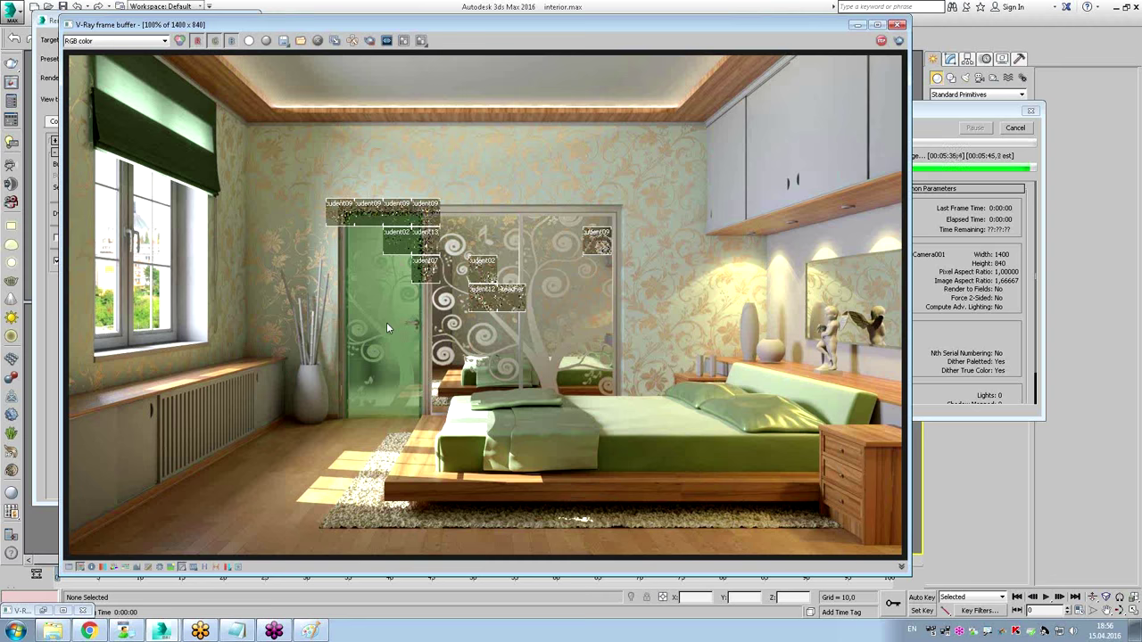
click(311, 631)
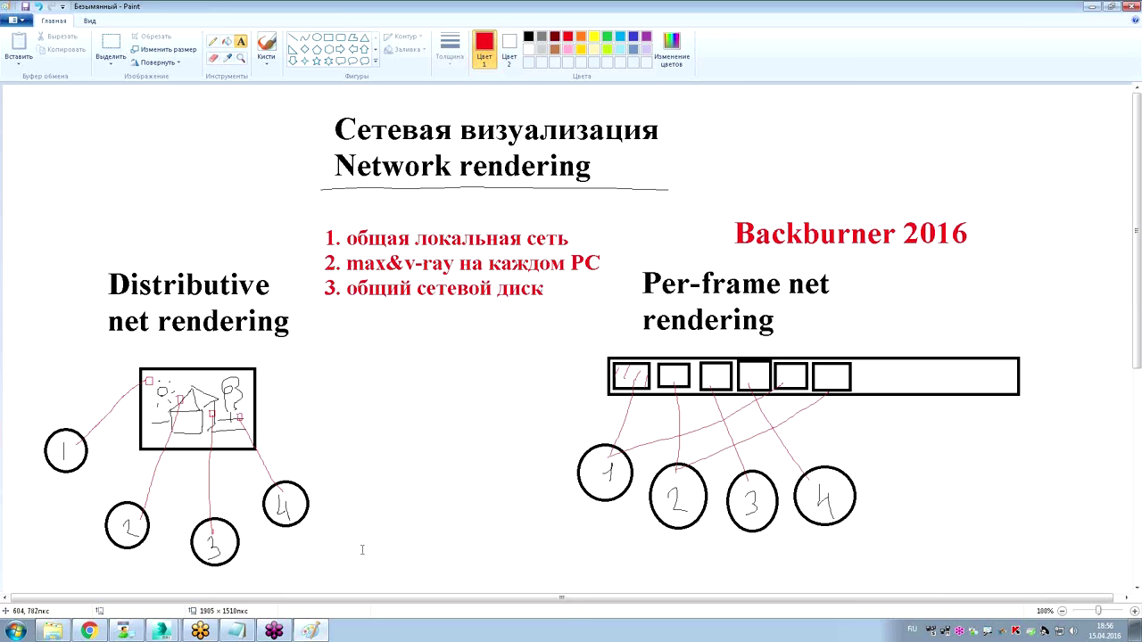
Bring back the V-Ray frame buffer and progress window showing the render finished in 0:07:17.
click(173, 628)
click(165, 601)
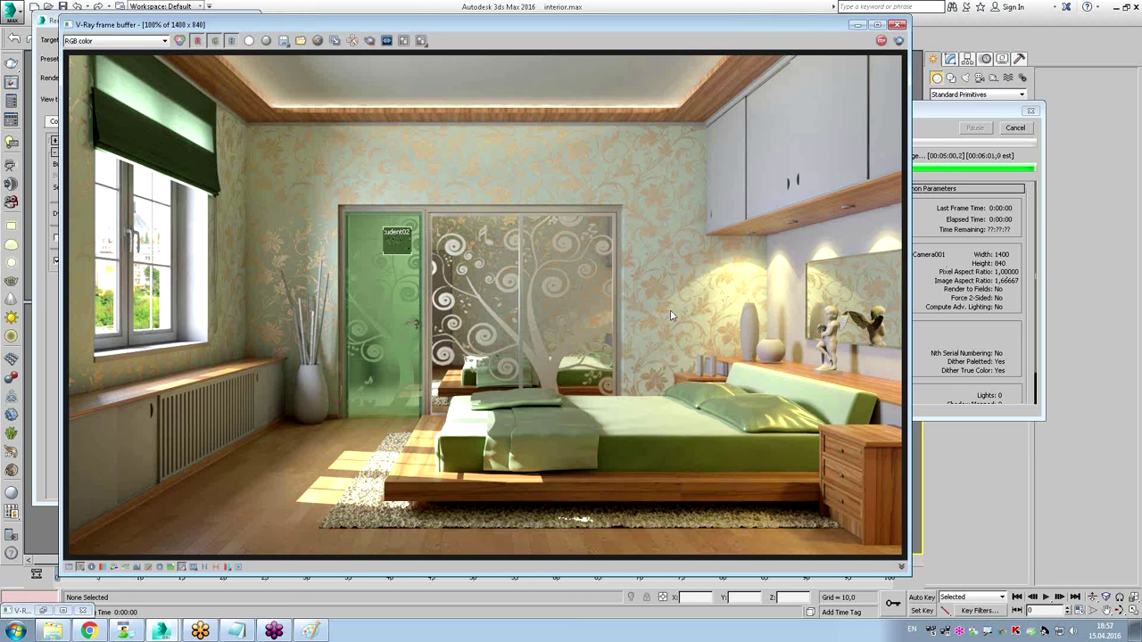
click(984, 257)
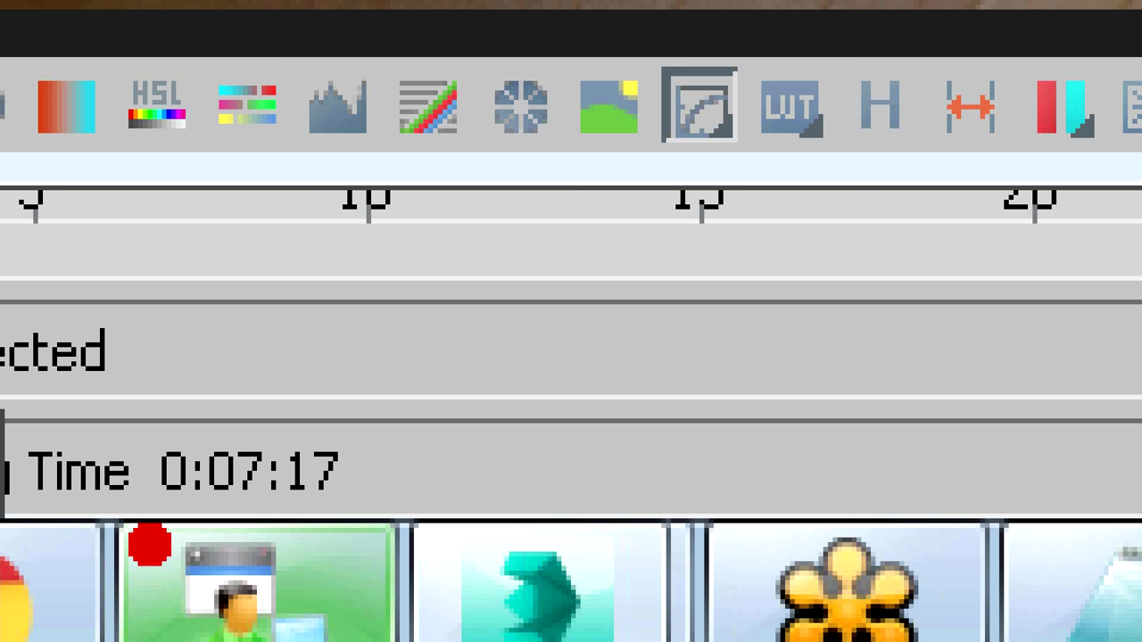
Mark the 0:07:17 render time in red and move the bedroom frame buffer aside.
drag(147, 393, 143, 398)
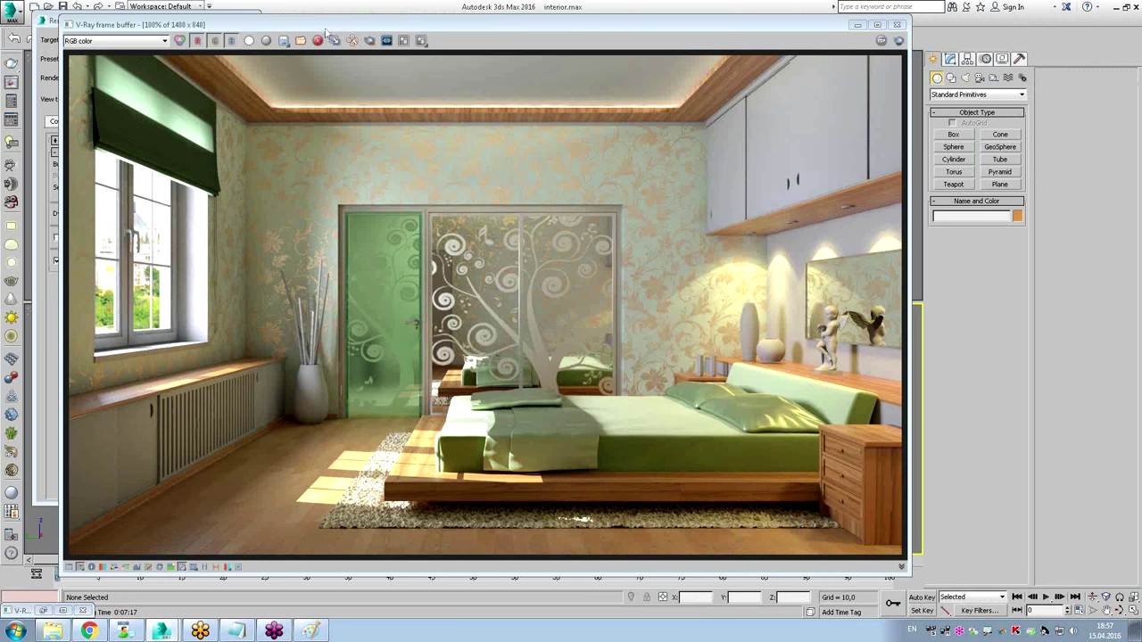
drag(327, 34, 400, 33)
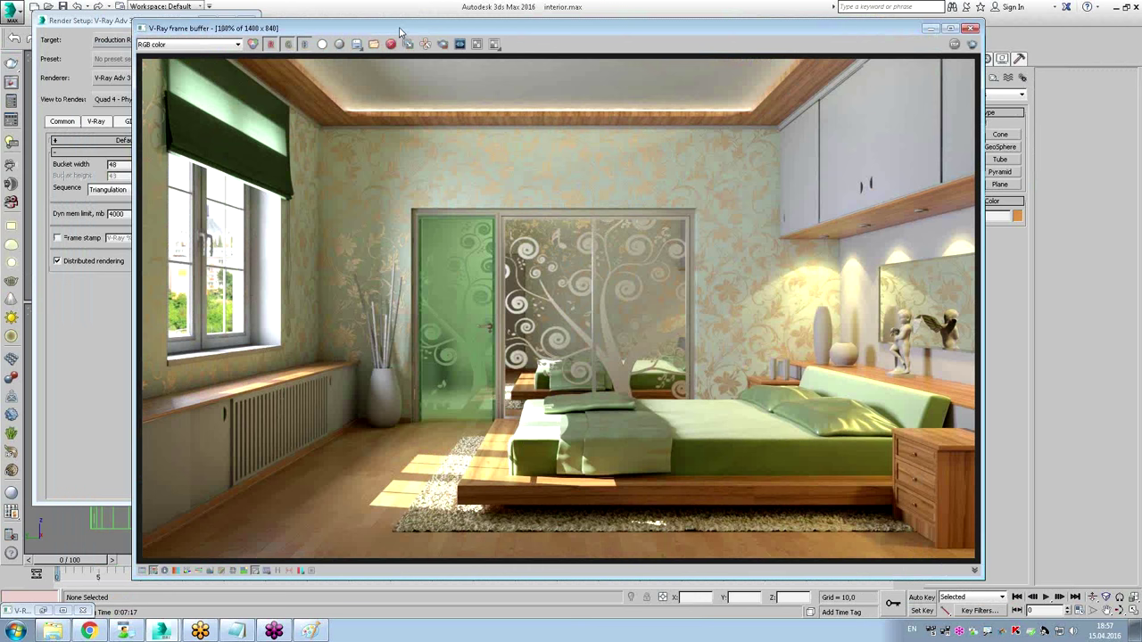
drag(401, 33, 438, 20)
Close the Render Setup dialog, leaving the finished bedroom render displayed.
click(138, 22)
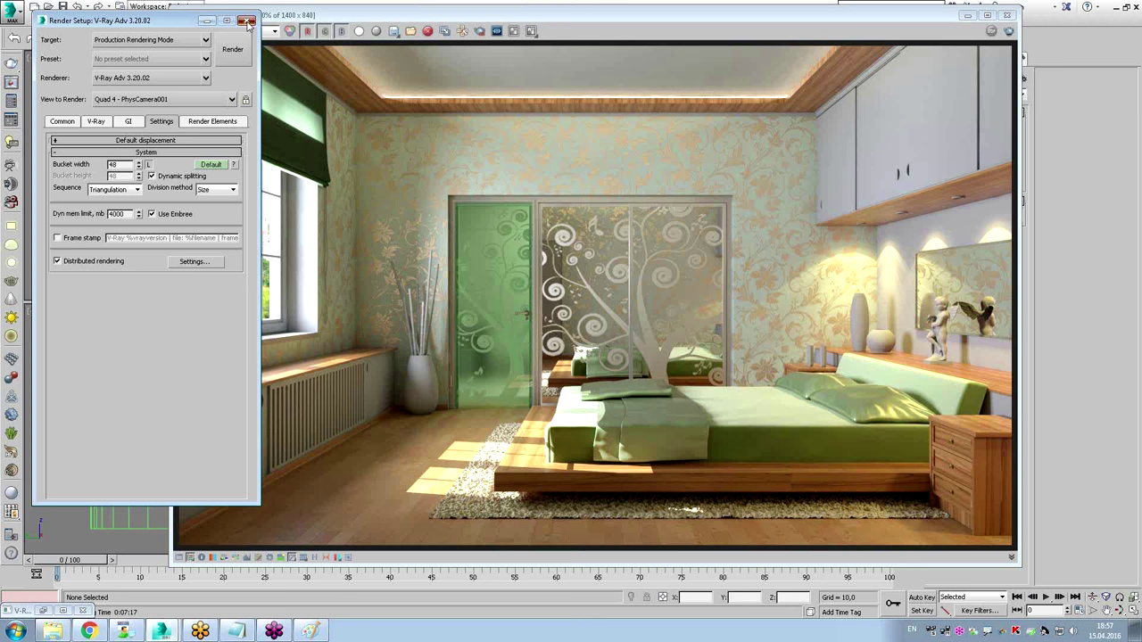
click(248, 21)
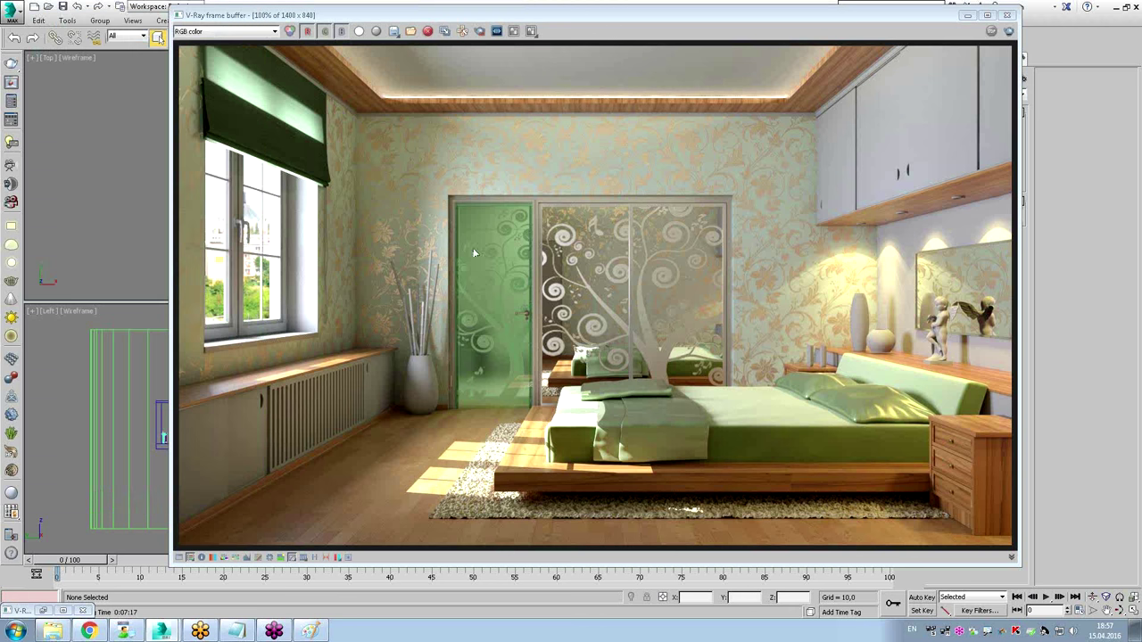
click(49, 7)
Open D:\network rendering\interior MR\MR interior2.max without saving, then open mental ray Render Setup.
click(571, 339)
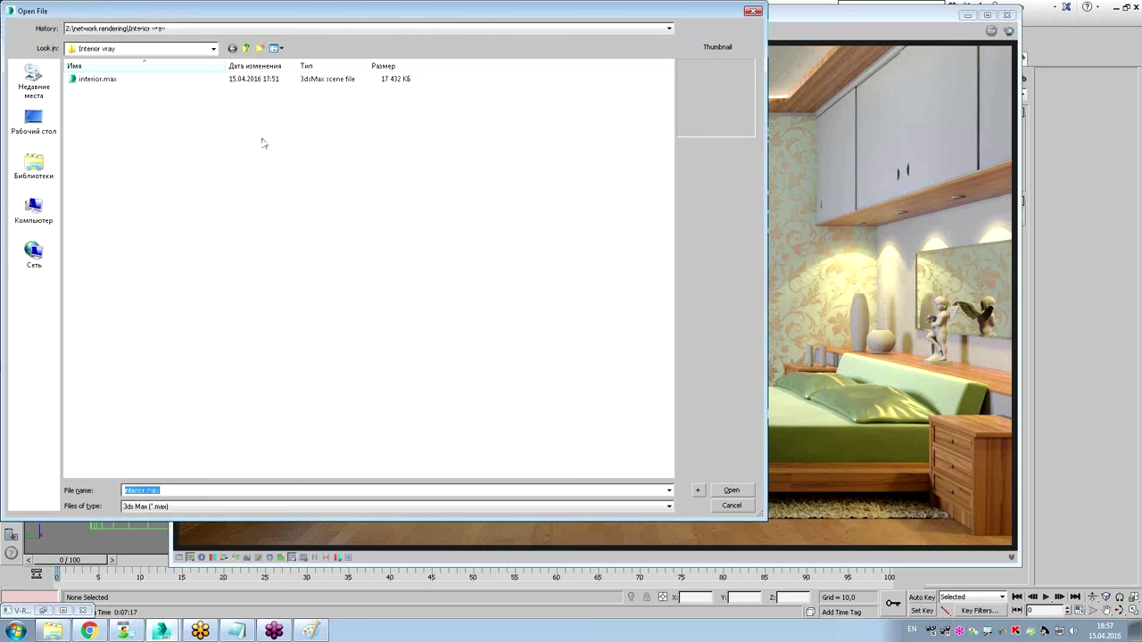
click(129, 48)
click(128, 139)
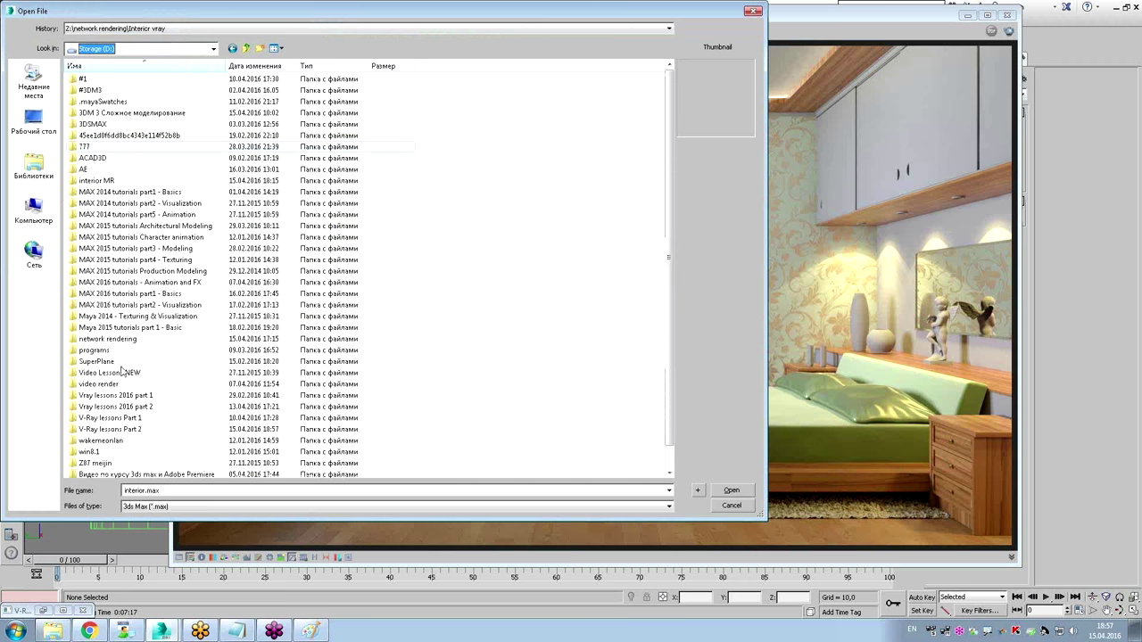
double_click(124, 339)
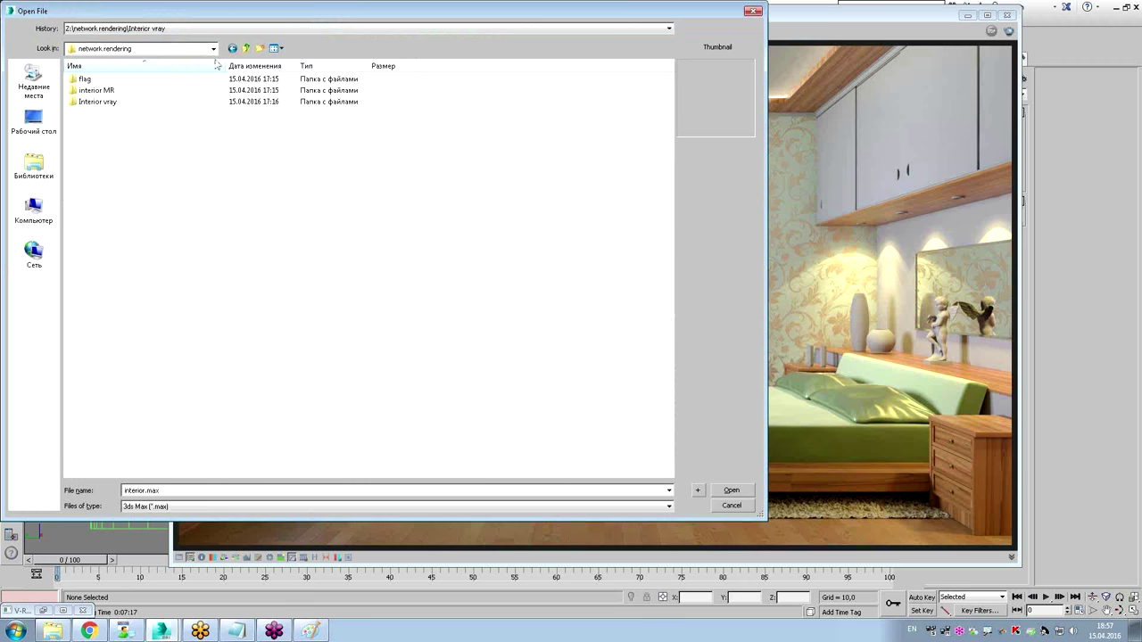
click(247, 49)
double_click(116, 181)
double_click(98, 114)
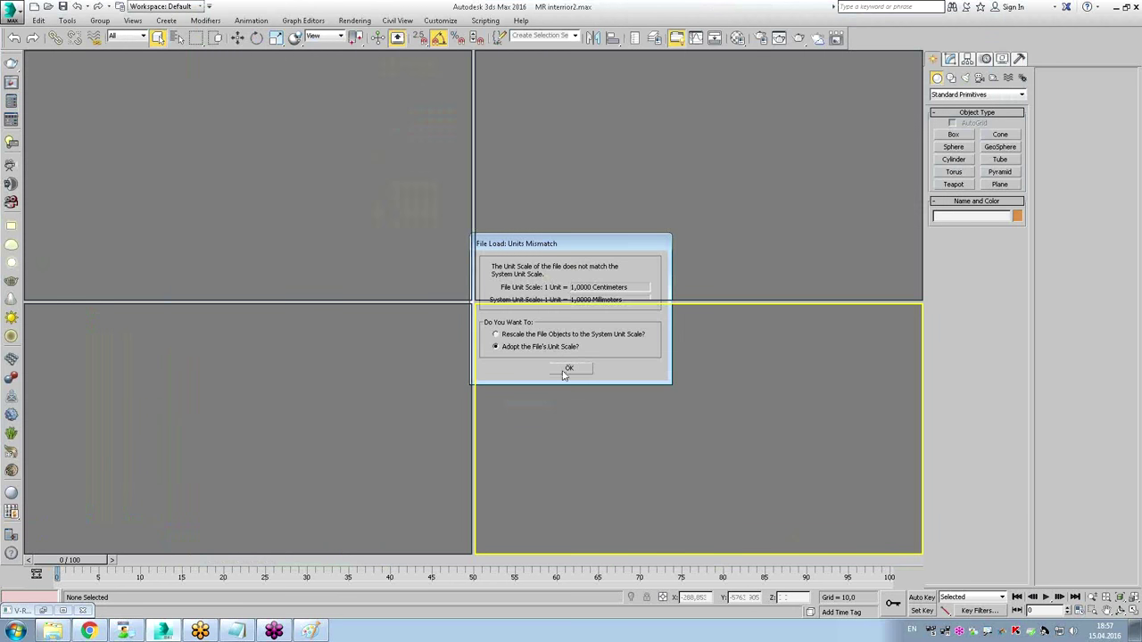
click(564, 369)
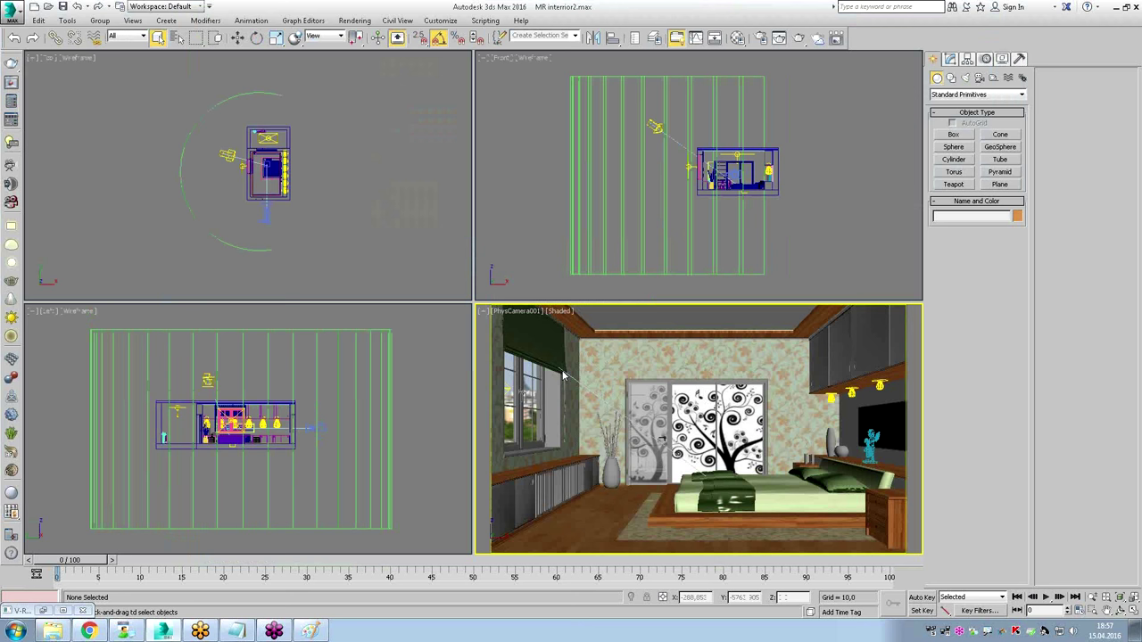
click(761, 37)
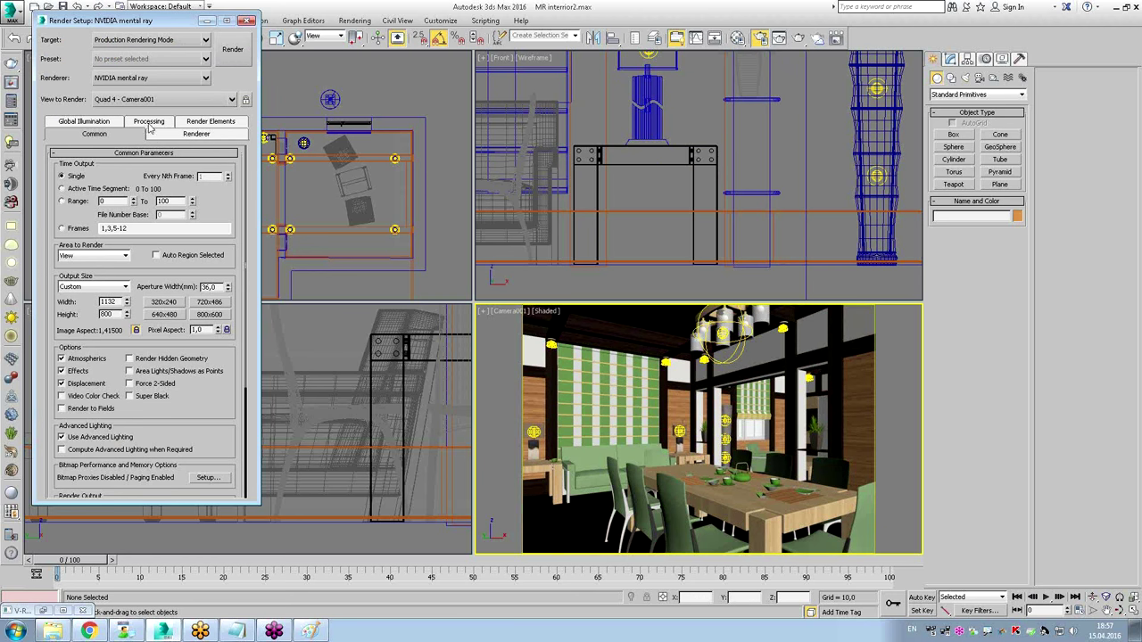
On the mental ray Processing tab, scroll to Distributed Bucket Rendering and select student hosts.
click(149, 124)
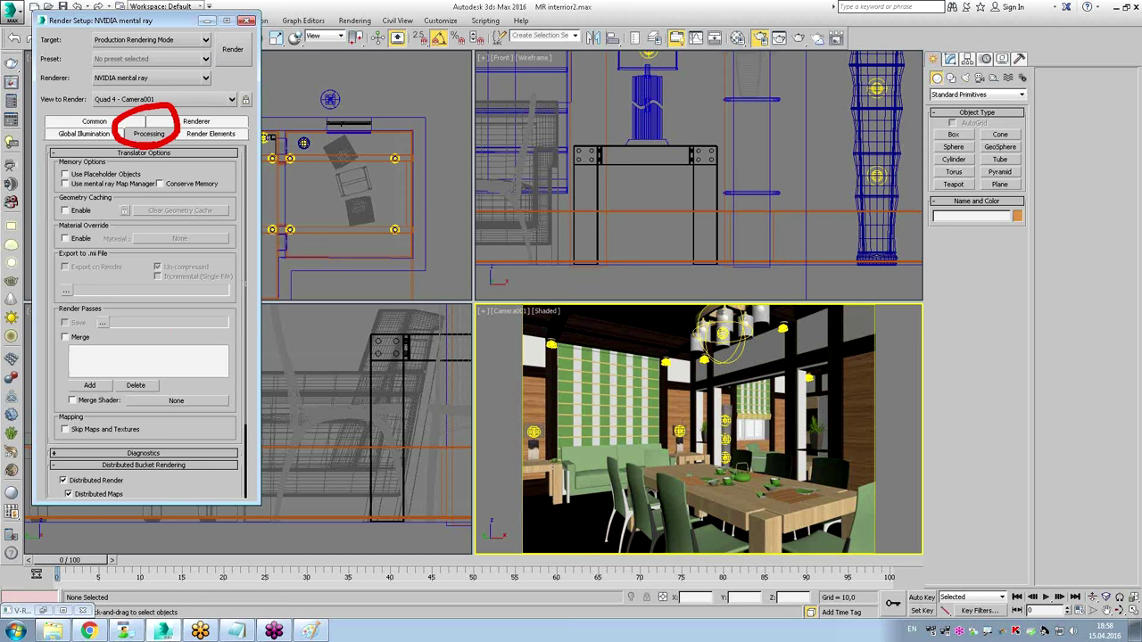
scroll(110, 437, down, 3)
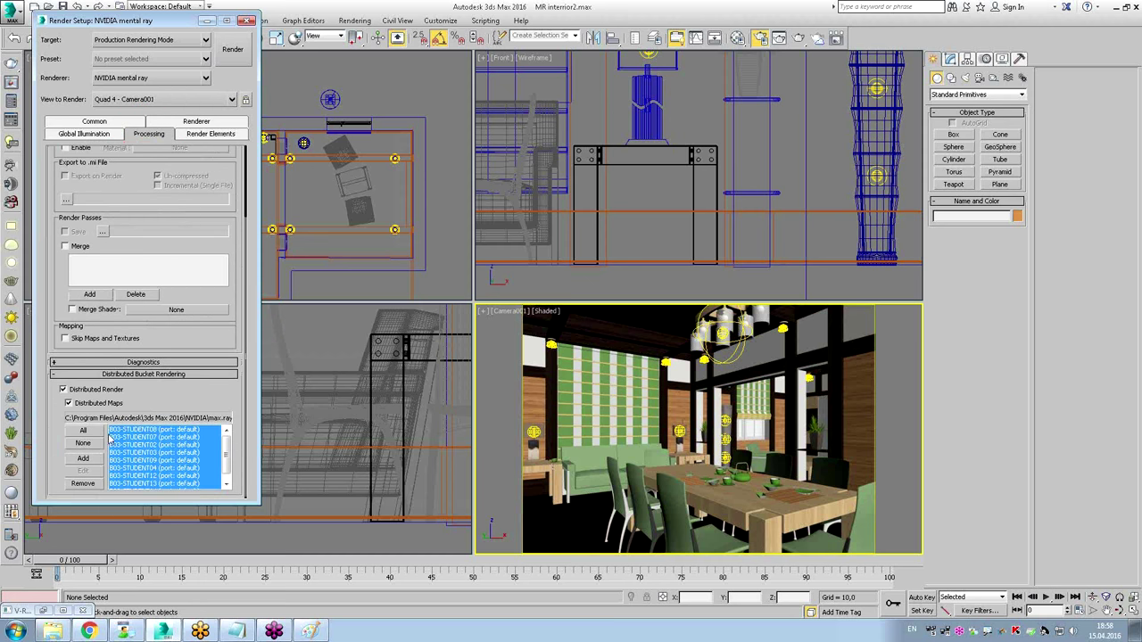
drag(119, 421, 45, 369)
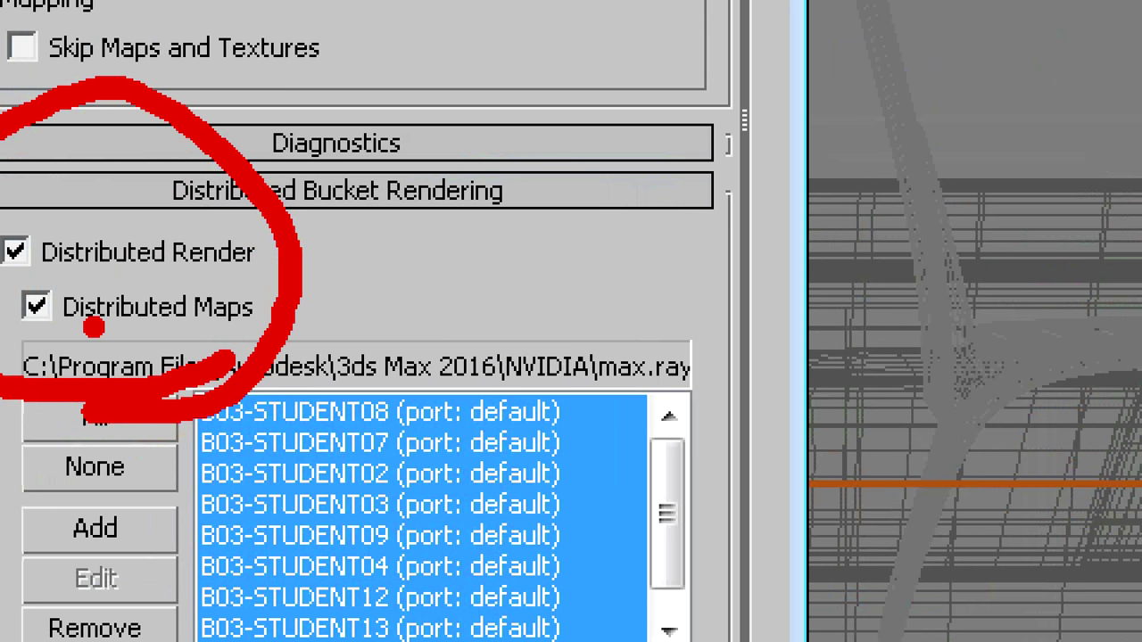
drag(2, 269, 243, 266)
drag(1, 338, 268, 327)
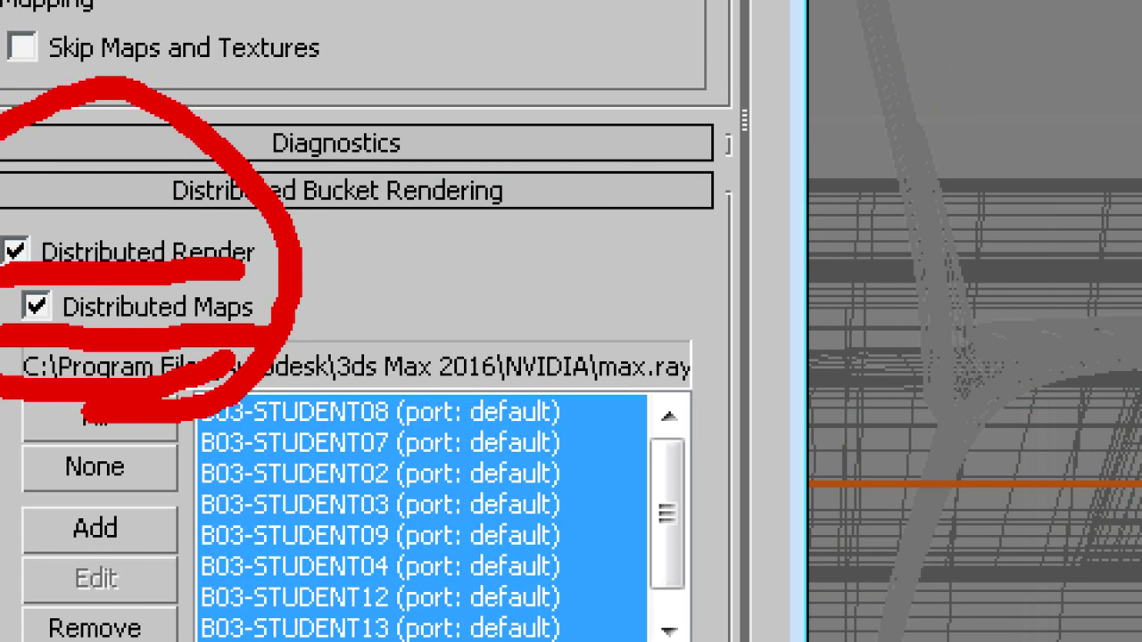
click(132, 297)
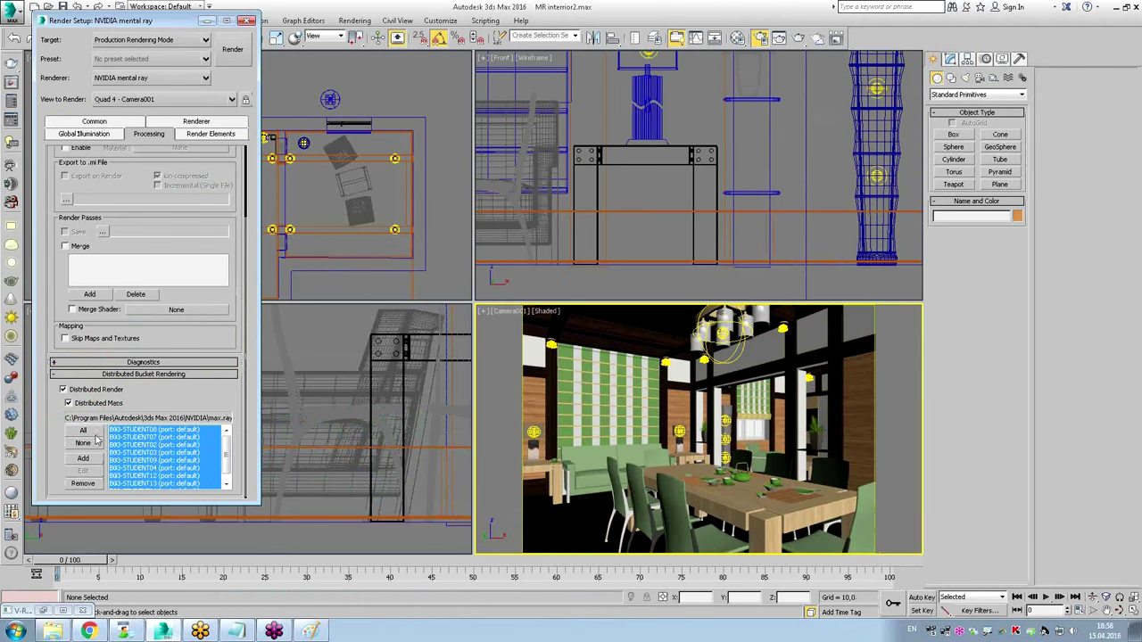
Select STUDENT08, 07, 02, 03 and 09 as render nodes and uncheck Distributed Render.
scroll(147, 486, down, 1)
ctrl+drag(134, 483, 143, 459)
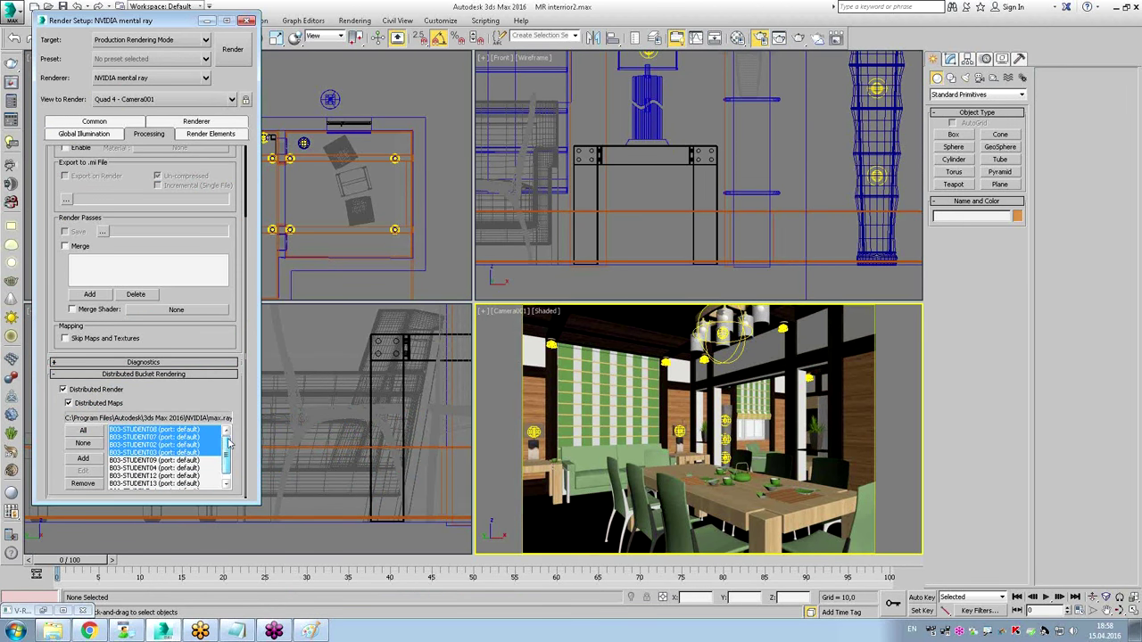
ctrl+click(142, 460)
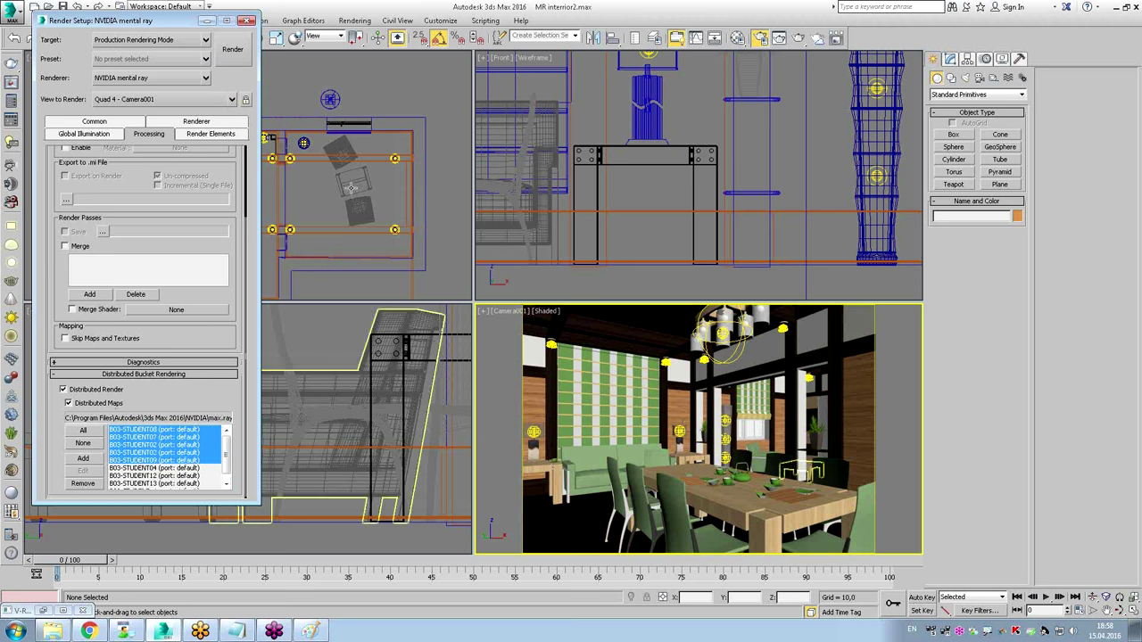
click(63, 390)
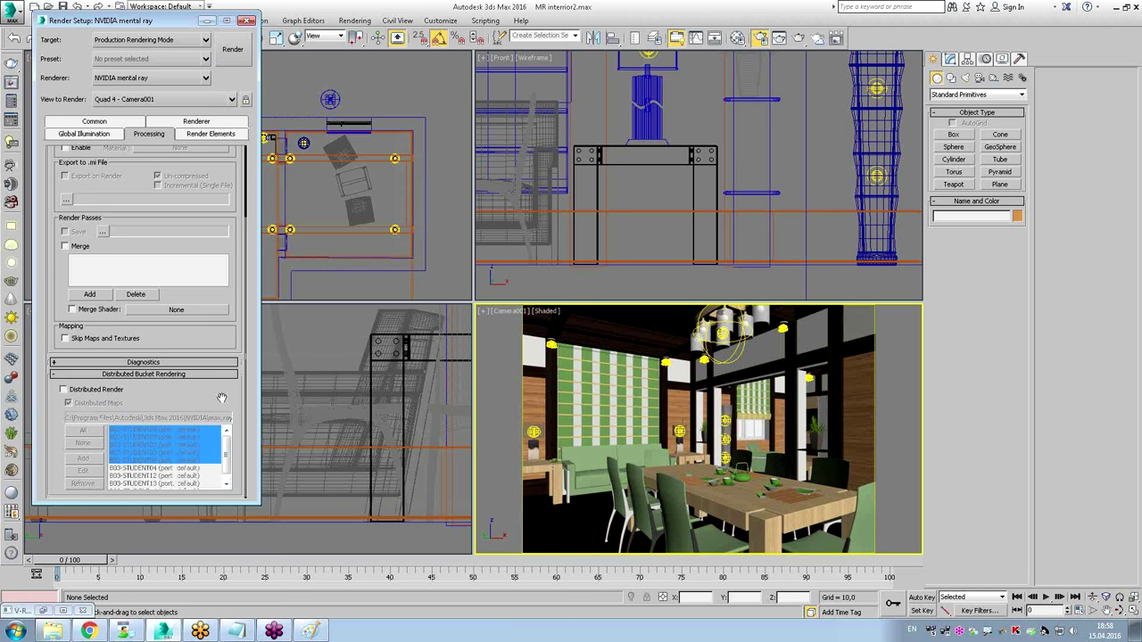
Start a dining-room render, stop it, and close the mental ray message log.
click(239, 55)
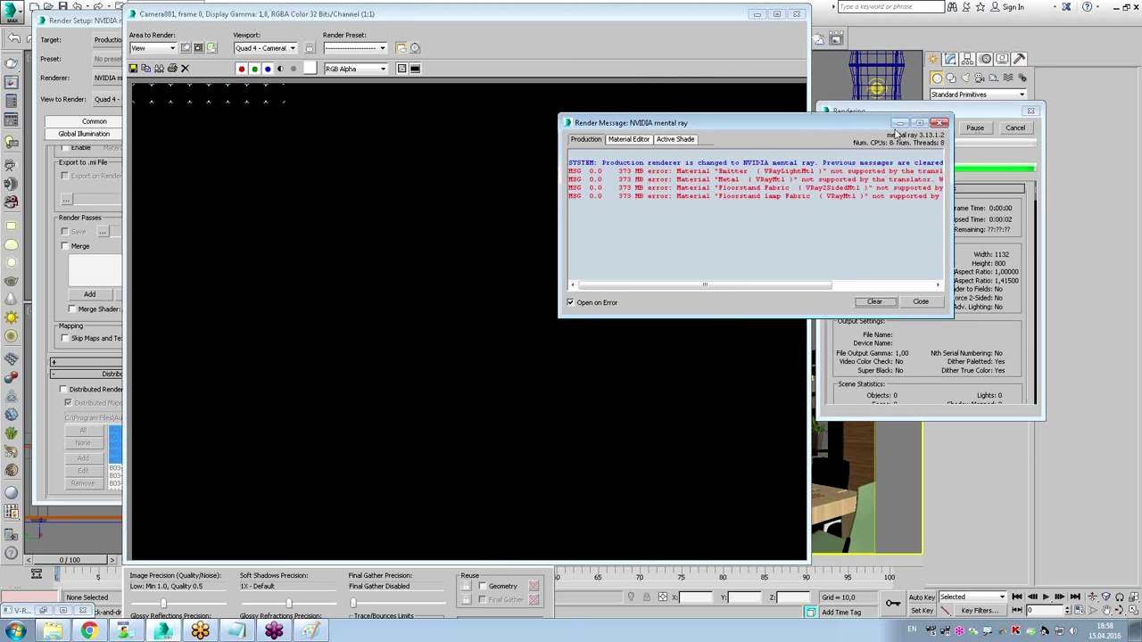
click(268, 200)
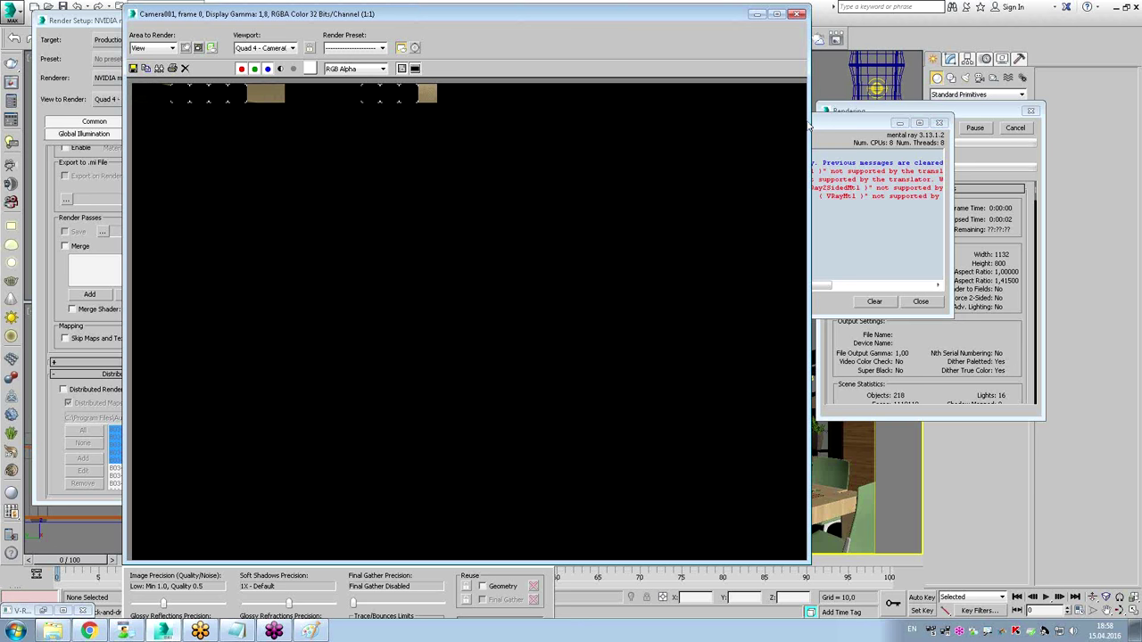
click(1015, 128)
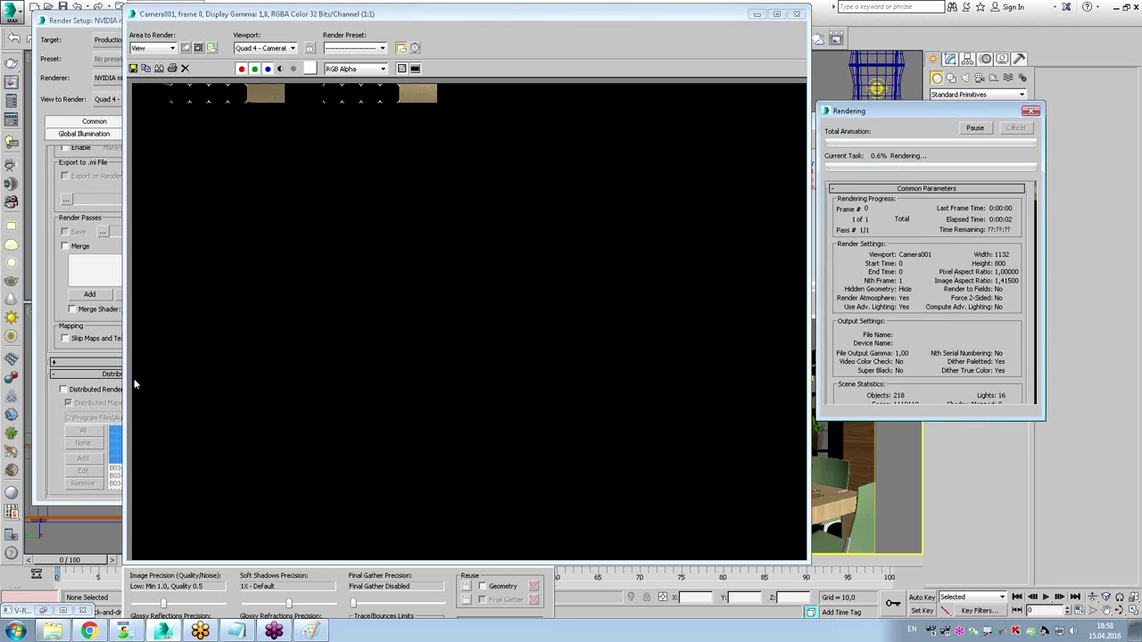
click(62, 392)
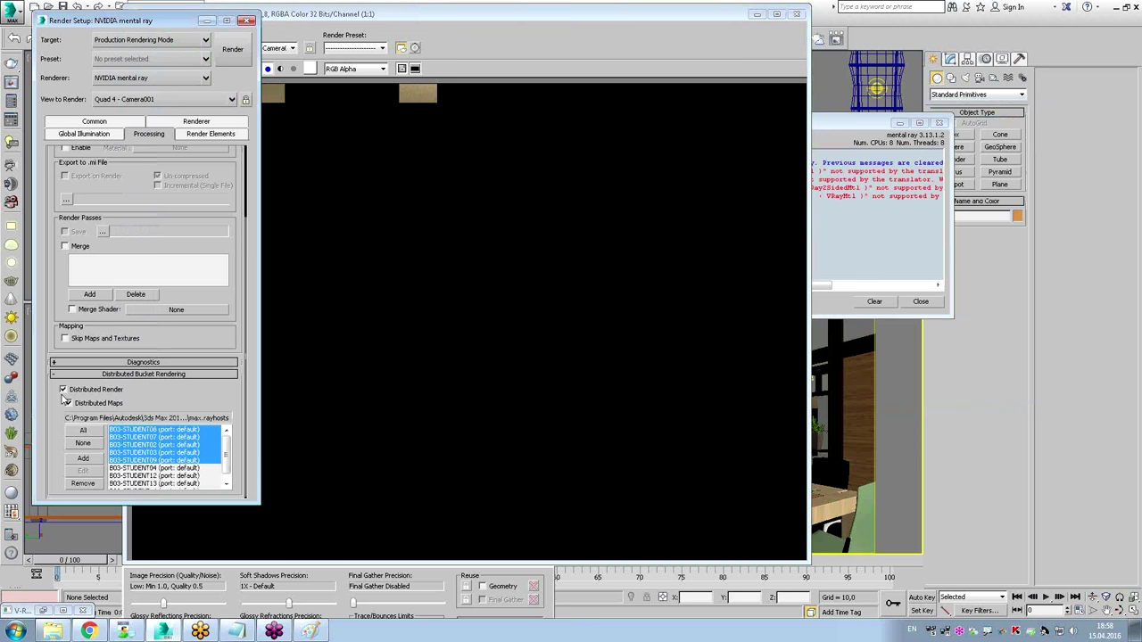
click(920, 302)
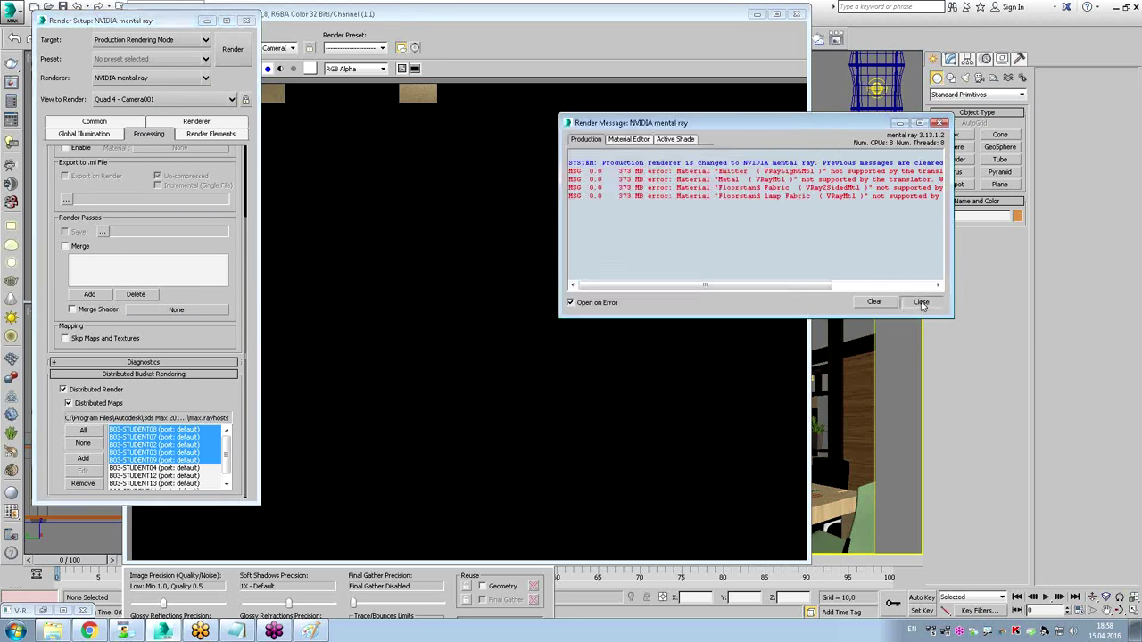
Re-render Camera001 at 1132×800 with distributed rendering, dismissing the mental ray error log.
click(242, 51)
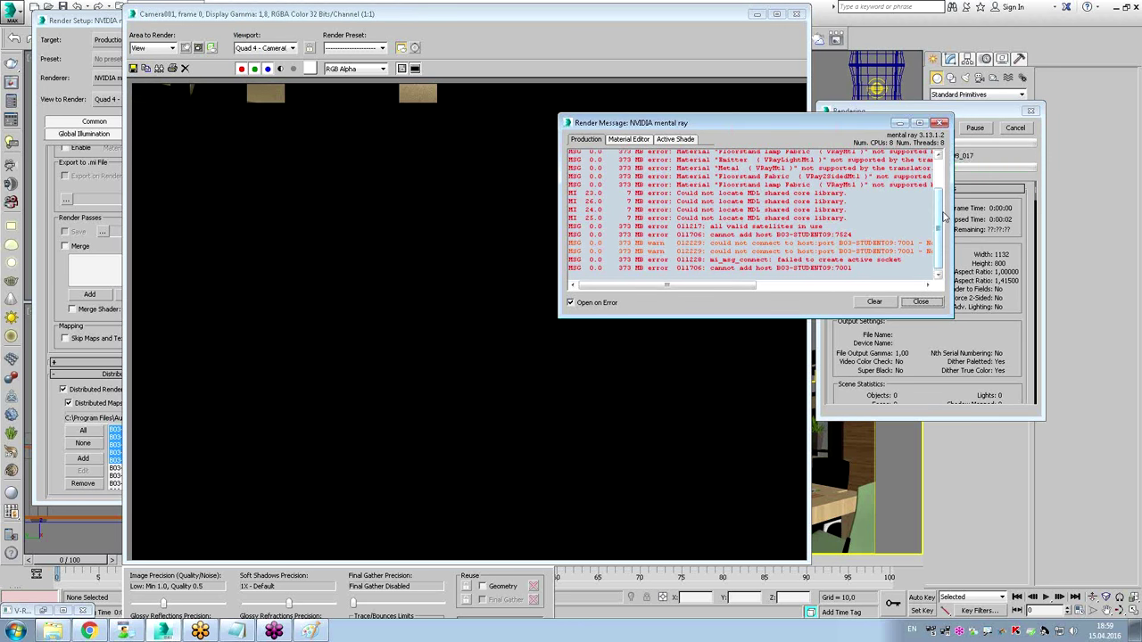
click(900, 122)
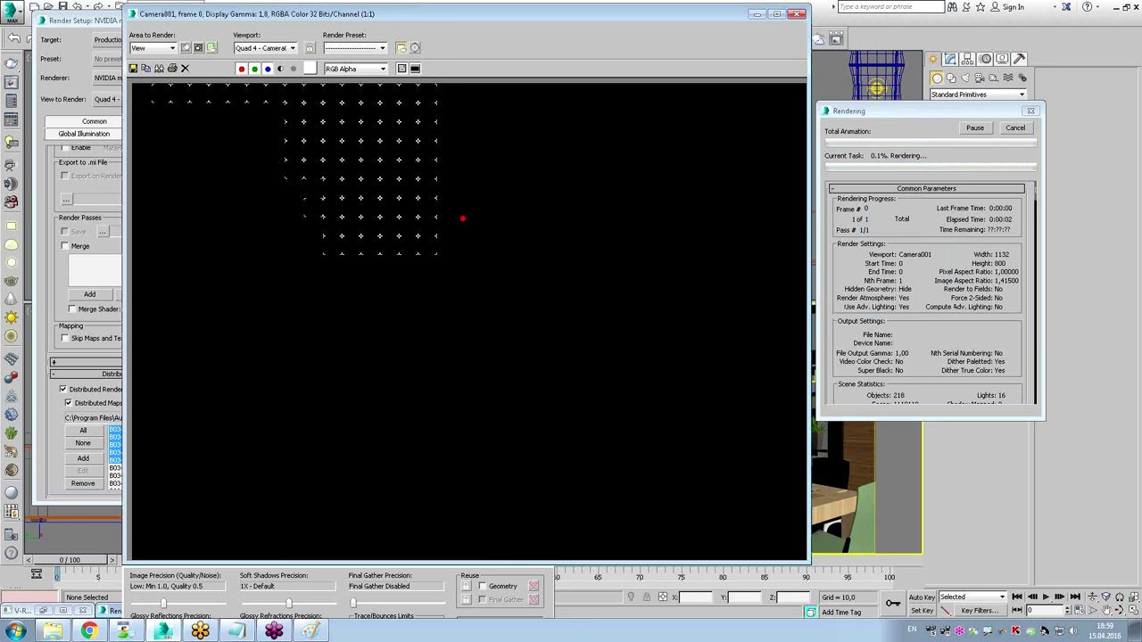
drag(462, 218, 457, 245)
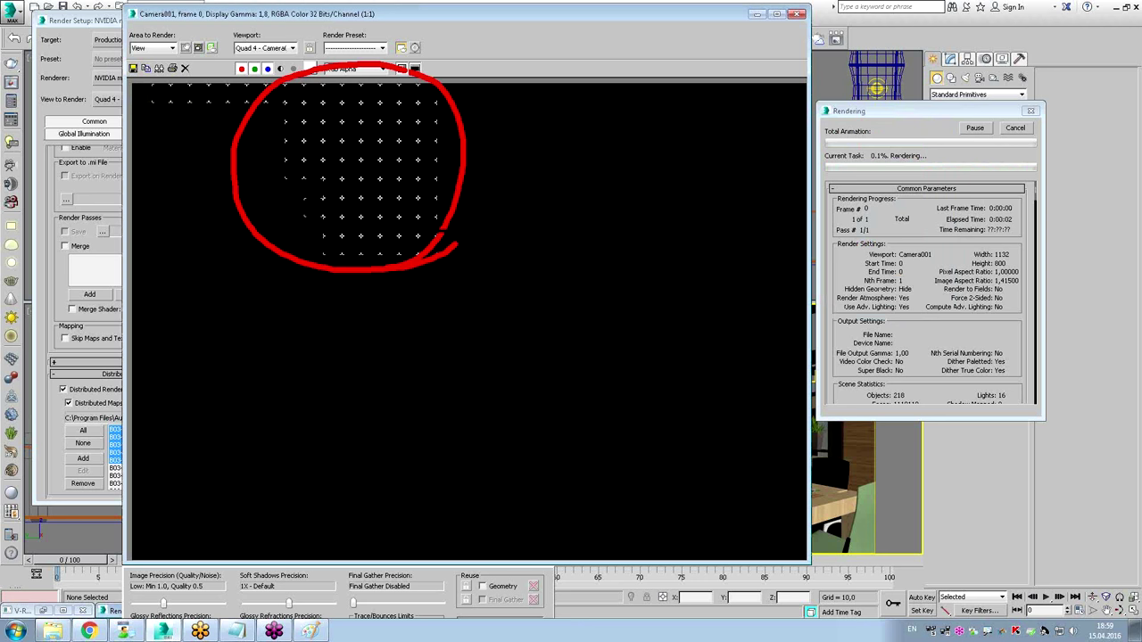
key(Escape)
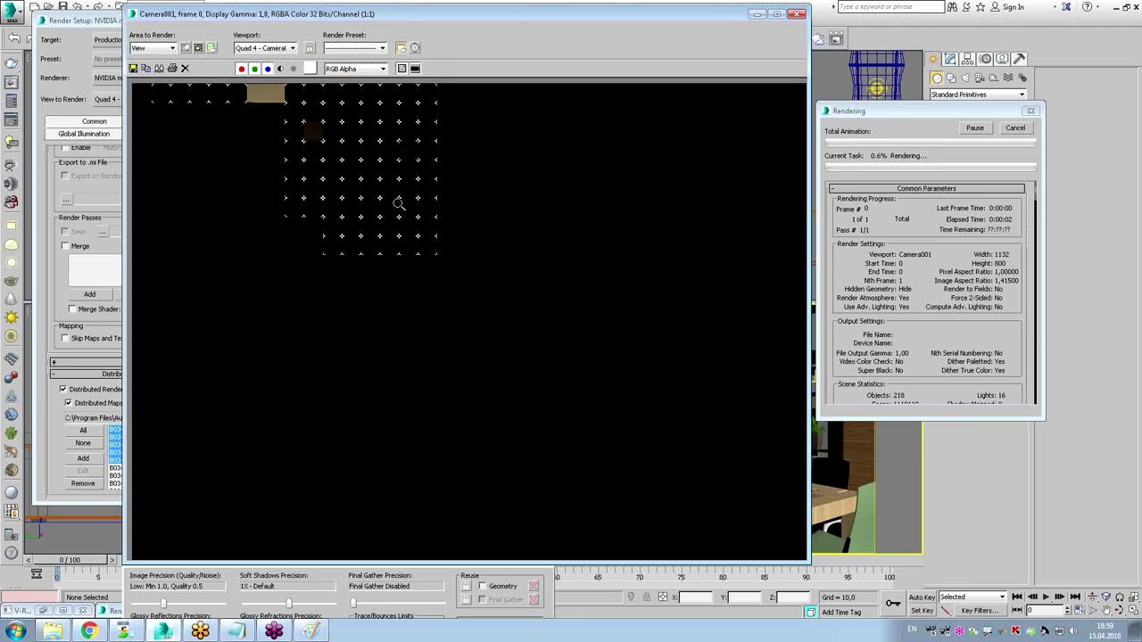
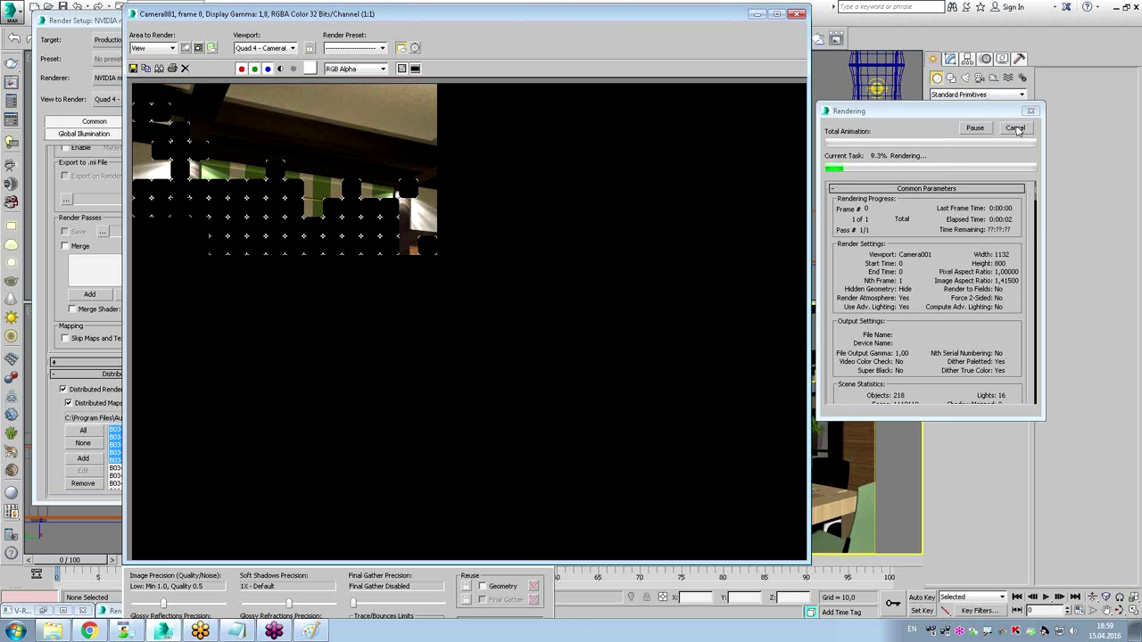
Cancel the running render and close the rendered frame and Render Setup windows.
click(1016, 129)
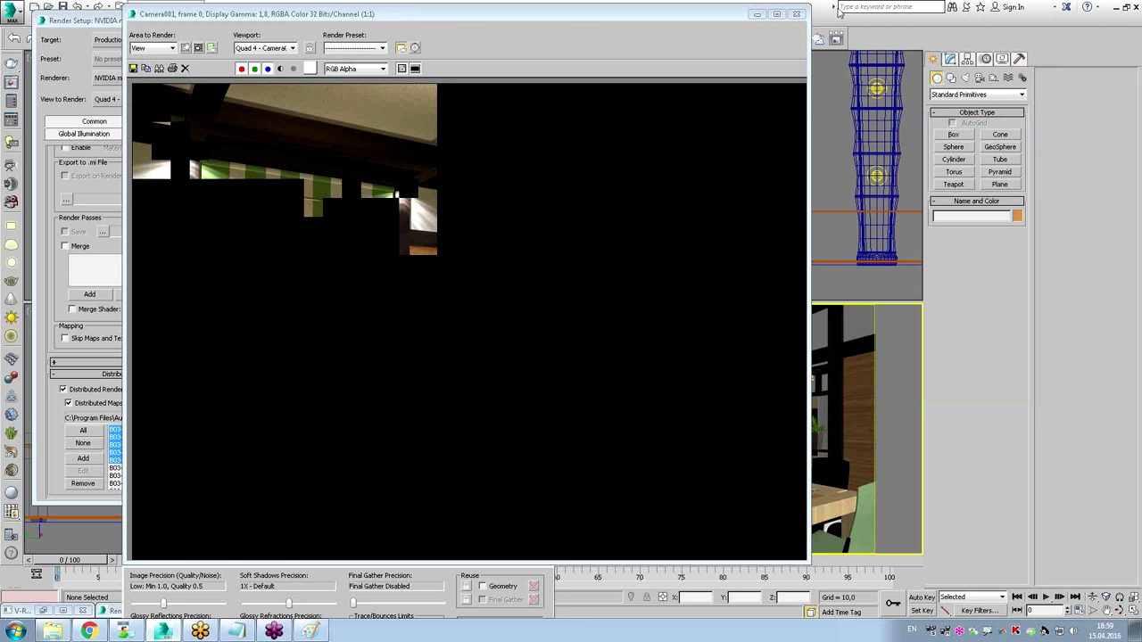
click(796, 15)
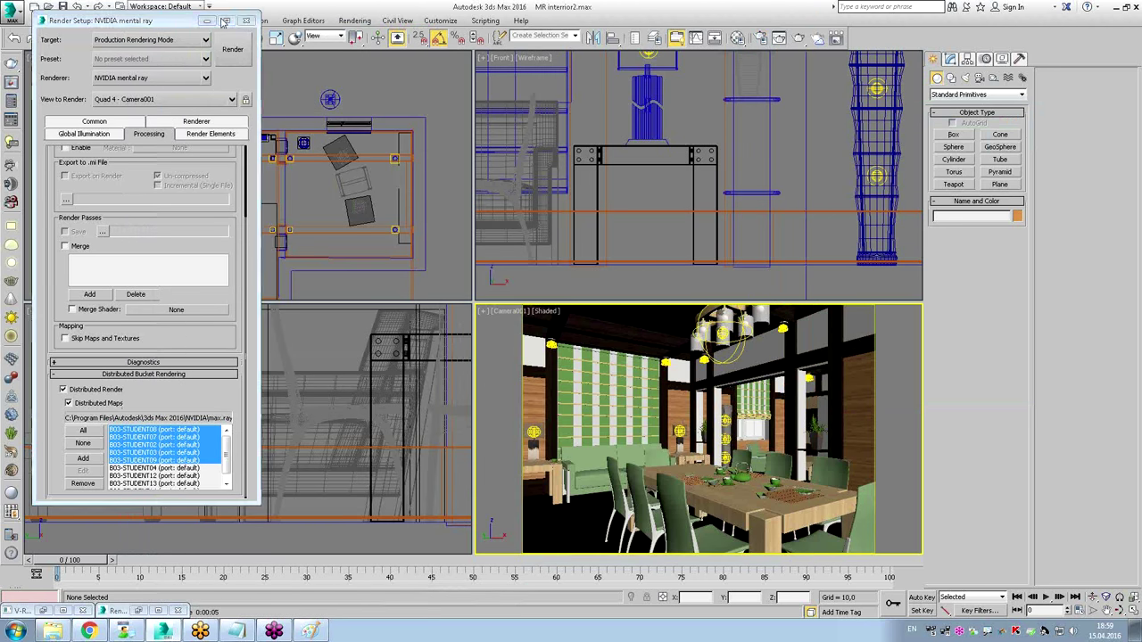
click(246, 19)
Start a new empty scene without saving changes, then switch to the network-rendering diagram.
click(11, 11)
click(36, 64)
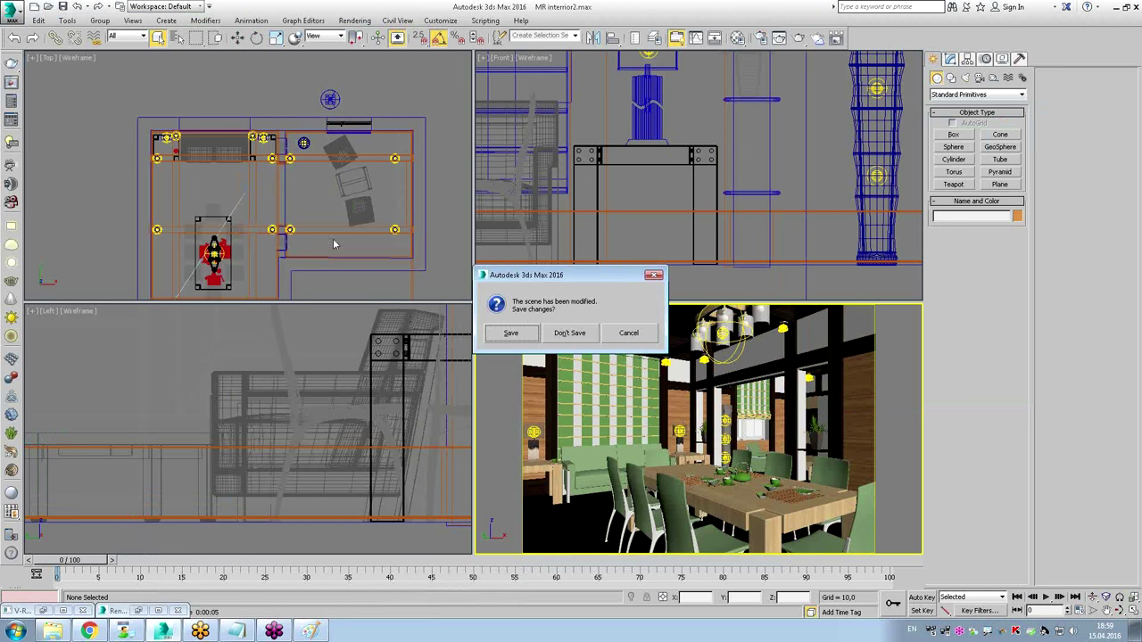
click(563, 329)
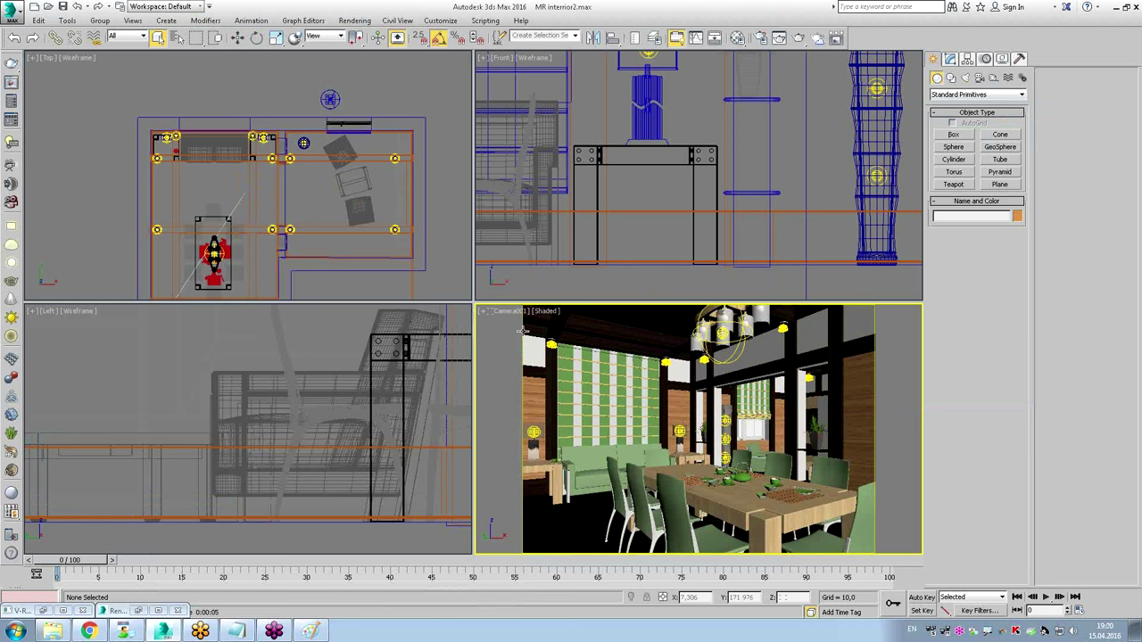
click(309, 631)
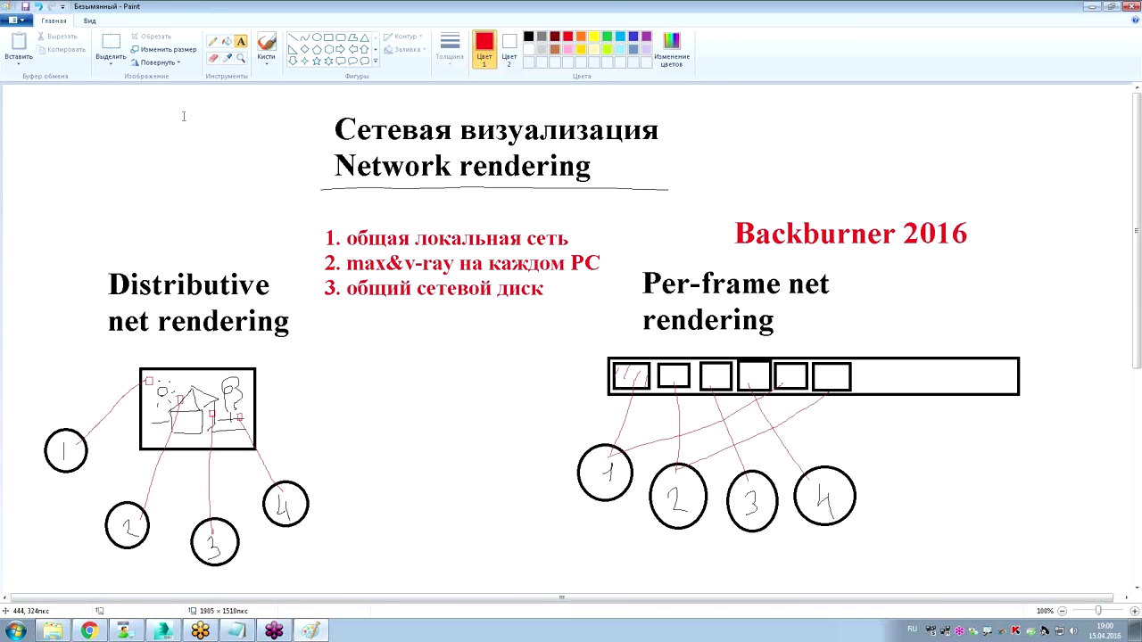
Outline the Distributive net rendering section with the red Pencil, undoing the stray right-side outline.
click(212, 41)
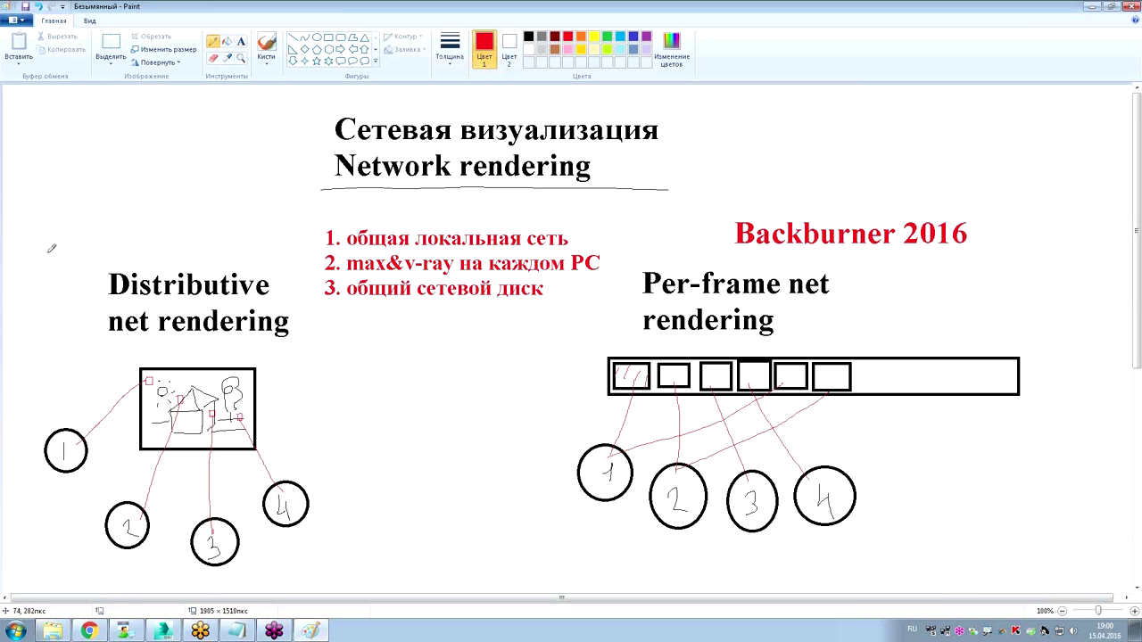
mouse_move(43, 256)
mouse_down()
mouse_move(110, 254)
mouse_move(28, 252)
mouse_move(30, 242)
mouse_up()
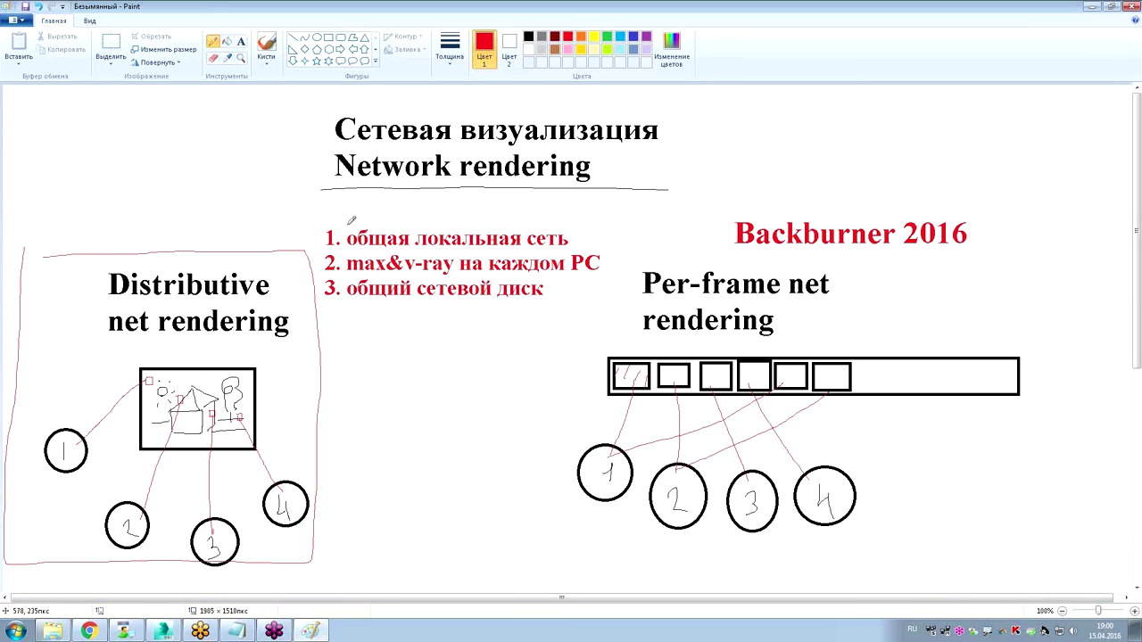
mouse_move(626, 193)
mouse_down()
mouse_move(547, 417)
mouse_move(633, 205)
mouse_up()
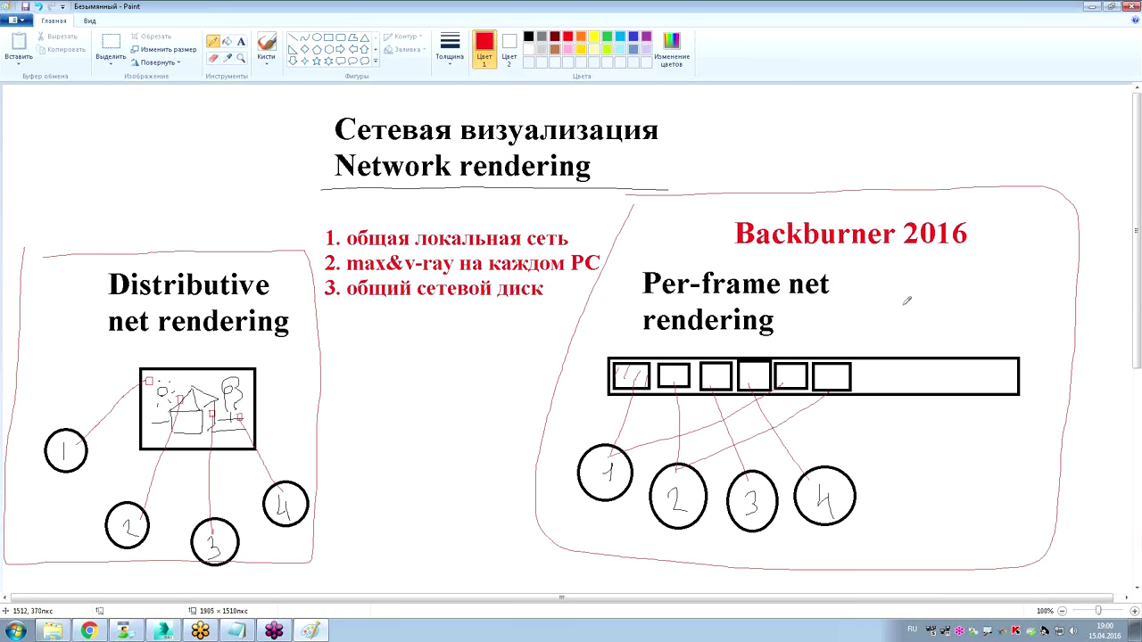
key(ctrl+z)
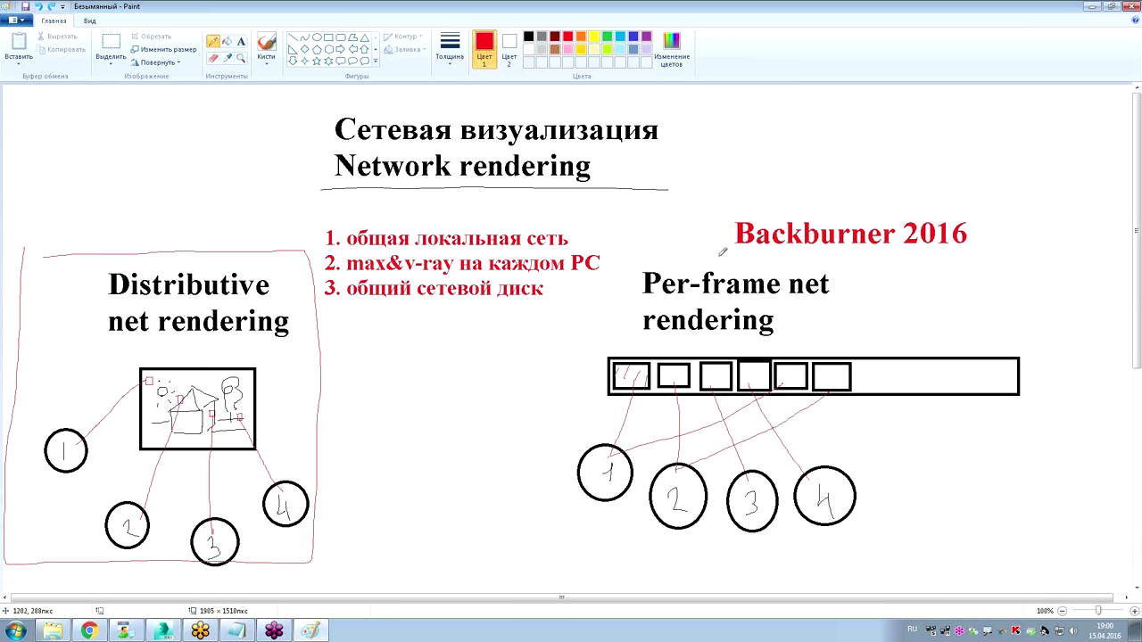
Box the Backburner 2016 heading in red, then open Start > All Programs.
drag(719, 257, 976, 211)
drag(874, 208, 719, 257)
click(9, 632)
click(36, 577)
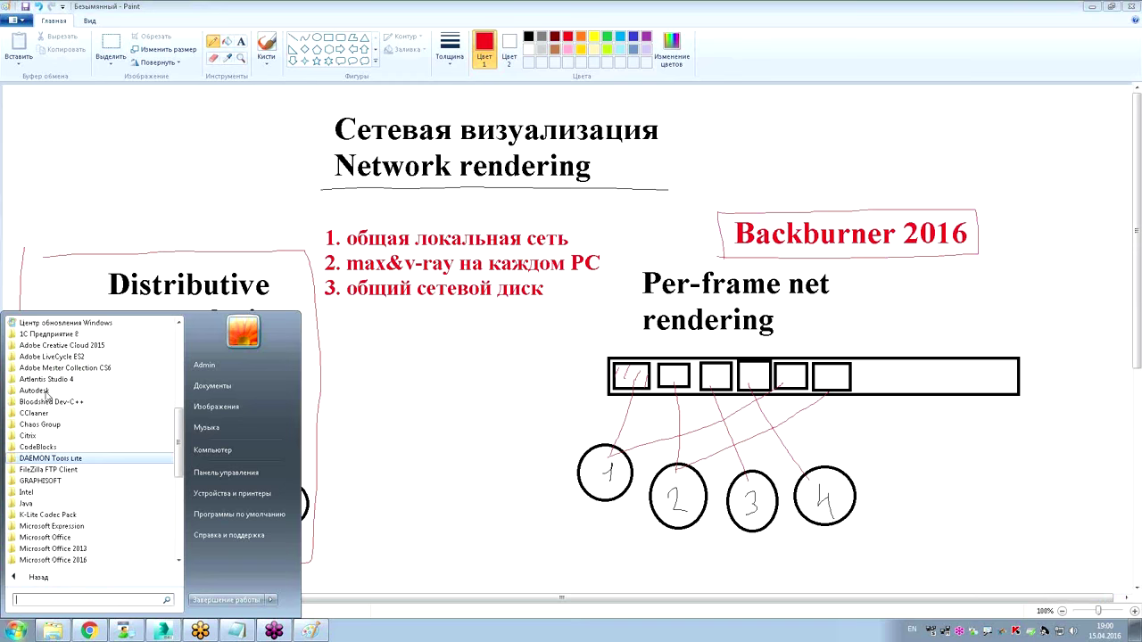
Expand the Autodesk > Autodesk Backburner 2016 folder in the program list.
click(46, 392)
scroll(46, 394, down, 1)
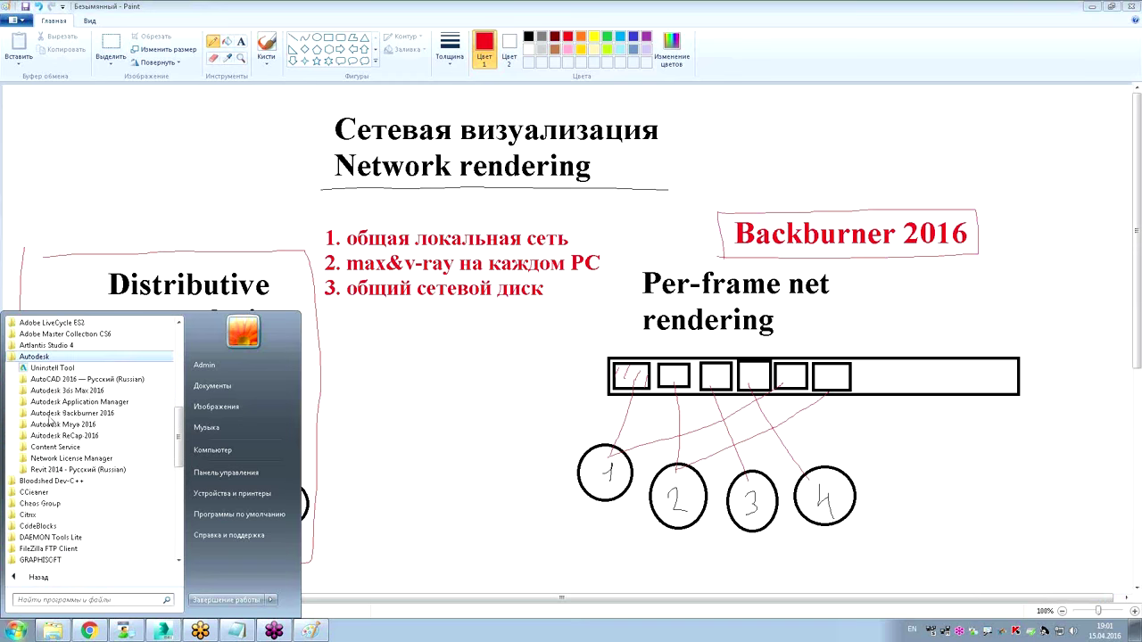
click(49, 416)
Zoom in with ZoomIt and mark the Manager, Monitor and Server shortcuts in red.
key(ctrl+1)
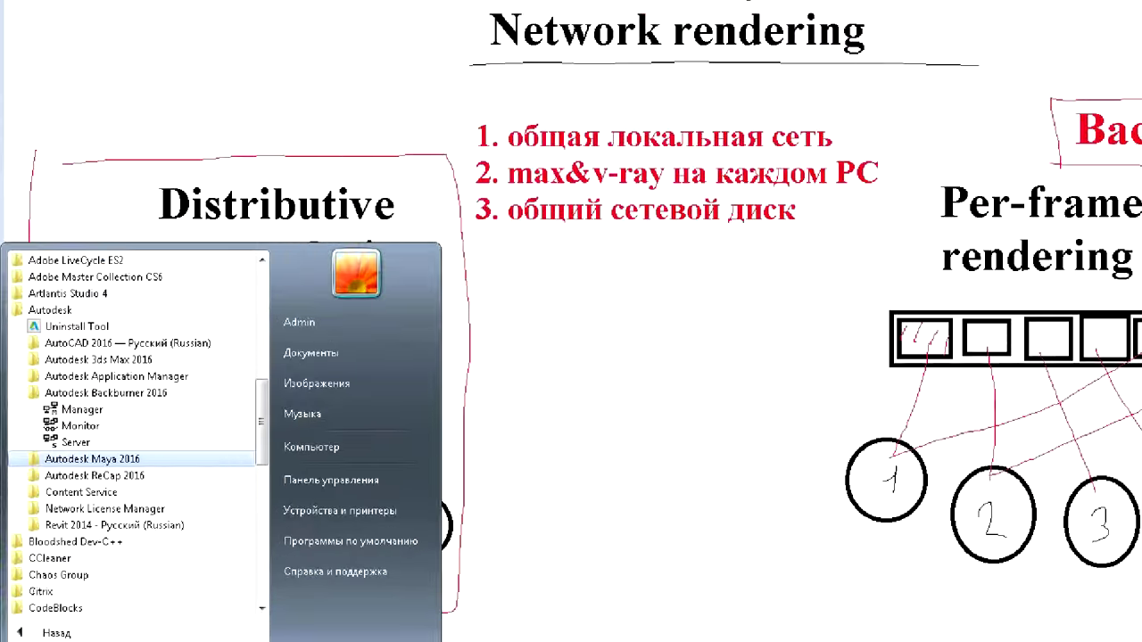
mouse_move(67, 299)
mouse_down()
mouse_move(90, 477)
mouse_move(348, 303)
mouse_move(55, 294)
mouse_move(101, 384)
mouse_up()
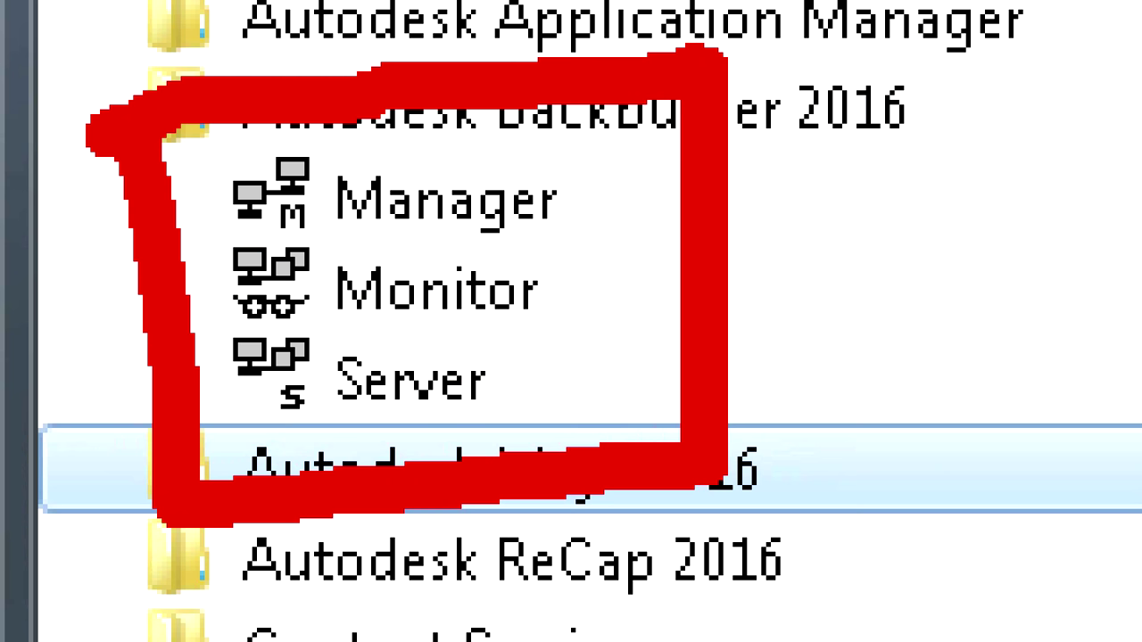
drag(247, 434, 460, 430)
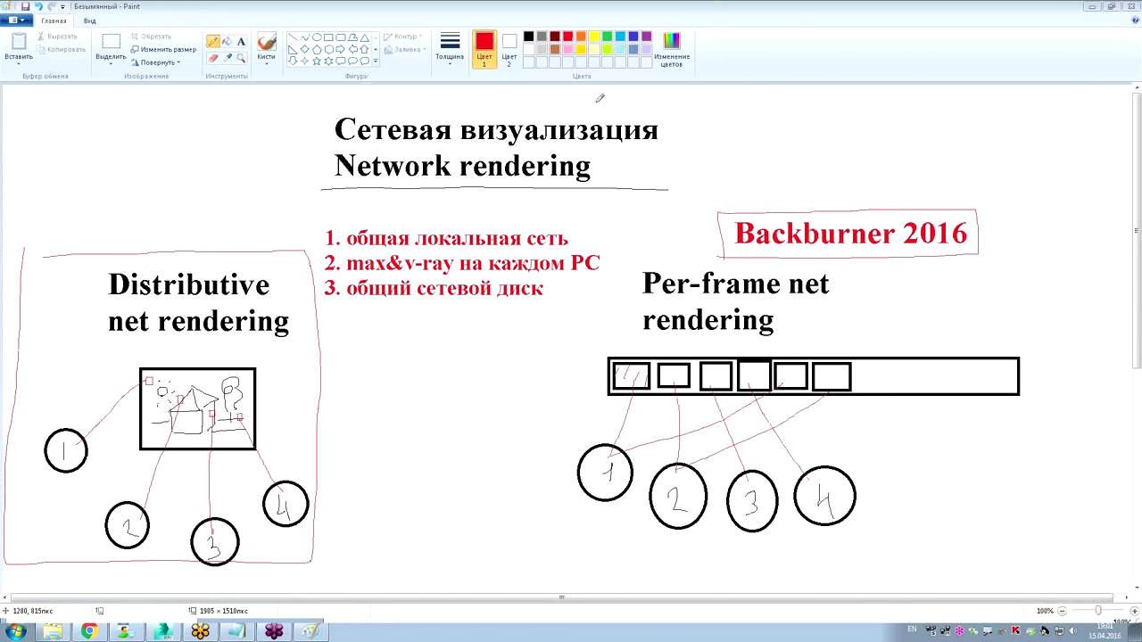
Restore Backburner Server from the taskbar, close it and confirm the shutdown with Да.
click(946, 633)
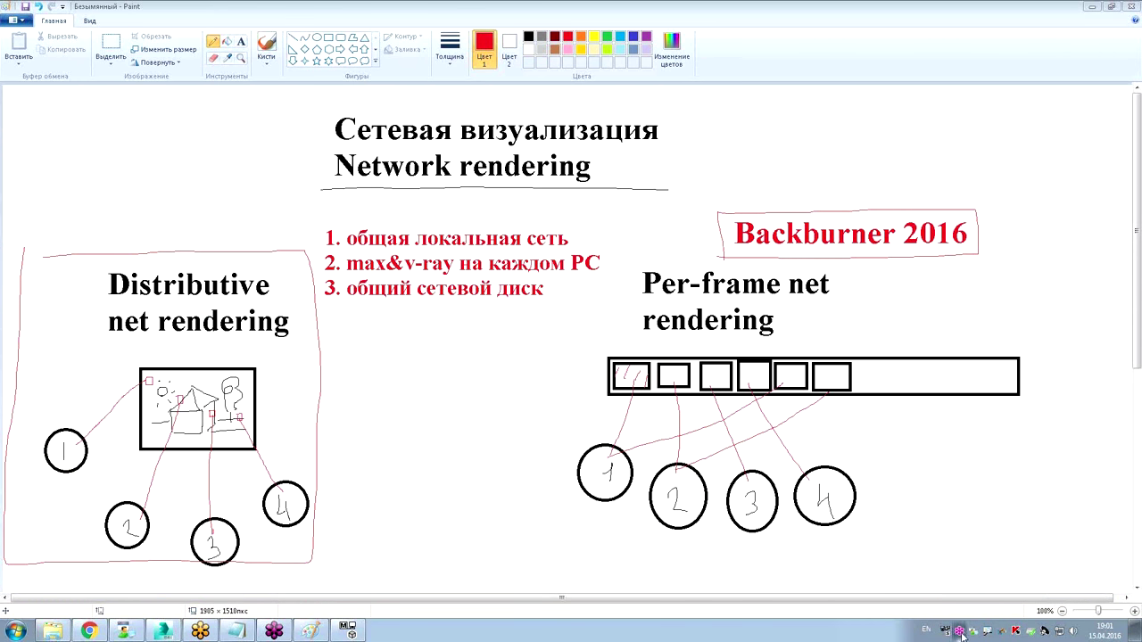
click(946, 633)
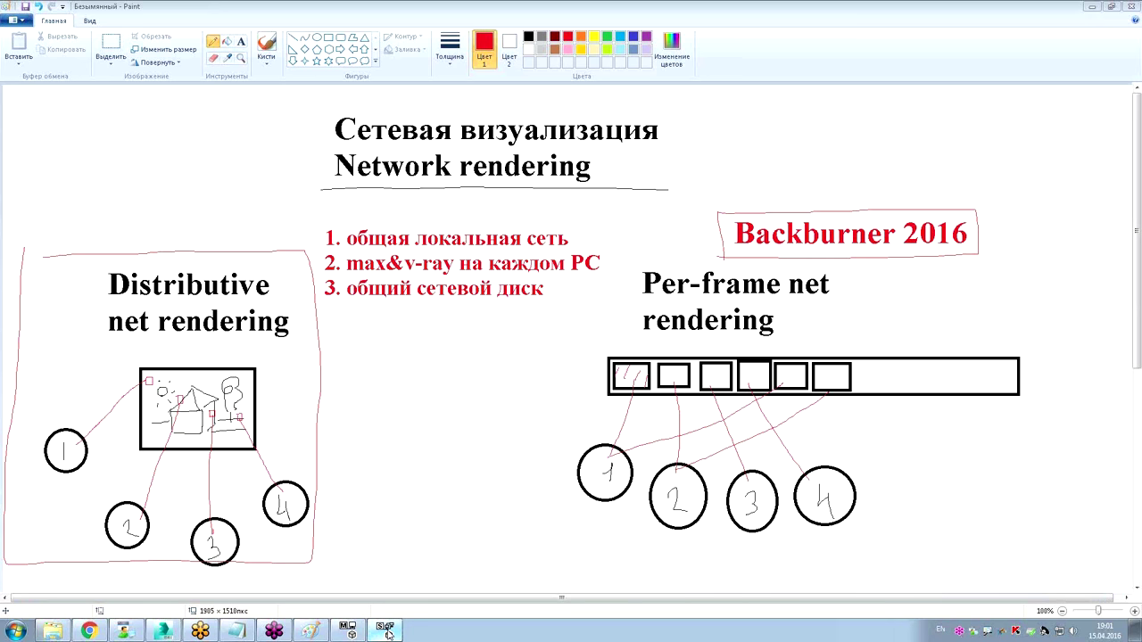
click(386, 630)
click(685, 115)
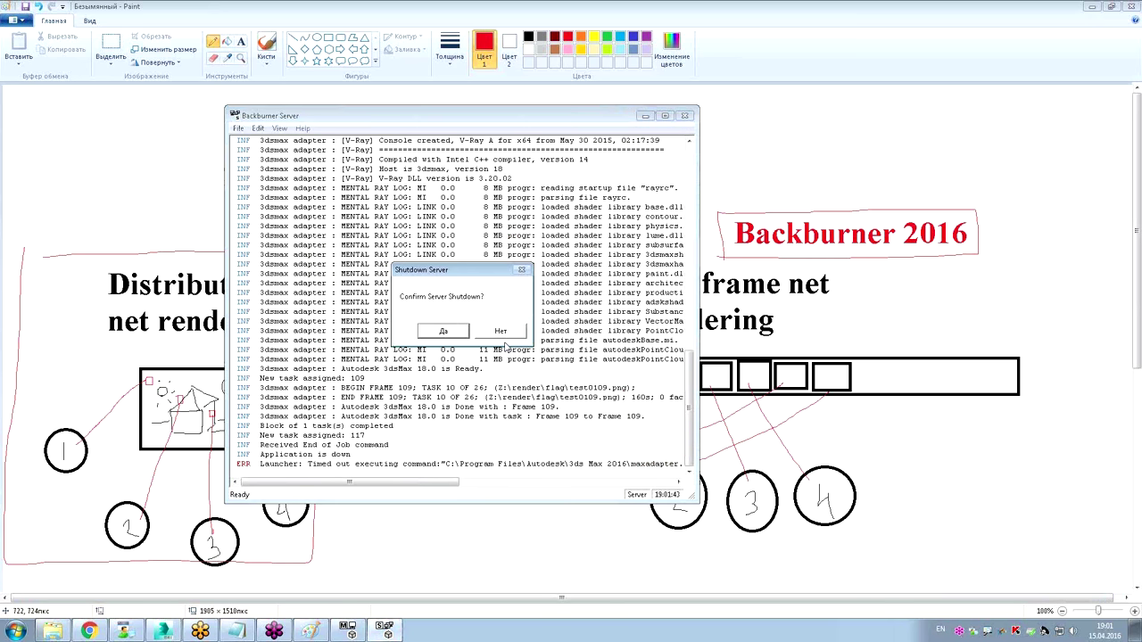
click(467, 329)
Close Backburner Manager, confirm with Да, and switch the keyboard input language.
click(347, 630)
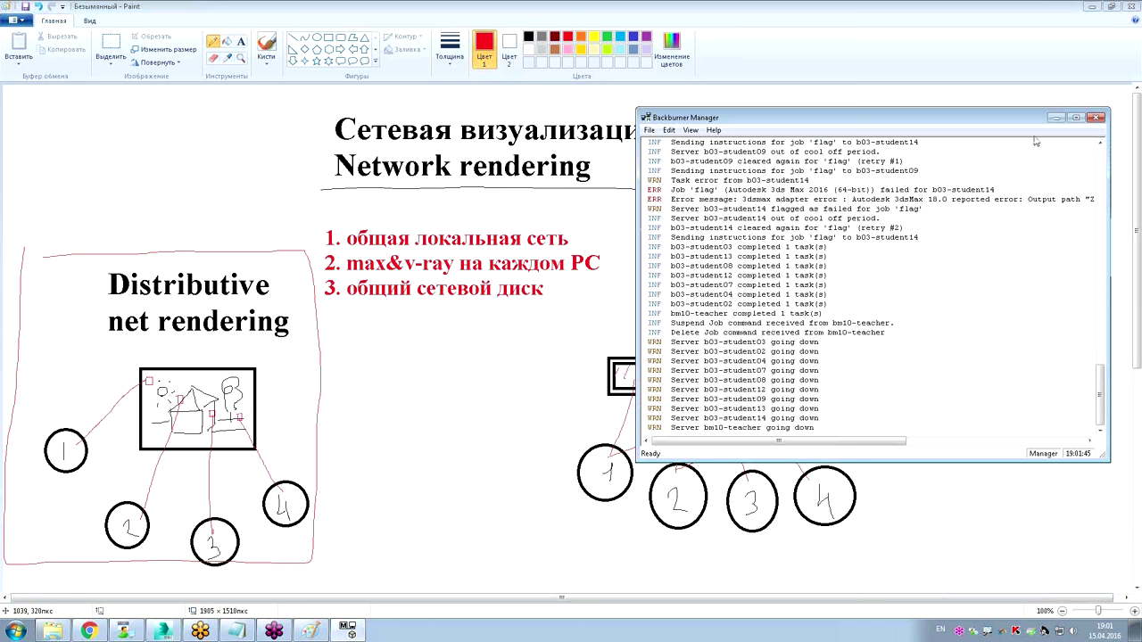
click(1096, 117)
click(859, 313)
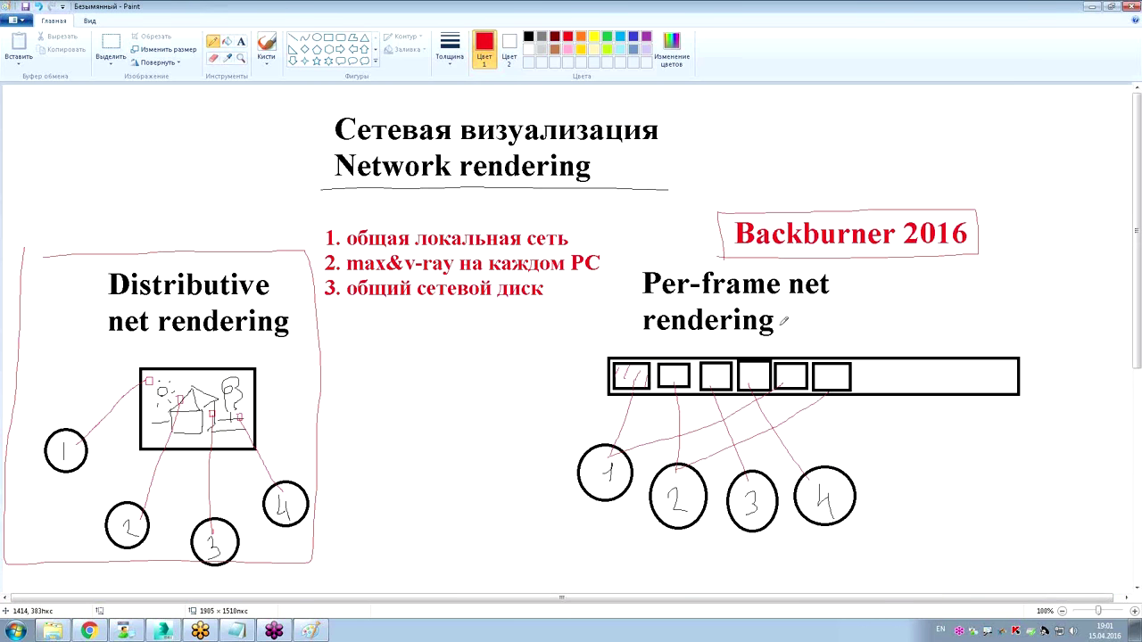
key(alt+shift)
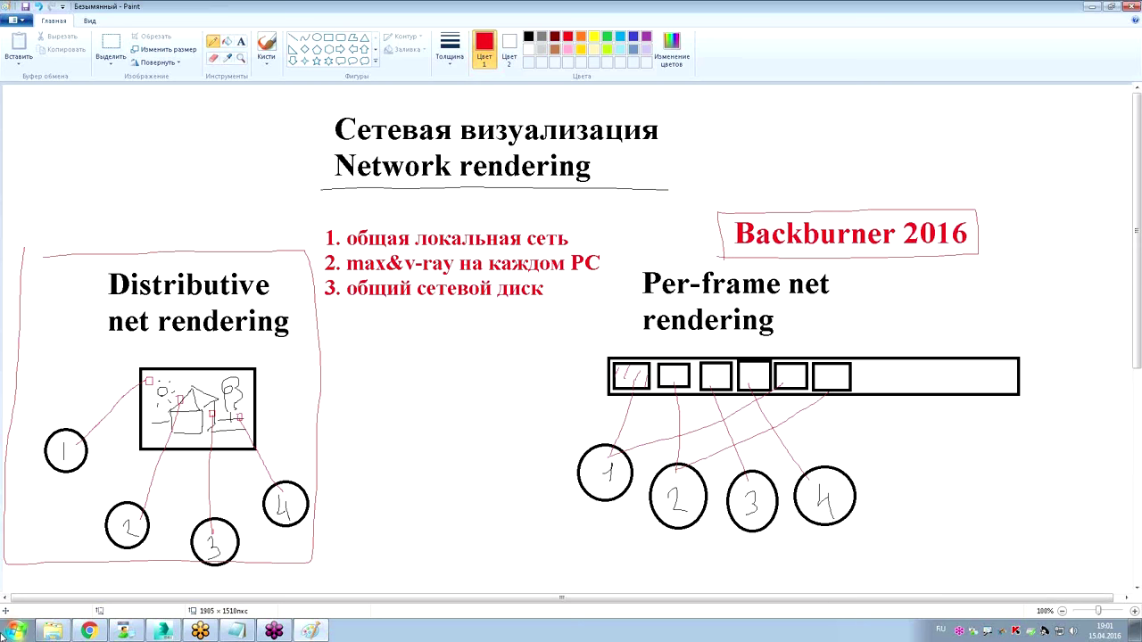
Open the Properties of the Server shortcut under Start > All Programs > Autodesk Backburner 2016.
click(16, 631)
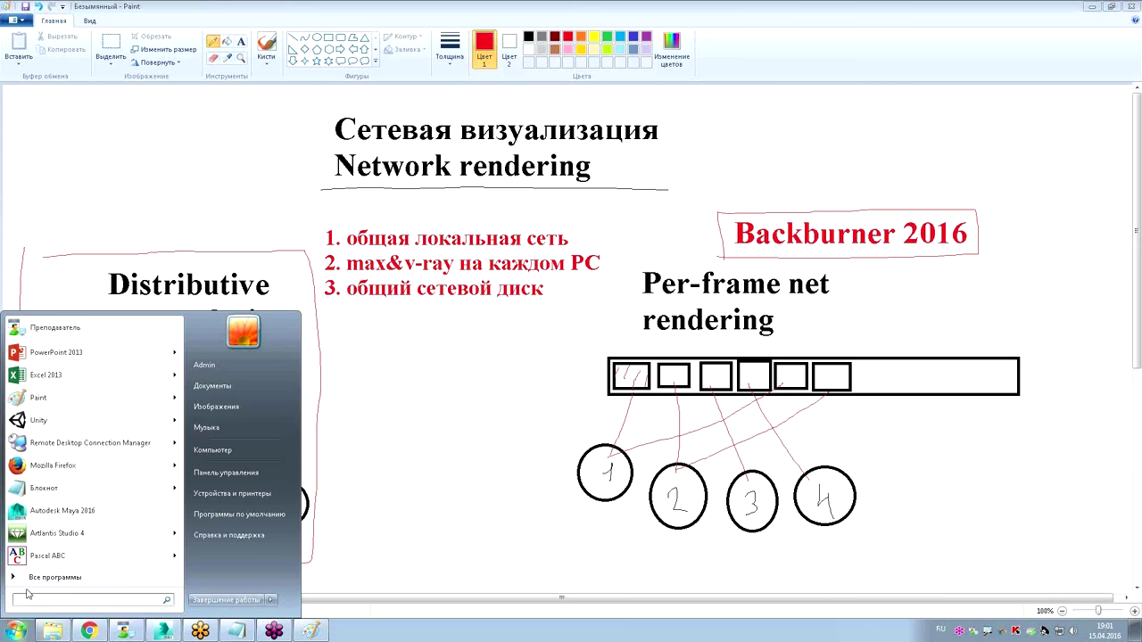
click(35, 578)
click(41, 357)
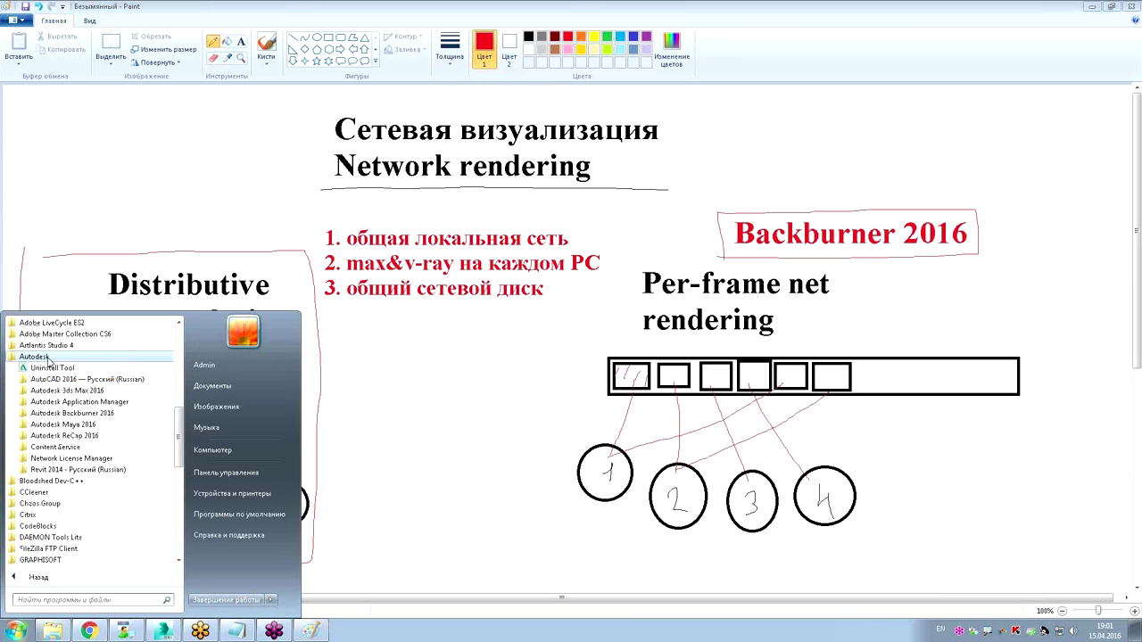
click(72, 414)
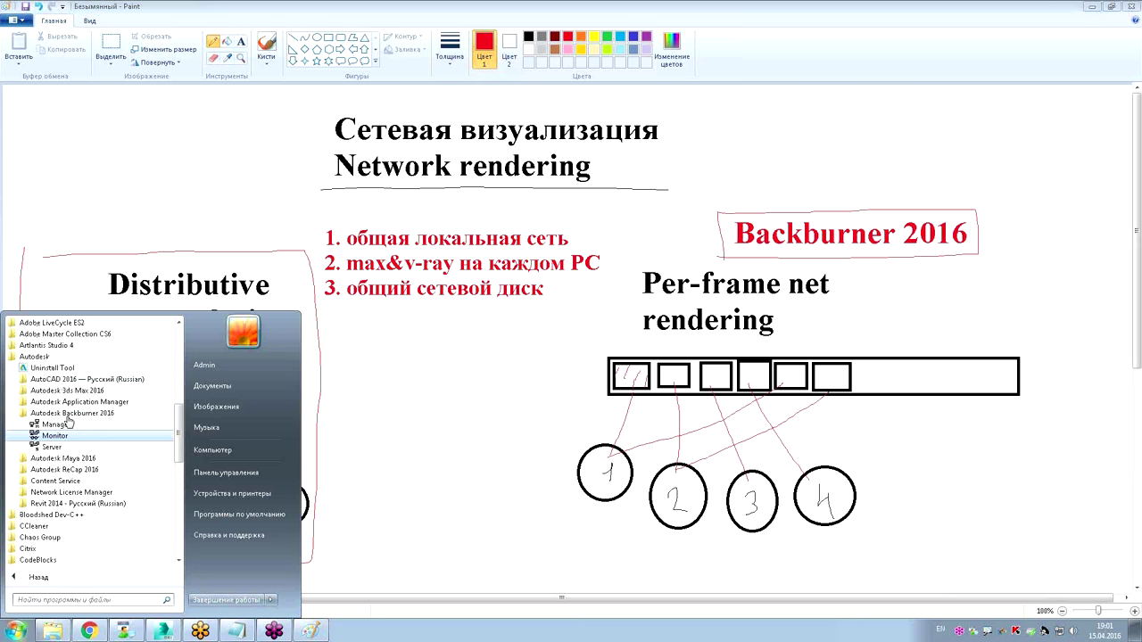
right_click(50, 446)
click(82, 449)
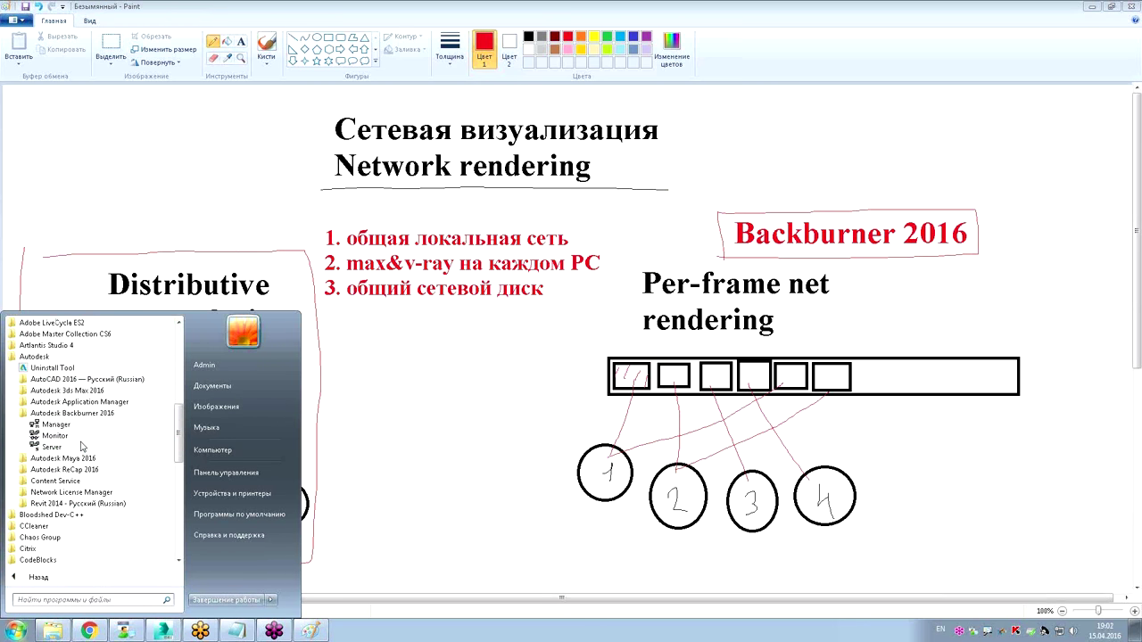
Copy the shortcut's target path with Копировать and close the properties window.
right_click(182, 422)
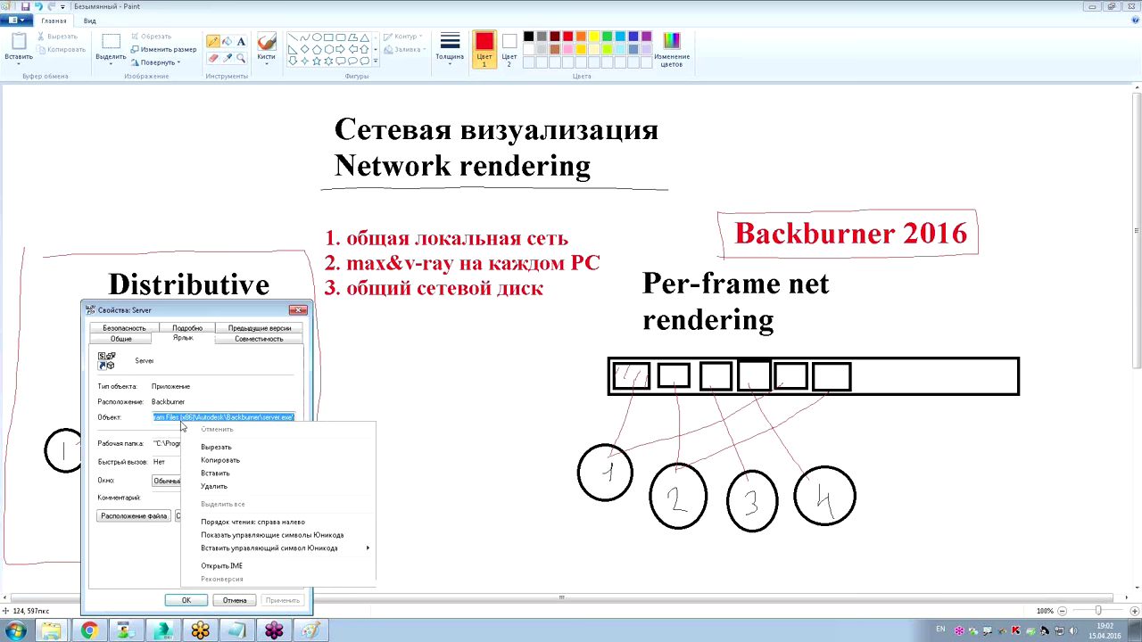
click(207, 466)
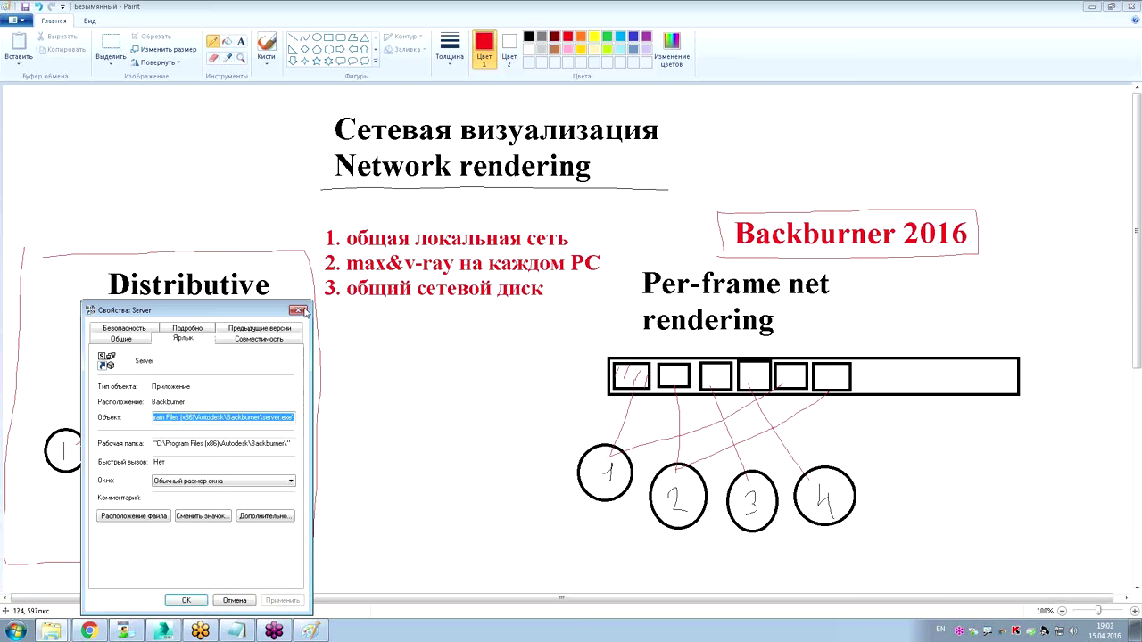
click(301, 310)
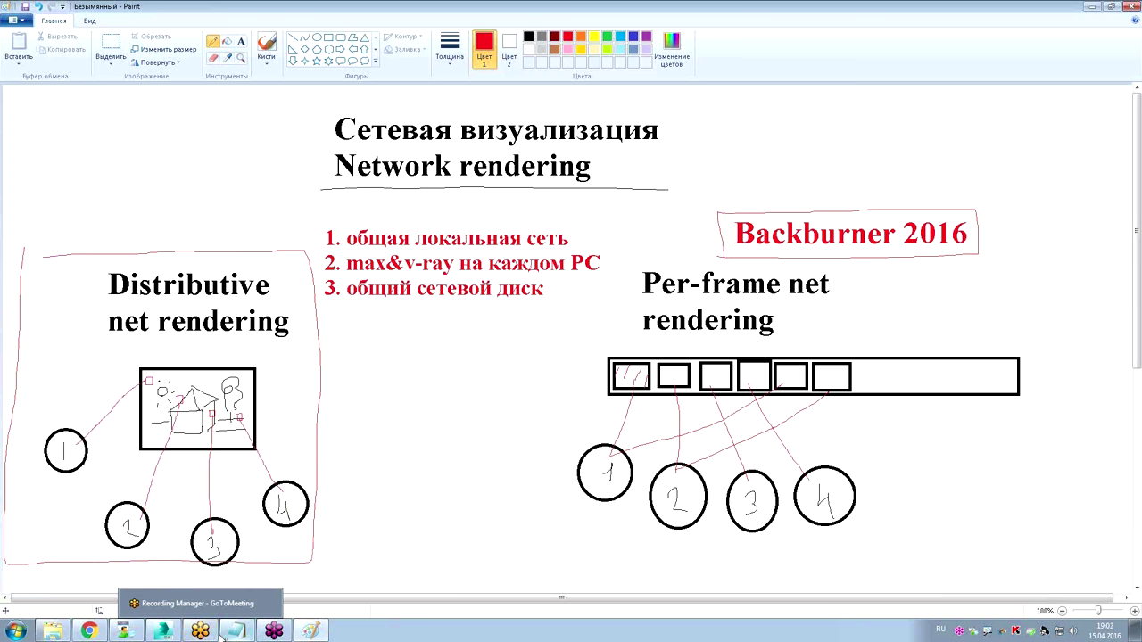
In the Netop classroom view, select STUDENT14, 12, 04, 09, 08, 07, 02 and 03.
click(236, 631)
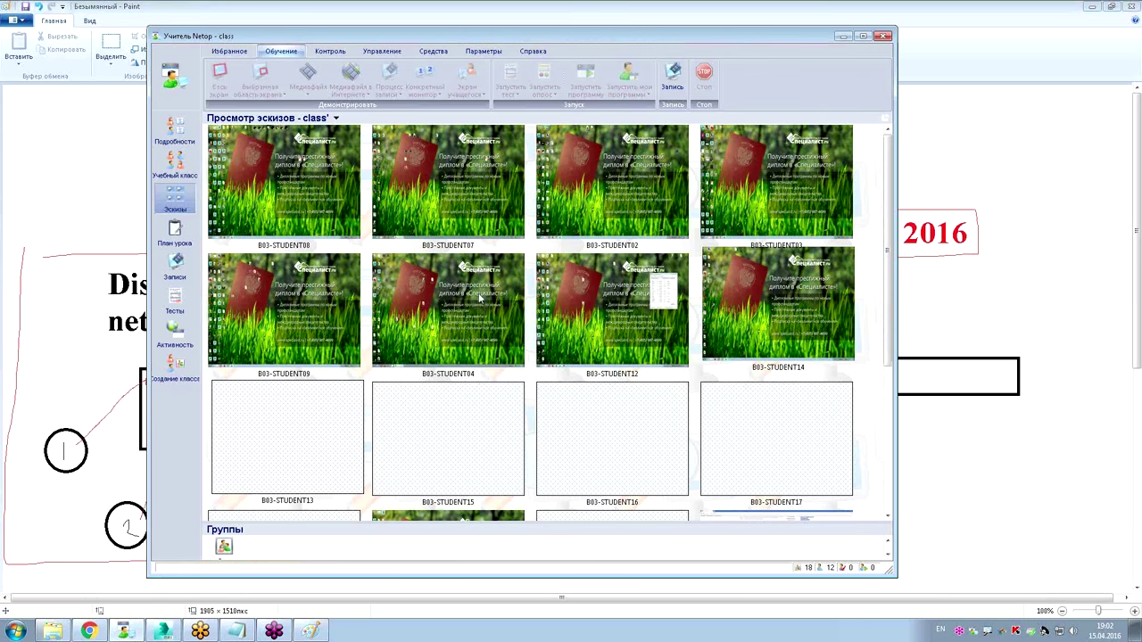
click(781, 327)
ctrl+click(568, 316)
ctrl+click(428, 312)
ctrl+click(301, 312)
ctrl+click(288, 211)
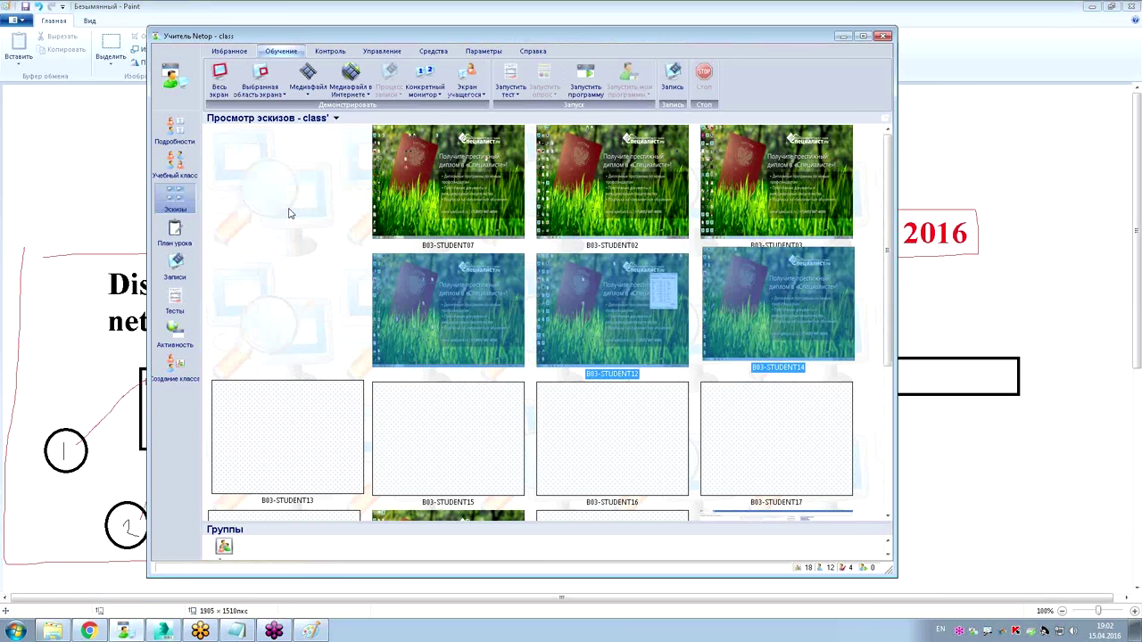
ctrl+click(437, 203)
ctrl+click(619, 196)
ctrl+click(775, 200)
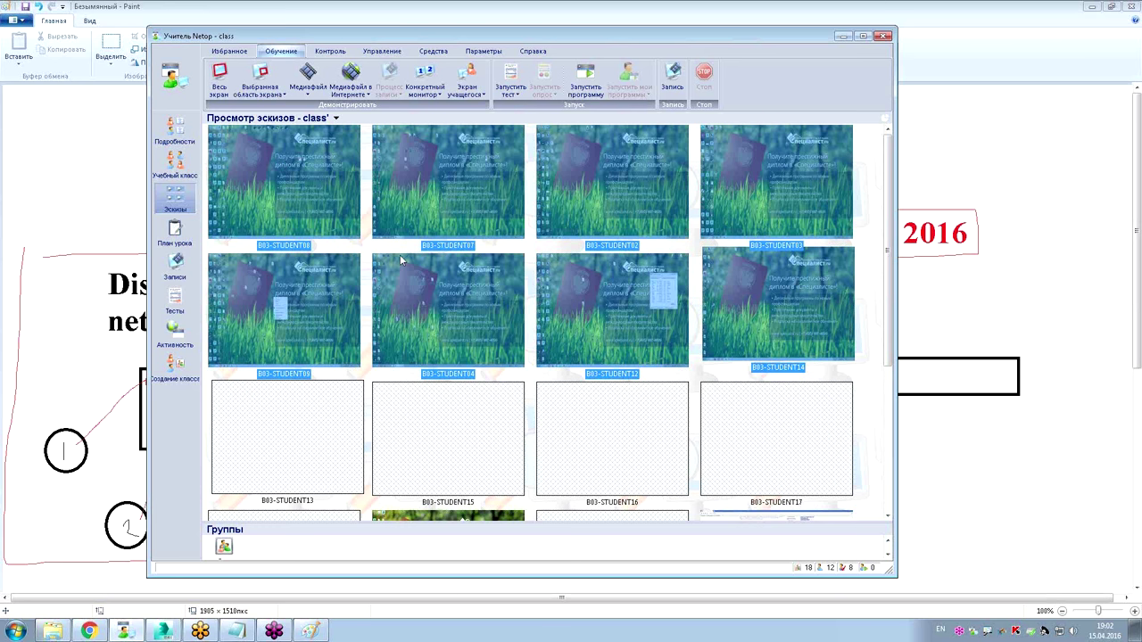
Browse the Контроль and Управление tabs, then open Запустить программу from Обучение.
click(335, 52)
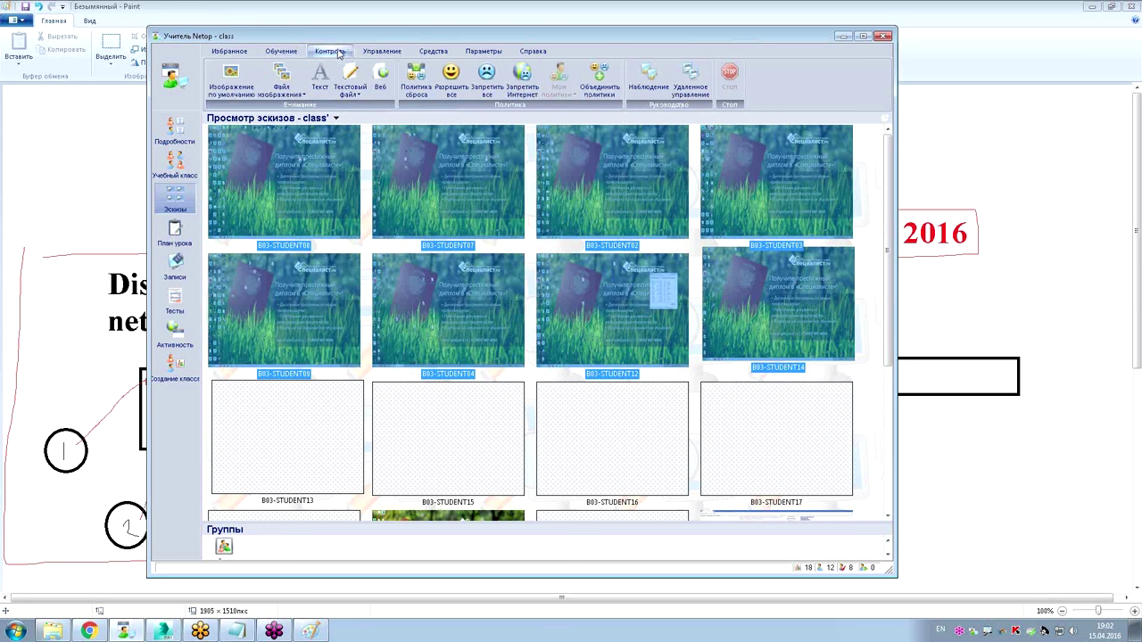
click(388, 53)
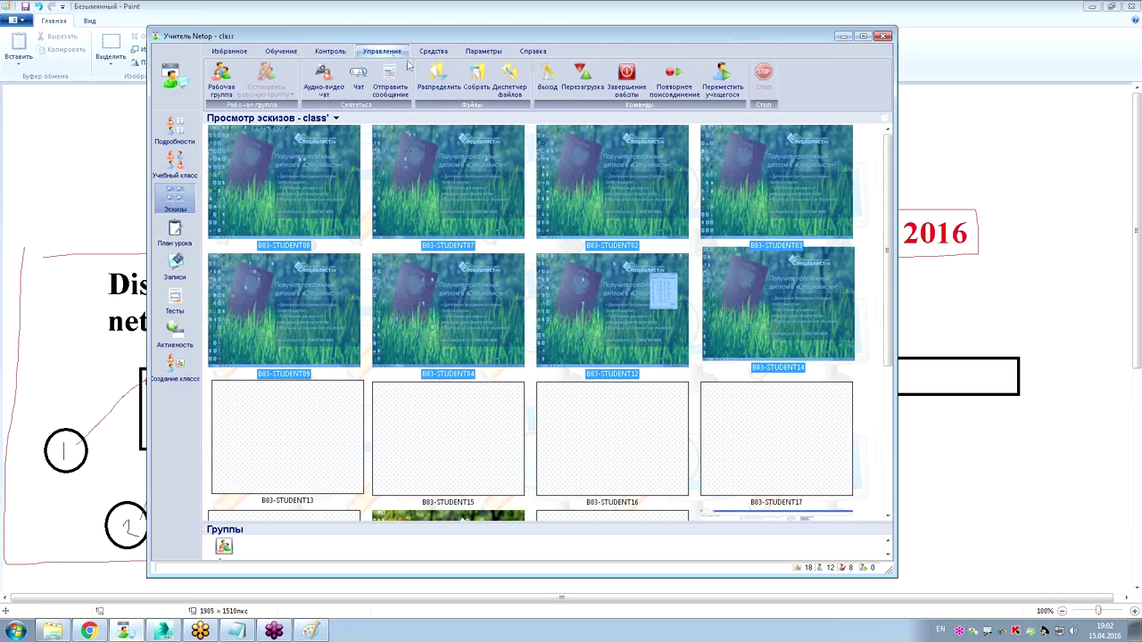
click(281, 52)
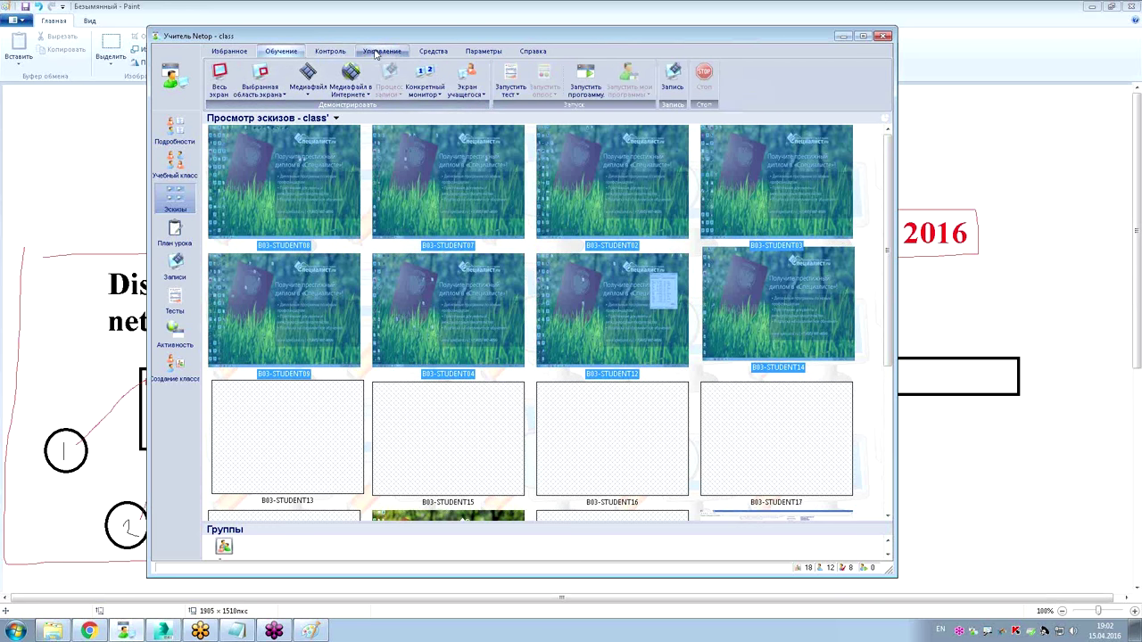
click(585, 78)
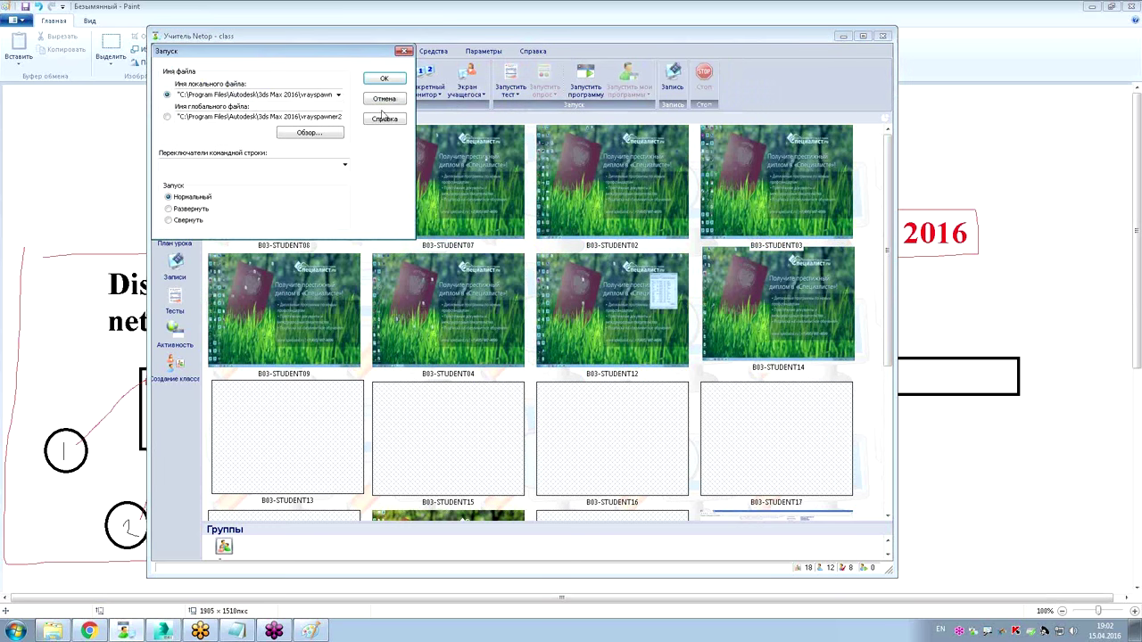
Replace the local file path with C:\Program Files (x86)\Autodesk\Backburner\server.exe and launch it.
click(293, 90)
double_click(293, 90)
text("C:\Program Files (x86)\Autodesk\Backburner\server.exe")
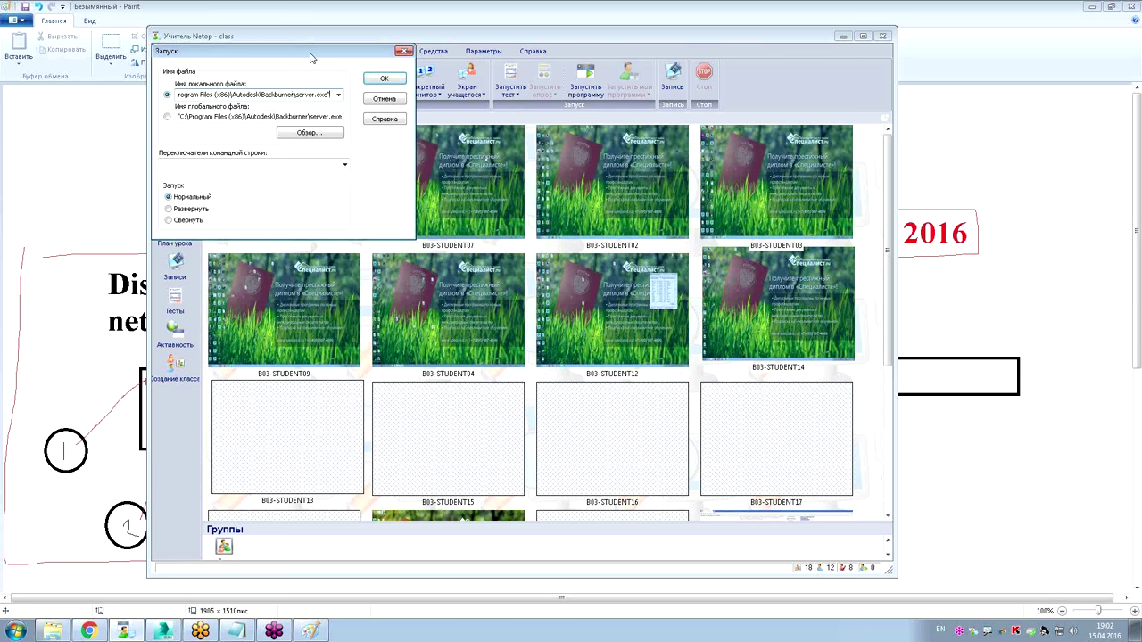
click(384, 80)
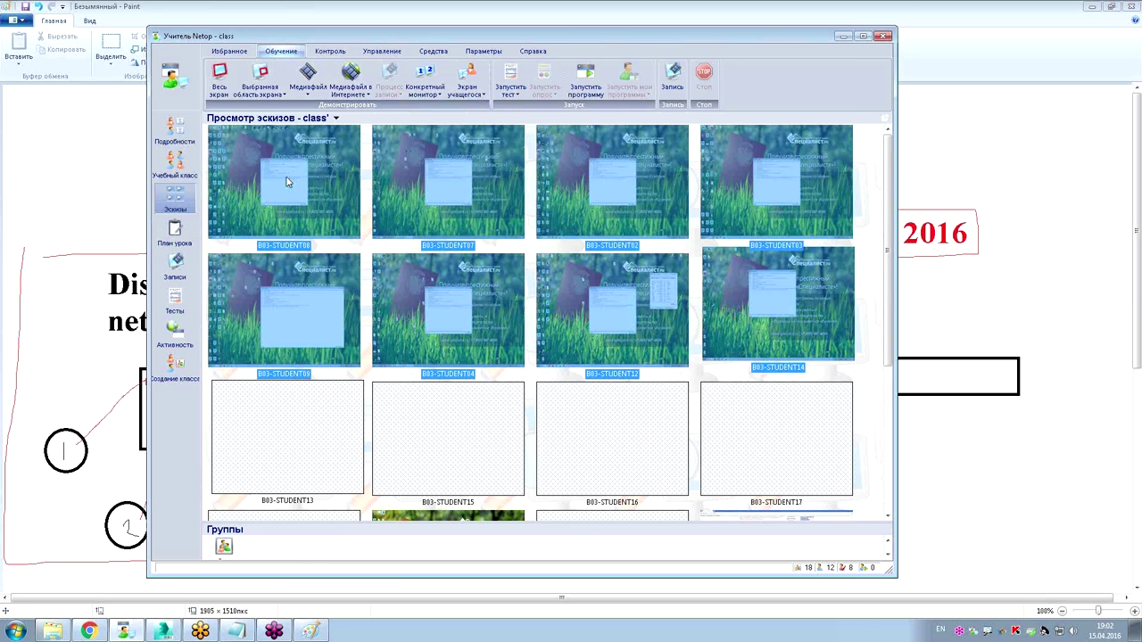
Remotely view B03-STUDENT04's desktop to verify Backburner Server is running, then close the view.
click(451, 311)
double_click(451, 311)
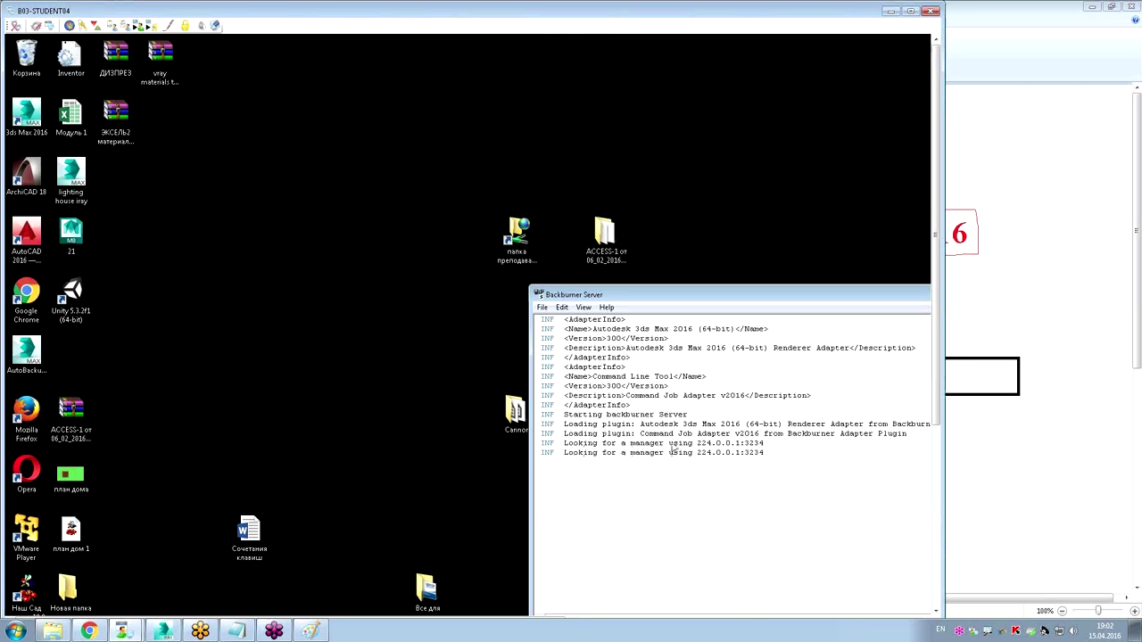
click(930, 11)
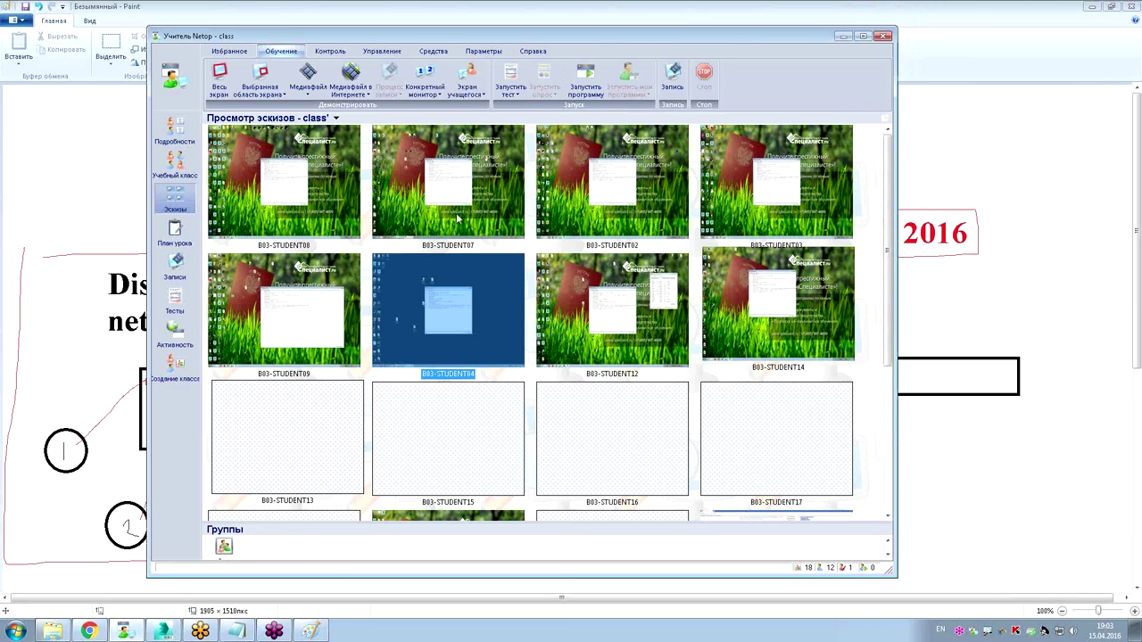
Launch Backburner Manager from Autodesk Backburner 2016, move its window upper left and make it slightly taller.
click(15, 631)
click(37, 580)
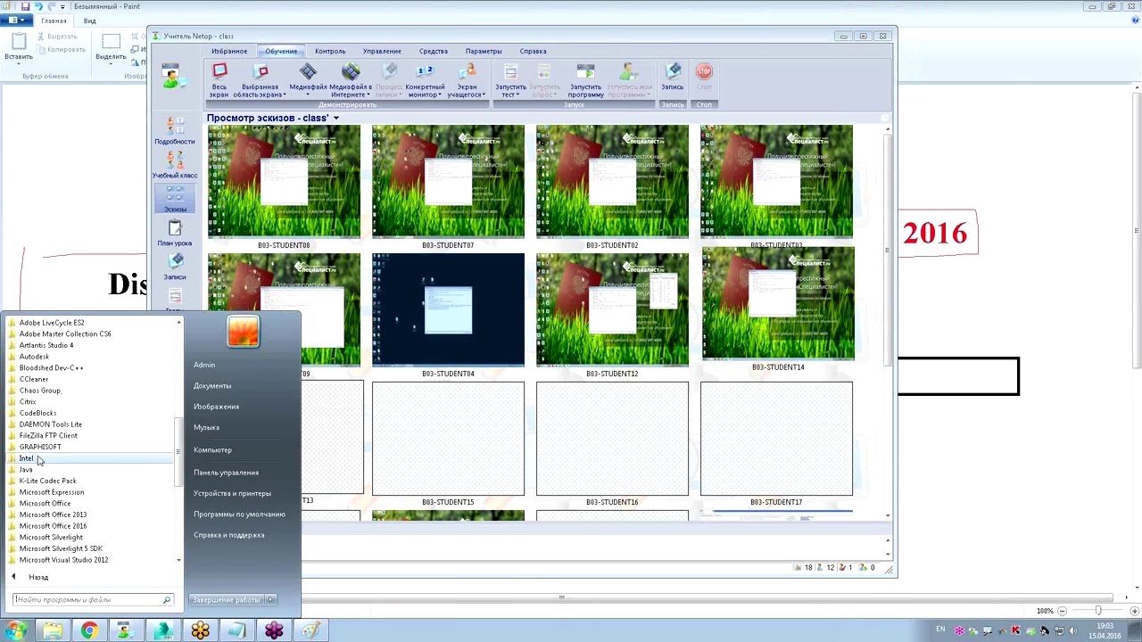
click(48, 359)
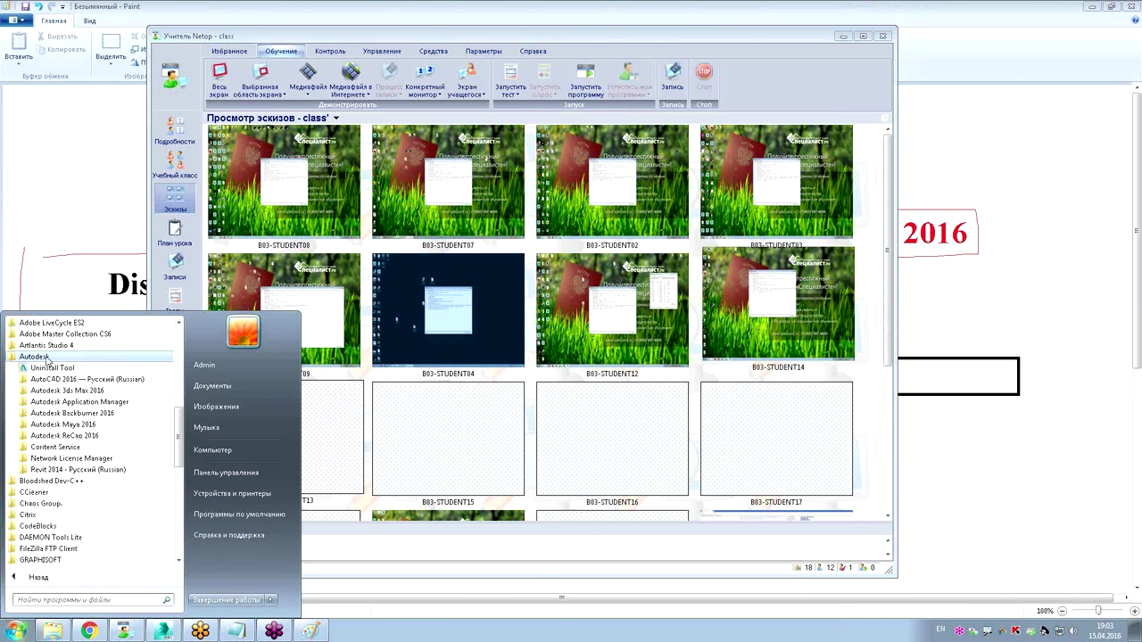
click(64, 413)
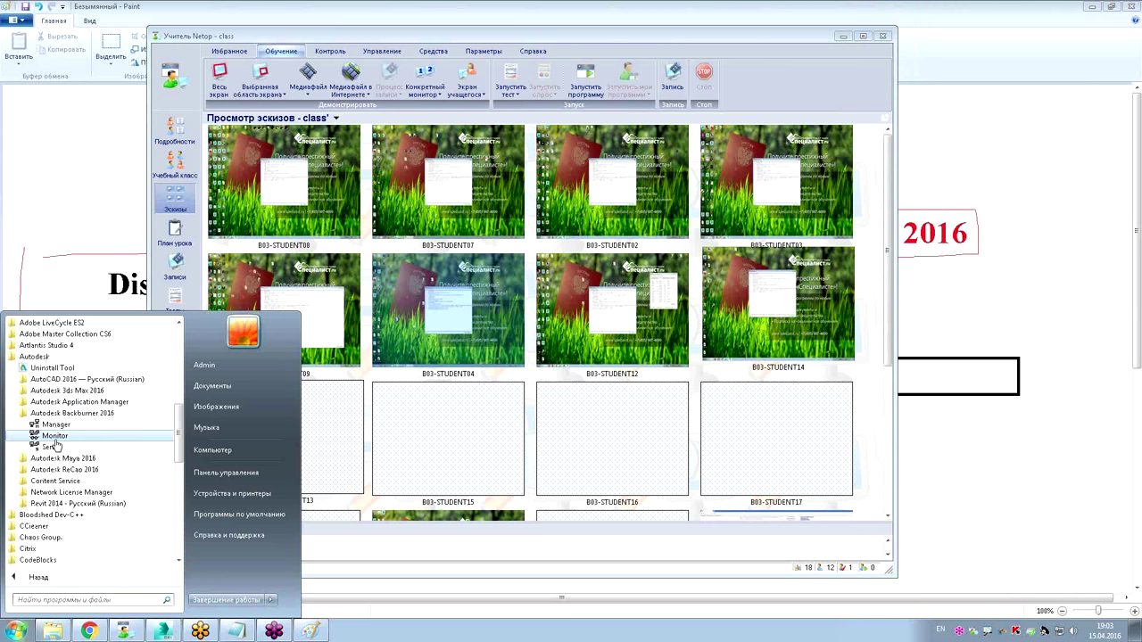
click(56, 425)
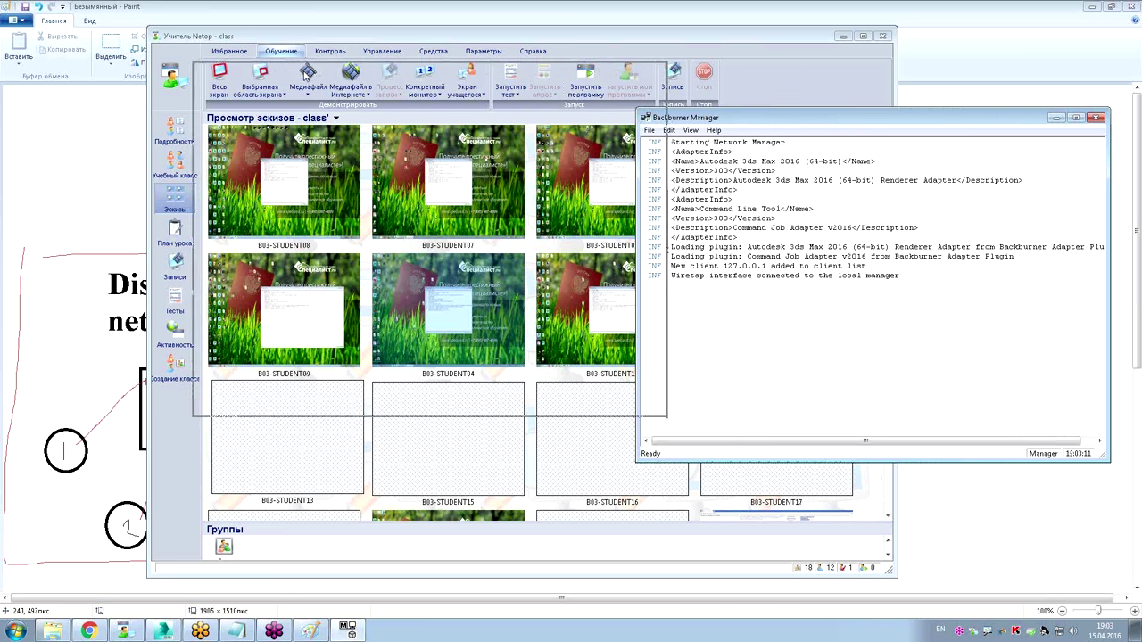
drag(747, 121, 305, 75)
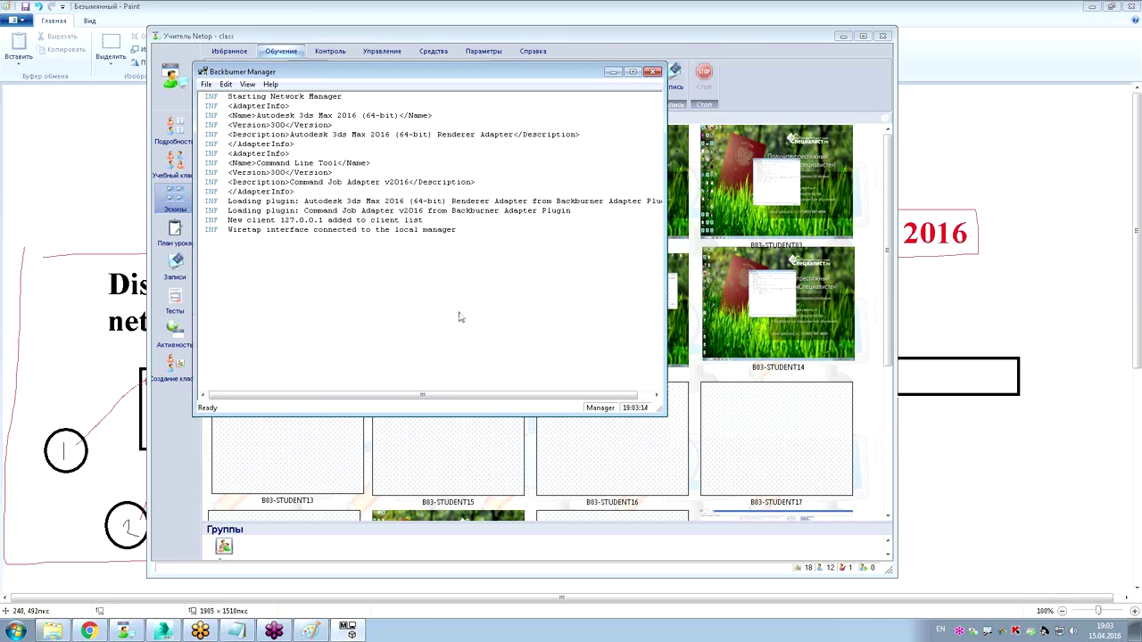
drag(468, 413, 471, 453)
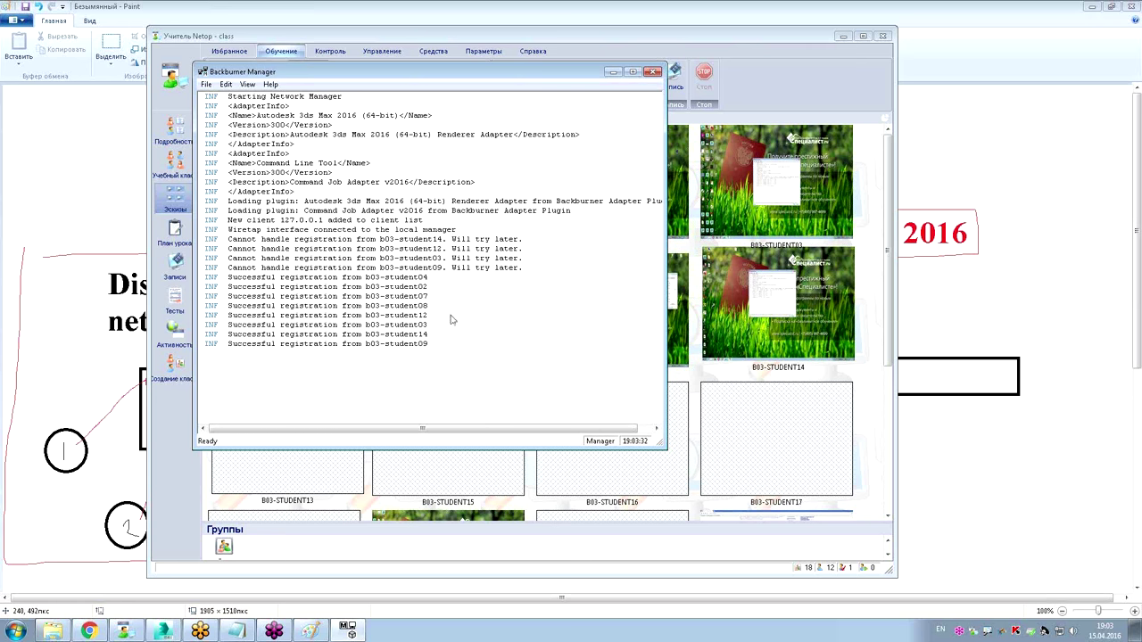
Remotely view B03-STUDENT04's desktop from the classroom thumbnails, then close the view.
click(787, 298)
click(612, 311)
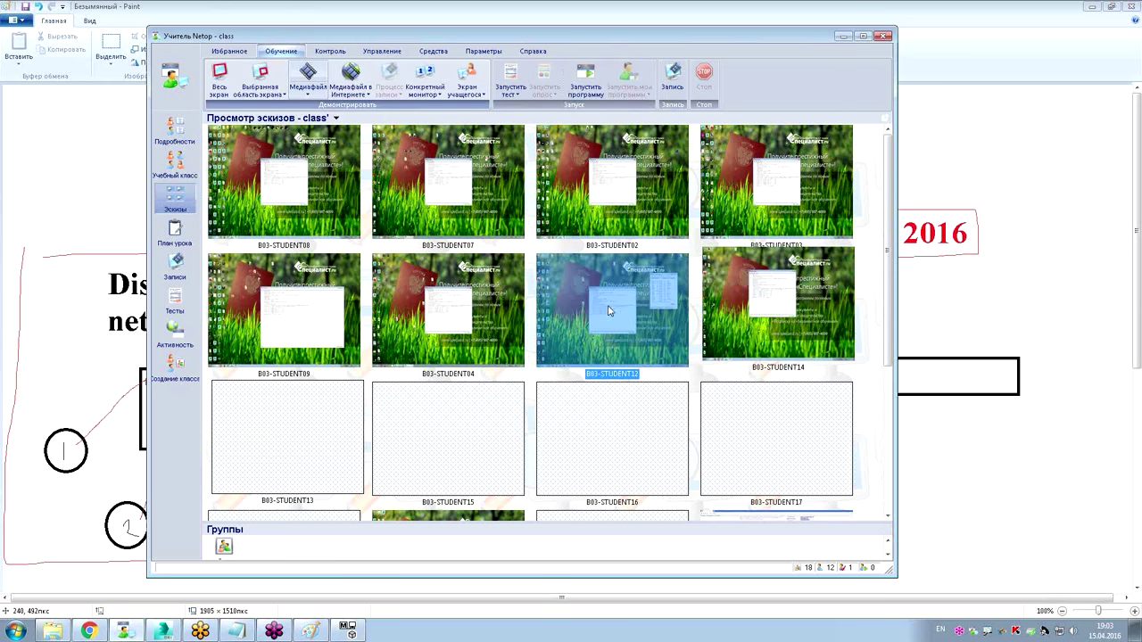
click(451, 314)
double_click(446, 298)
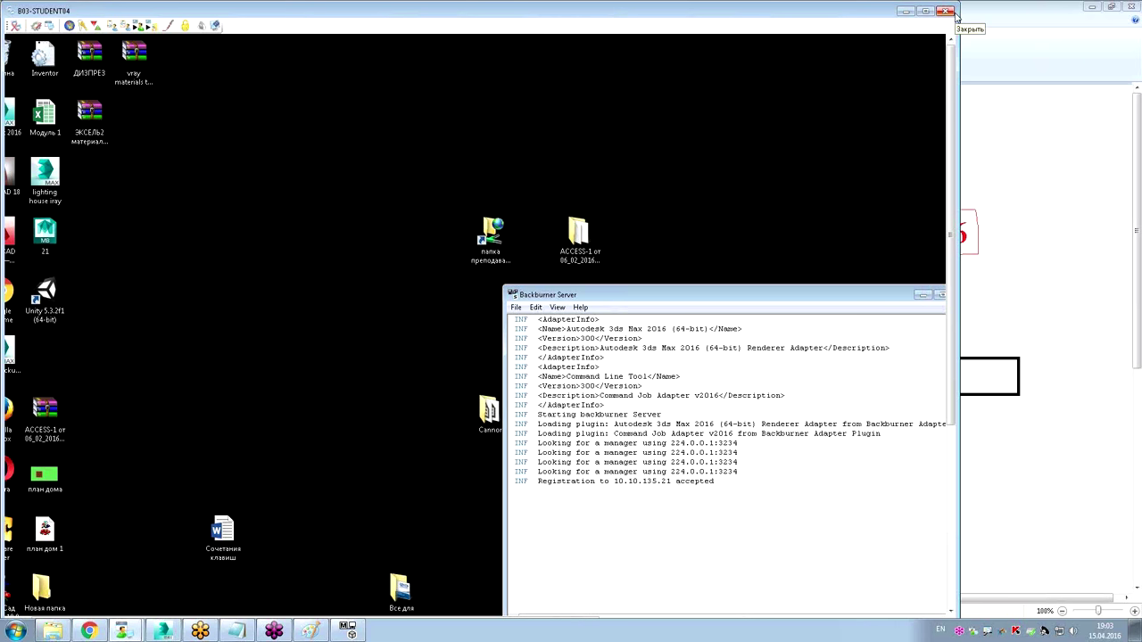
click(947, 11)
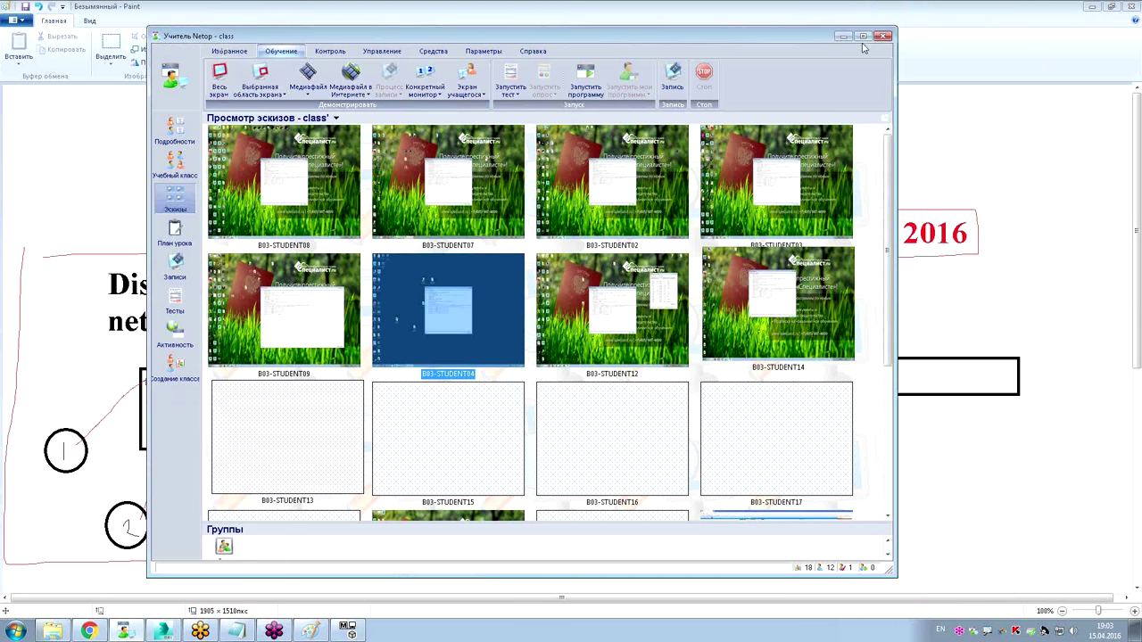
Review the Manager log's server registrations, minimize it, and reopen All Programs.
click(348, 631)
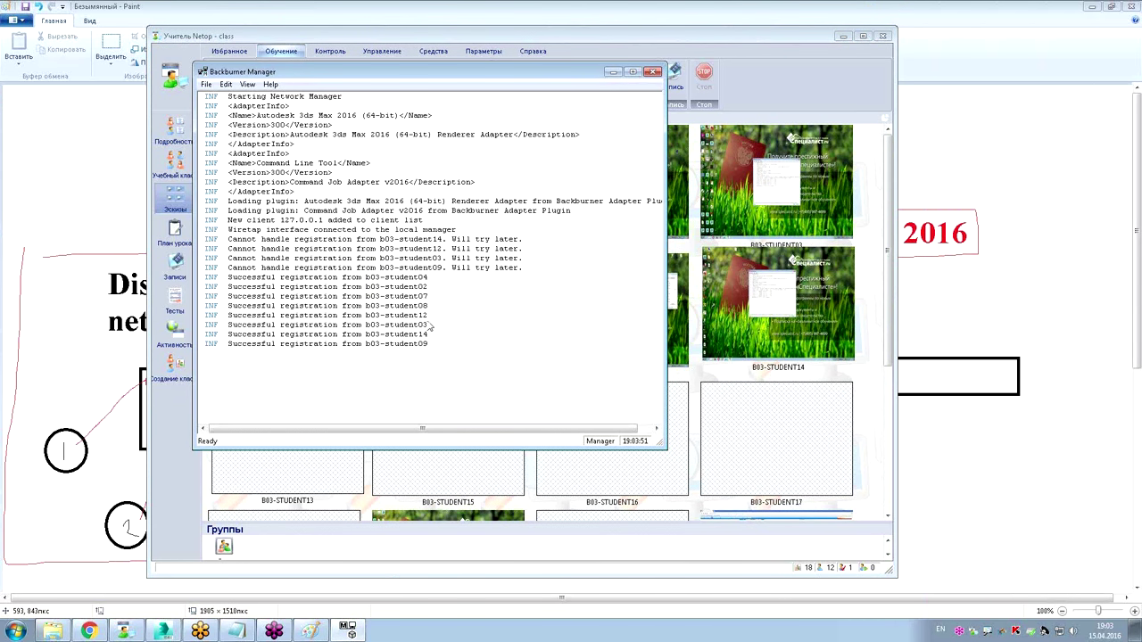
mouse_move(428, 204)
mouse_down()
mouse_move(420, 364)
mouse_move(134, 392)
mouse_up()
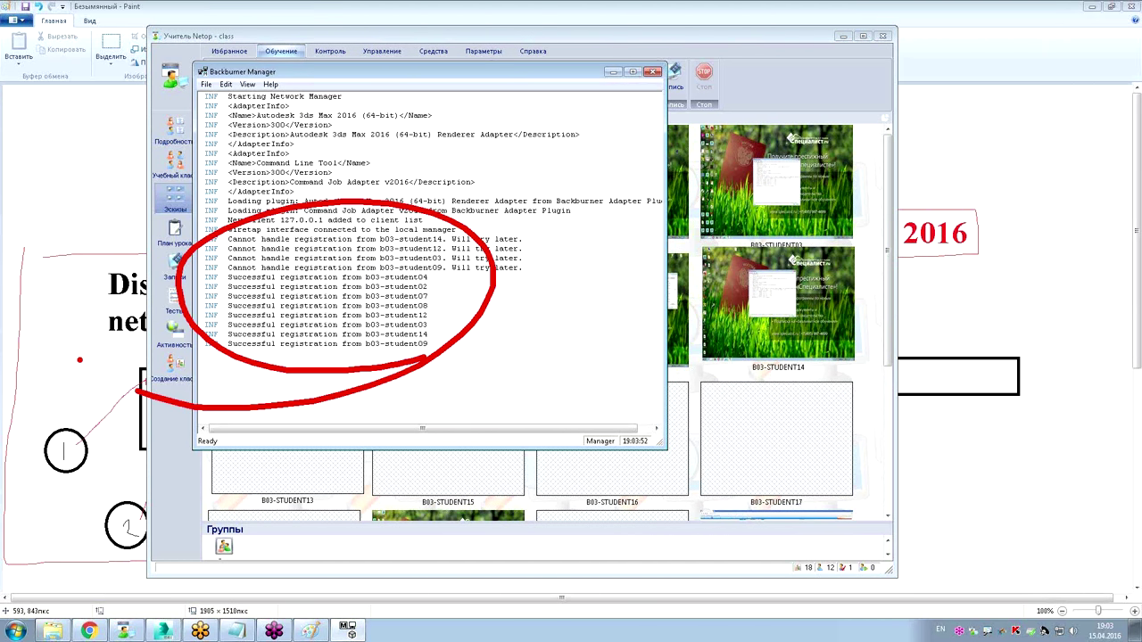
key(Escape)
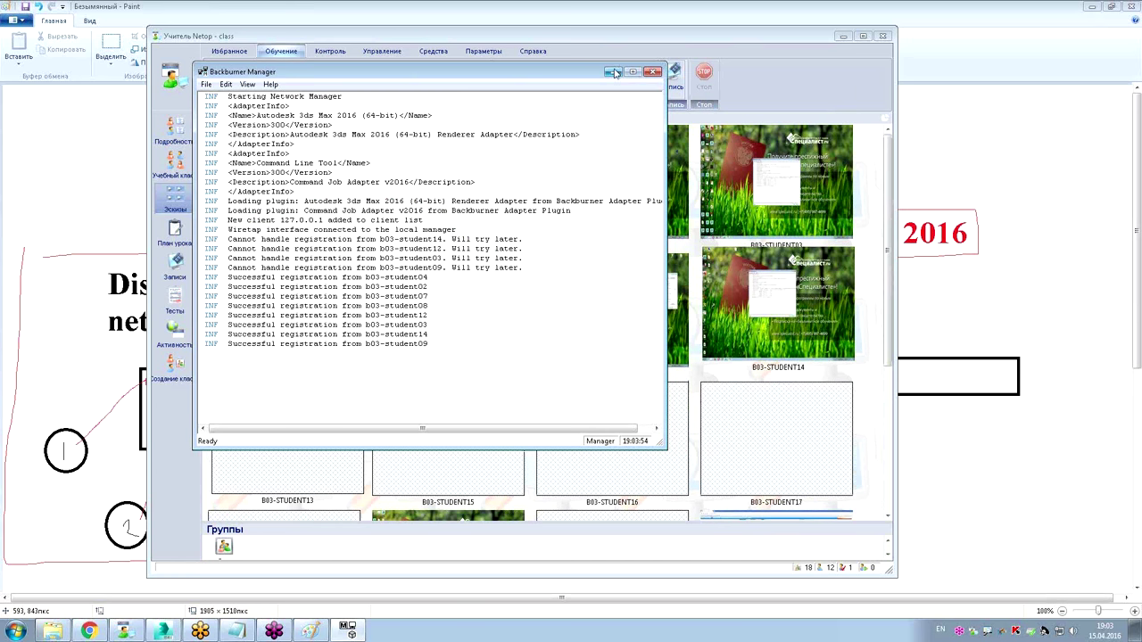
click(614, 73)
click(15, 631)
click(36, 578)
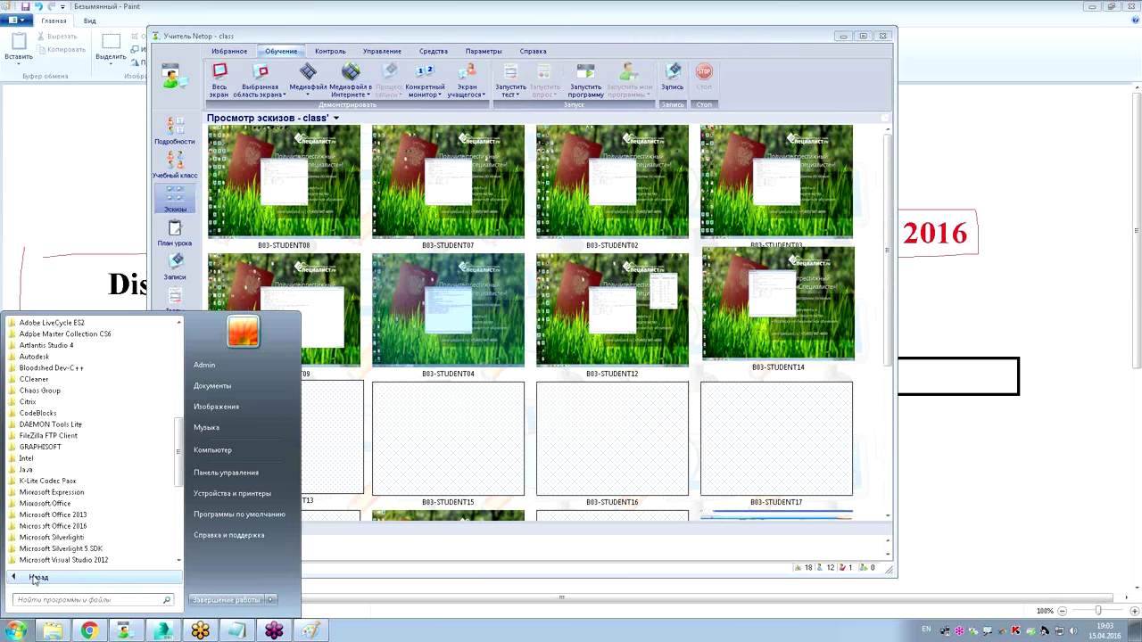
Start Backburner Queue Monitor from Autodesk > Autodesk Backburner 2016.
click(56, 360)
click(68, 413)
click(61, 437)
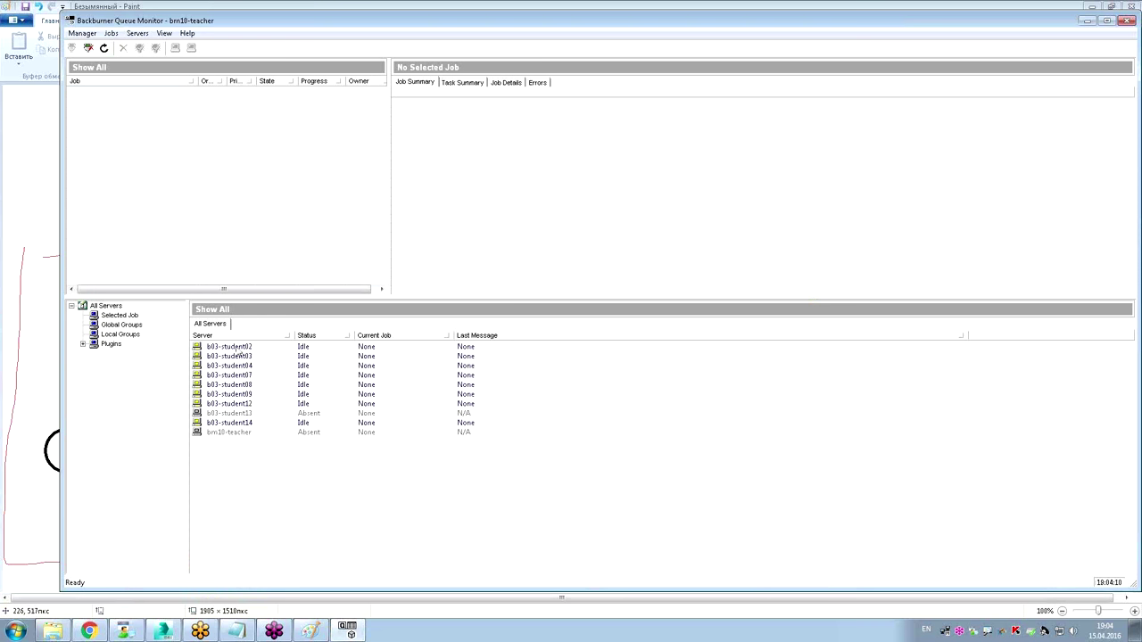
Delete the absent b03-student13 server via Delete Server... and confirm the removal.
click(249, 413)
click(290, 488)
click(303, 415)
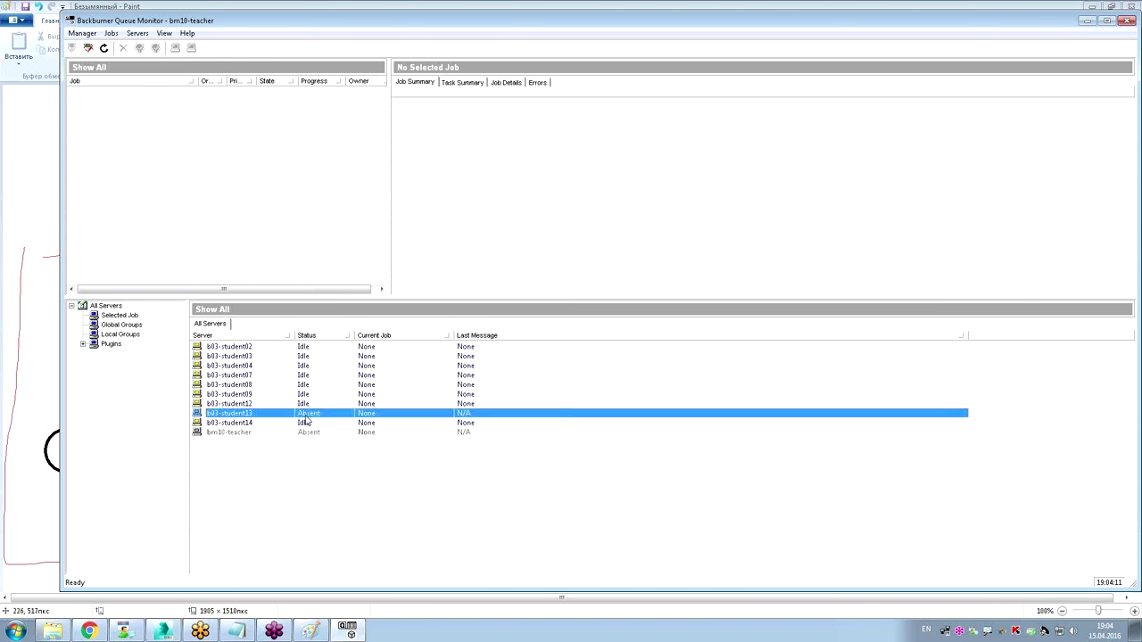
right_click(306, 416)
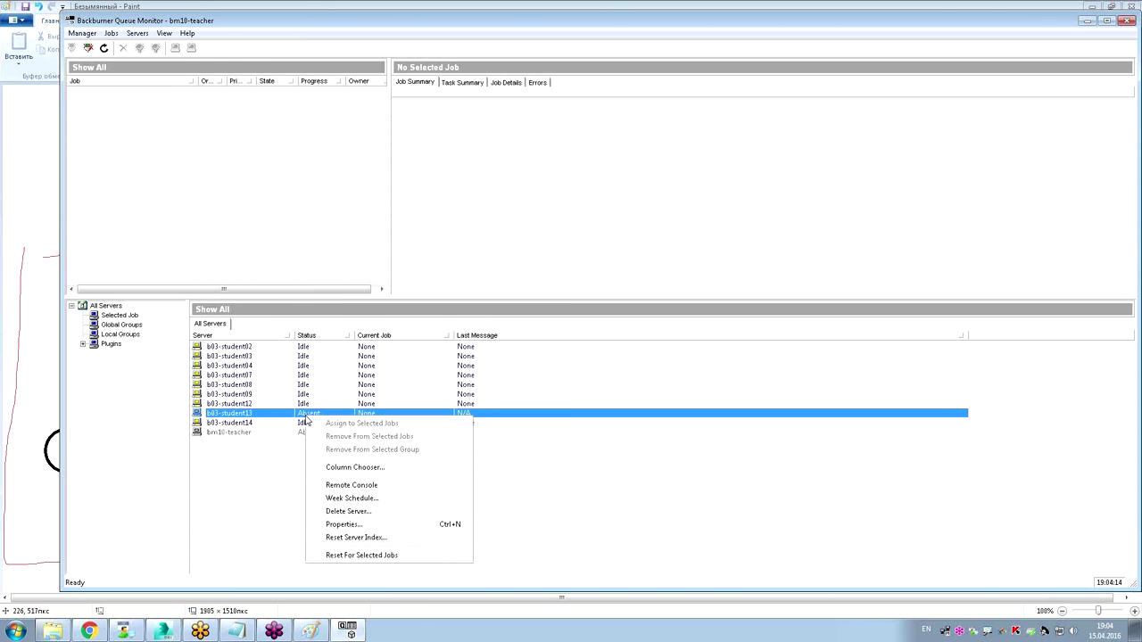
click(355, 511)
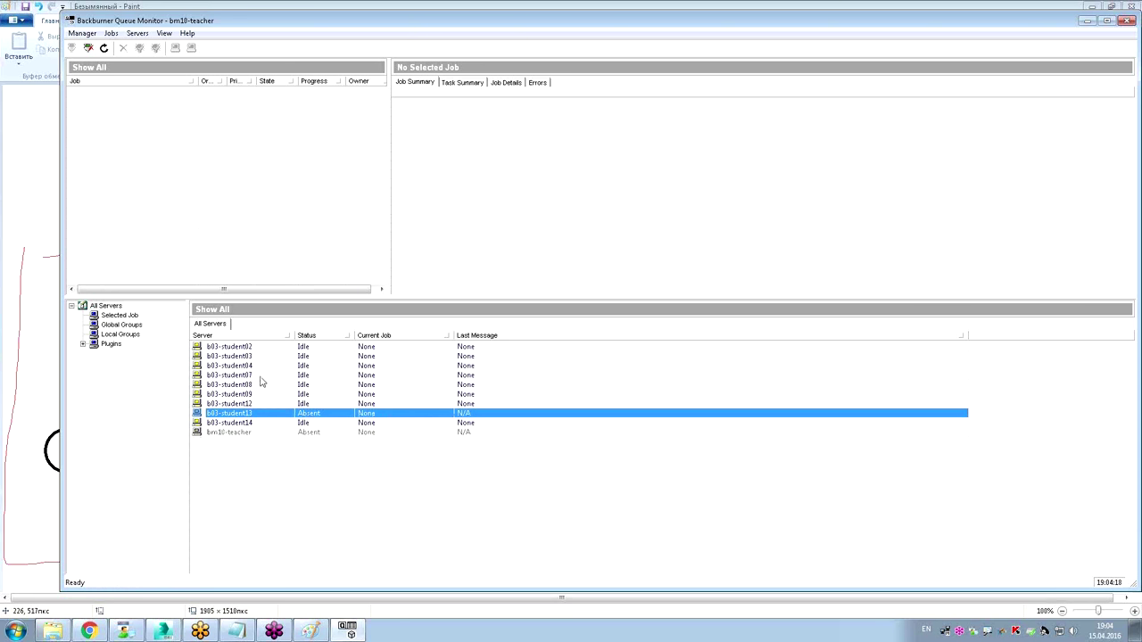
click(242, 350)
click(242, 366)
Go over the eight idle student servers, marking them with ZoomIt, then minimize the Queue Monitor.
click(241, 376)
click(241, 403)
click(240, 413)
click(237, 423)
click(321, 442)
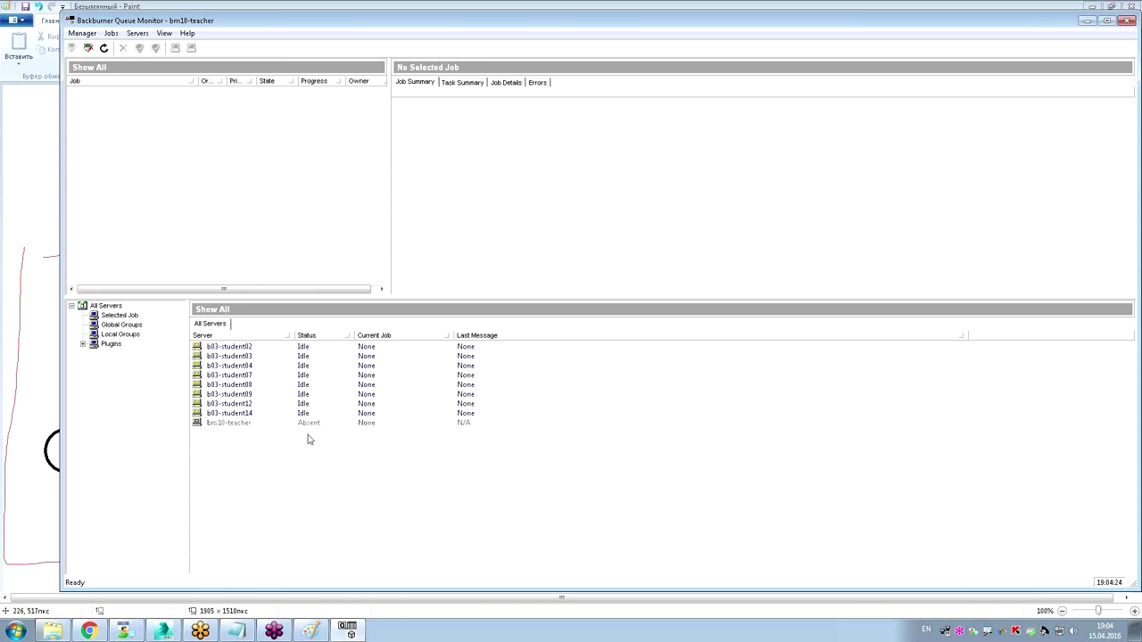
key(ctrl+1)
mouse_move(334, 391)
mouse_down()
mouse_move(307, 436)
mouse_move(250, 460)
mouse_up()
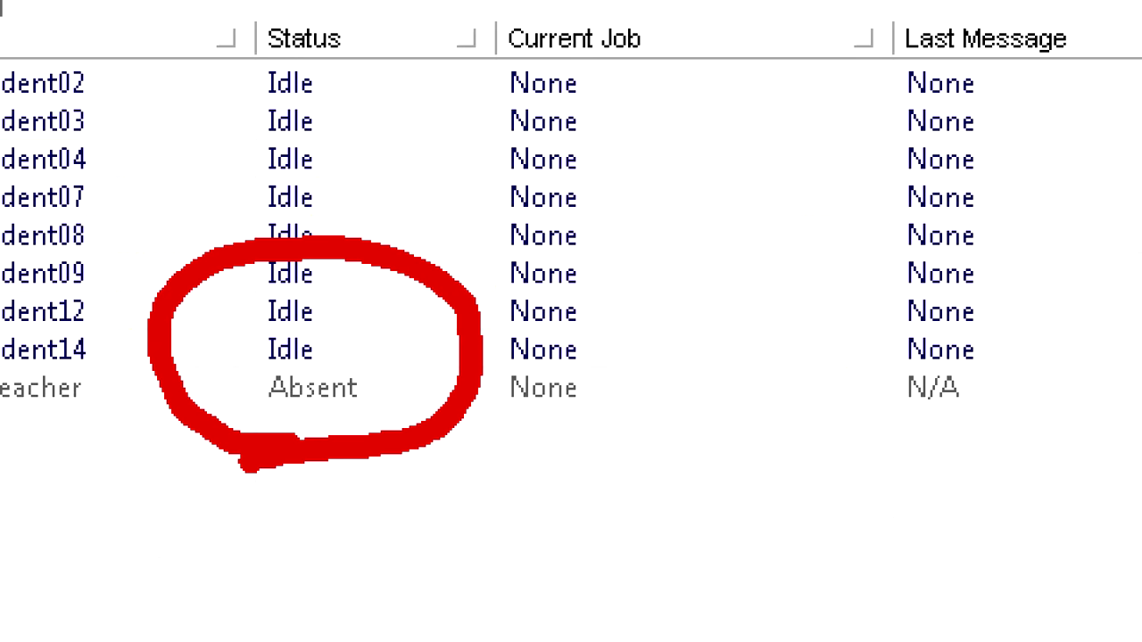
key(Escape)
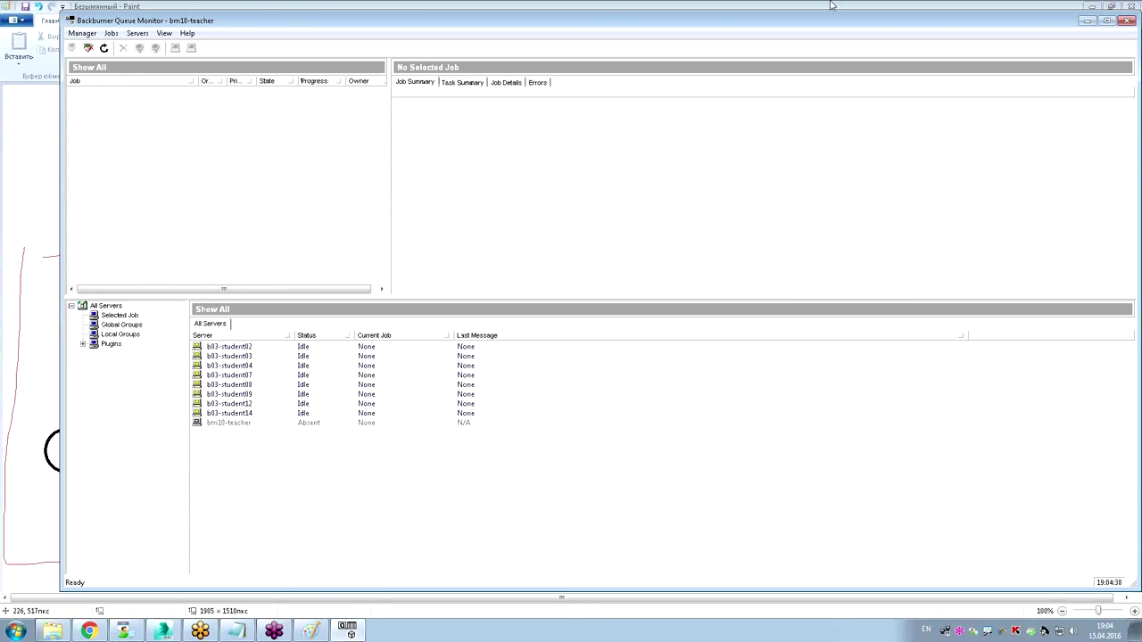
click(1089, 23)
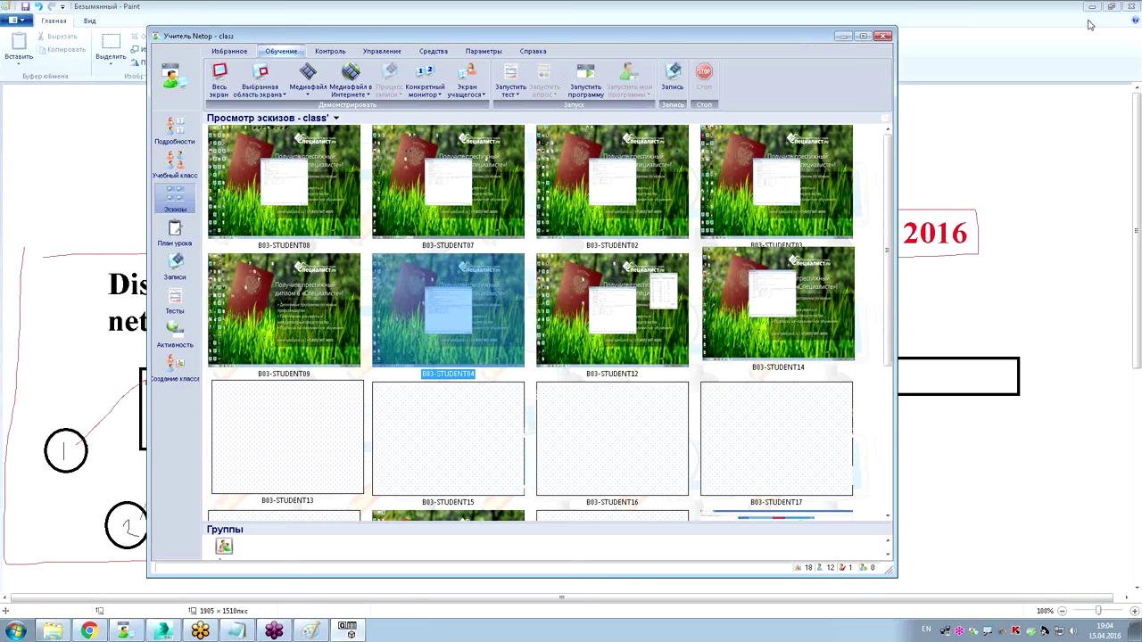
Open flag.max from Z:\network rendering\flag using the Open dialog's History list.
click(843, 36)
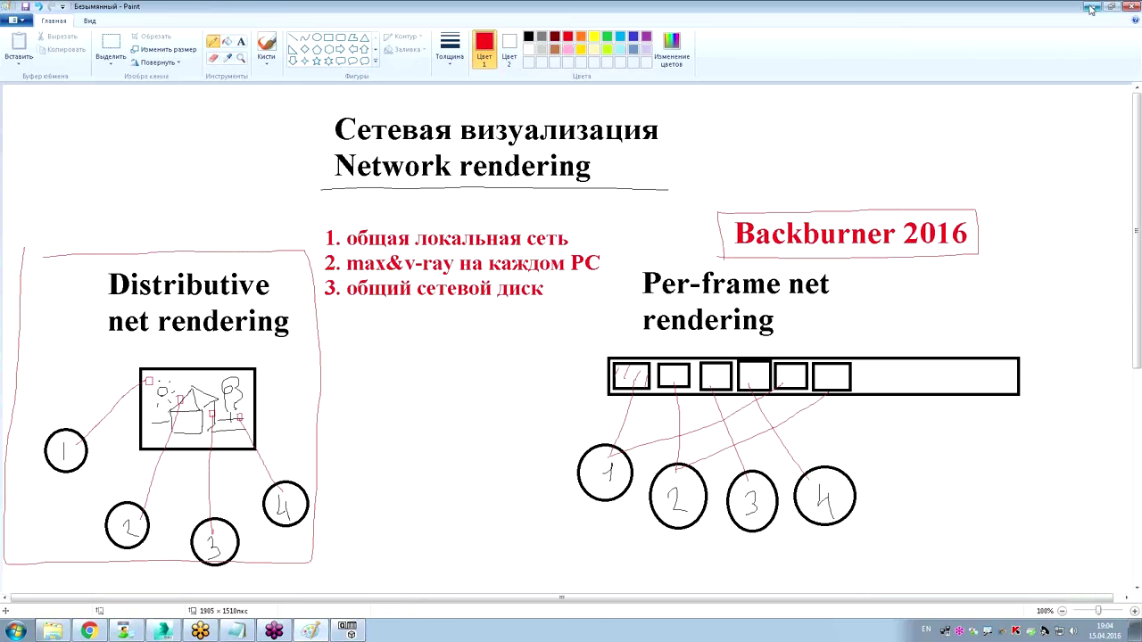
click(1092, 6)
click(226, 216)
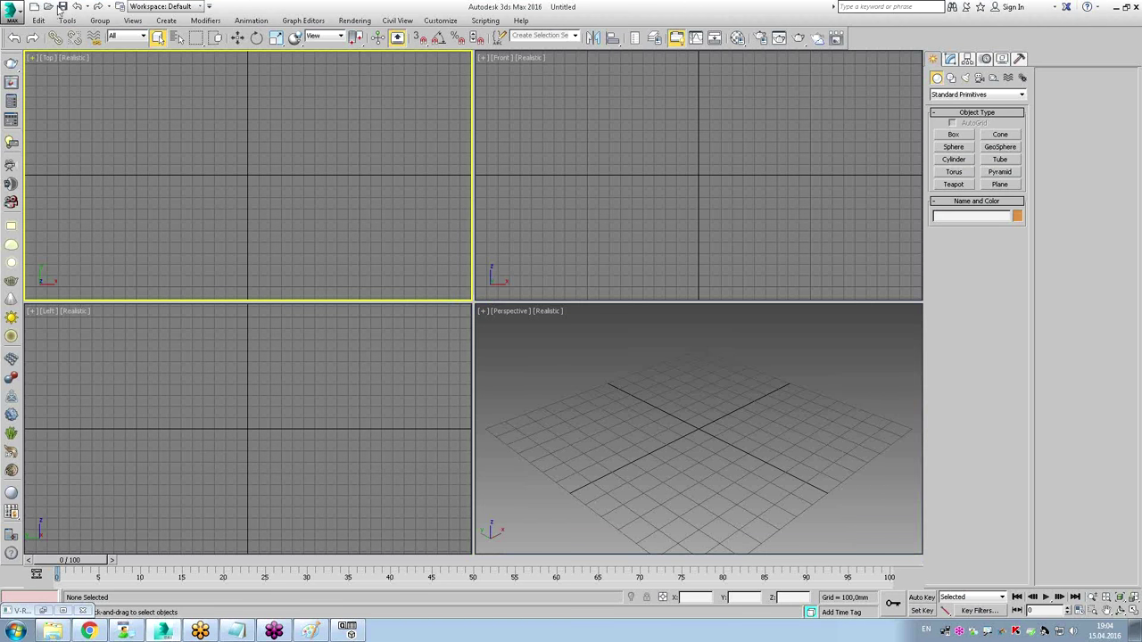
click(48, 6)
click(104, 29)
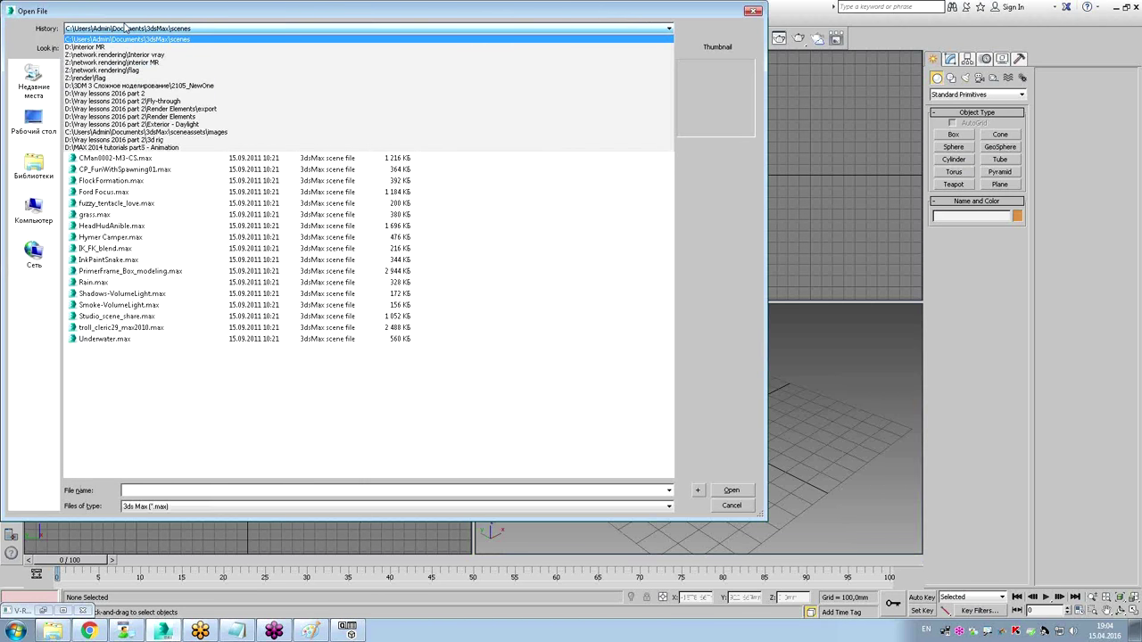
click(117, 71)
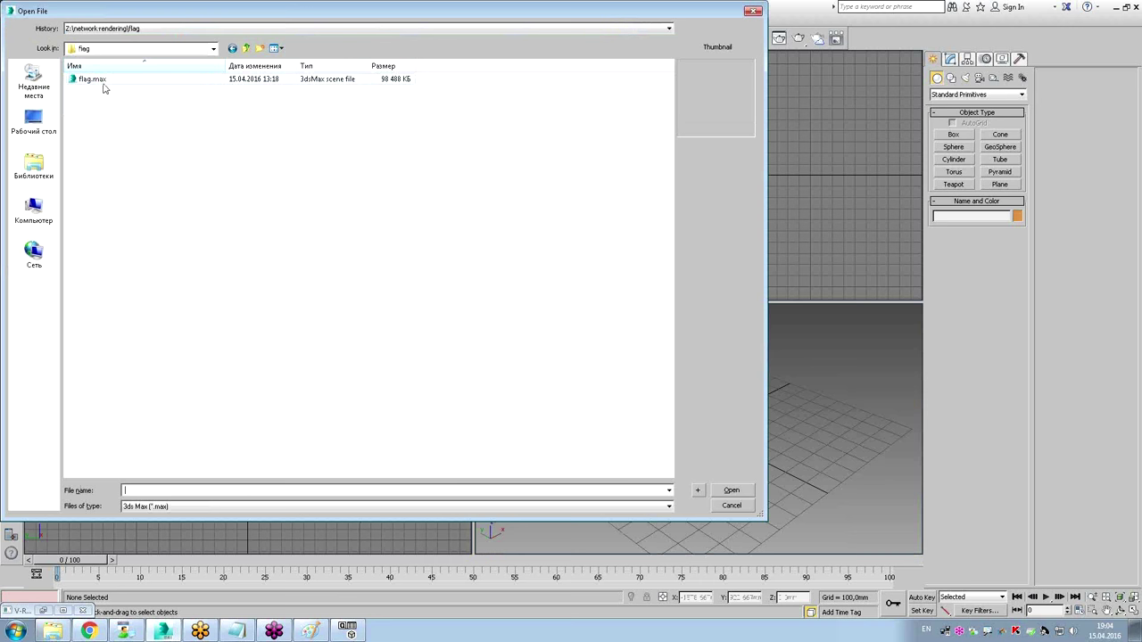
click(102, 83)
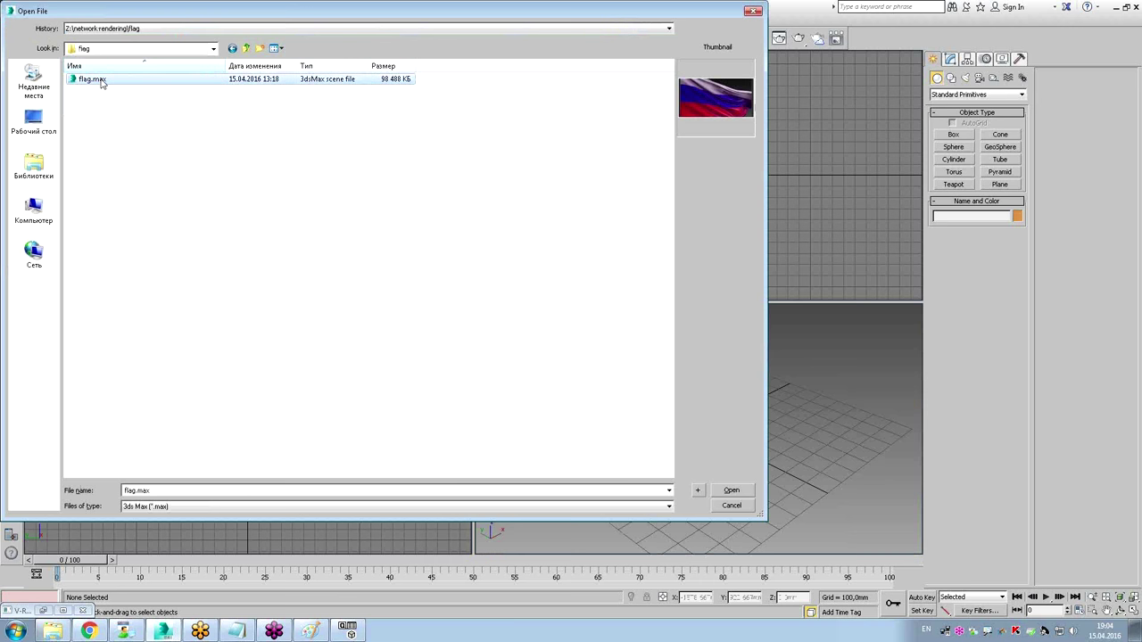
double_click(101, 83)
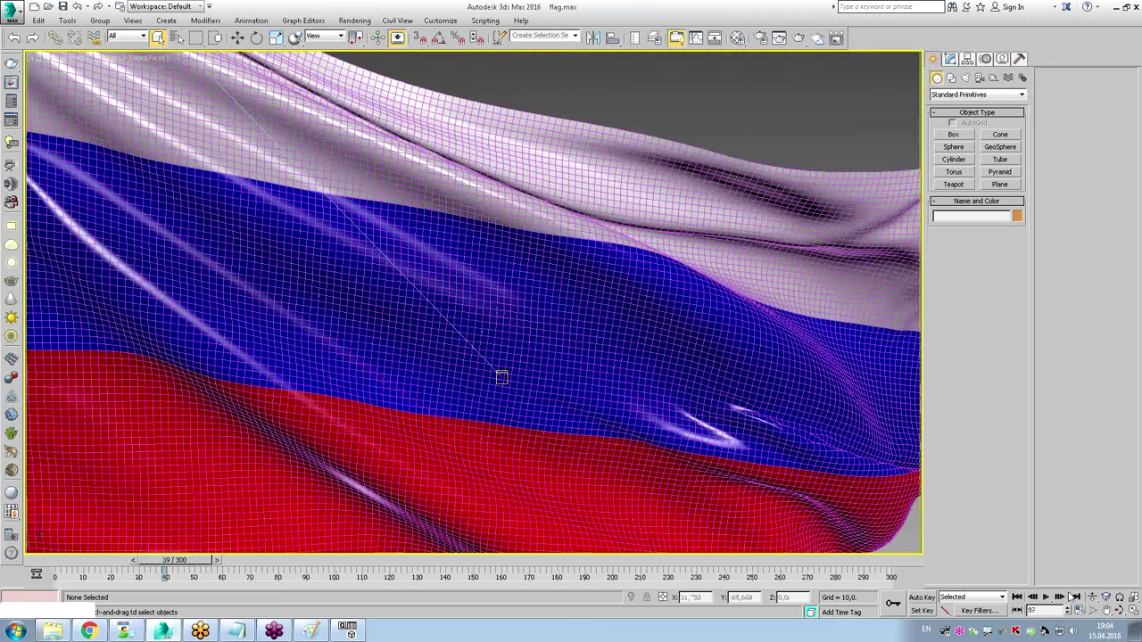
Play the flag animation, stop it at frame 122, and open Render Setup.
click(1047, 598)
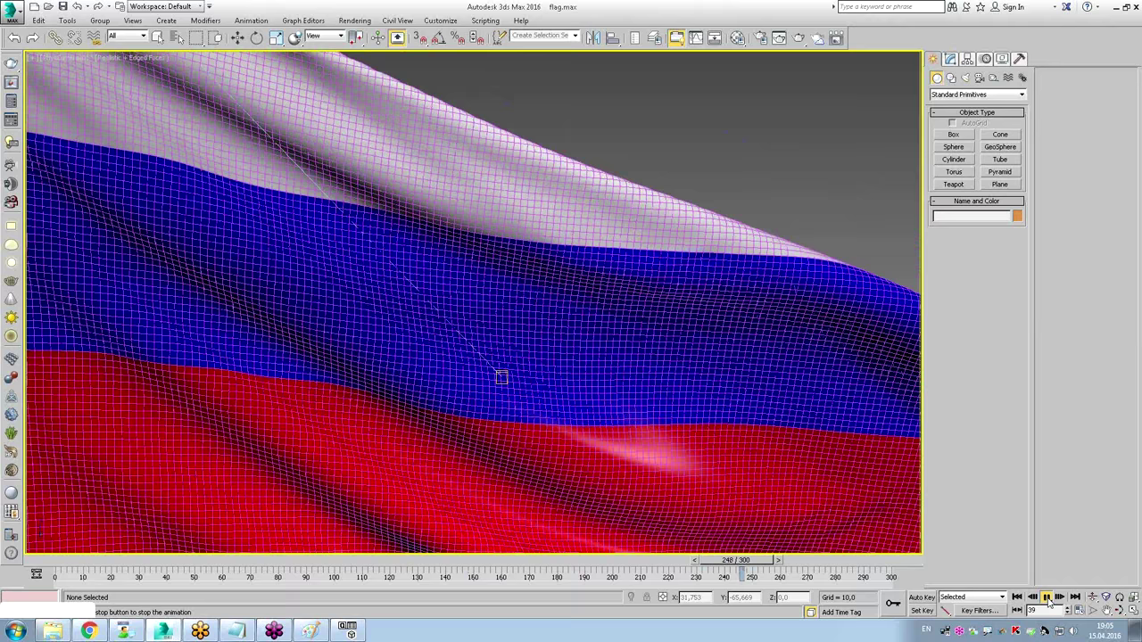
click(1047, 597)
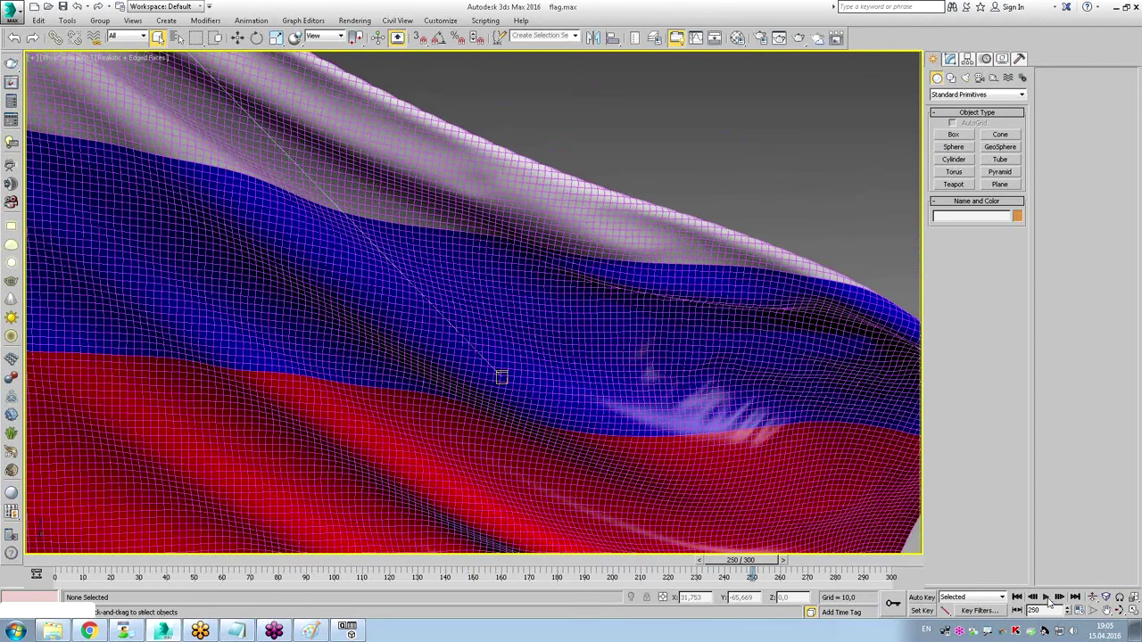
click(1048, 598)
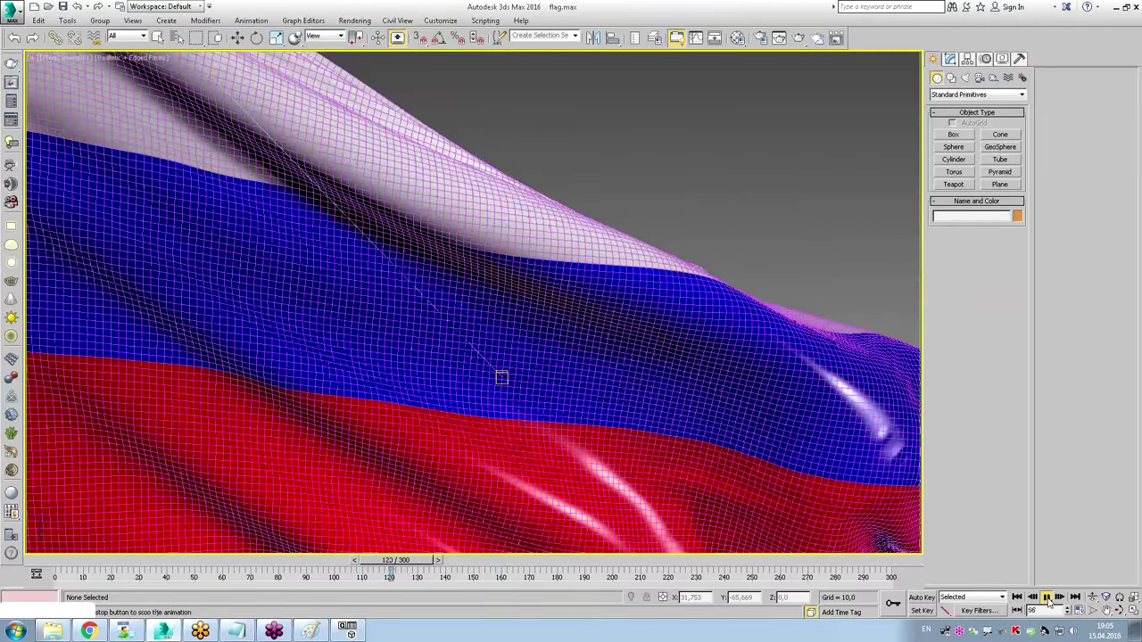
click(1049, 602)
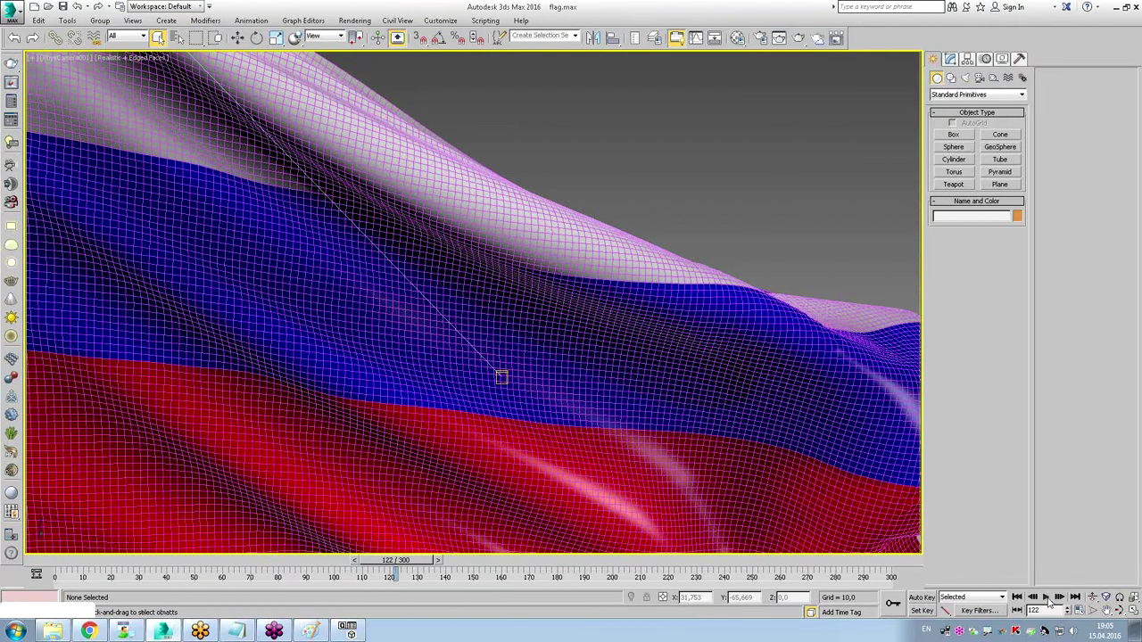
click(760, 38)
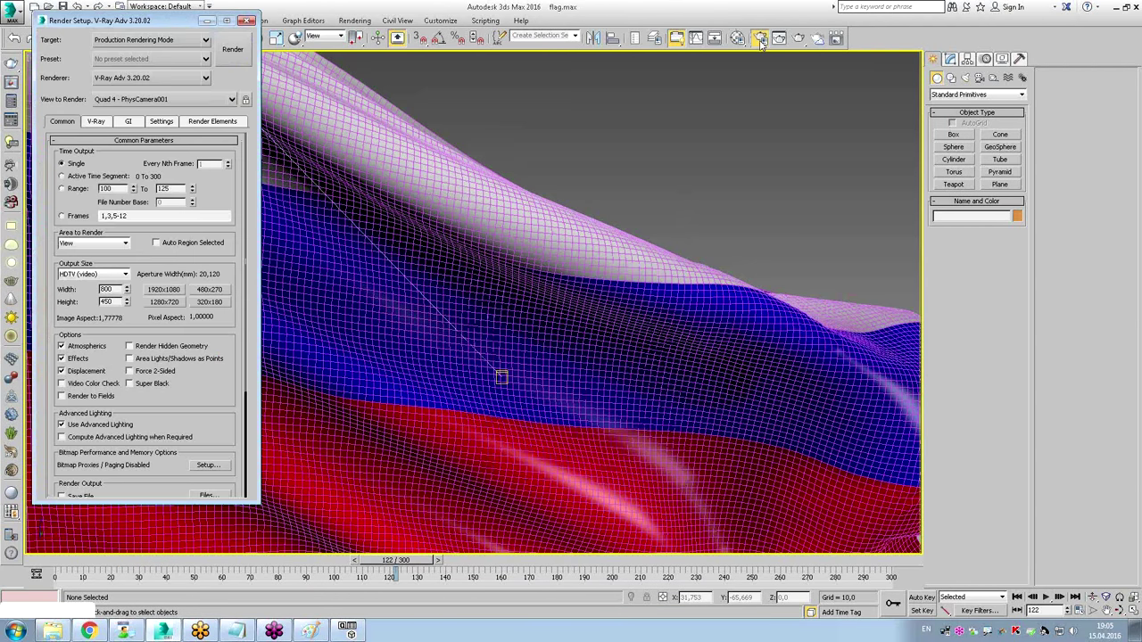
Create a new folder named flag at the root of the Z: drive, then close Explorer.
click(52, 632)
click(145, 302)
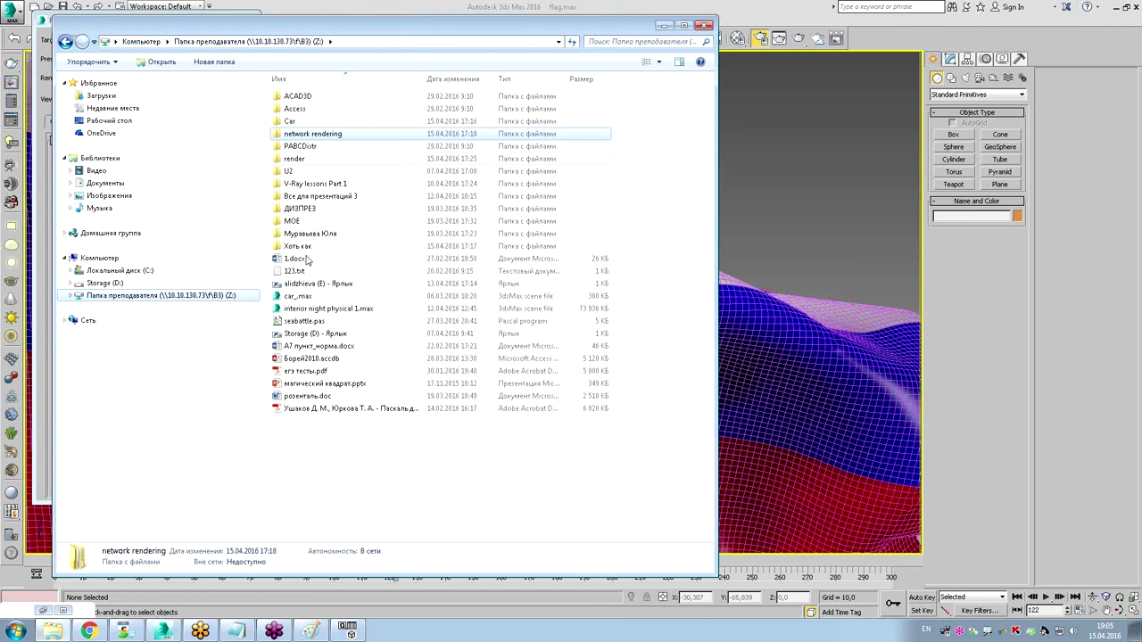
click(303, 161)
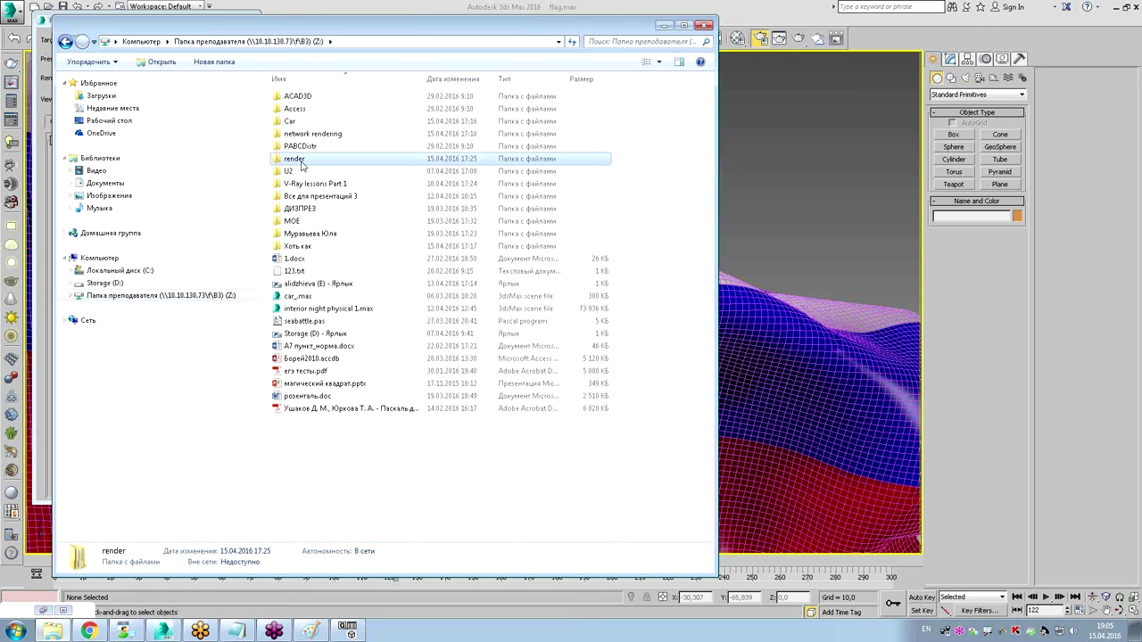
right_click(305, 464)
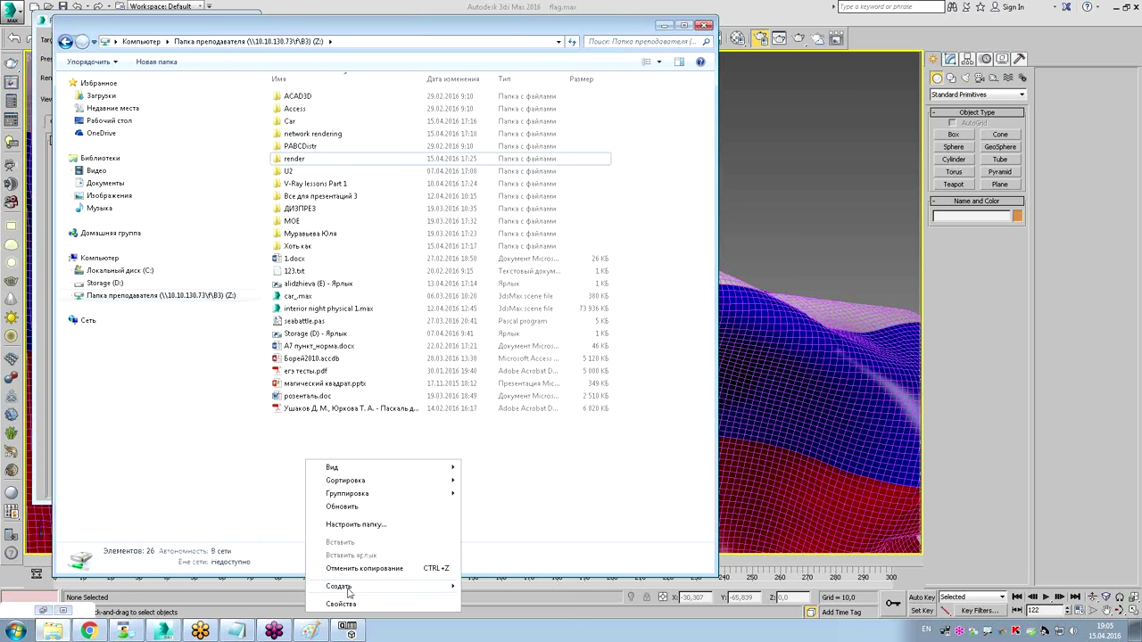
mouse_move(339, 586)
click(501, 373)
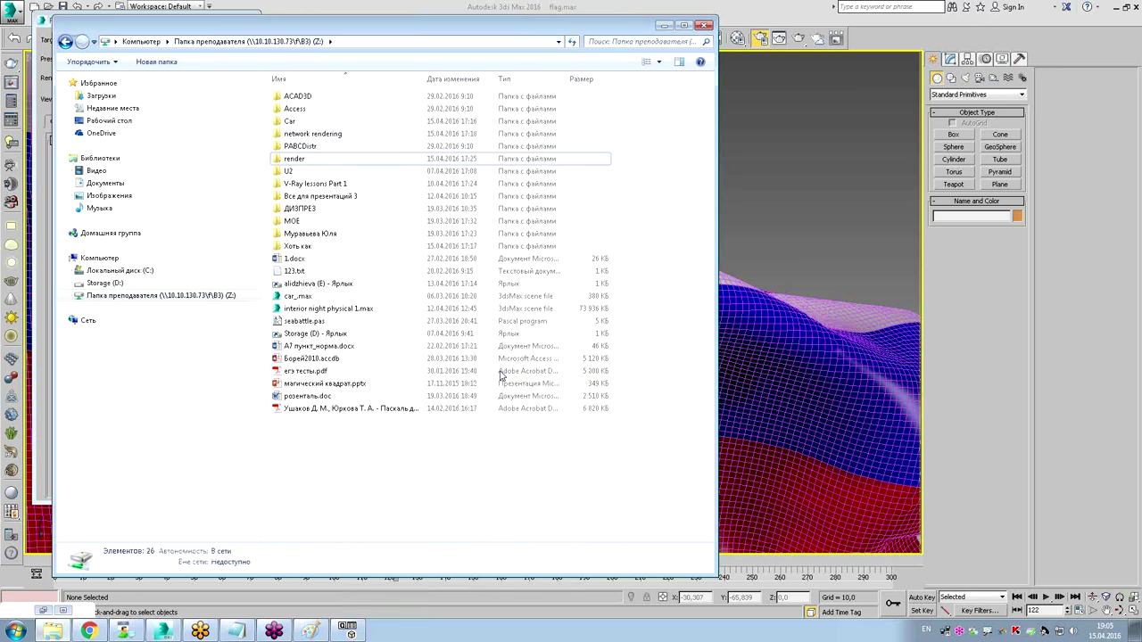
text(flag)
key(Return)
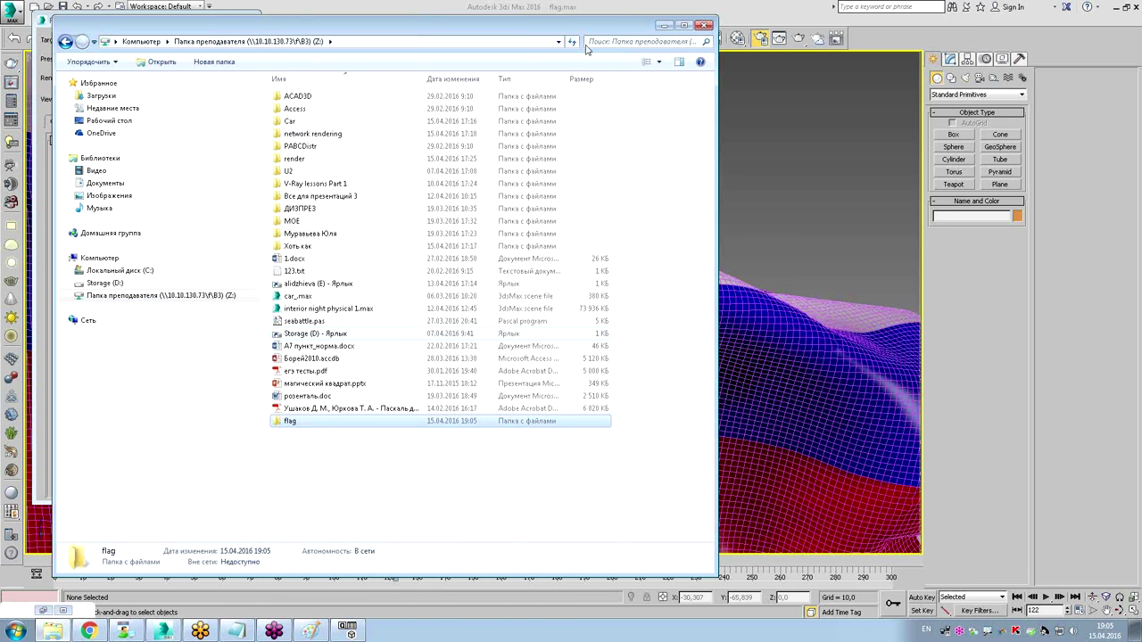
click(704, 24)
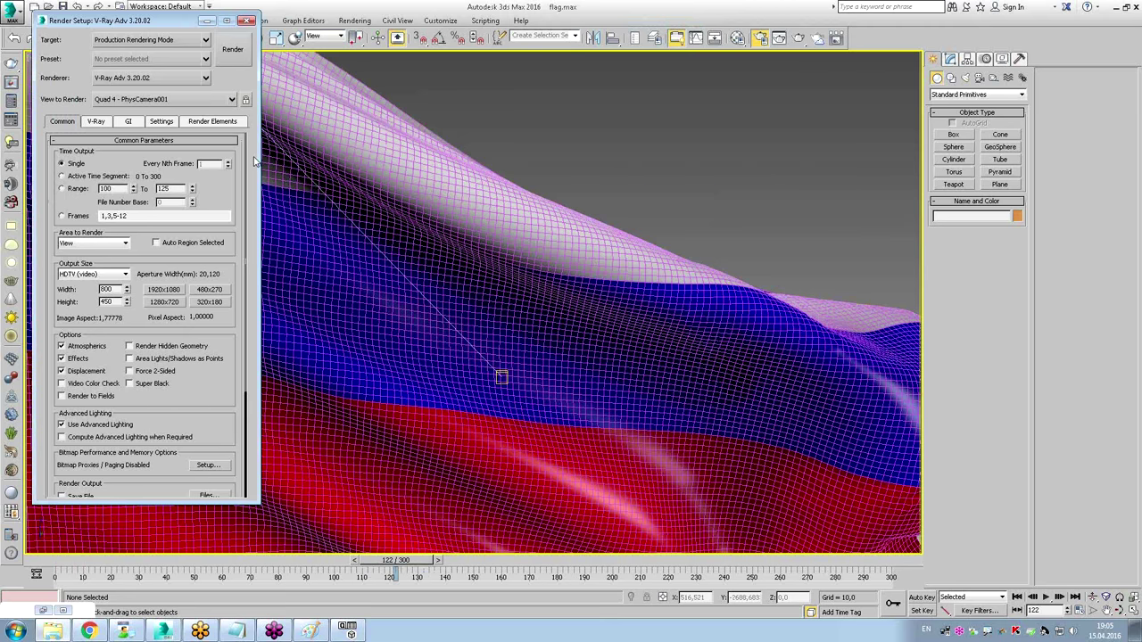
Scrub the timeline, then switch rendering to a frame Range ending at 150.
mouse_move(393, 560)
mouse_down()
mouse_move(303, 560)
mouse_move(871, 580)
mouse_up()
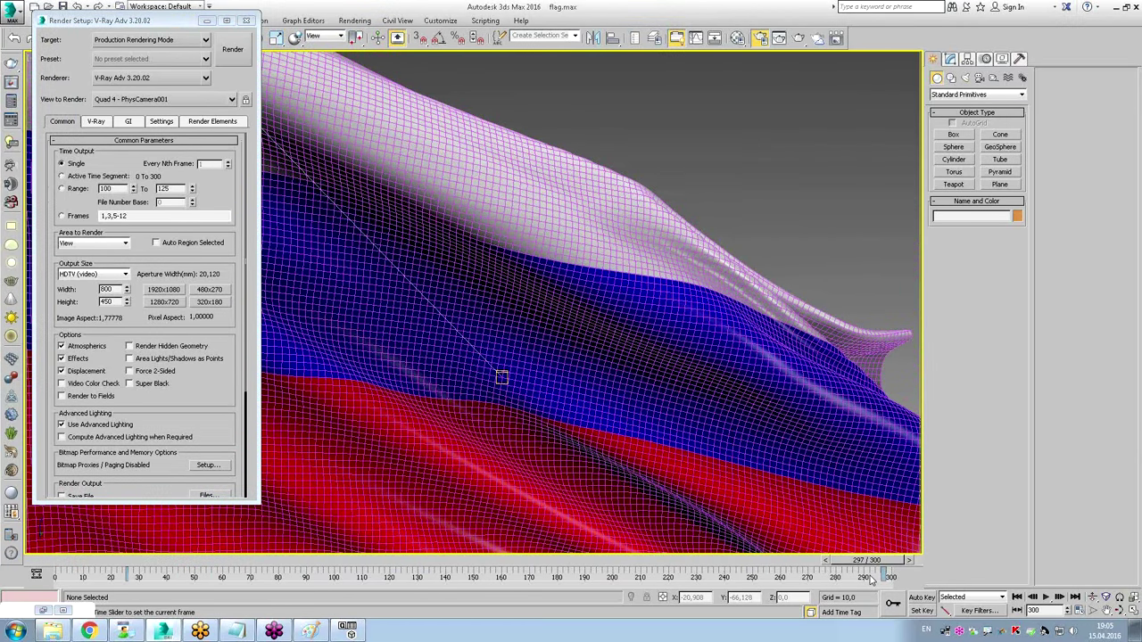
mouse_move(872, 580)
mouse_down()
mouse_move(267, 582)
mouse_move(353, 593)
mouse_up()
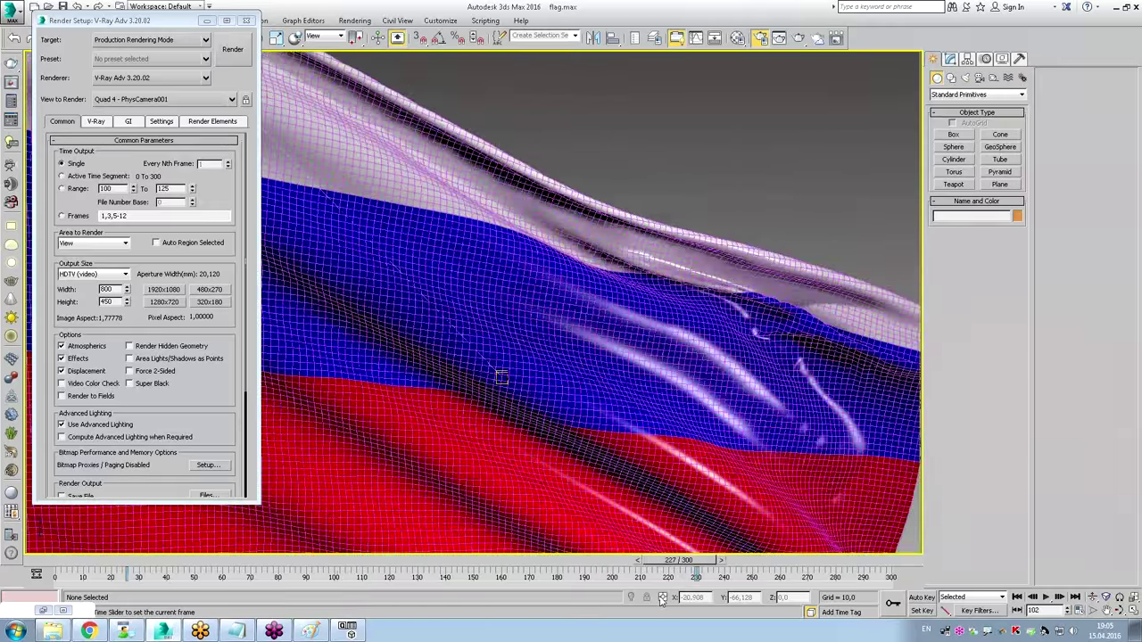
mouse_move(353, 593)
mouse_down()
mouse_move(265, 586)
mouse_move(417, 582)
mouse_up()
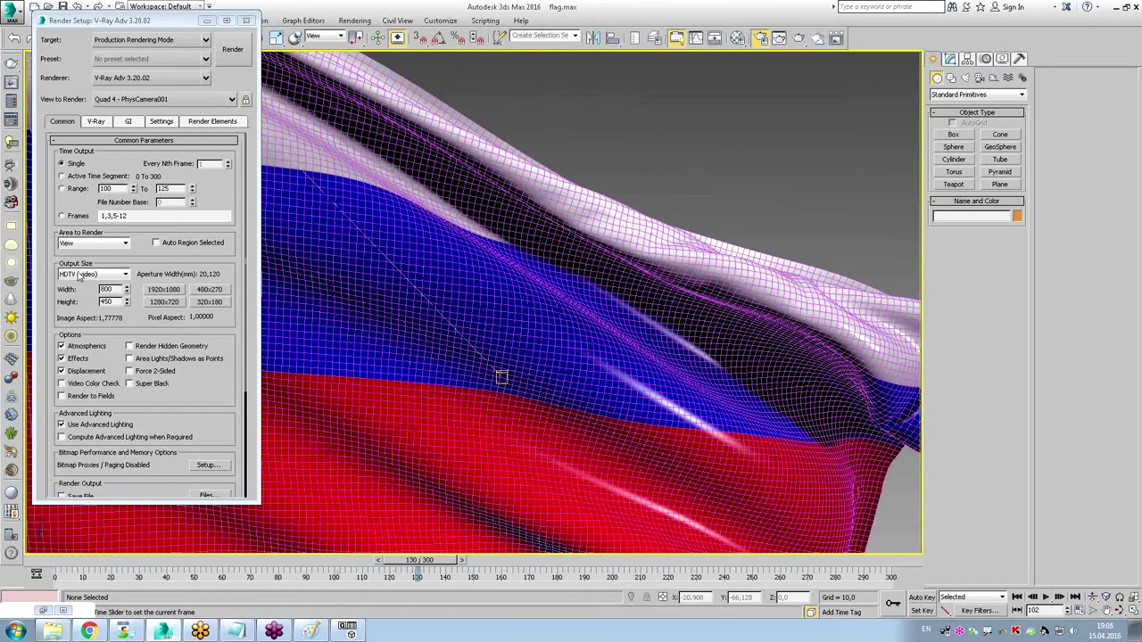
click(71, 179)
click(71, 189)
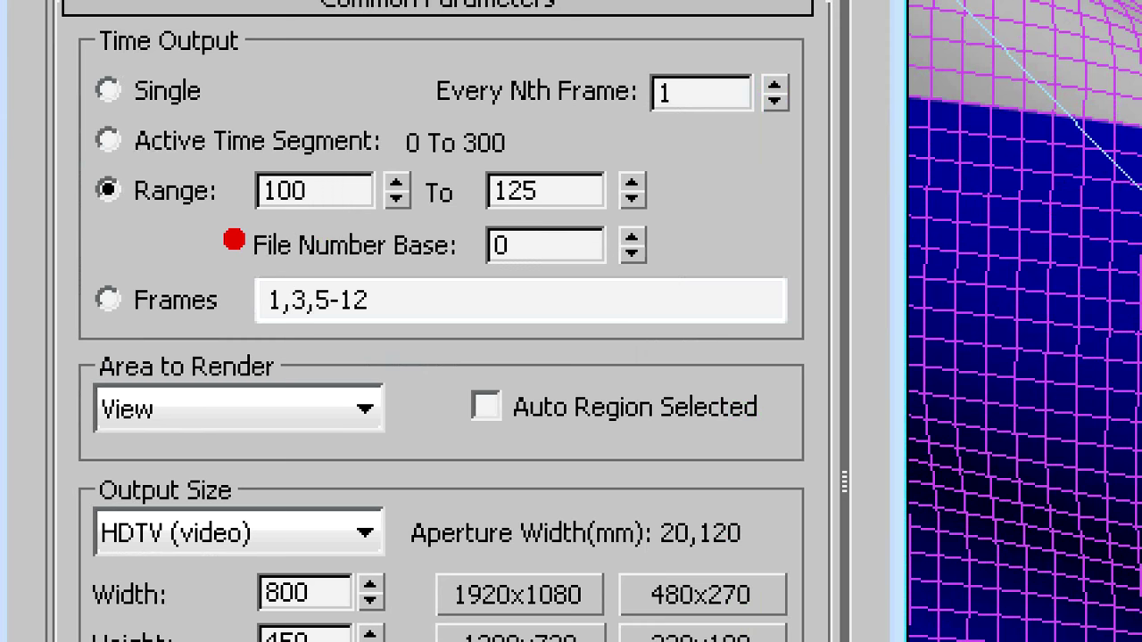
drag(243, 223, 344, 220)
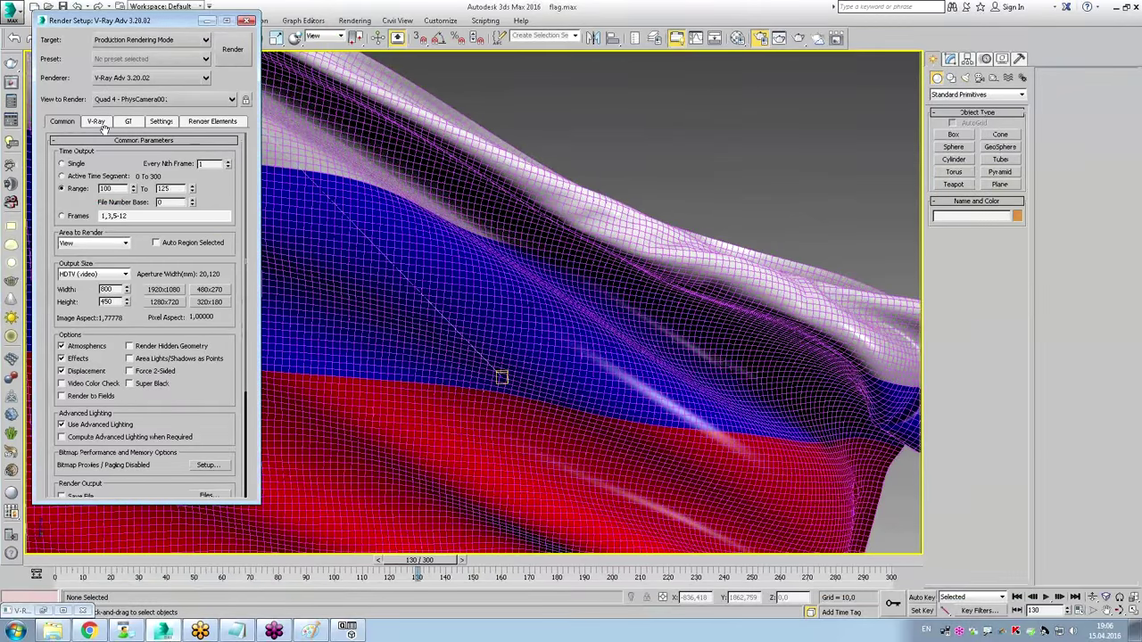
key(Tab)
text(150)
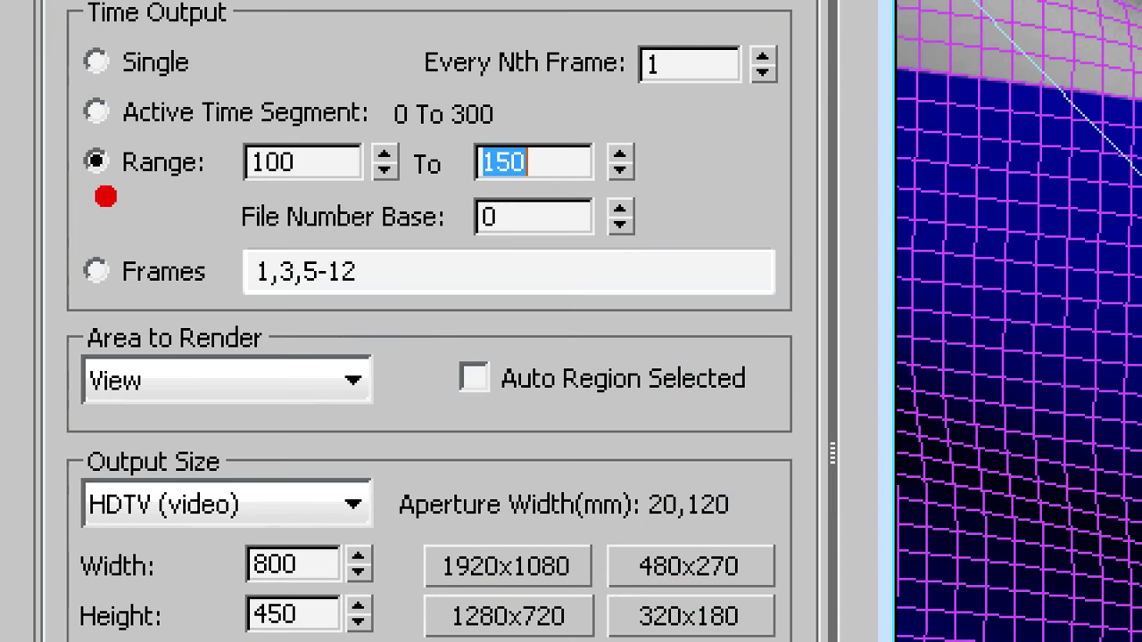
drag(59, 196, 79, 195)
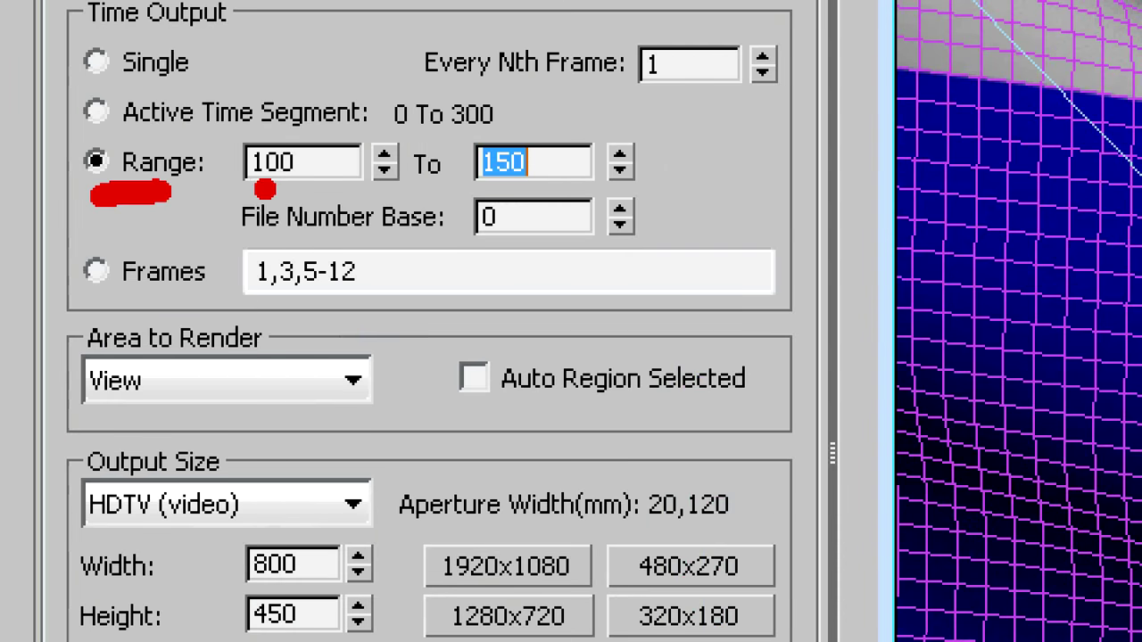
drag(264, 189, 395, 190)
drag(478, 190, 656, 189)
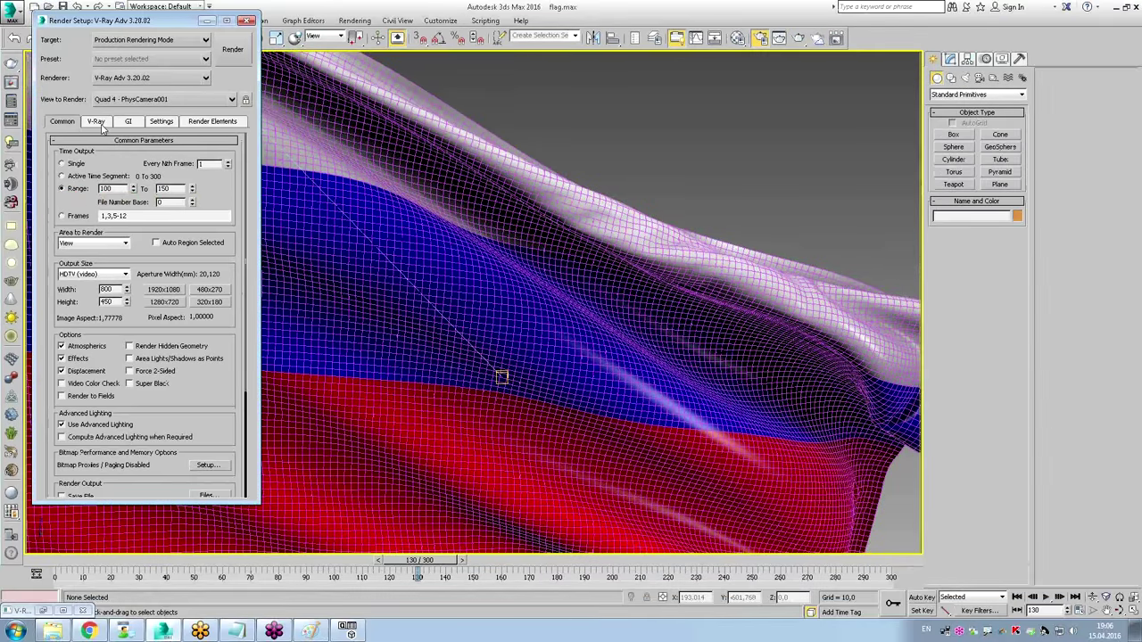
Set the V-Ray adaptive sampler's Max subdivs to 4.
click(101, 124)
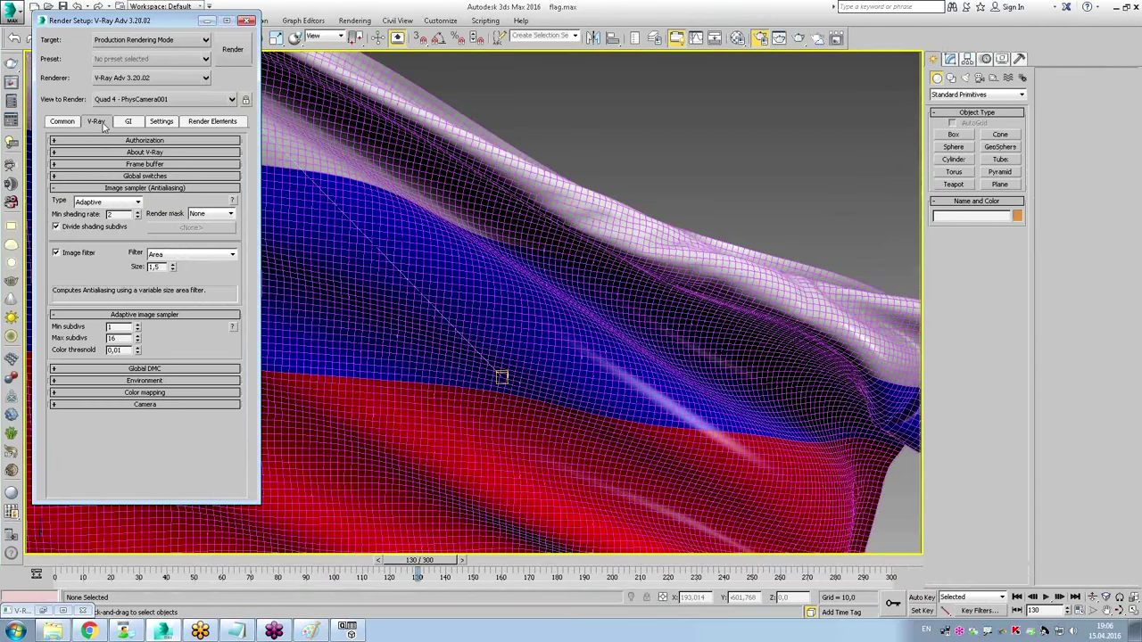
double_click(125, 340)
text(4)
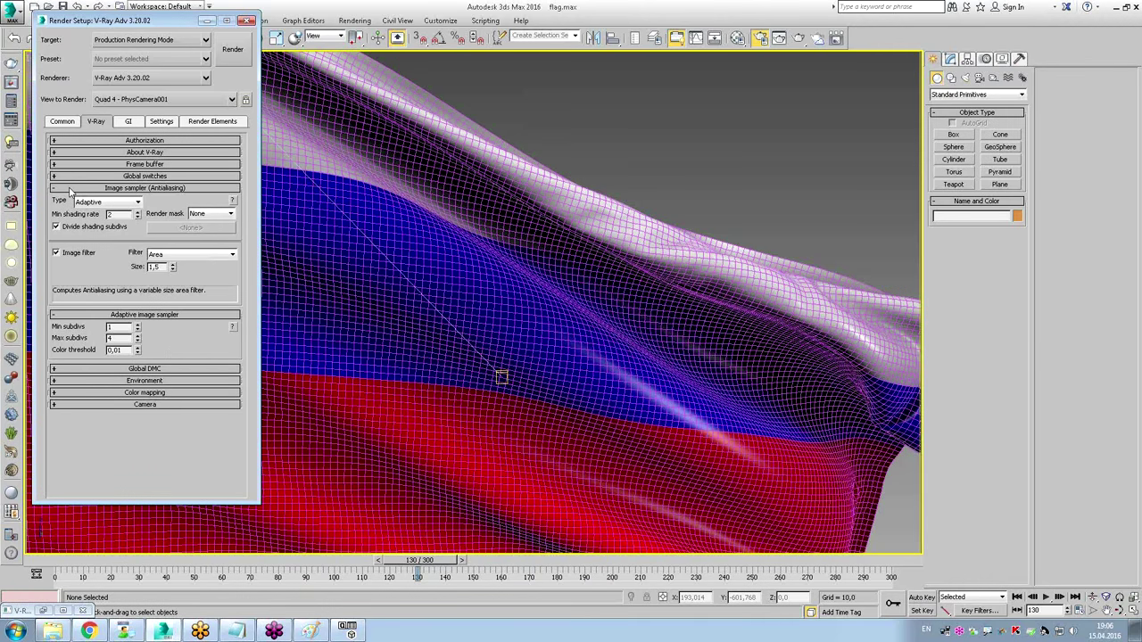
Change the render range end frame from 150 to 300.
click(62, 124)
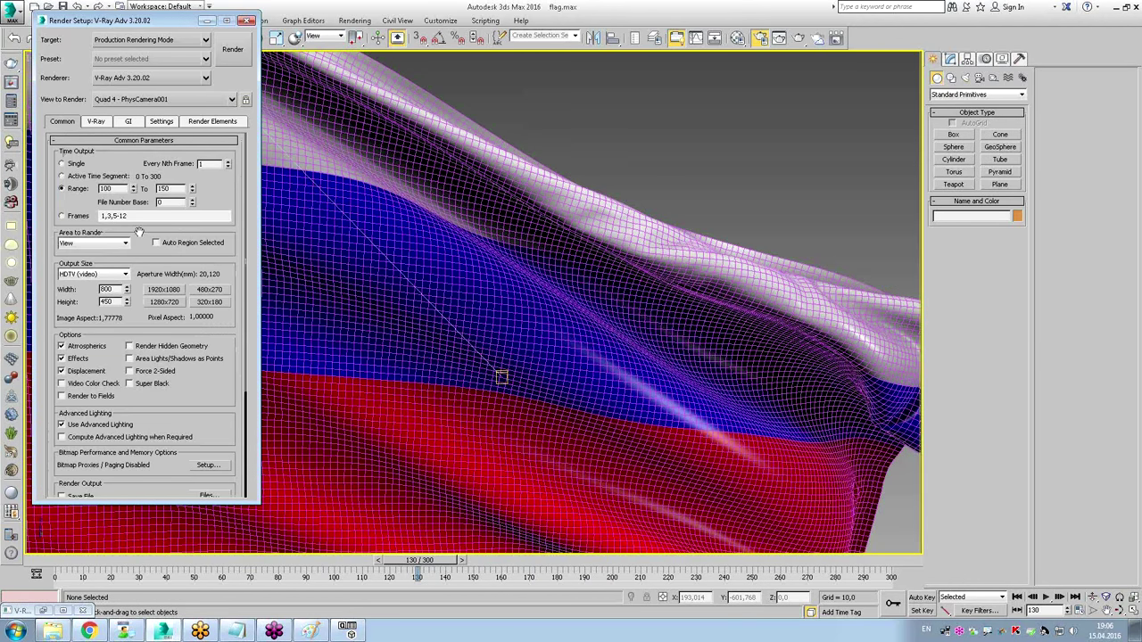
double_click(165, 189)
text(300)
key(Return)
click(95, 122)
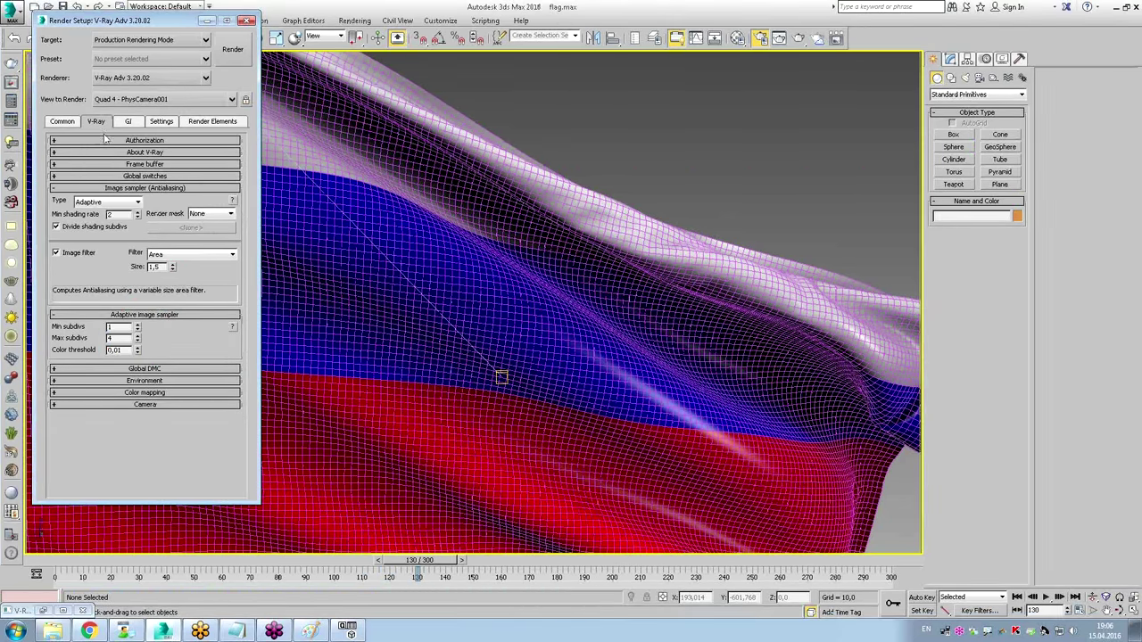
click(69, 125)
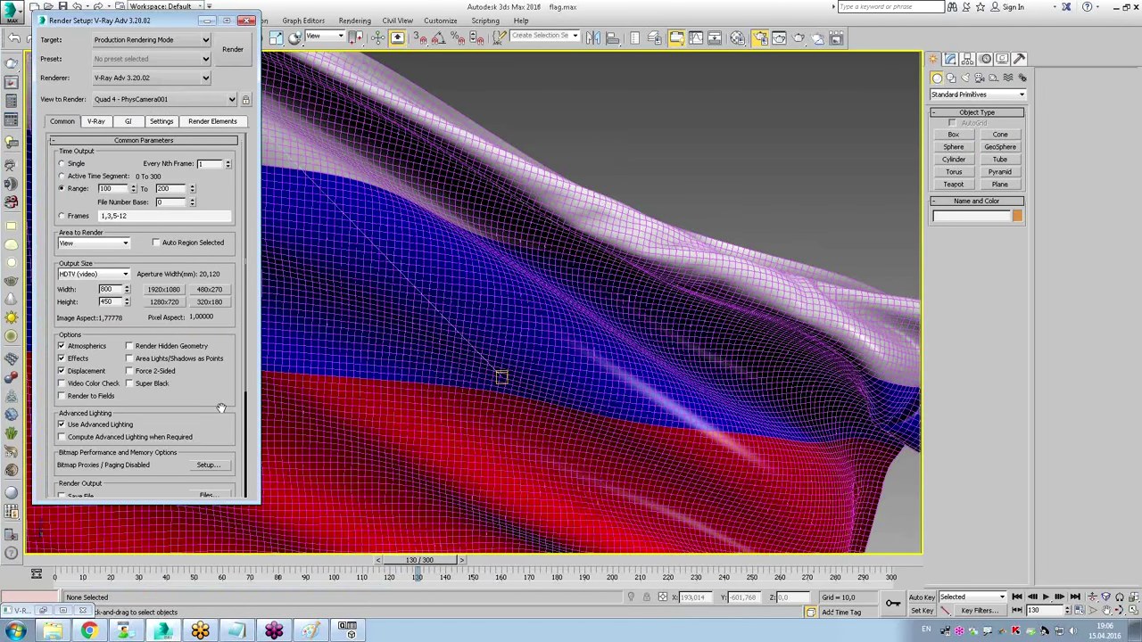
Point the render output to the flag folder on the shared drive, naming the file test.
drag(220, 407, 214, 258)
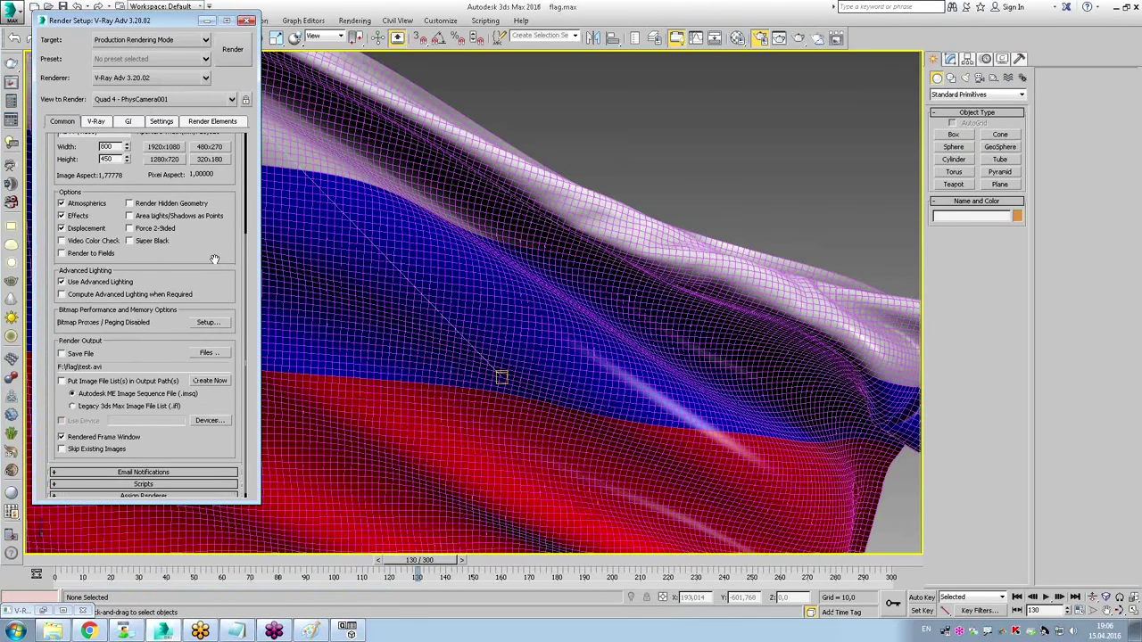
click(205, 354)
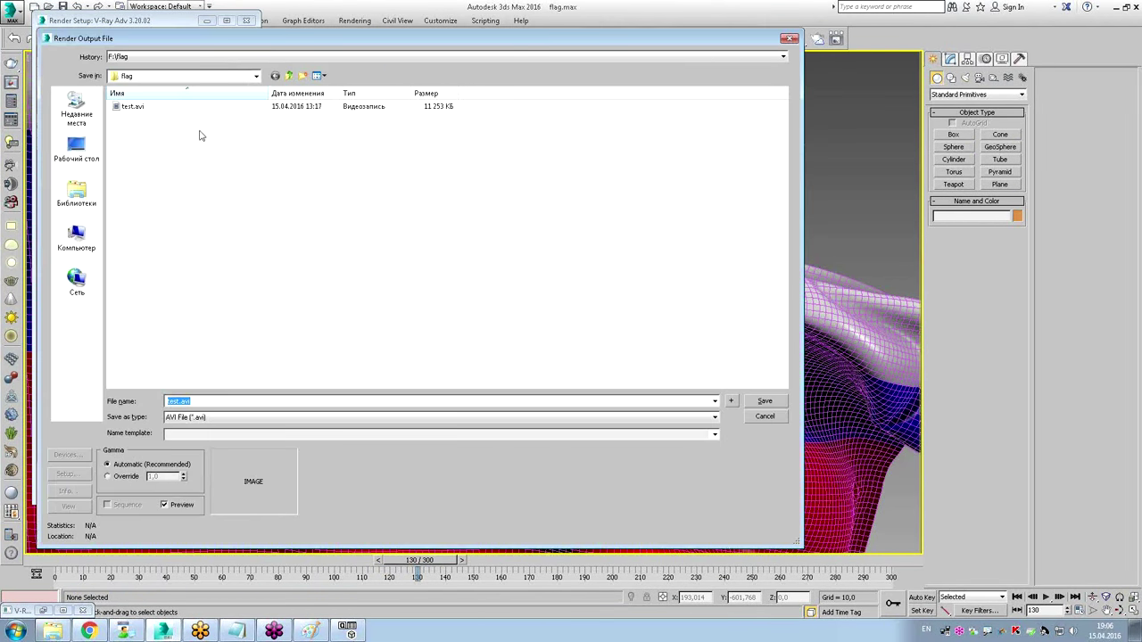
click(170, 78)
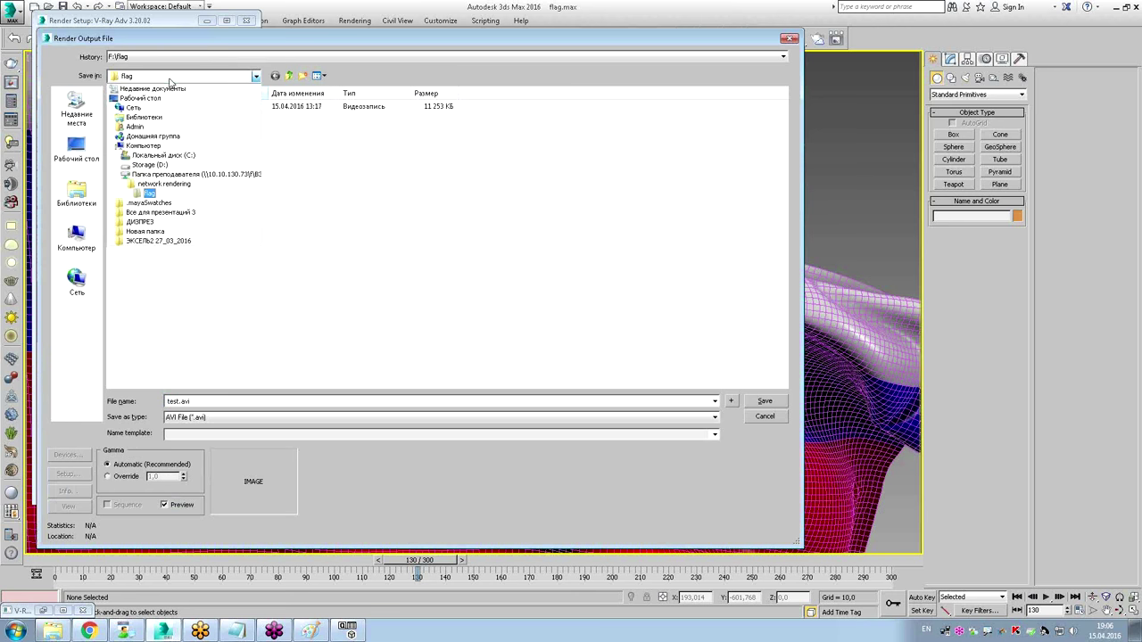
click(161, 175)
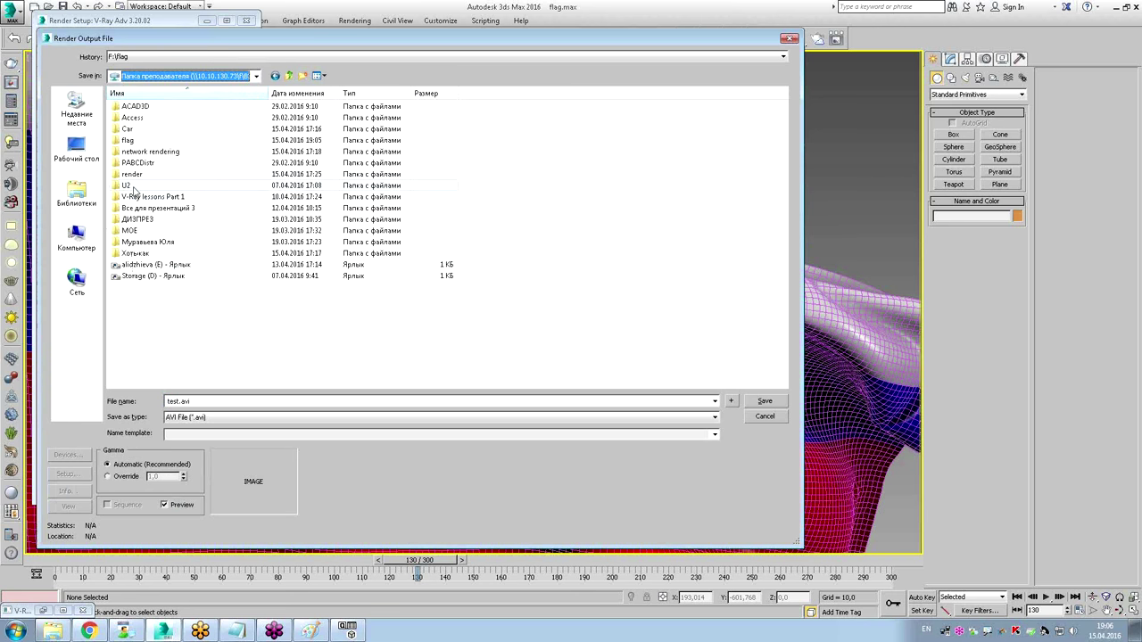
double_click(128, 142)
double_click(196, 402)
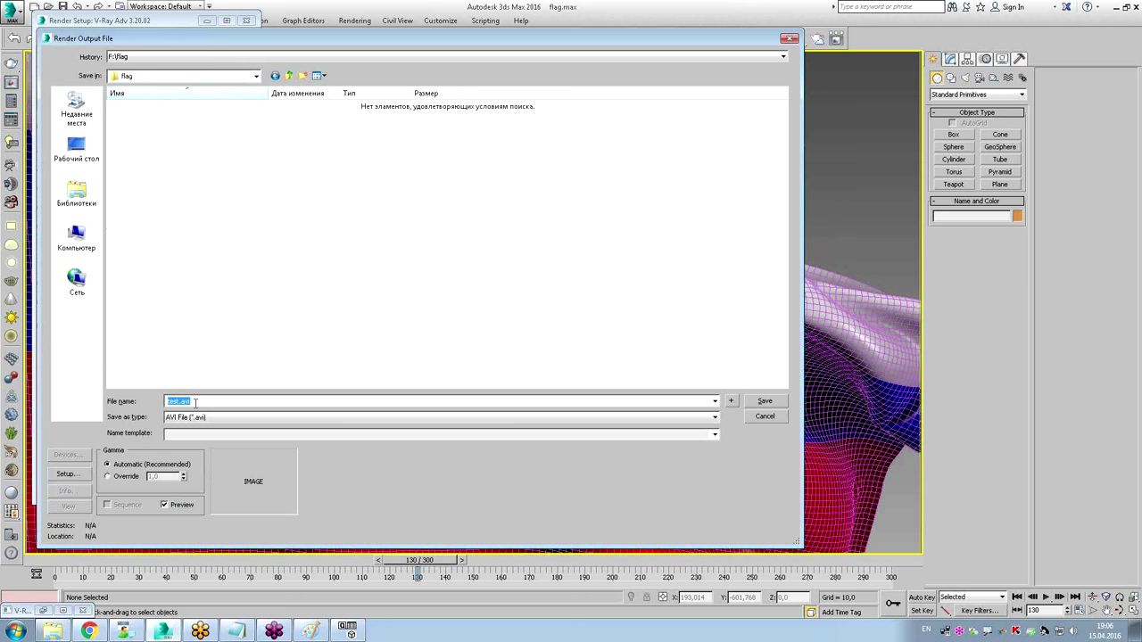
click(196, 403)
Save the output as PNG with RGB 24 bit and alpha channel.
click(204, 418)
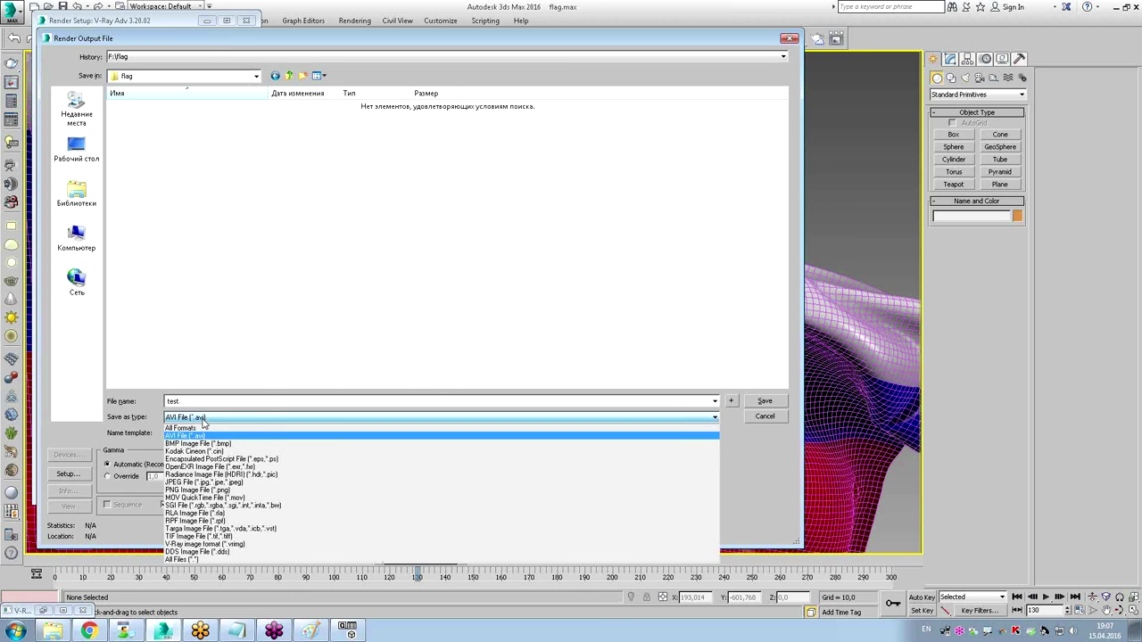
click(219, 490)
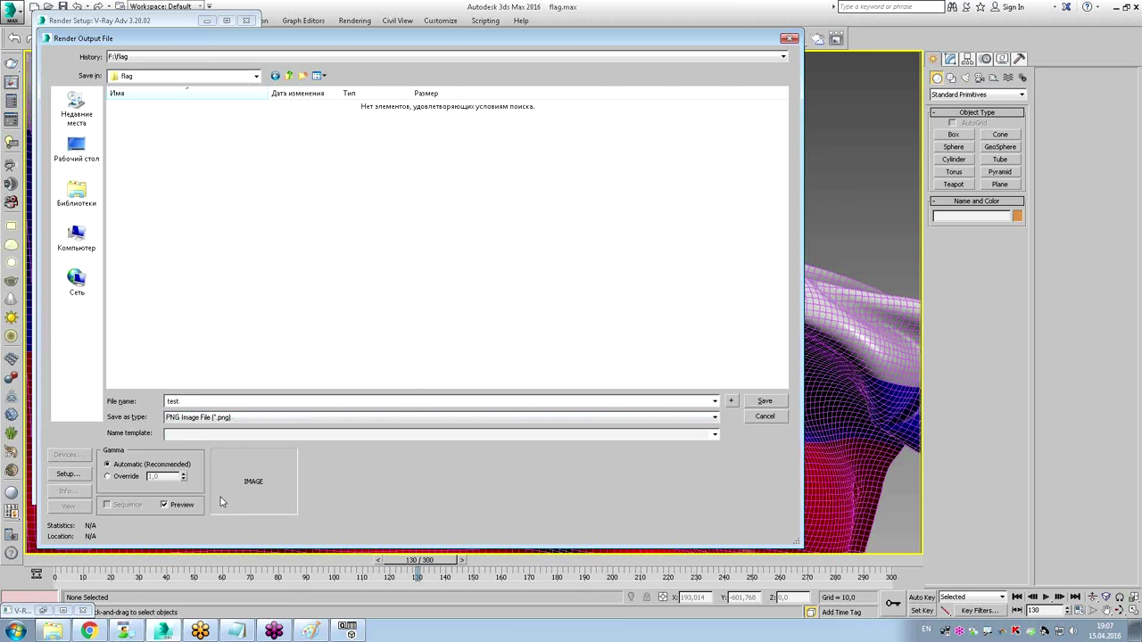
click(765, 400)
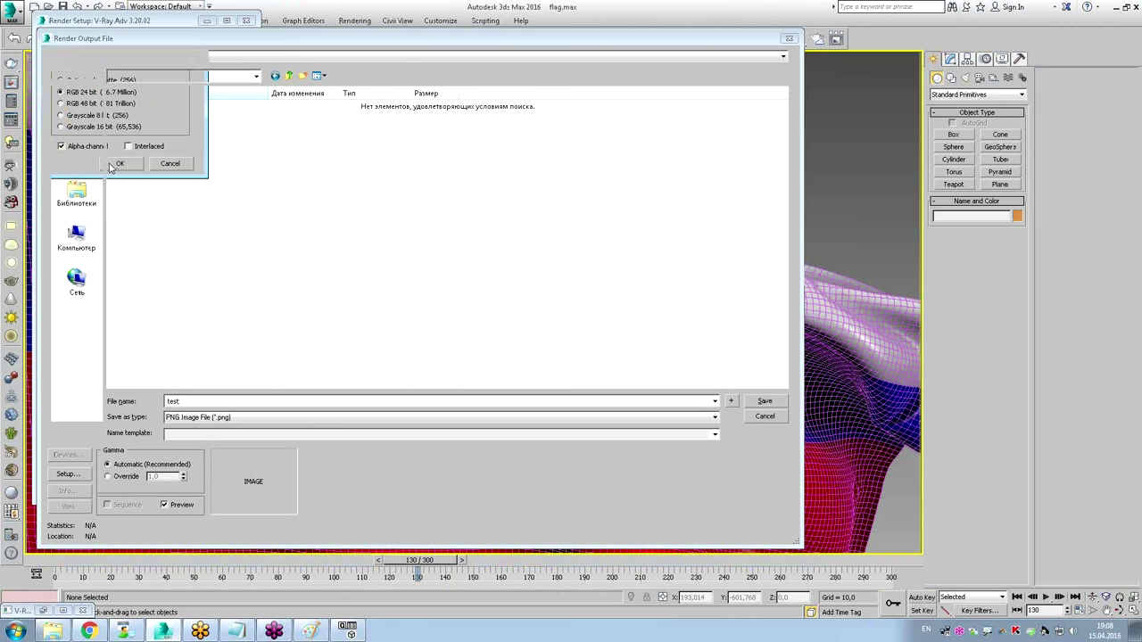
click(117, 164)
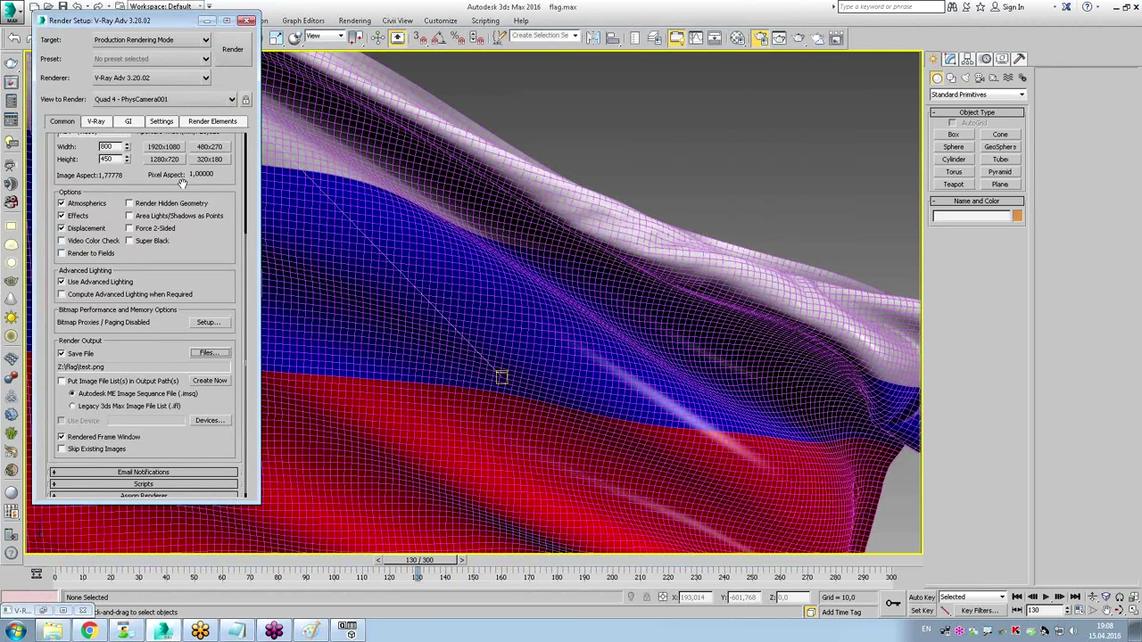
Set the render Target to Submit To Network Rendering and move the Network Job Assignment dialog aside.
scroll(245, 270, up, 3)
scroll(244, 269, down, 1)
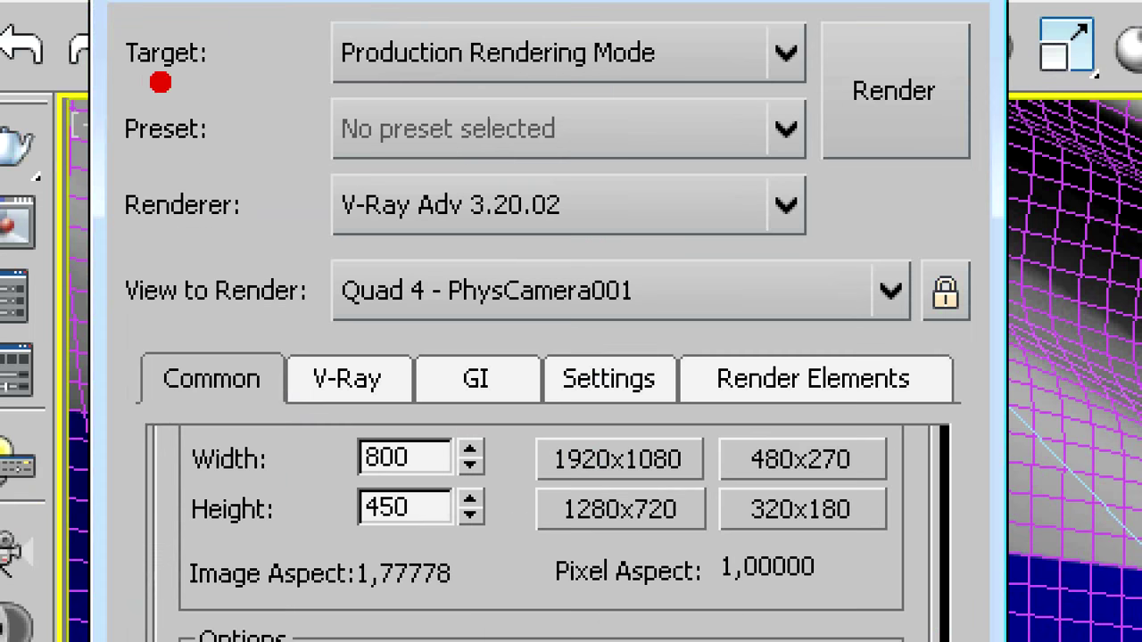
mouse_move(160, 82)
mouse_down()
mouse_move(688, 87)
mouse_move(829, 39)
mouse_move(628, 2)
mouse_move(314, 79)
mouse_up()
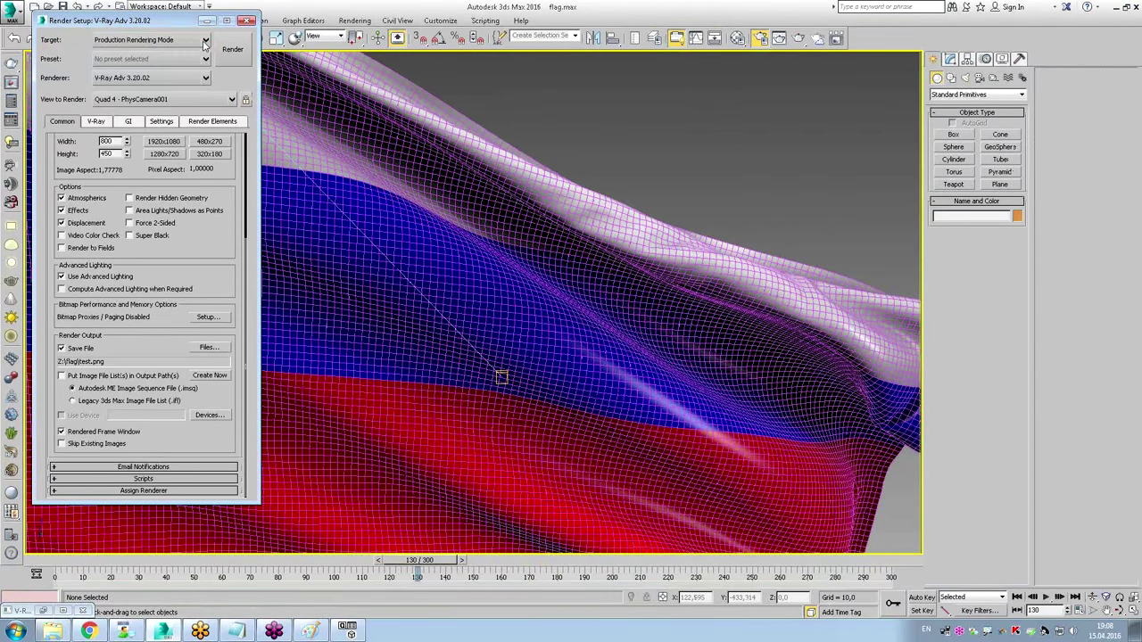
click(206, 41)
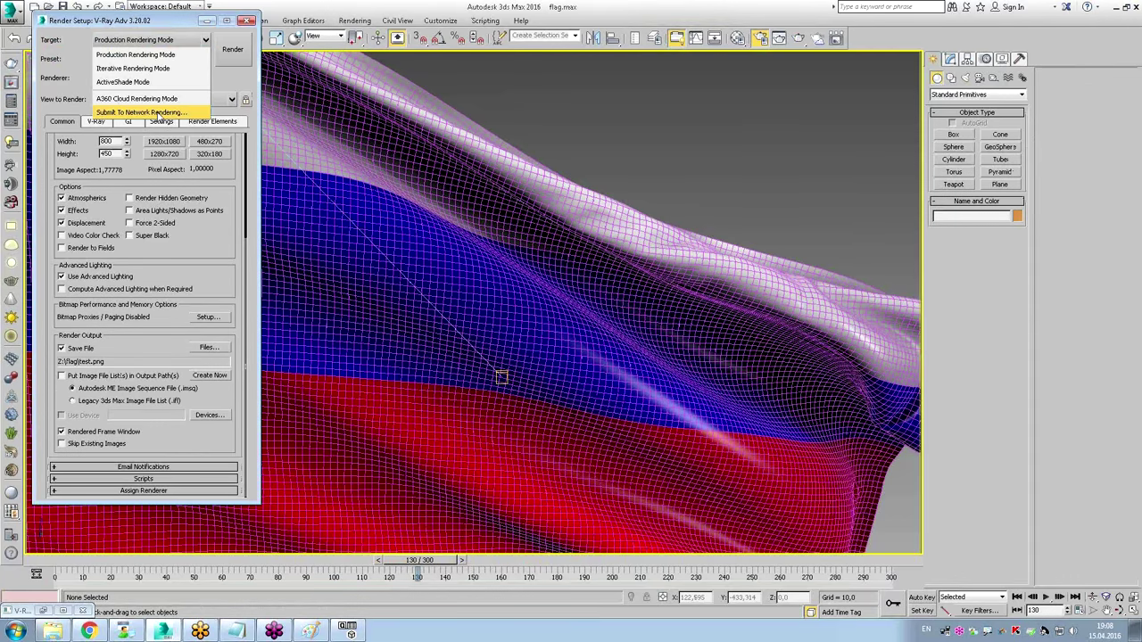
click(157, 113)
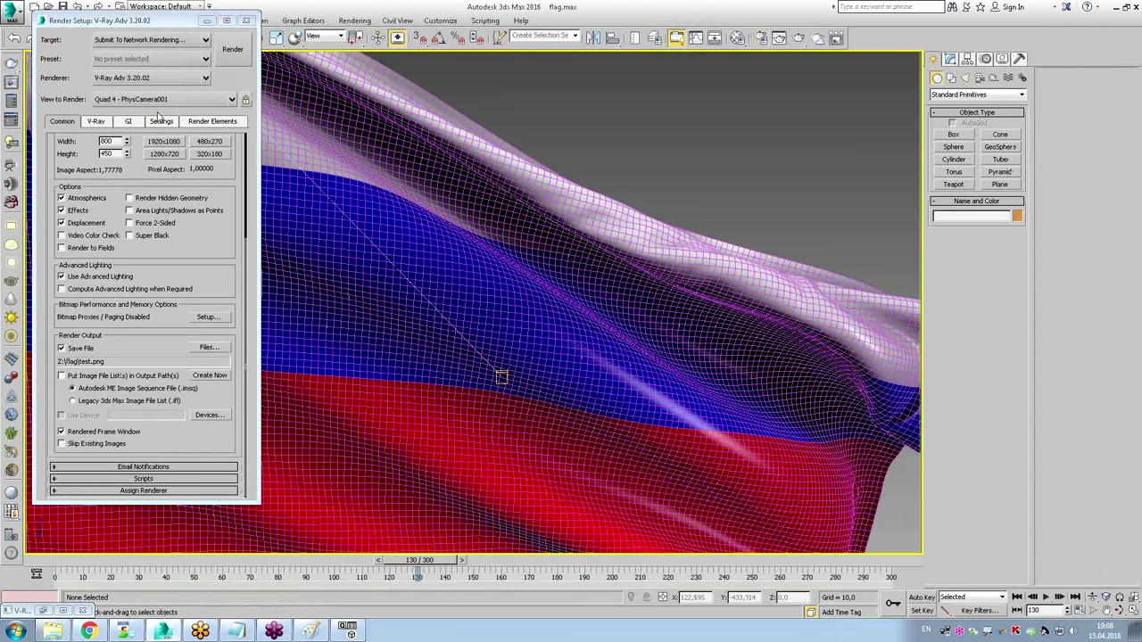
drag(375, 123, 288, 108)
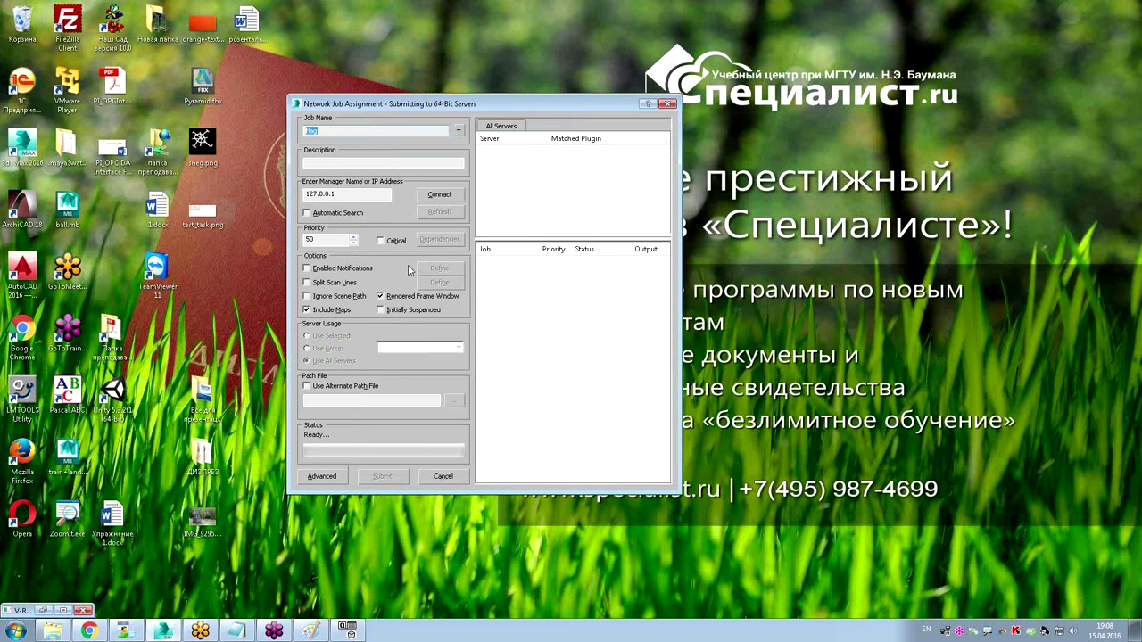
Work in the flag job name field of the Network Job Assignment dialog.
click(331, 134)
key(ctrl+2)
drag(352, 157, 380, 170)
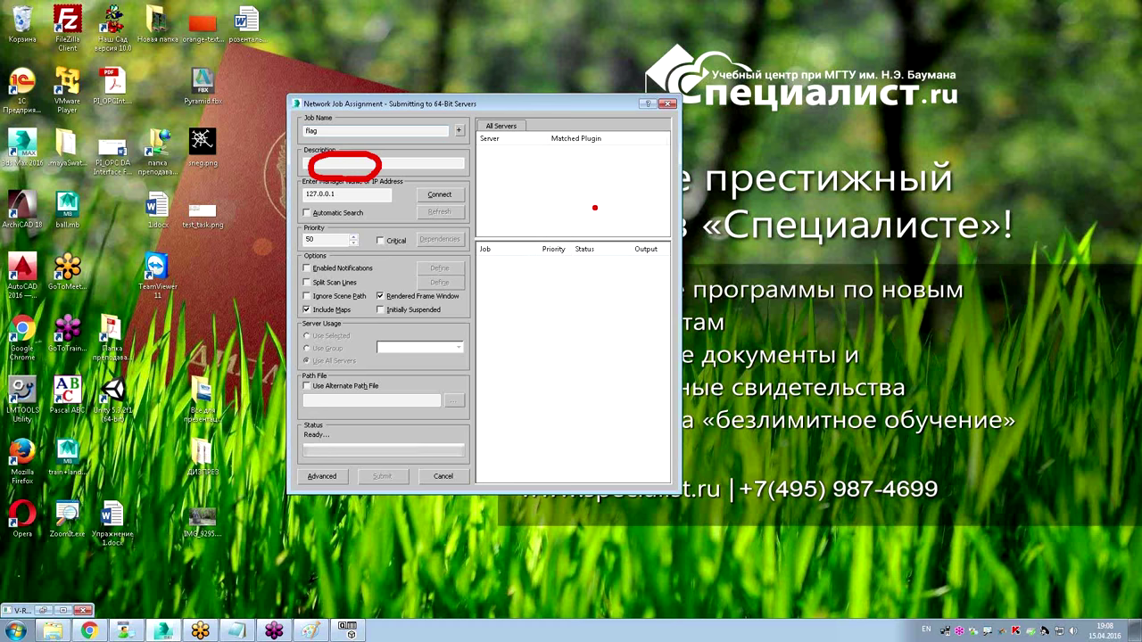
key(e)
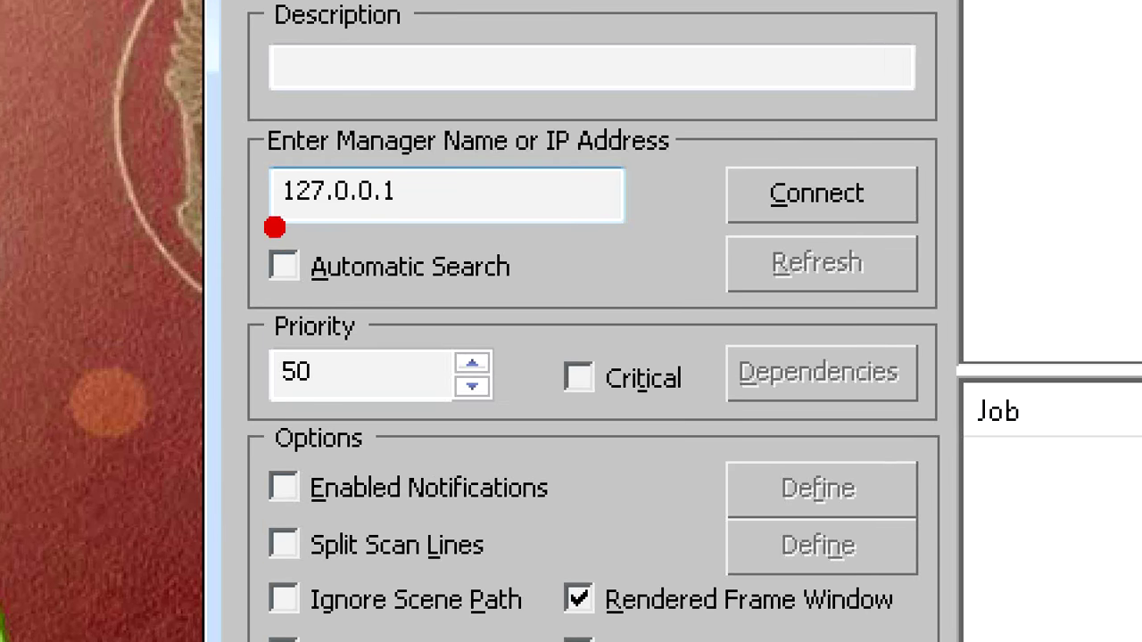
mouse_move(272, 220)
mouse_down()
mouse_move(434, 214)
mouse_move(421, 159)
mouse_move(268, 214)
mouse_up()
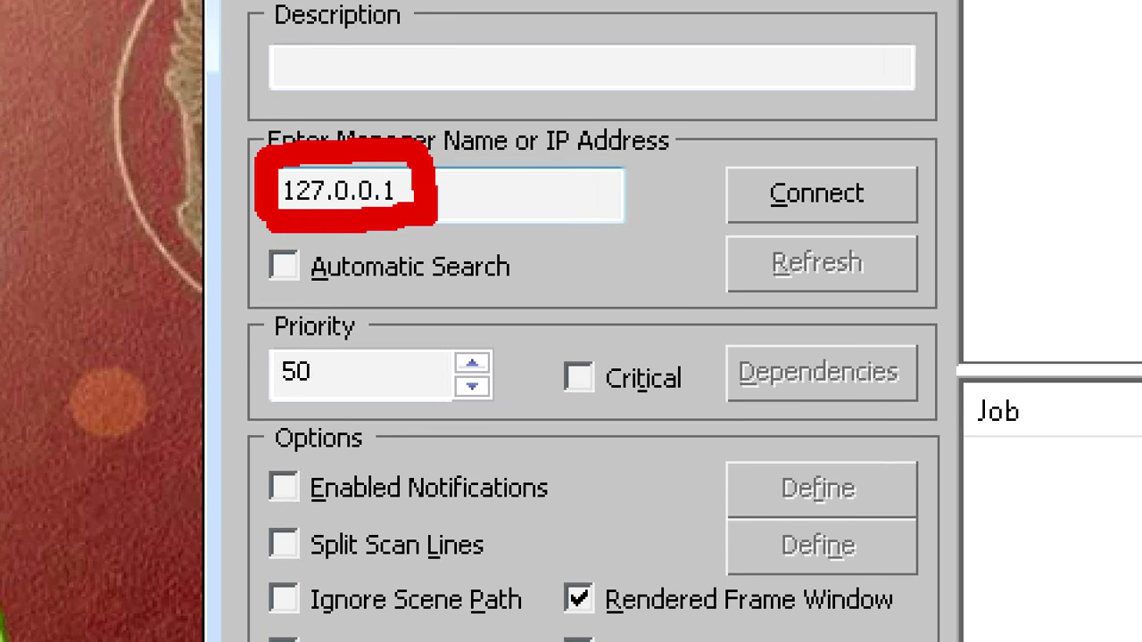
key(Escape)
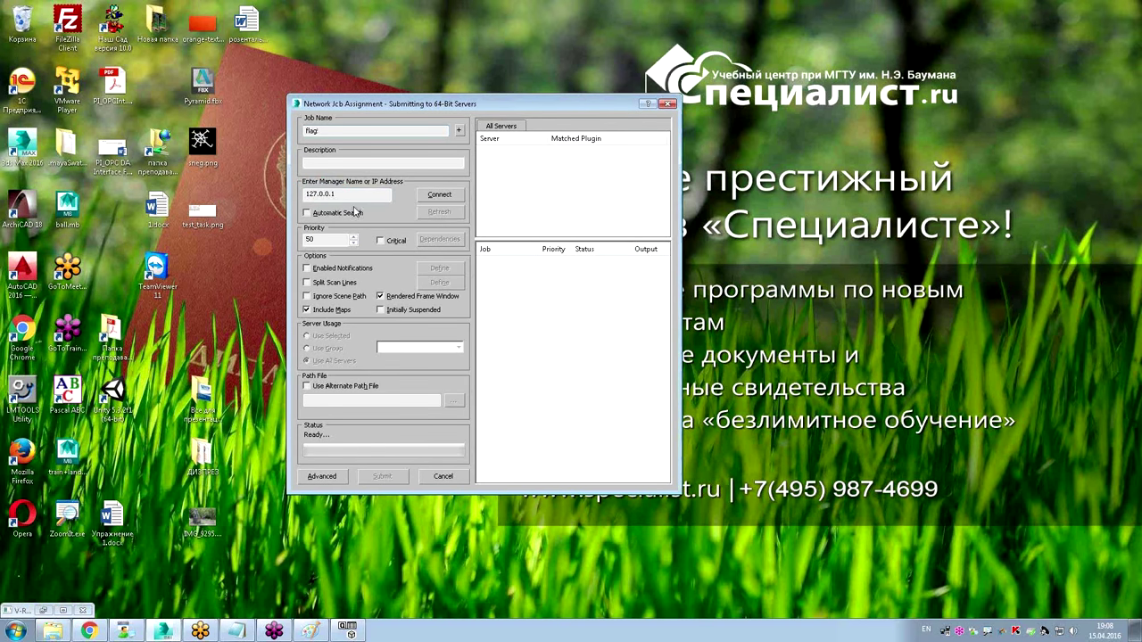
Try Automatic Search, dismiss Manager Not Found, then connect to the manager at 127.0.0.1.
click(308, 213)
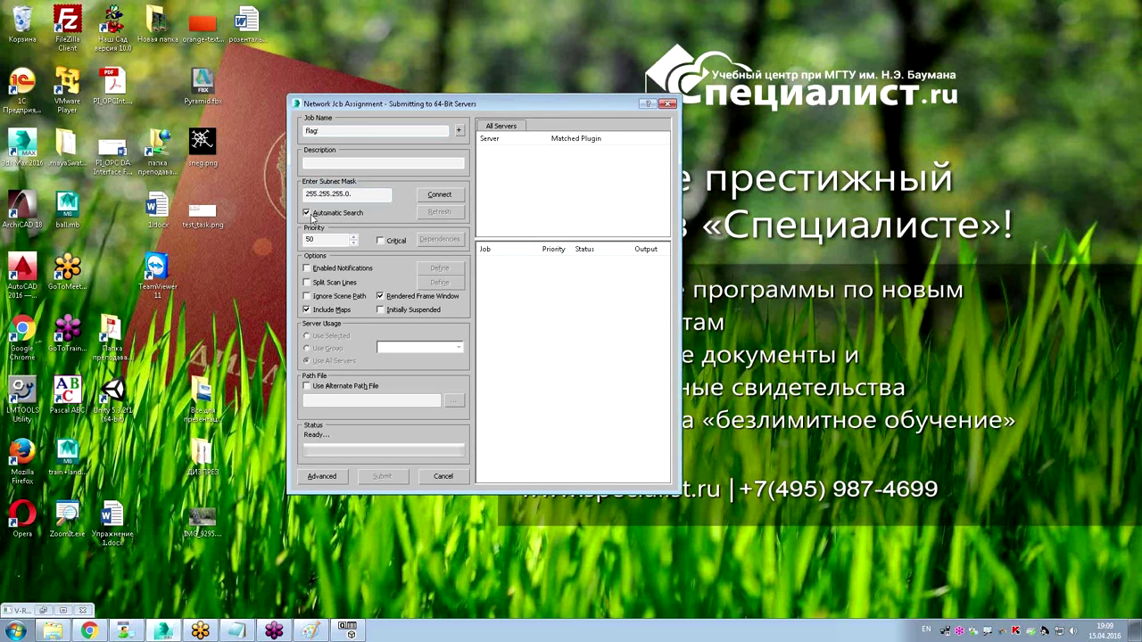
click(438, 195)
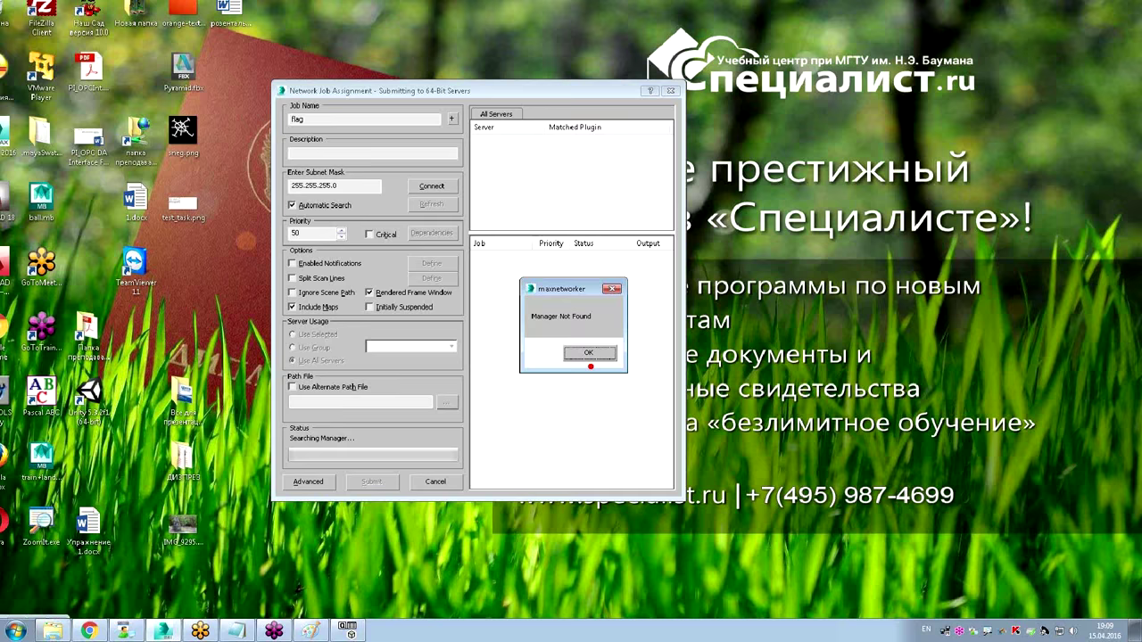
click(591, 354)
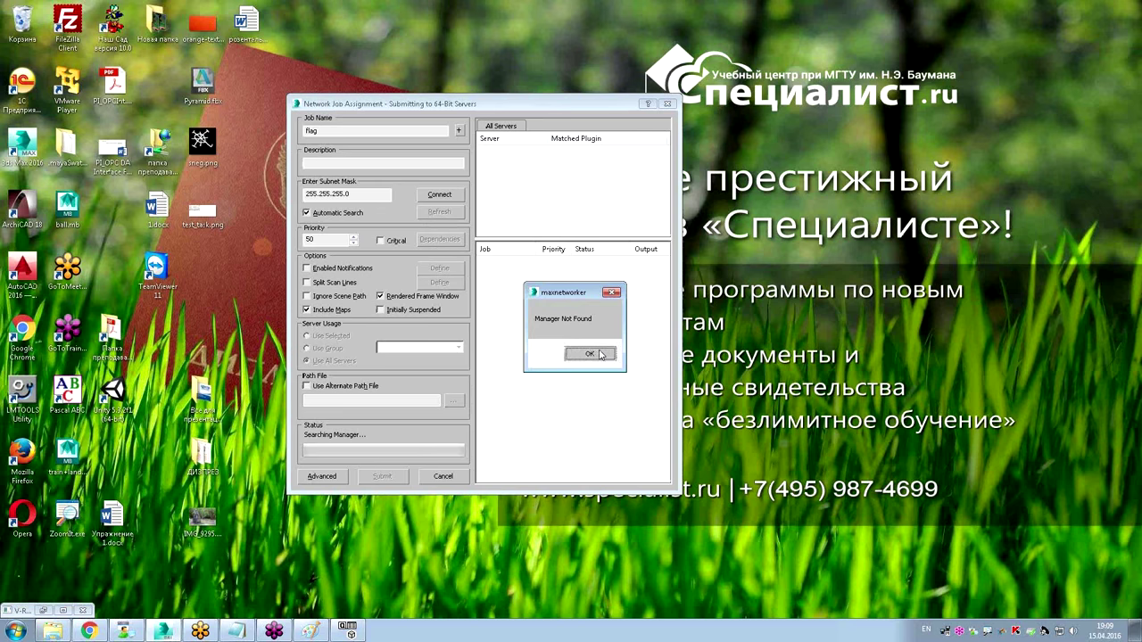
click(339, 212)
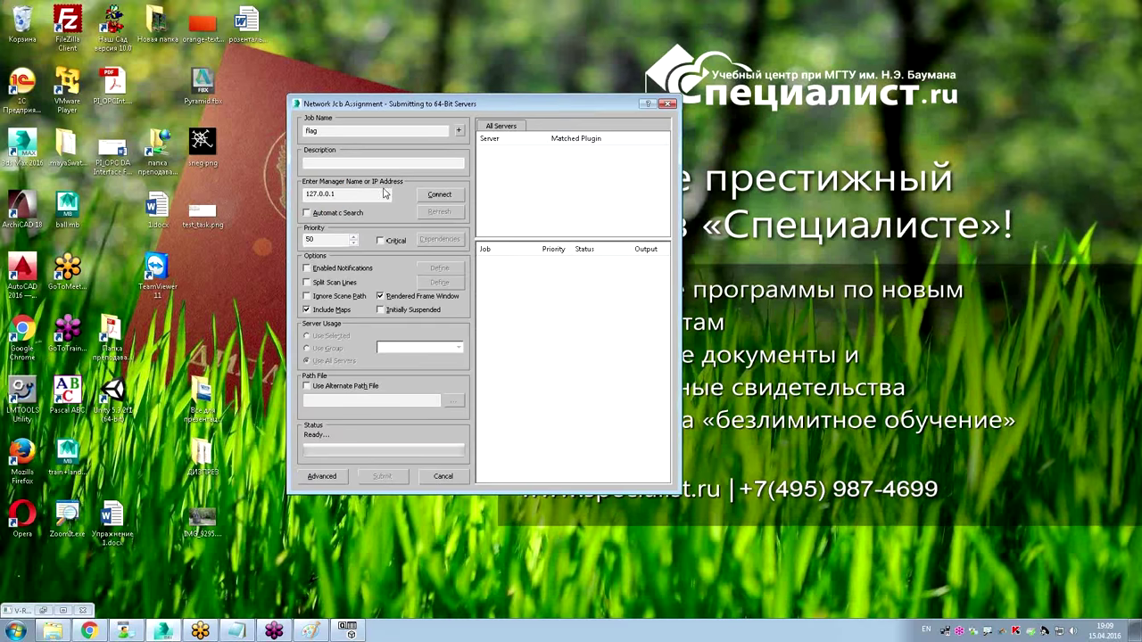
click(424, 195)
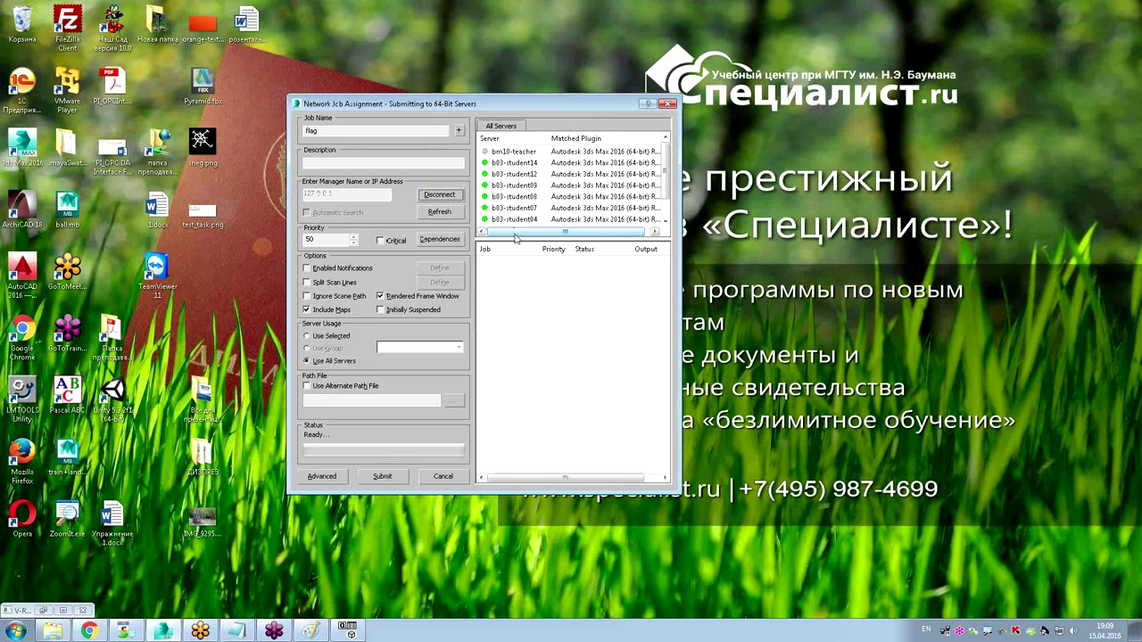
Enlarge the server list and submit the flag job using all servers.
drag(520, 238, 526, 276)
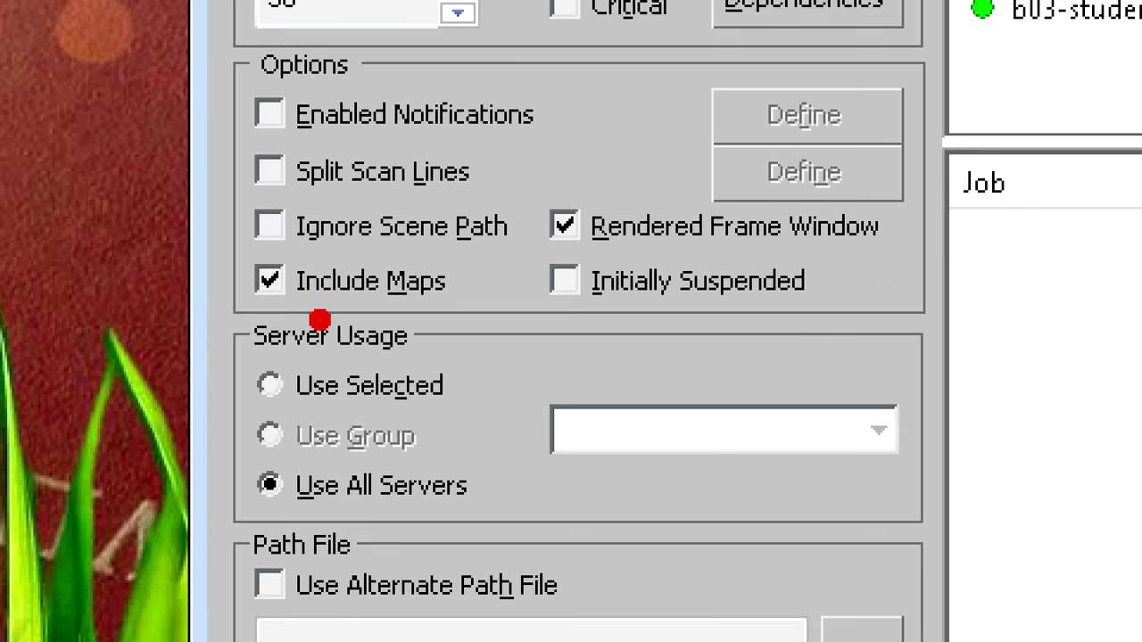
drag(239, 314, 491, 306)
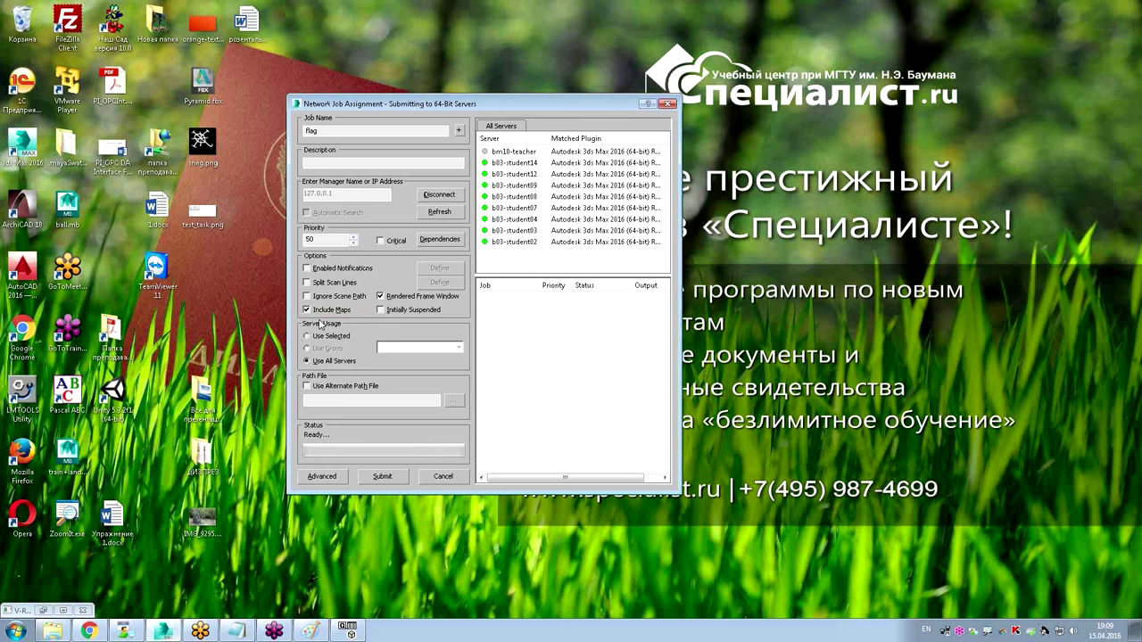
mouse_move(355, 446)
mouse_down()
mouse_move(380, 439)
mouse_move(402, 451)
mouse_up()
key(Escape)
click(382, 475)
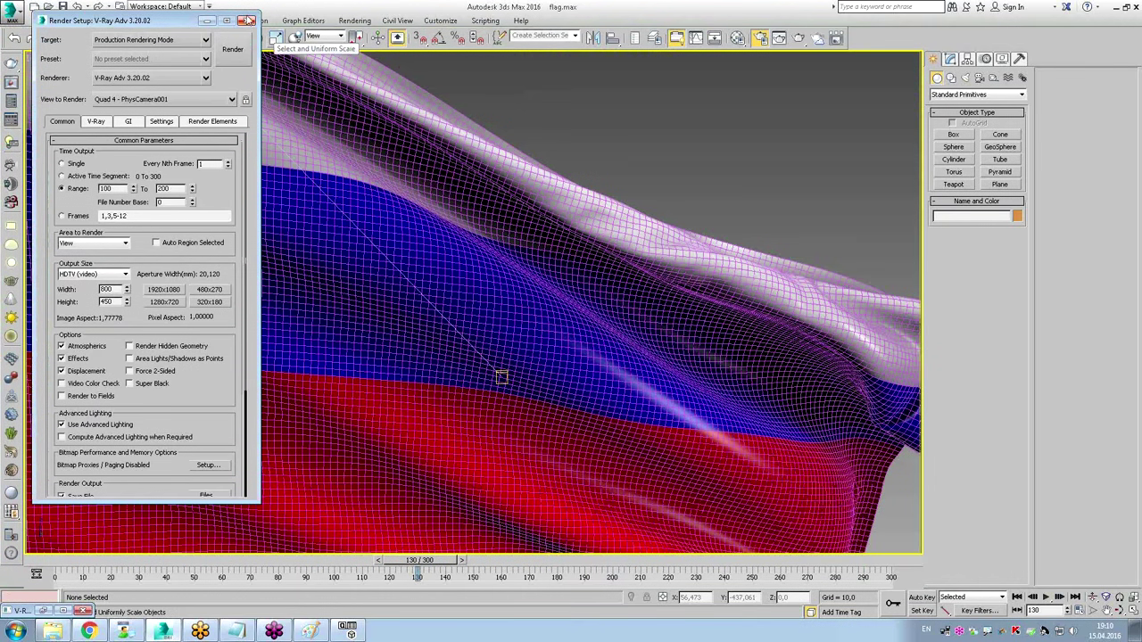
Save the modified scene, then bring up the Netop classroom window to check the busy servers.
click(1135, 9)
click(512, 333)
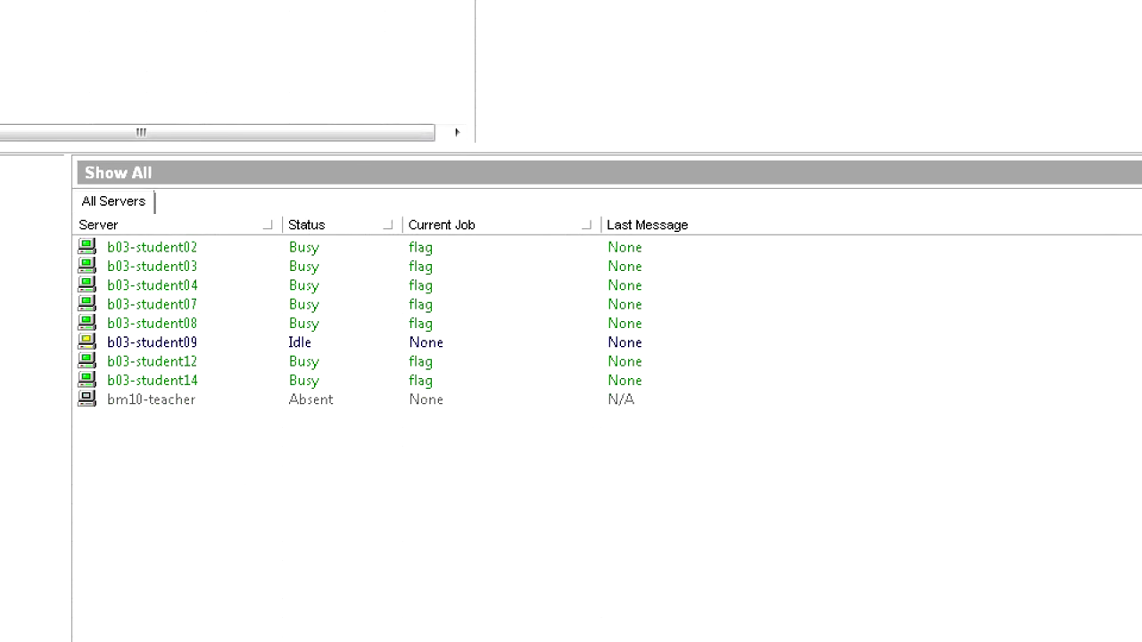
mouse_move(443, 241)
mouse_down()
mouse_move(385, 284)
mouse_move(437, 225)
mouse_up()
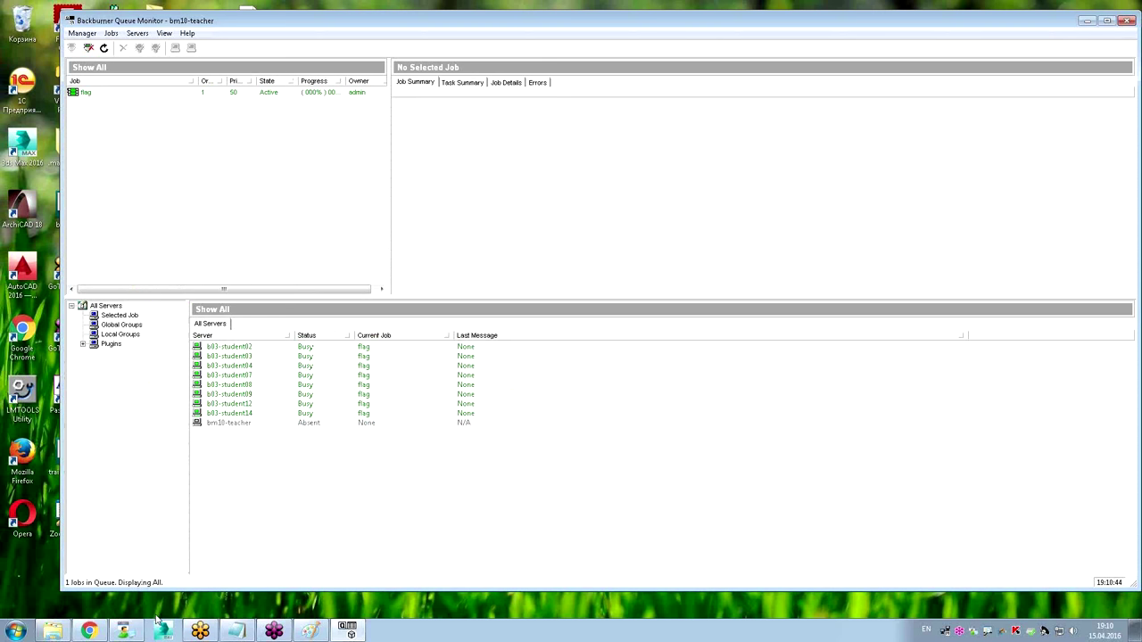
click(124, 630)
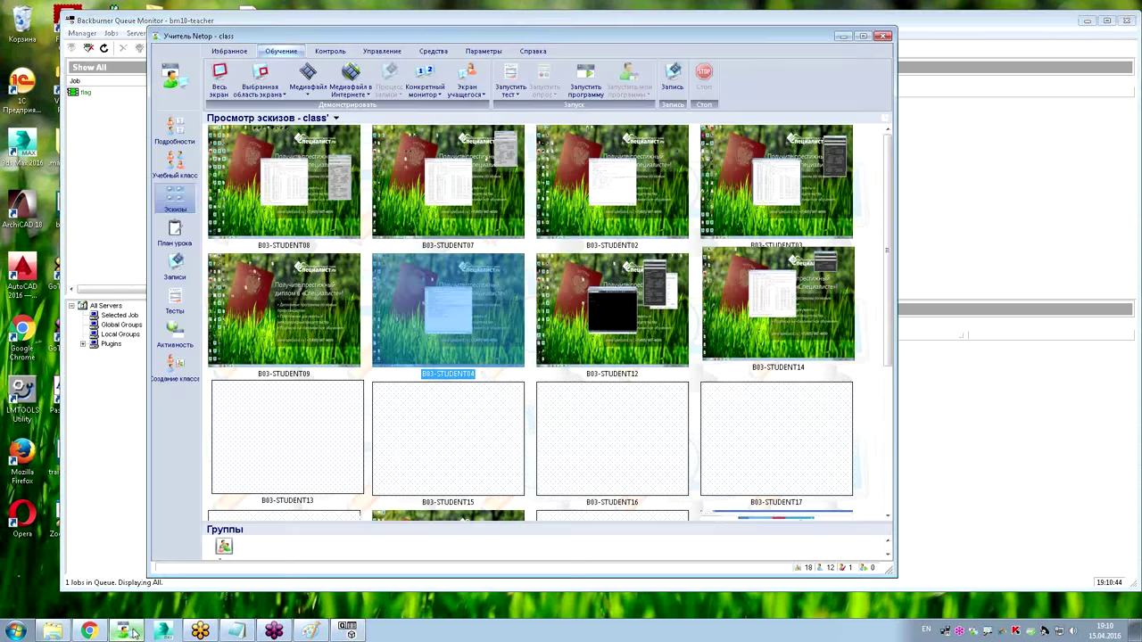
Close STUDENT12's remote view, minimize the Netop Teacher window and open the Start menu.
click(597, 444)
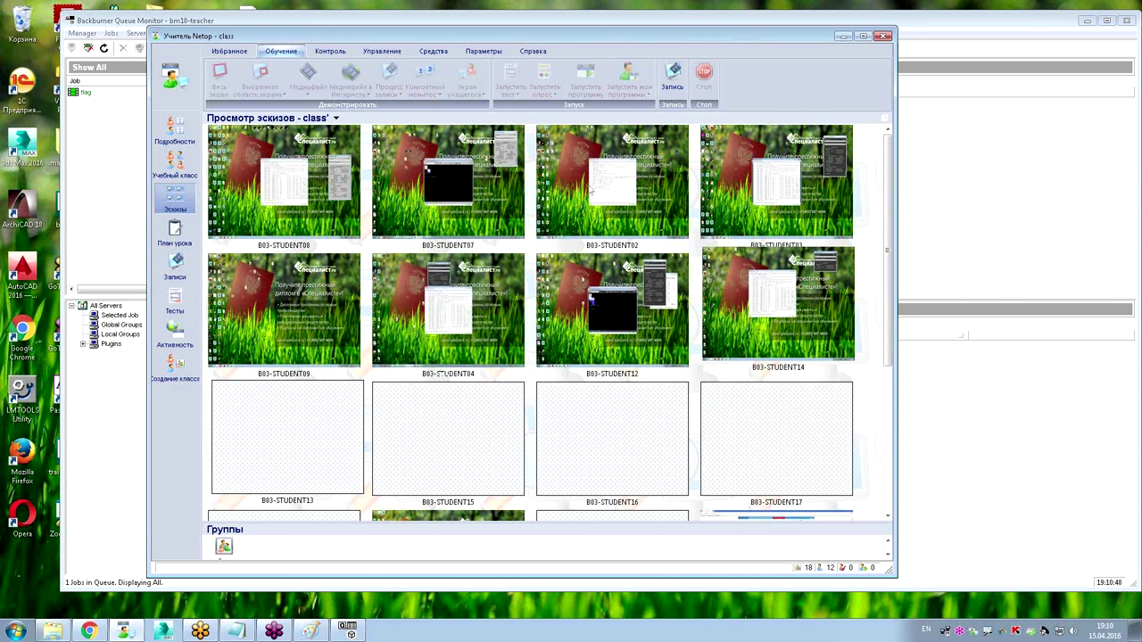
click(597, 311)
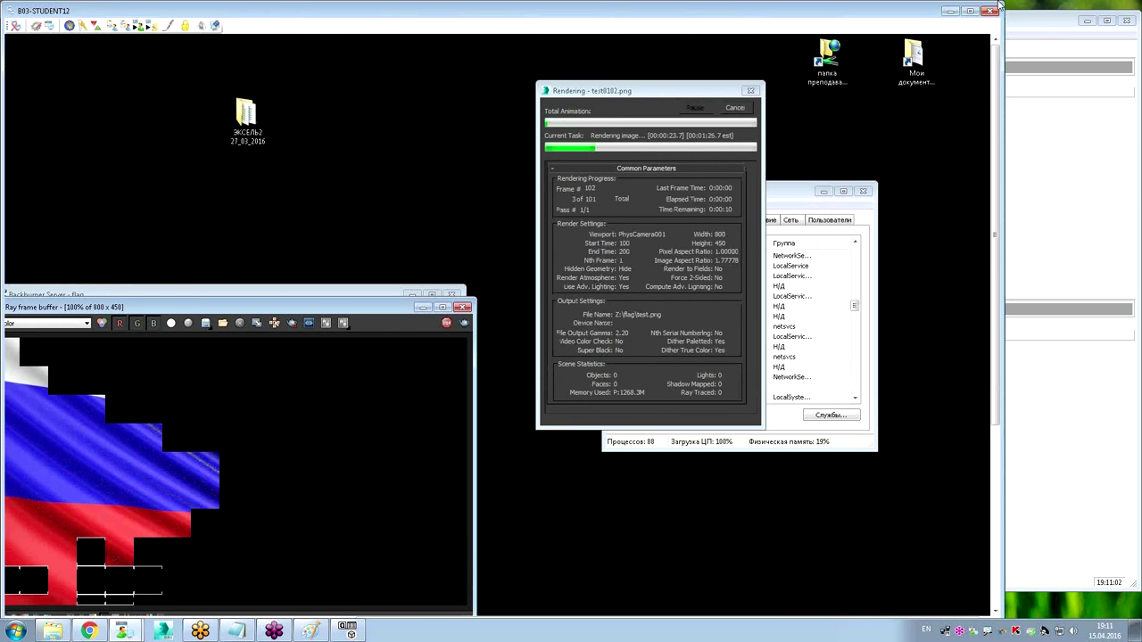
click(989, 10)
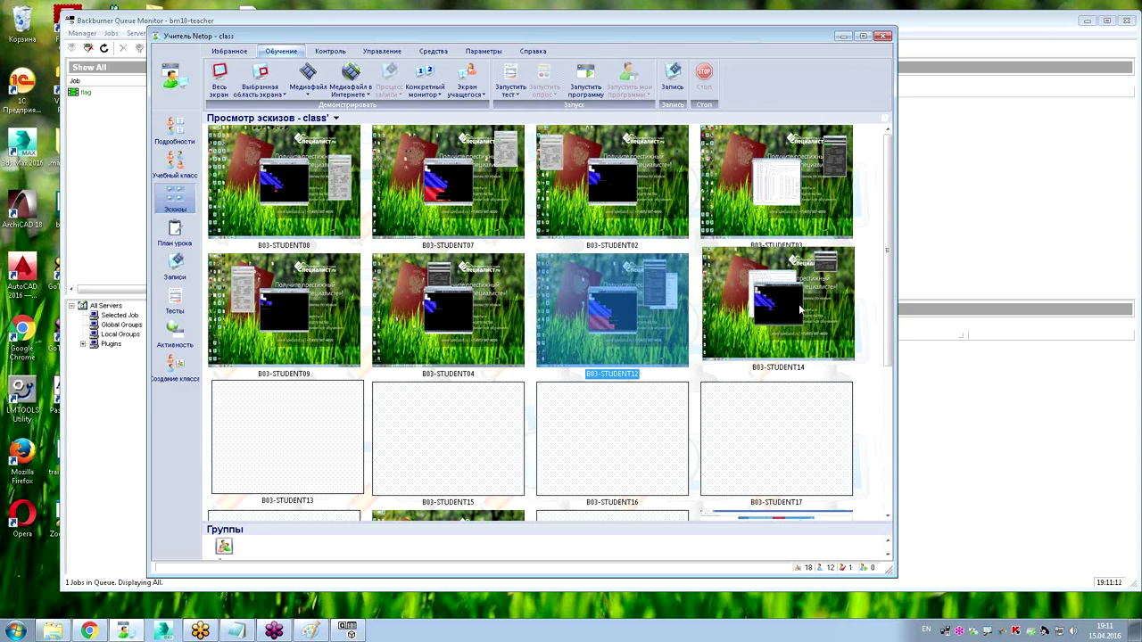
click(842, 36)
click(16, 631)
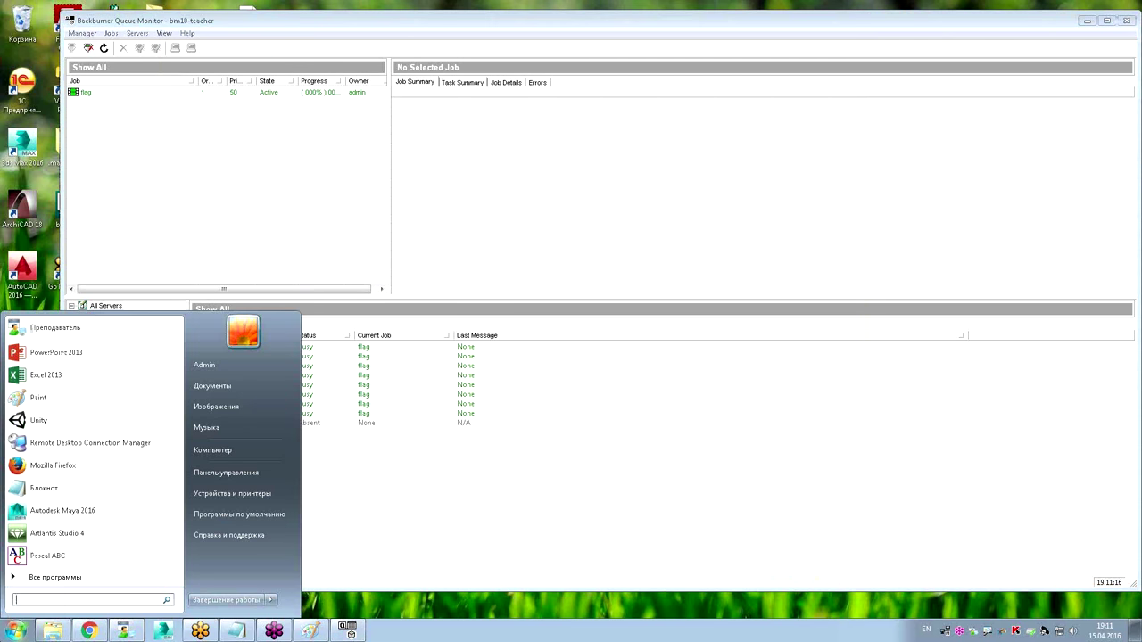
Launch Autodesk Backburner 2016 Server and open its General Properties from the Edit menu.
click(55, 580)
scroll(59, 340, up, 2)
scroll(59, 340, down, 2)
click(40, 356)
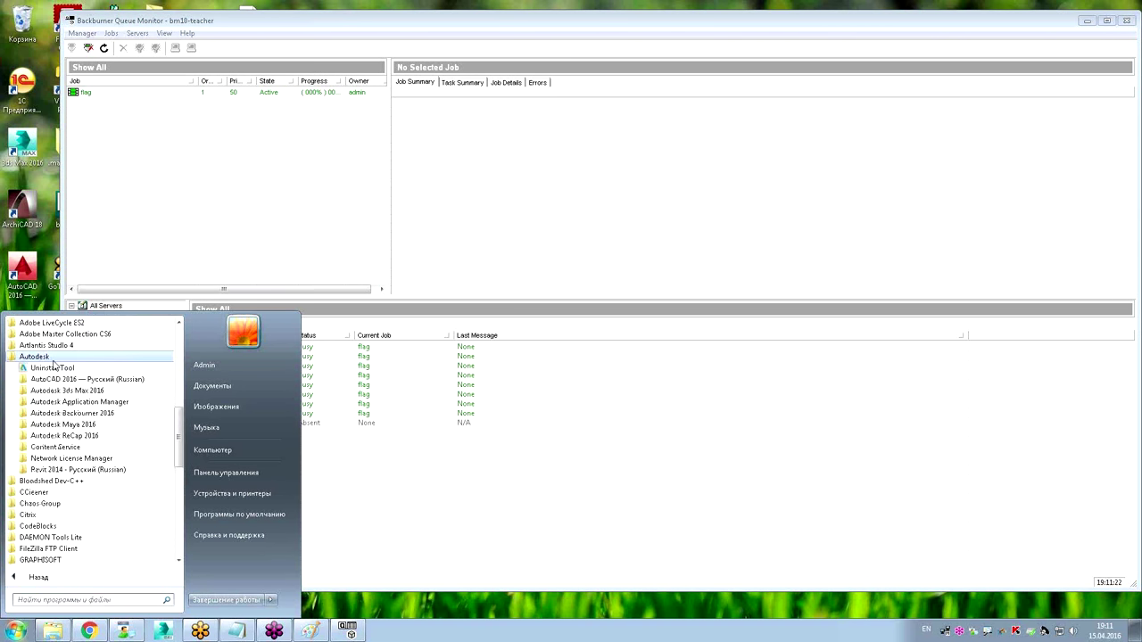
click(74, 416)
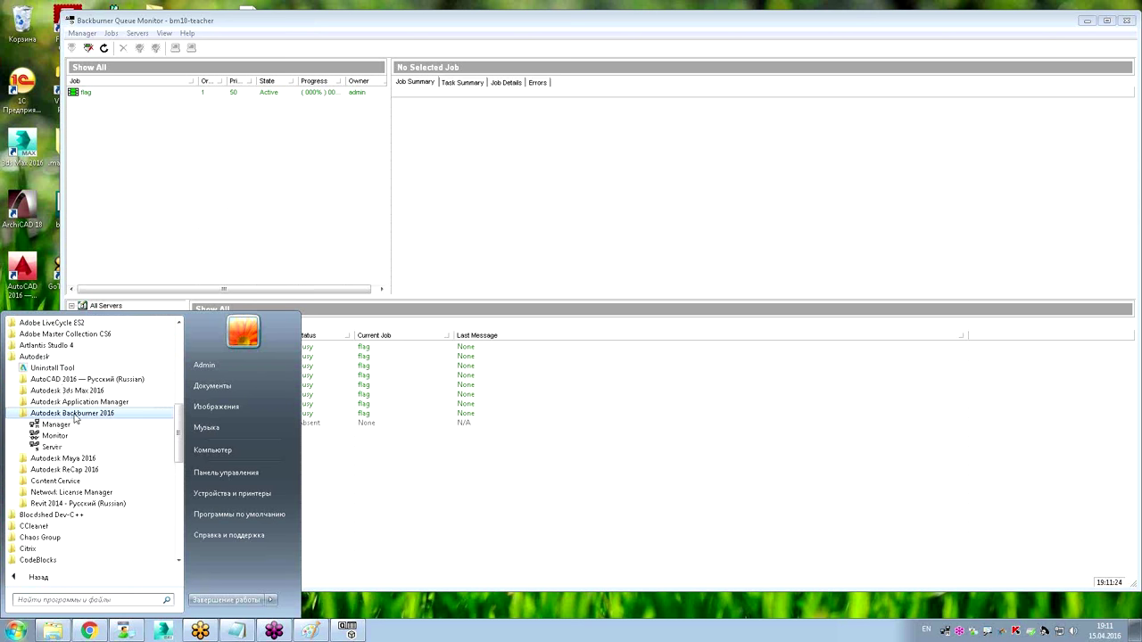
click(45, 448)
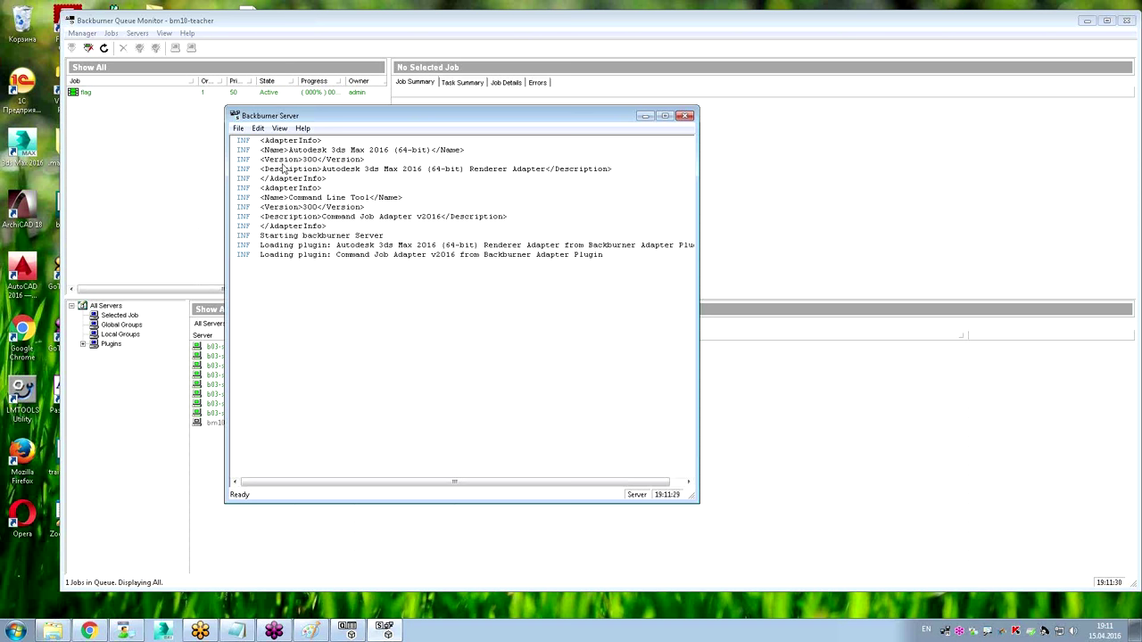
click(239, 128)
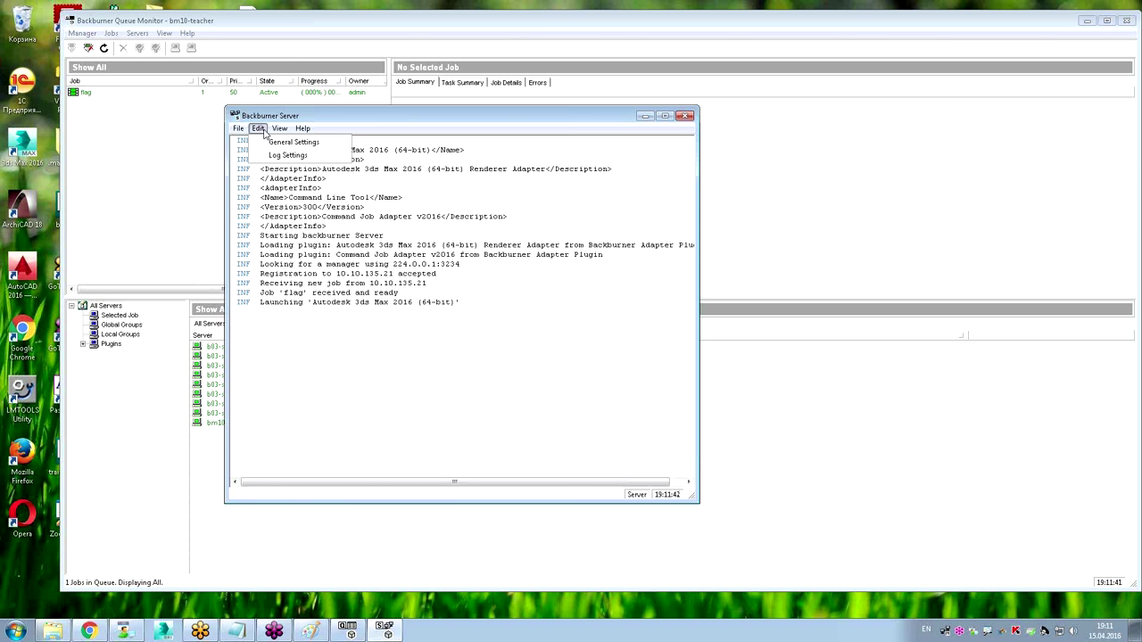
click(298, 143)
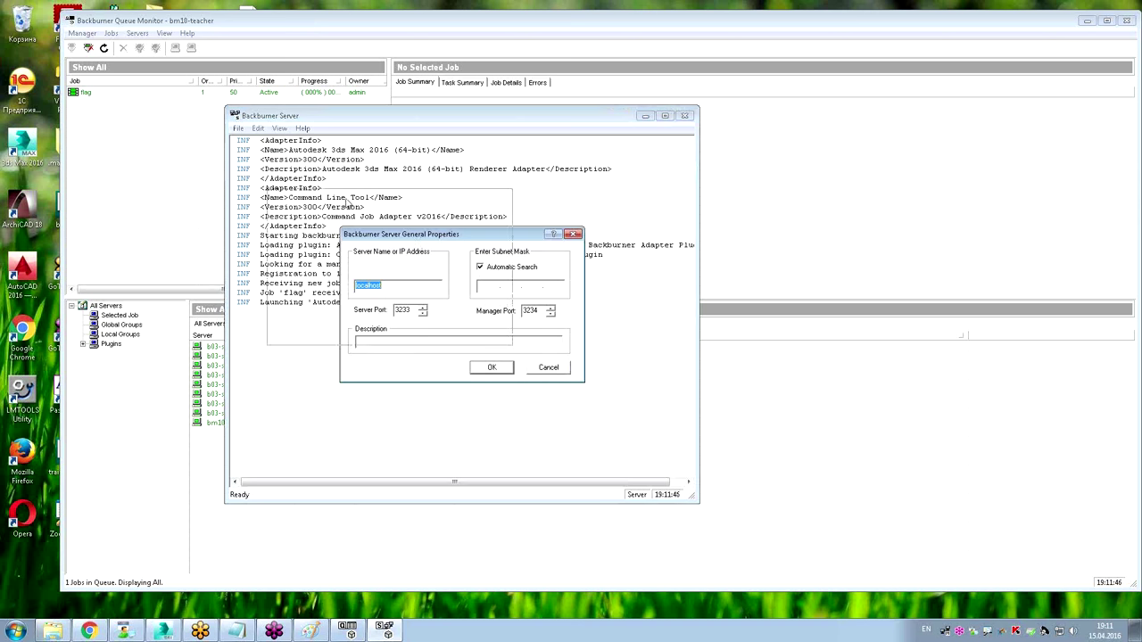
Keep localhost and Automatic Search enabled in the server's General Properties and confirm with OK.
drag(421, 235, 207, 74)
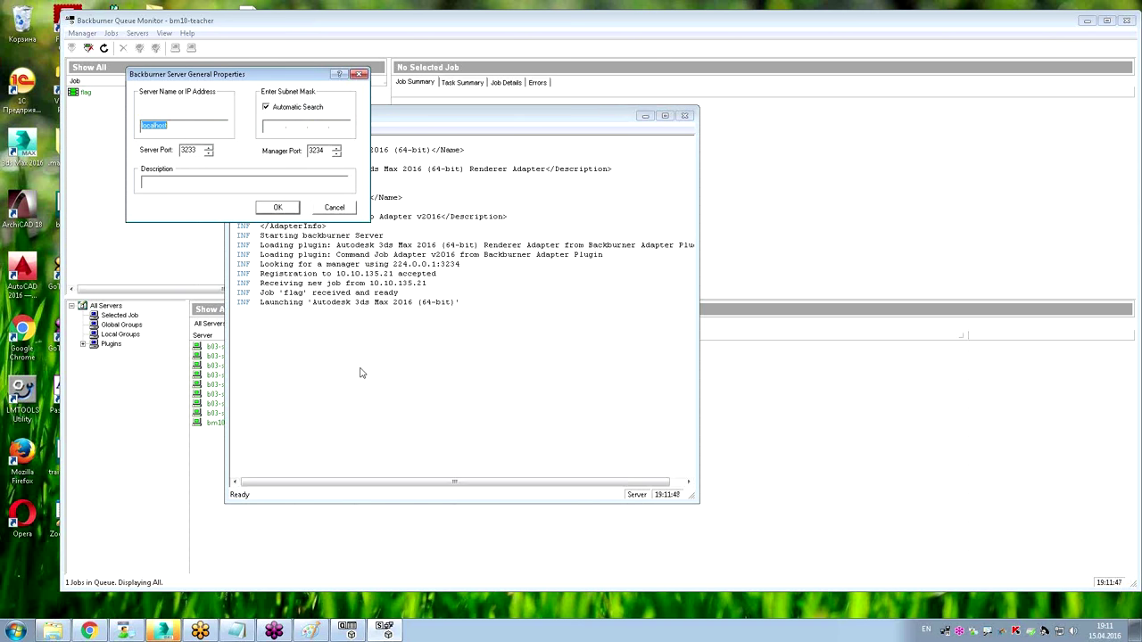
click(265, 107)
click(265, 108)
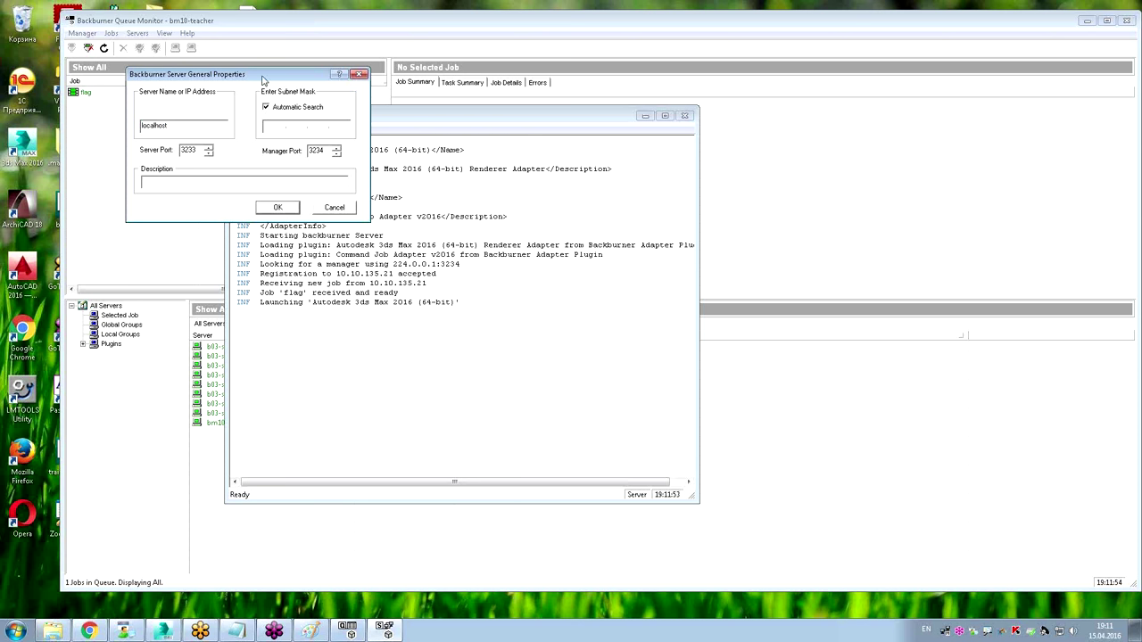
drag(263, 79, 279, 145)
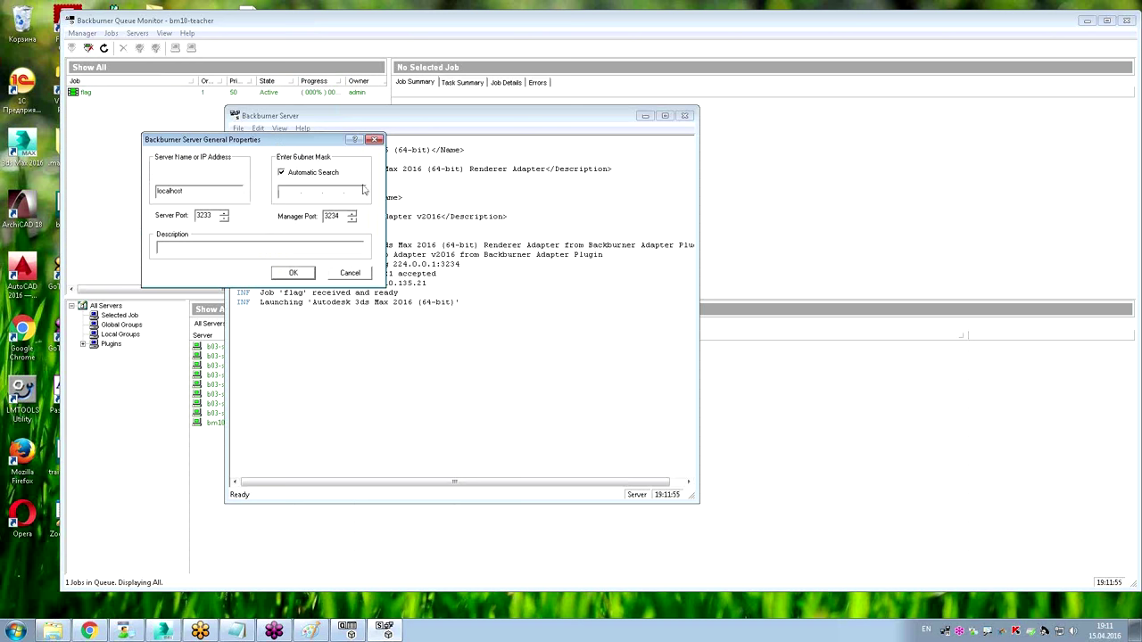
click(282, 174)
click(282, 173)
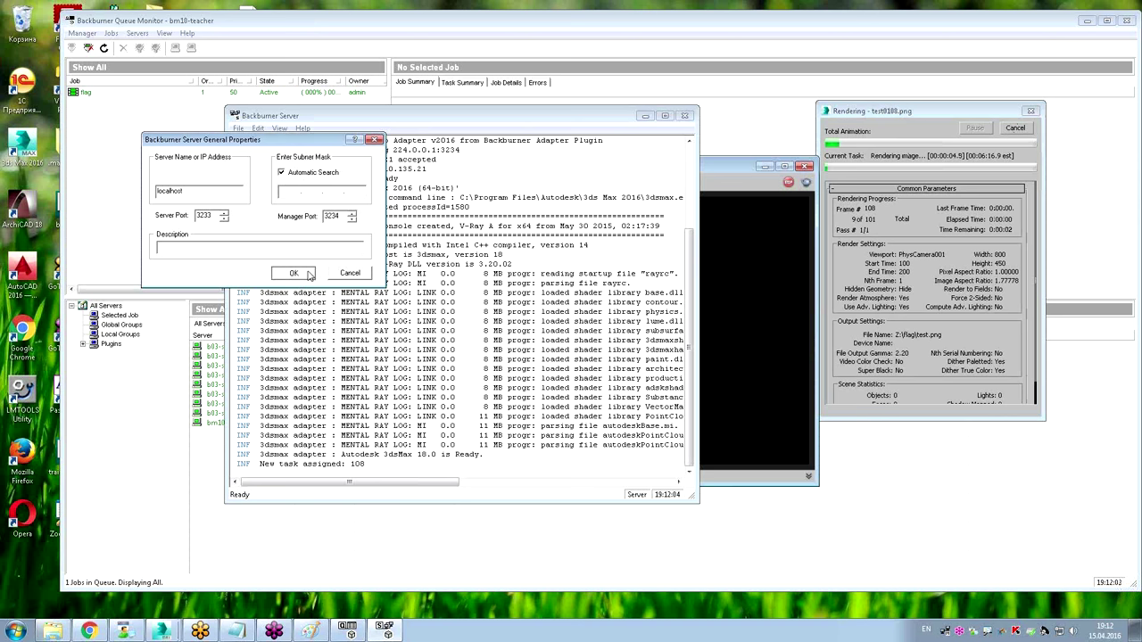
click(310, 274)
click(551, 344)
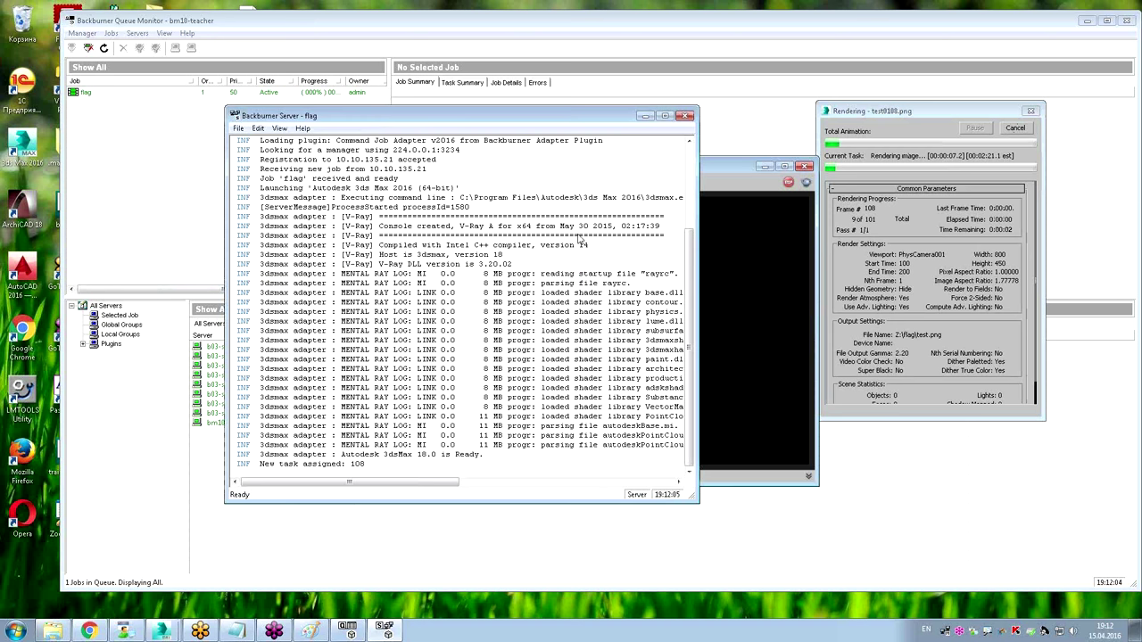
Review the busy servers in Queue Monitor, rearrange the render windows and open the Manager log.
click(645, 117)
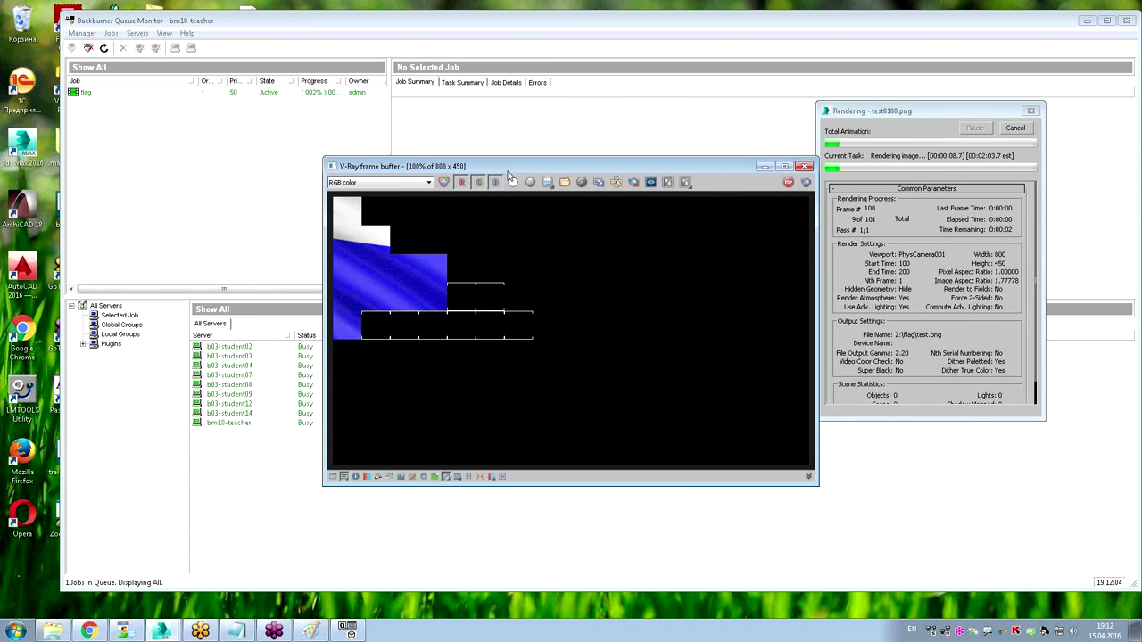
click(262, 473)
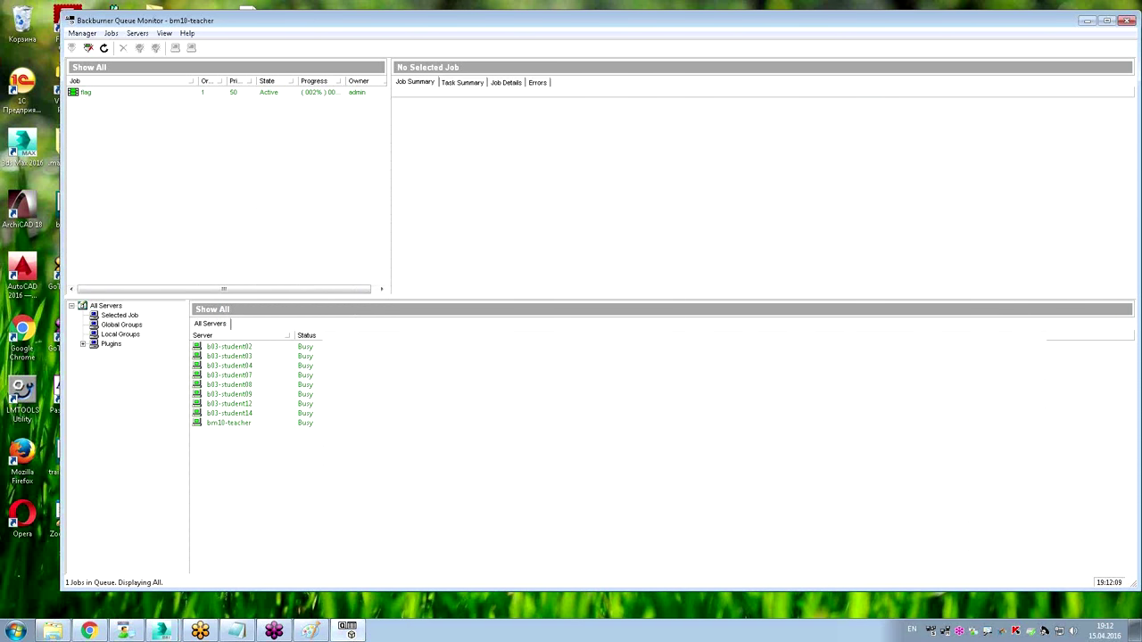
drag(147, 419, 404, 427)
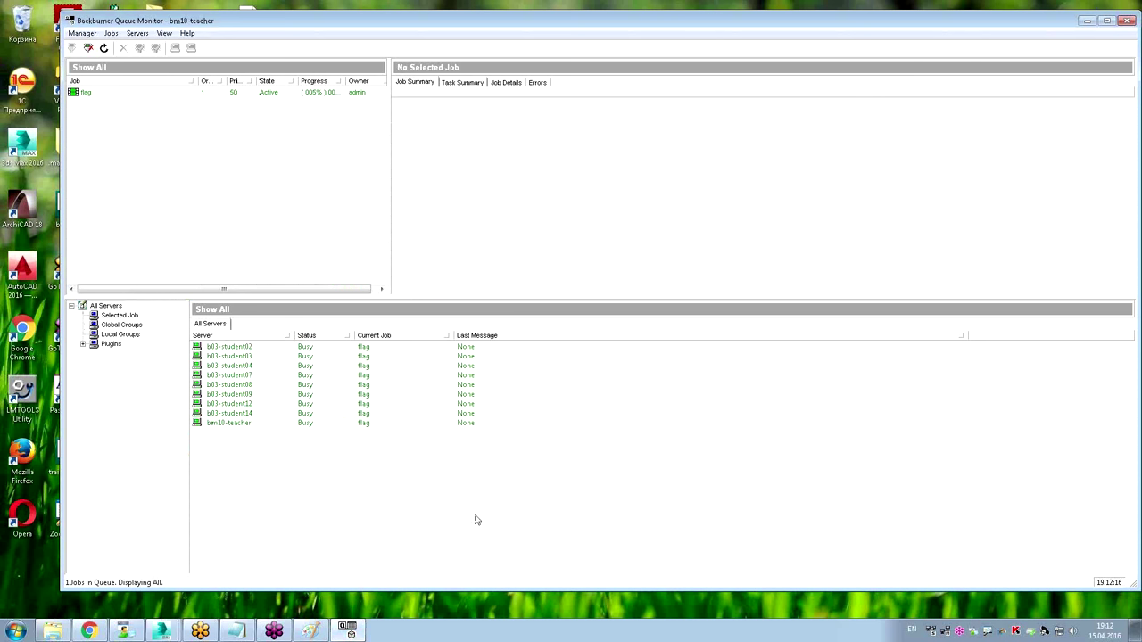
click(1086, 20)
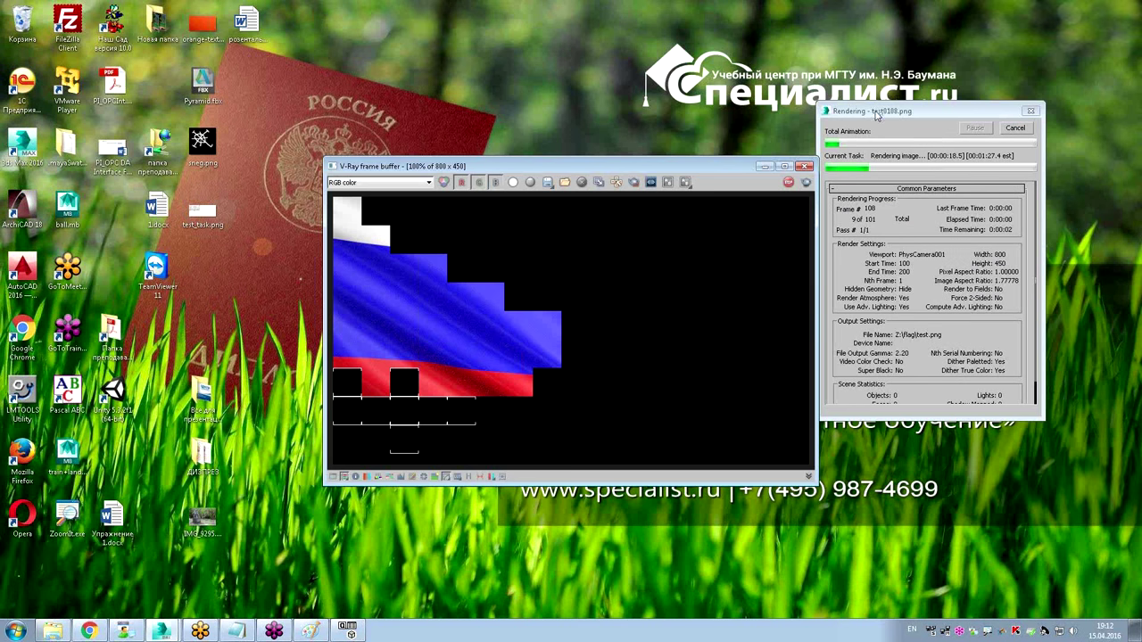
drag(877, 112, 970, 41)
drag(707, 170, 787, 44)
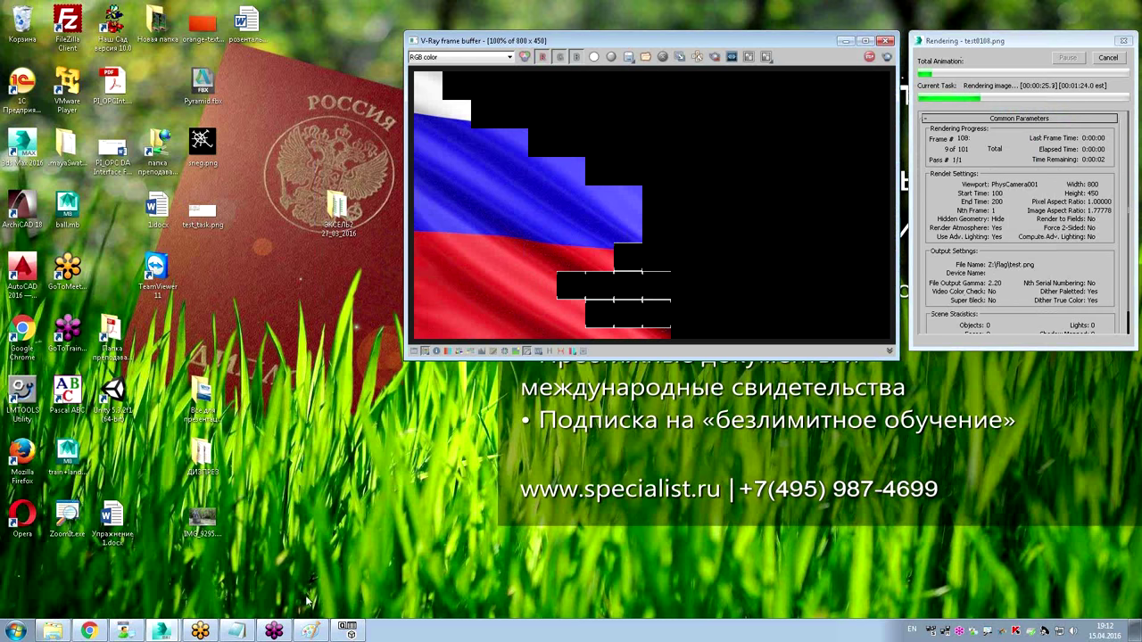
click(347, 630)
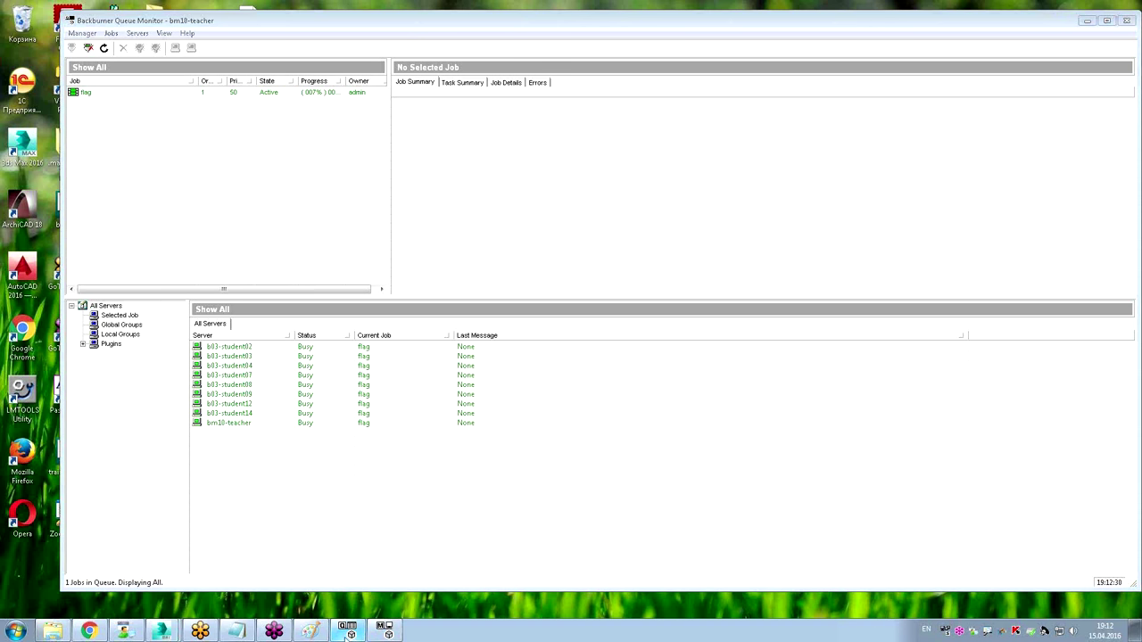
click(387, 630)
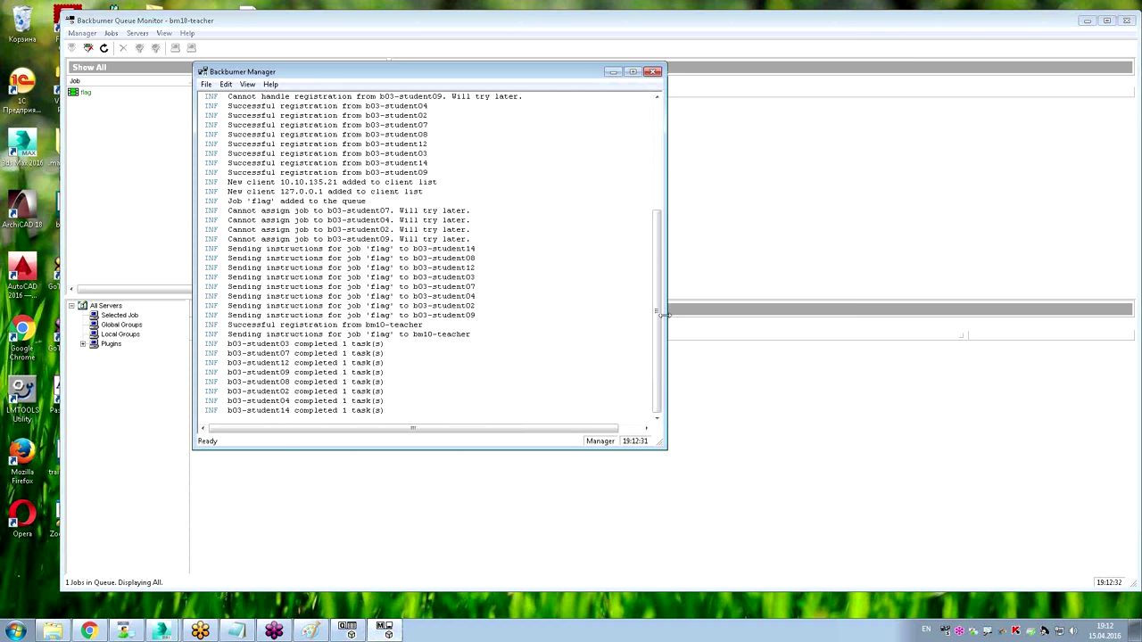
Review and hide the Backburner Manager log, then view the flag job's summary (17 of 101 tasks done).
drag(660, 324, 662, 345)
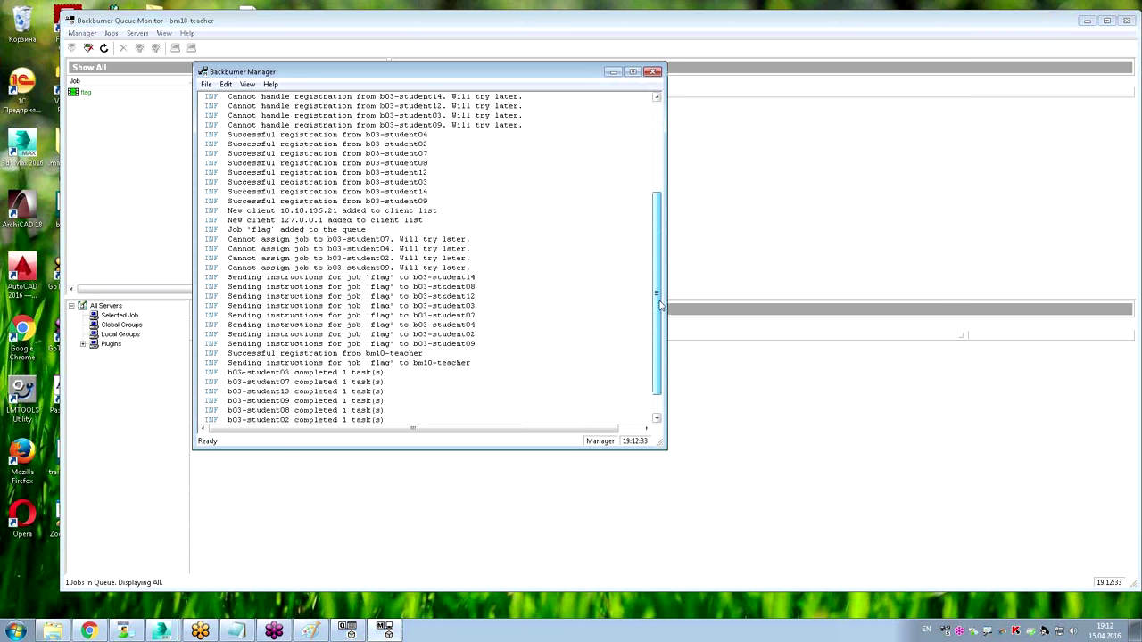
drag(662, 345, 662, 345)
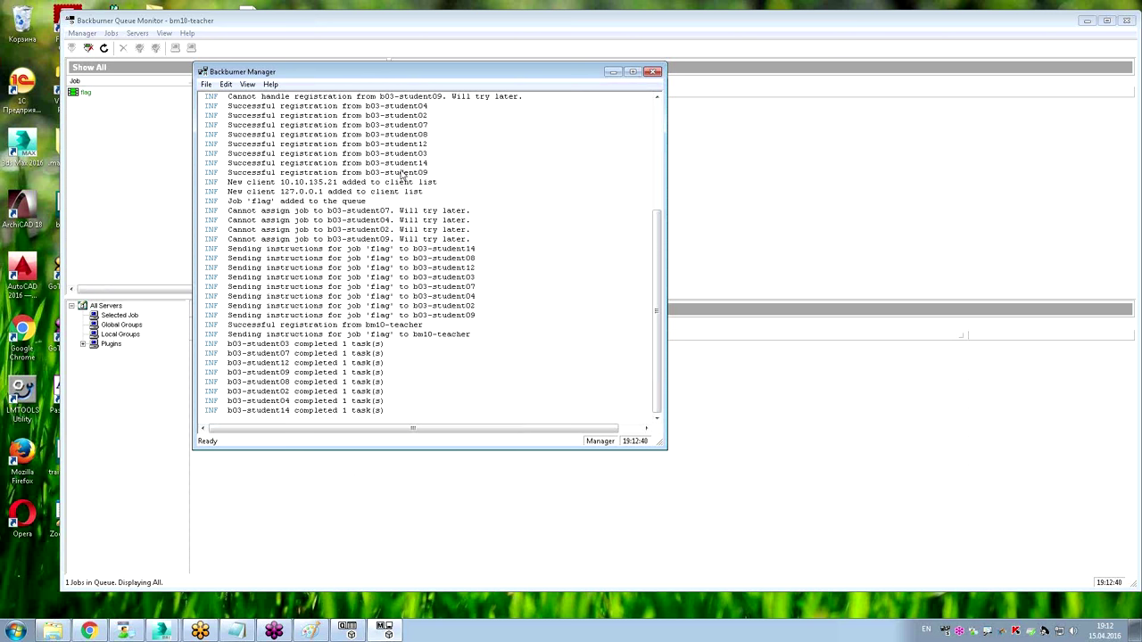
click(614, 72)
click(263, 95)
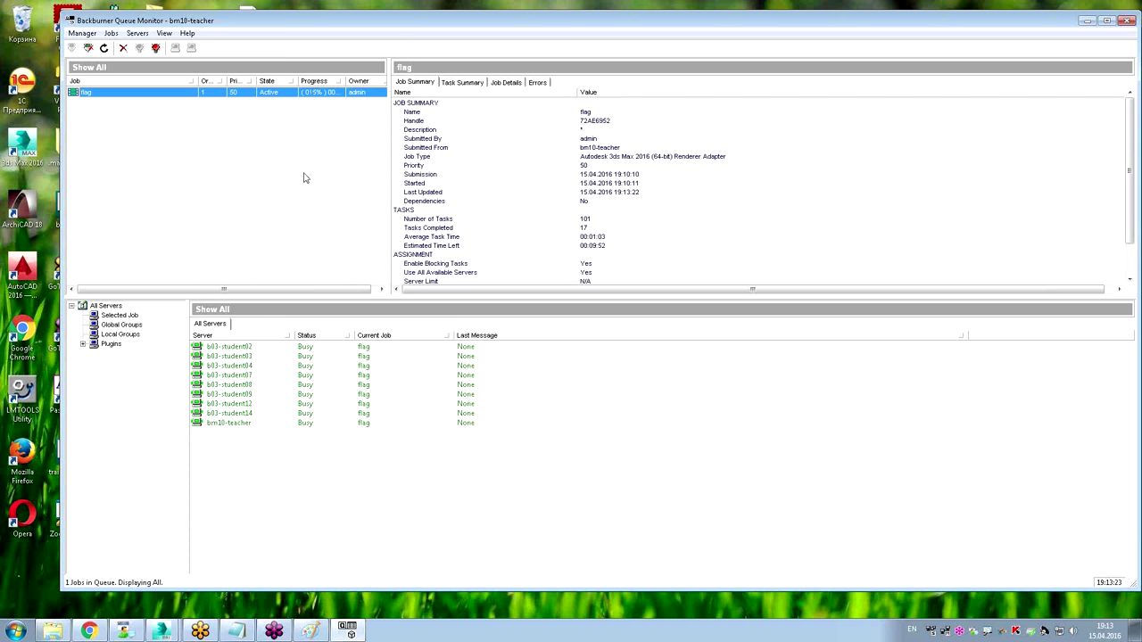
Underline the job list entries with red annotations, then clear them.
drag(76, 100, 136, 101)
drag(78, 112, 120, 111)
mouse_move(87, 126)
mouse_down()
mouse_move(123, 125)
mouse_move(123, 139)
mouse_up()
drag(82, 151, 144, 151)
mouse_move(98, 167)
mouse_down()
mouse_move(163, 166)
mouse_move(150, 180)
mouse_up()
drag(98, 197, 166, 192)
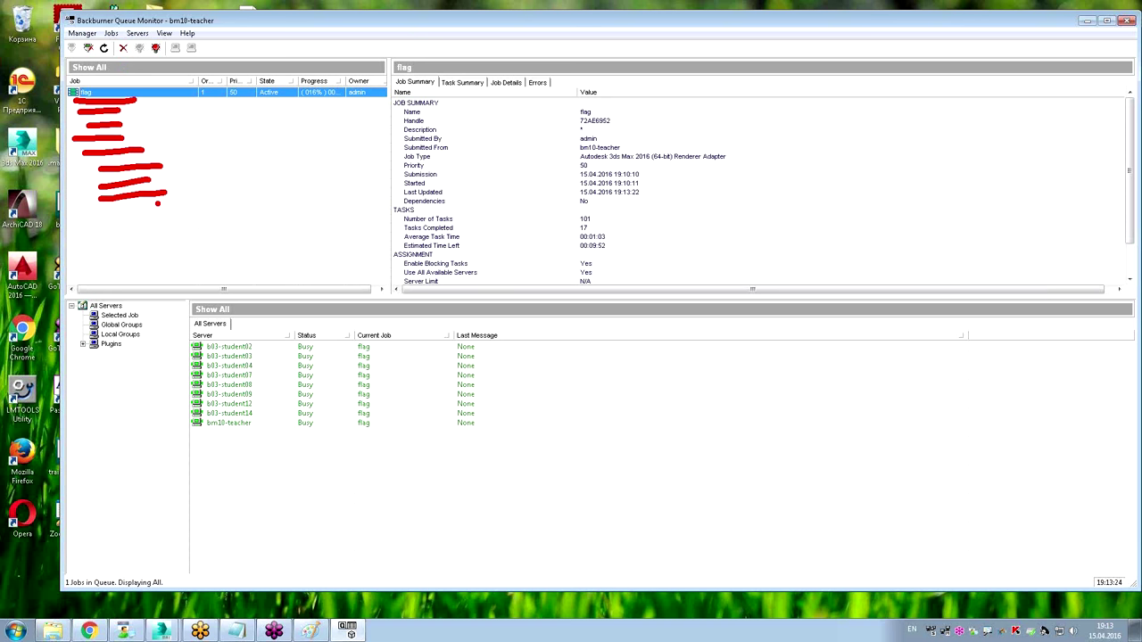
click(81, 108)
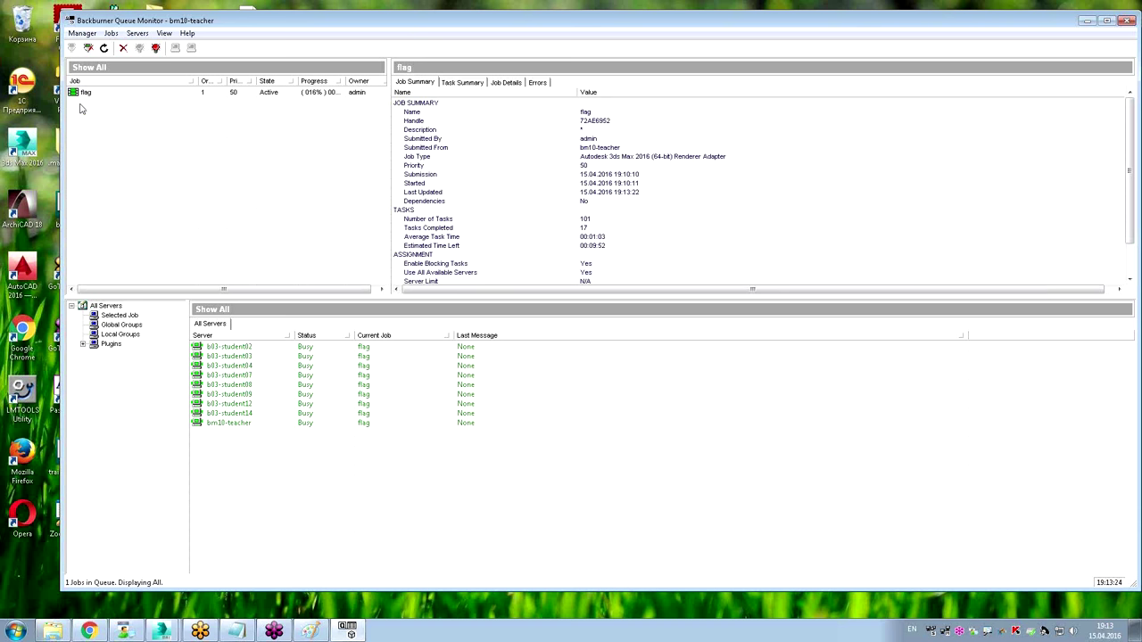
Select the flag job and circle its priority value 50 with an annotation.
click(134, 93)
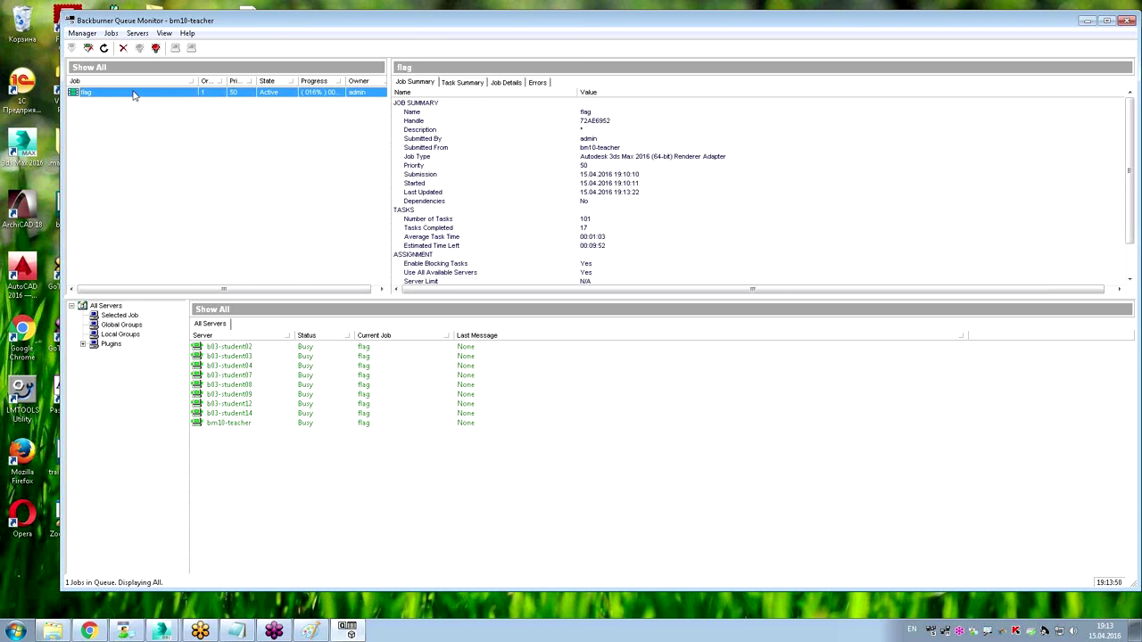
key(ctrl+2)
drag(241, 93, 255, 85)
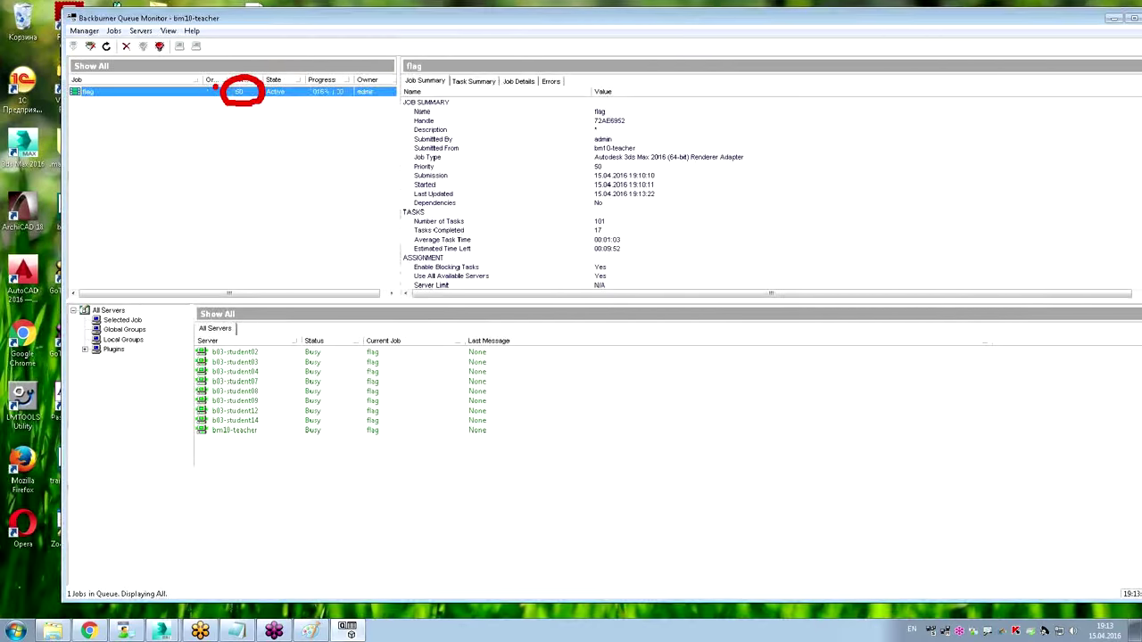
key(Escape)
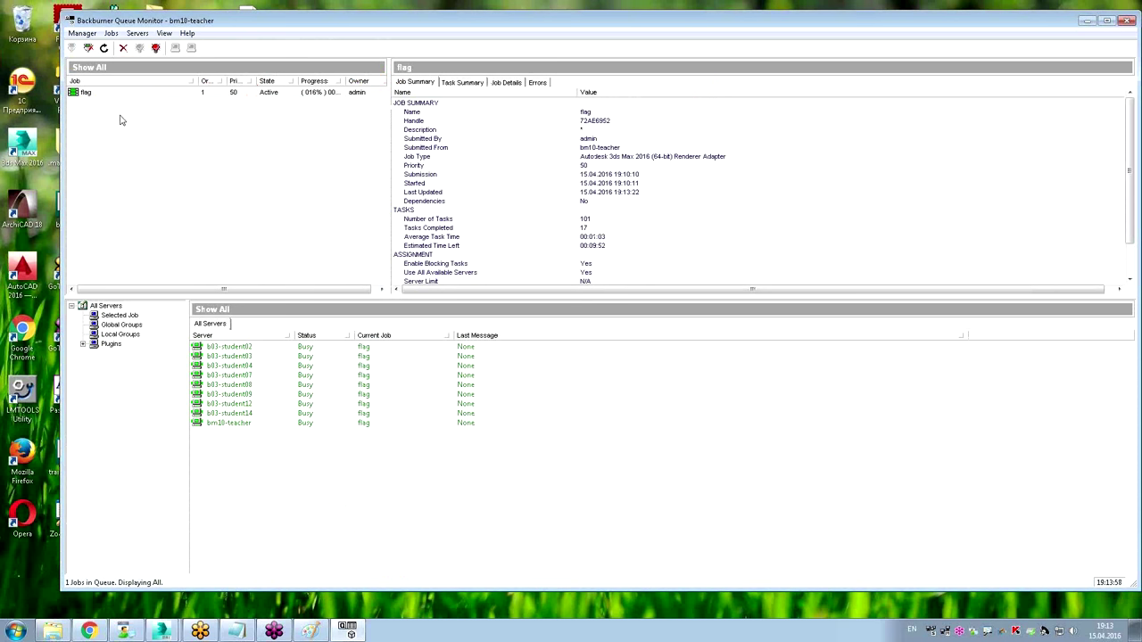
Reselect the flag job and show its task list, with frames 100–119 complete at 19%.
click(121, 116)
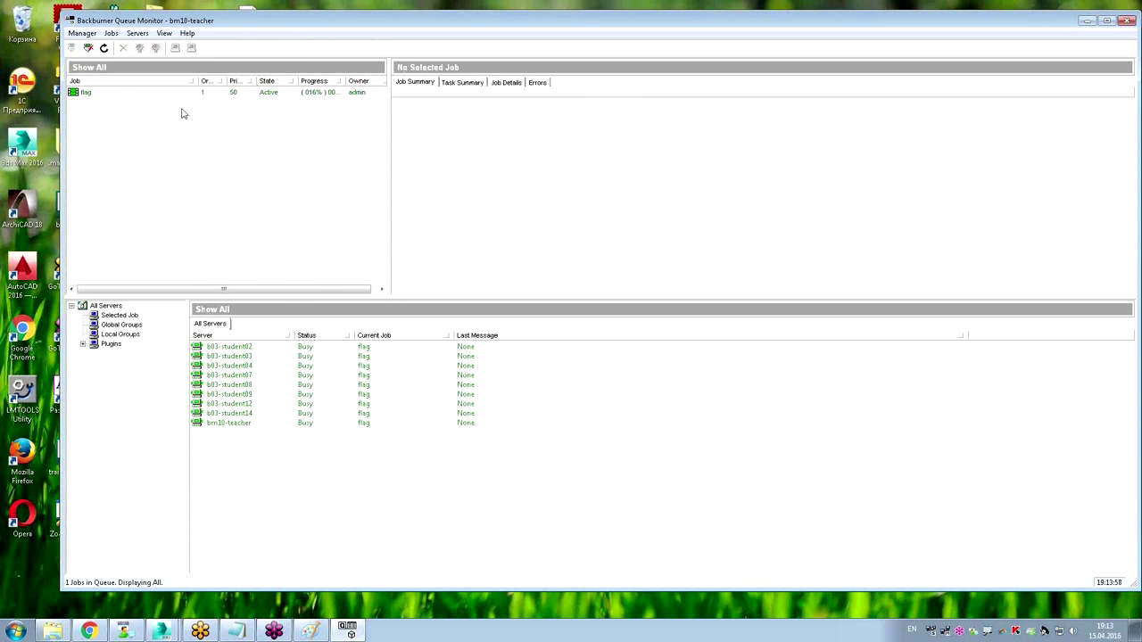
click(255, 92)
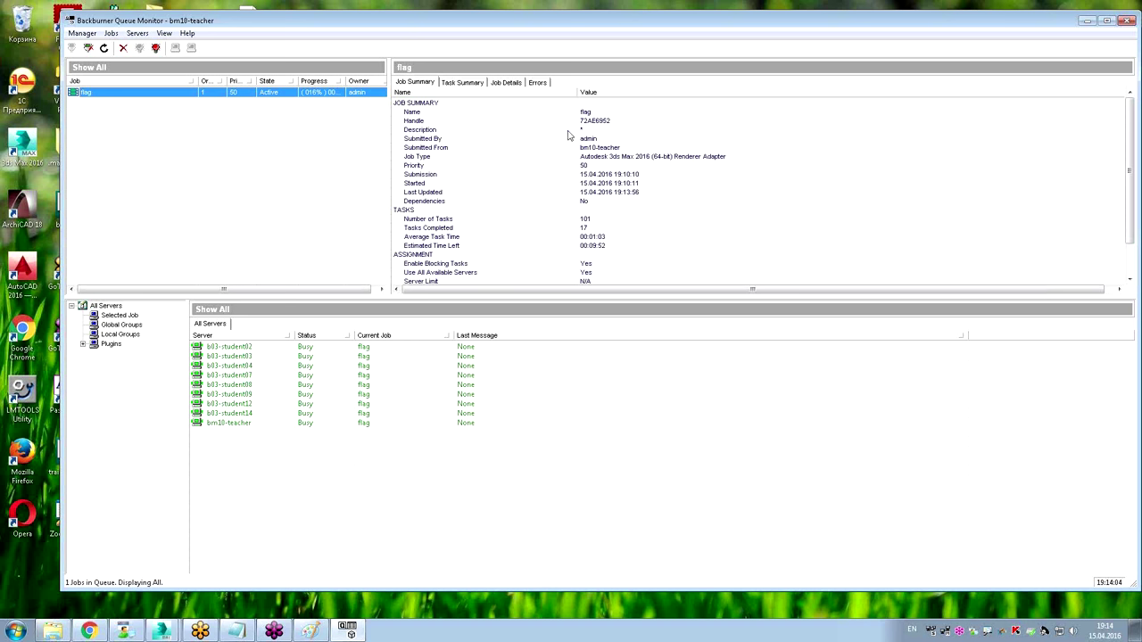
drag(570, 300, 585, 434)
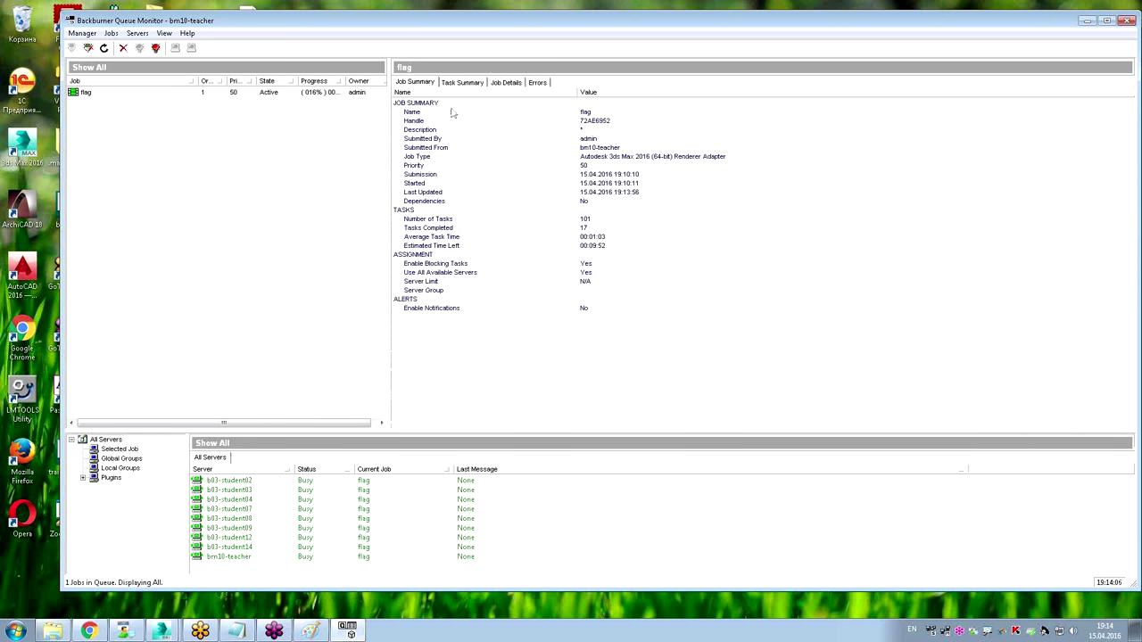
mouse_move(398, 95)
mouse_down()
mouse_move(722, 344)
mouse_move(370, 373)
mouse_move(377, 127)
mouse_up()
key(Escape)
click(461, 82)
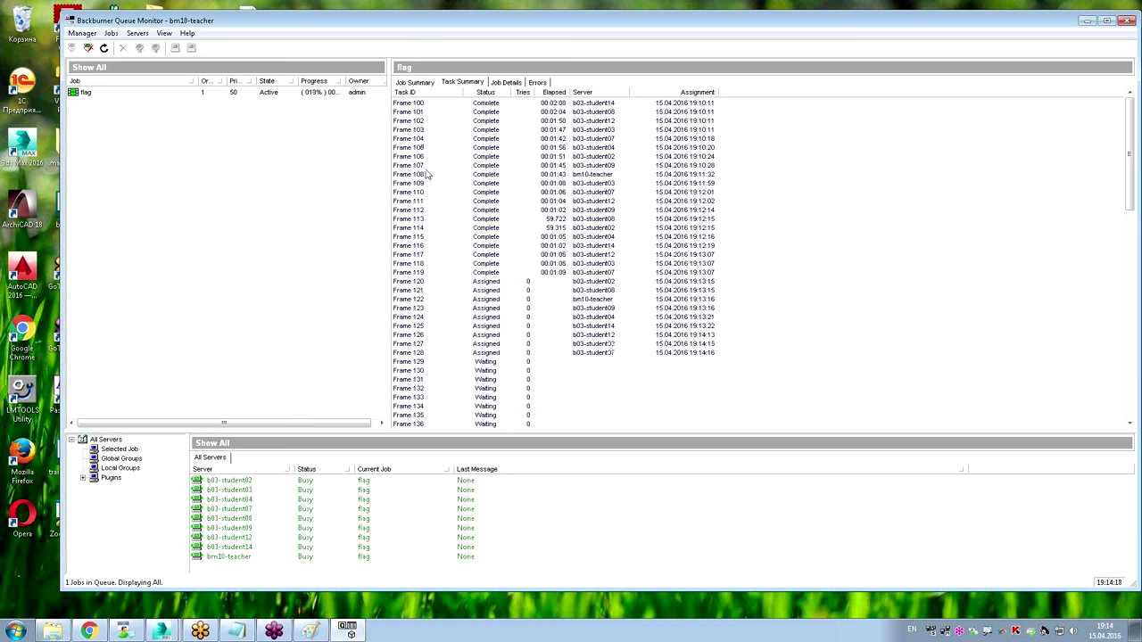
Inspect the Frame 119, 120 and 128 tasks in the flag job's task list.
click(420, 274)
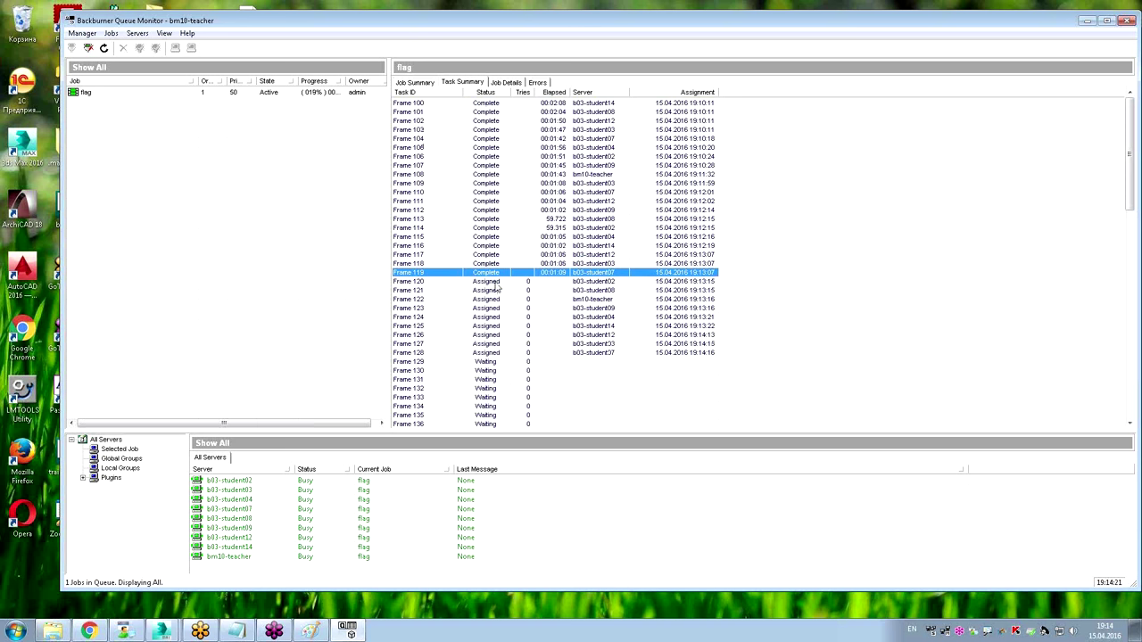
click(497, 286)
click(492, 354)
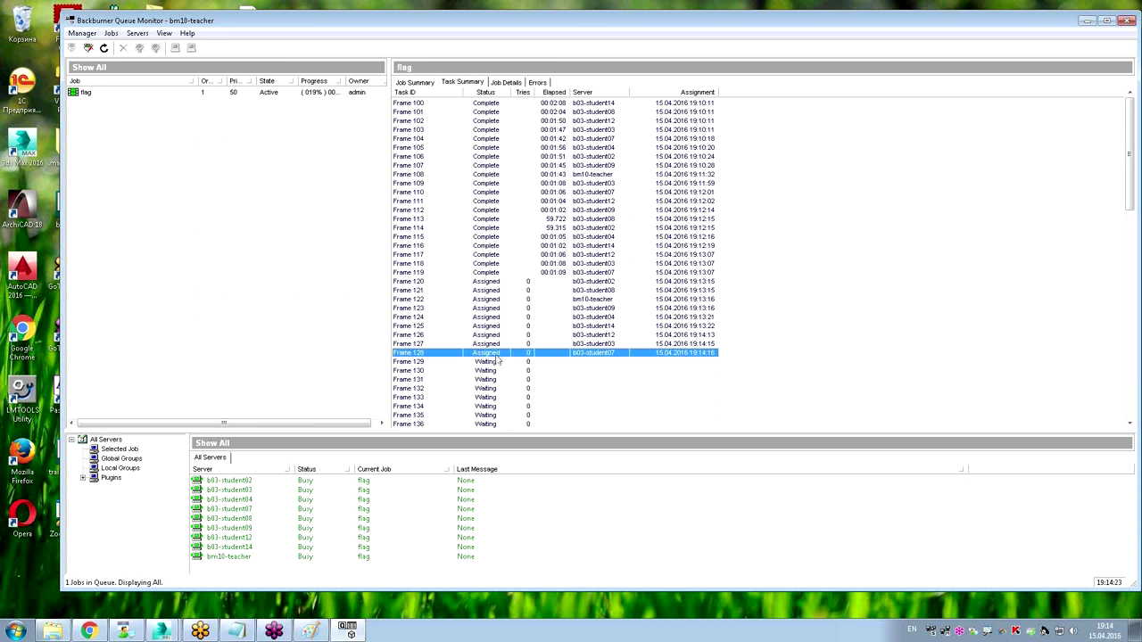
Scroll through the task list, then bring up Windows Explorer on the shared Z: drive.
scroll(495, 352, down, 15)
scroll(498, 345, down, 7)
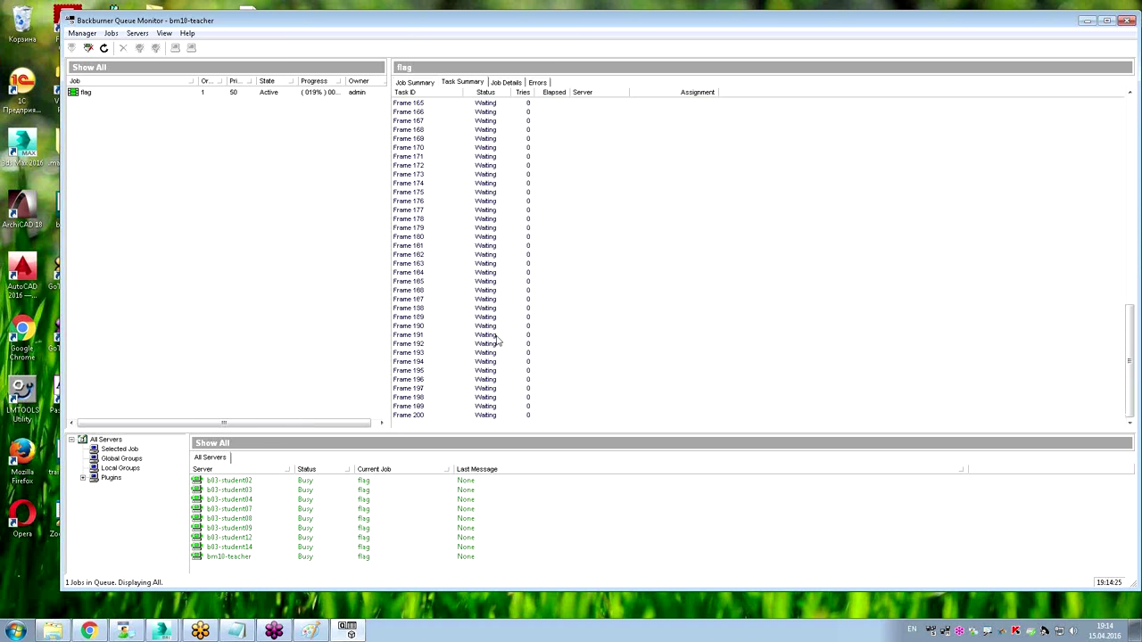
scroll(498, 341, up, 7)
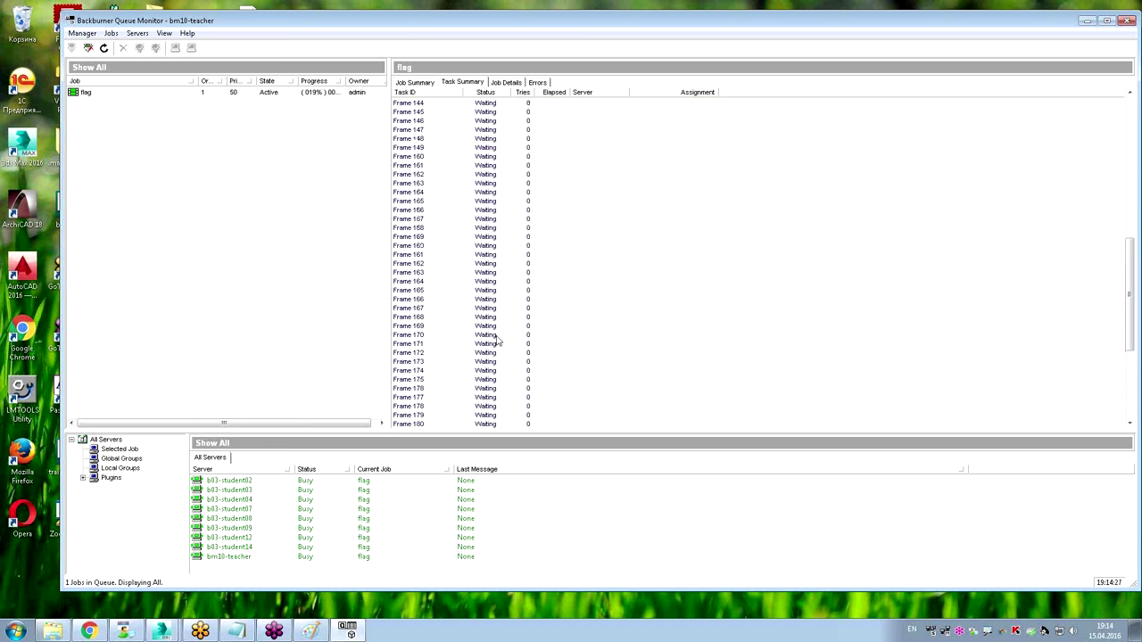
scroll(498, 342, up, 7)
scroll(498, 342, up, 6)
scroll(498, 342, up, 2)
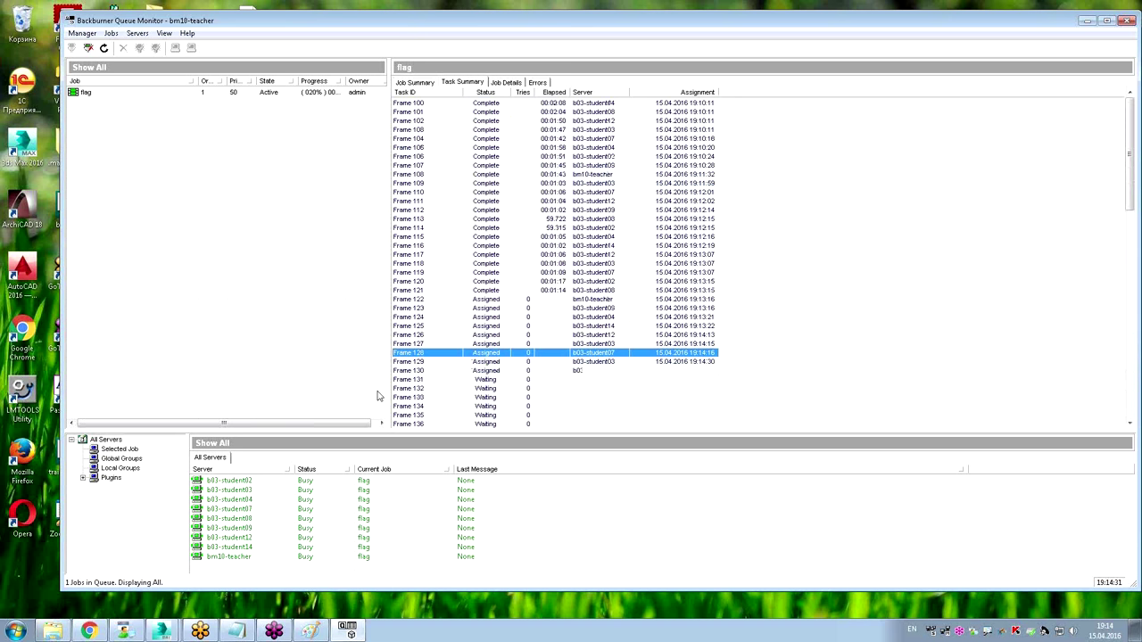
click(55, 629)
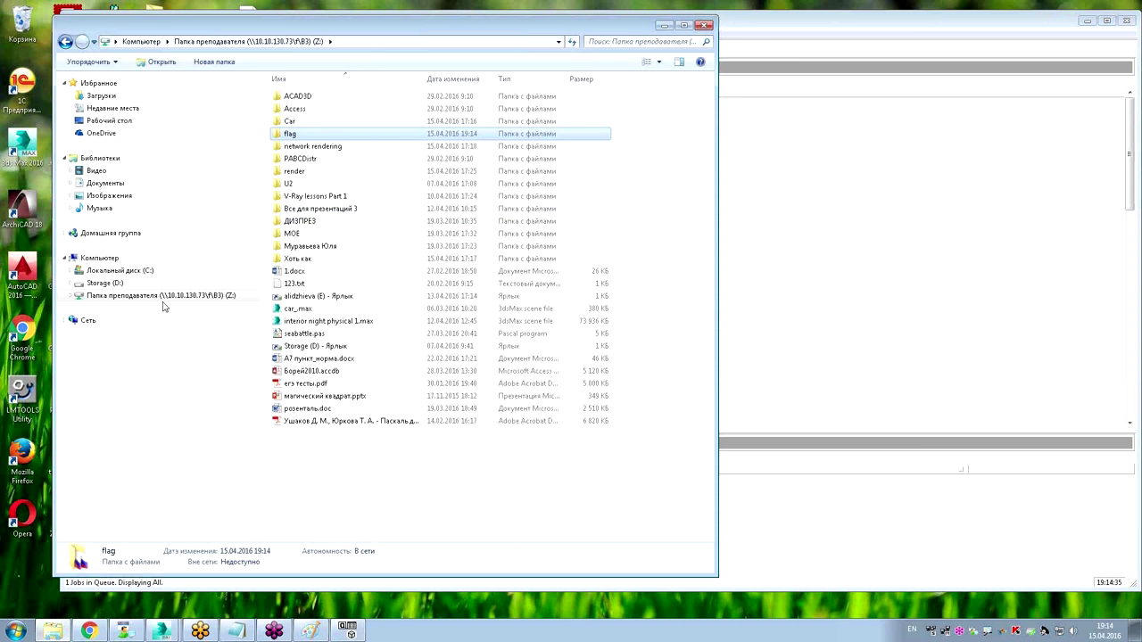
Open the flag folder of rendered frames on the network drive.
click(306, 170)
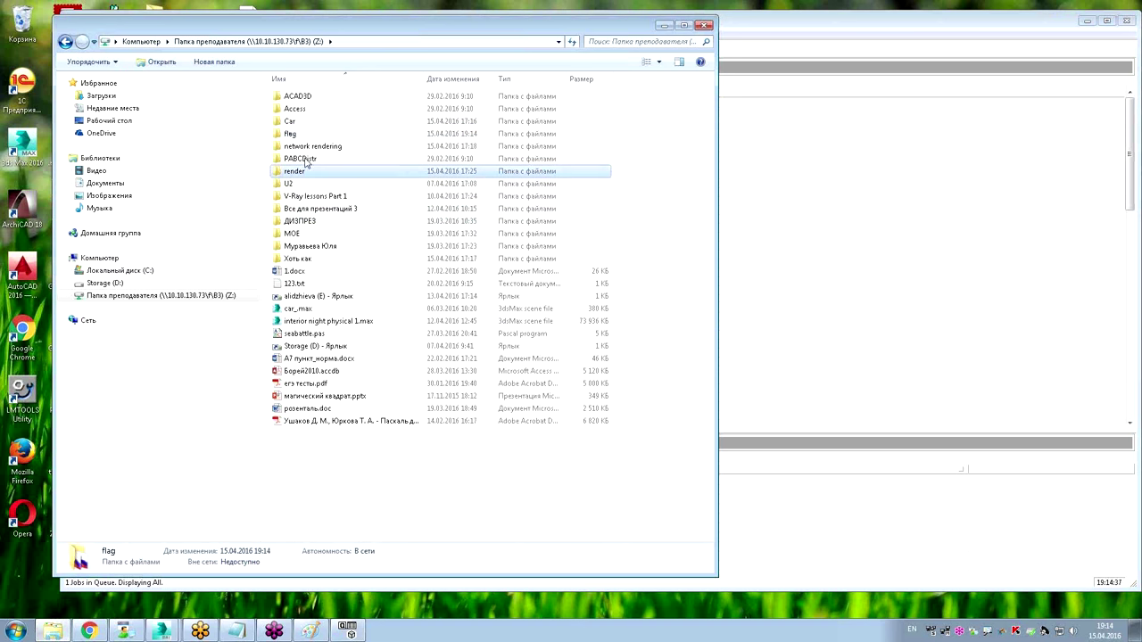
click(304, 135)
double_click(304, 135)
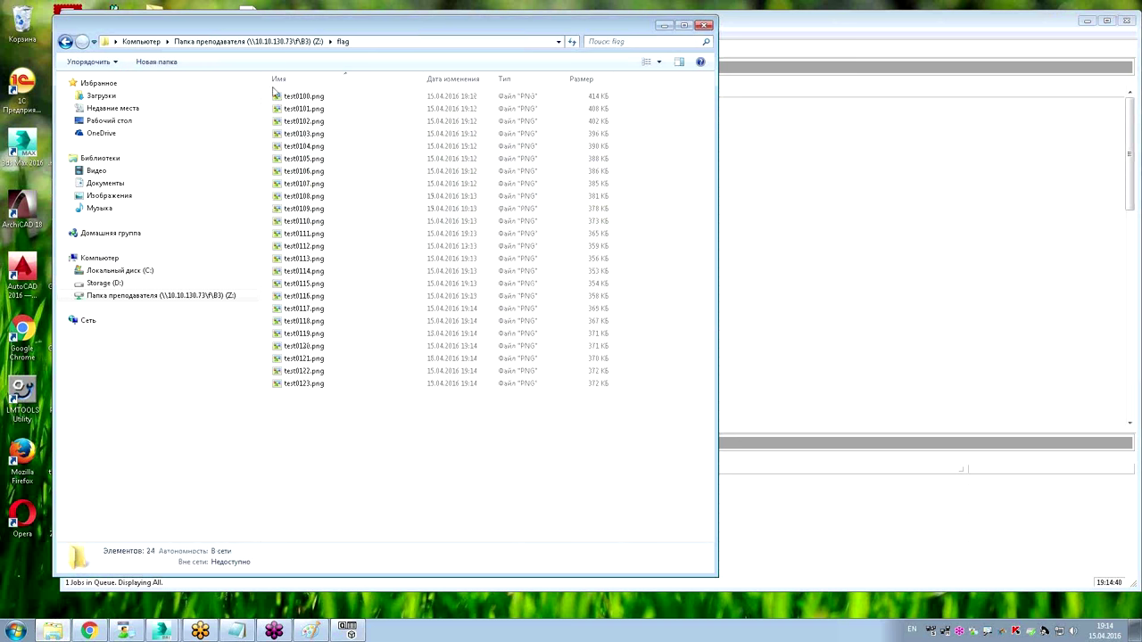
Show the rendered PNGs test0100–test0125 as large icons, then minimize the Explorer window.
right_click(311, 418)
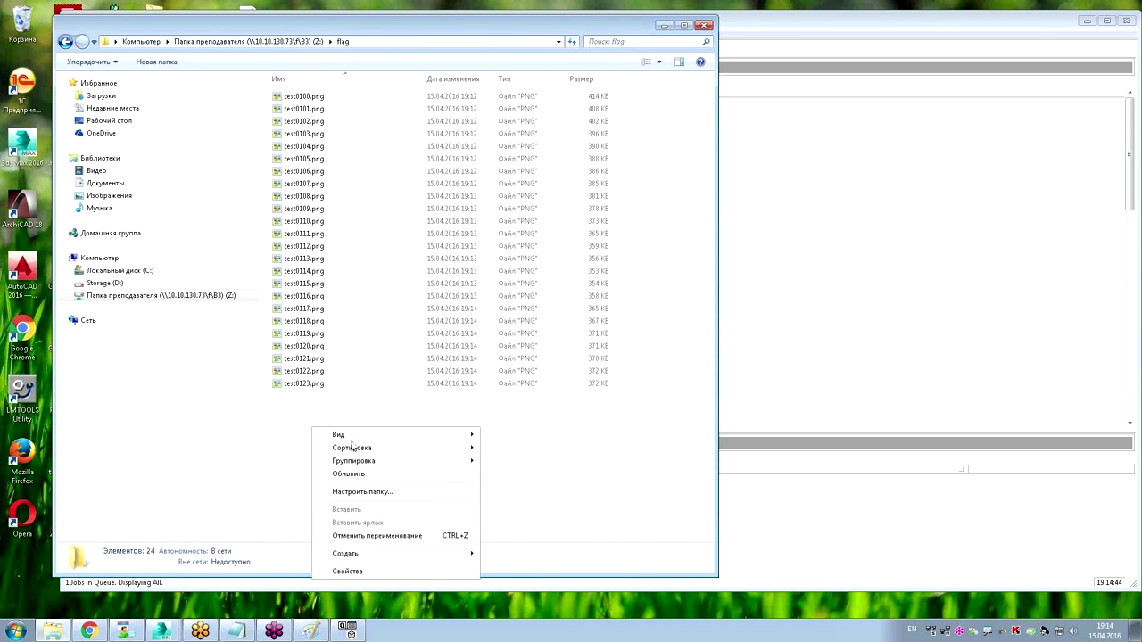
mouse_move(339, 434)
click(514, 448)
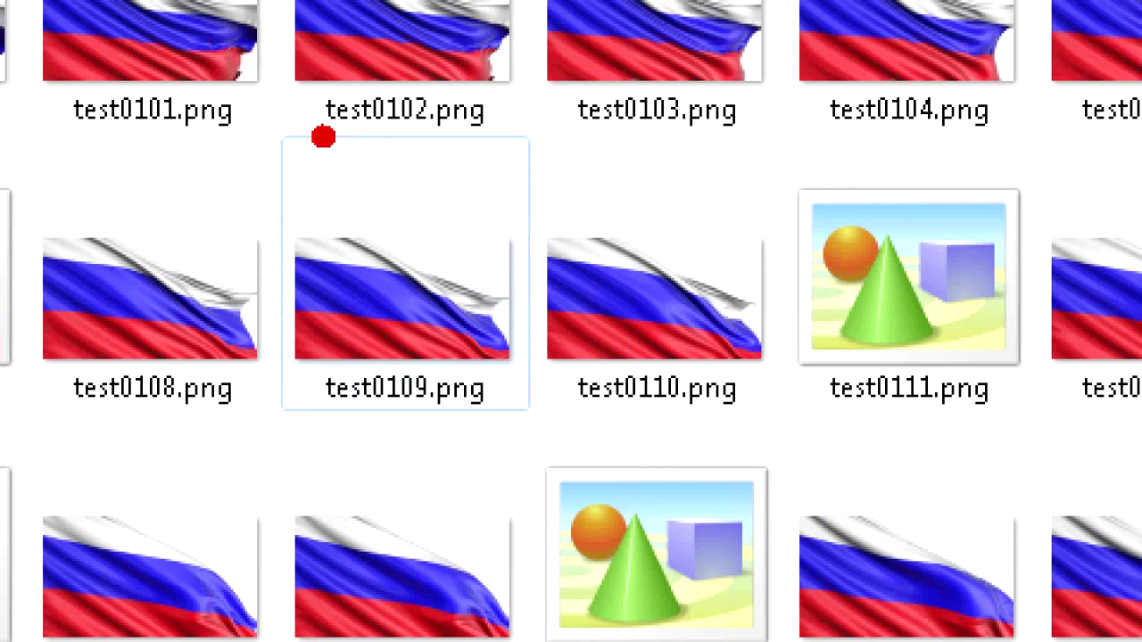
mouse_move(405, 145)
mouse_down()
mouse_move(448, 146)
mouse_move(510, 37)
mouse_move(439, 43)
mouse_move(307, 123)
mouse_move(453, 123)
mouse_move(370, 126)
mouse_up()
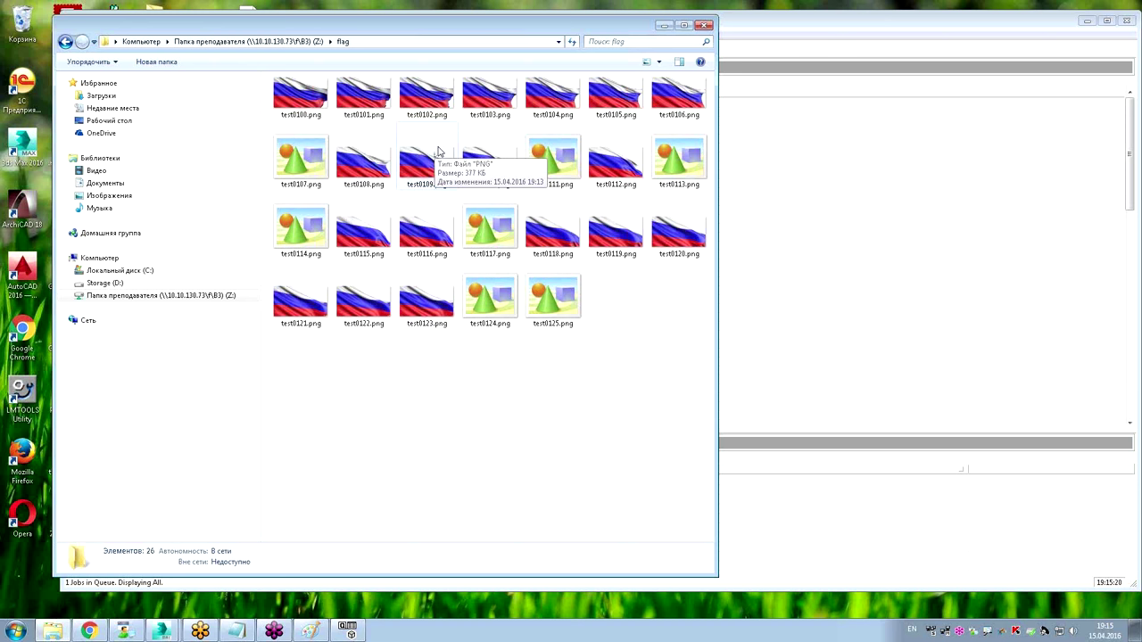
click(664, 25)
drag(1129, 176, 1129, 248)
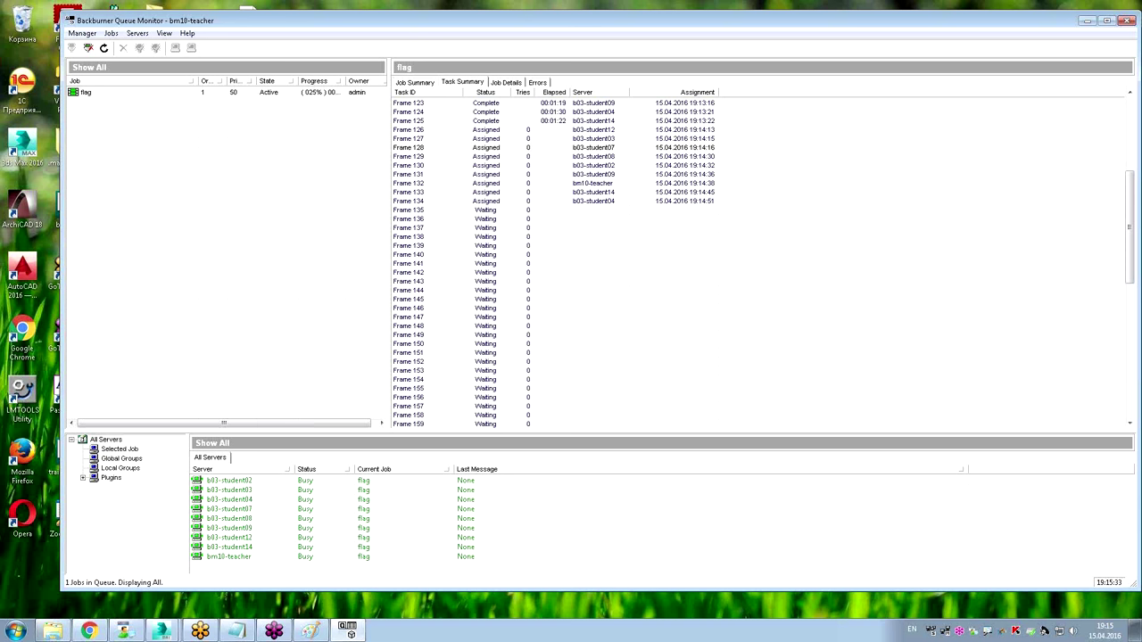
Bring the local V-Ray frame buffer and render progress forward, showing frame 141 of 101-task job.
key(alt+shift)
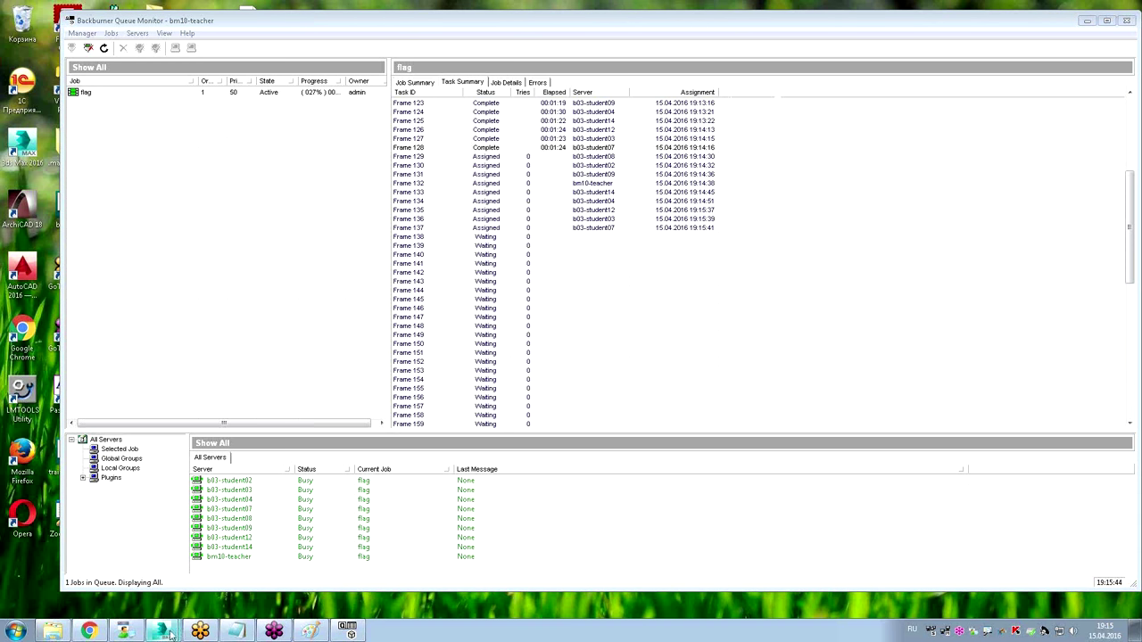
mouse_move(161, 630)
click(163, 598)
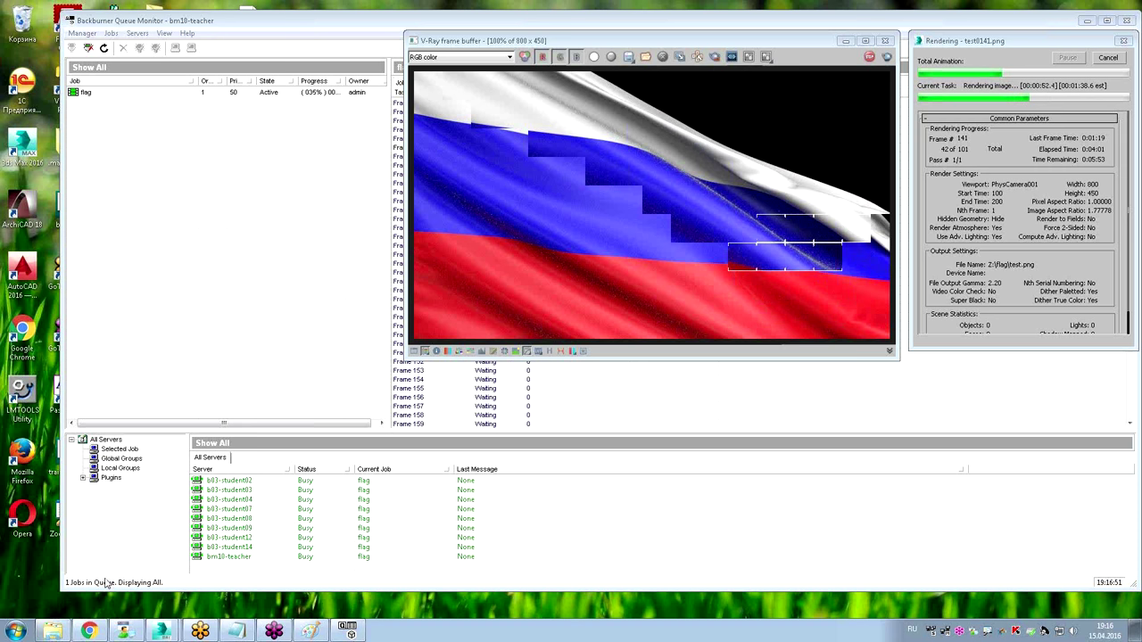
Check the flag folder for frames through test0136, launch Premiere Pro CC 2015, then return to the queue.
click(52, 630)
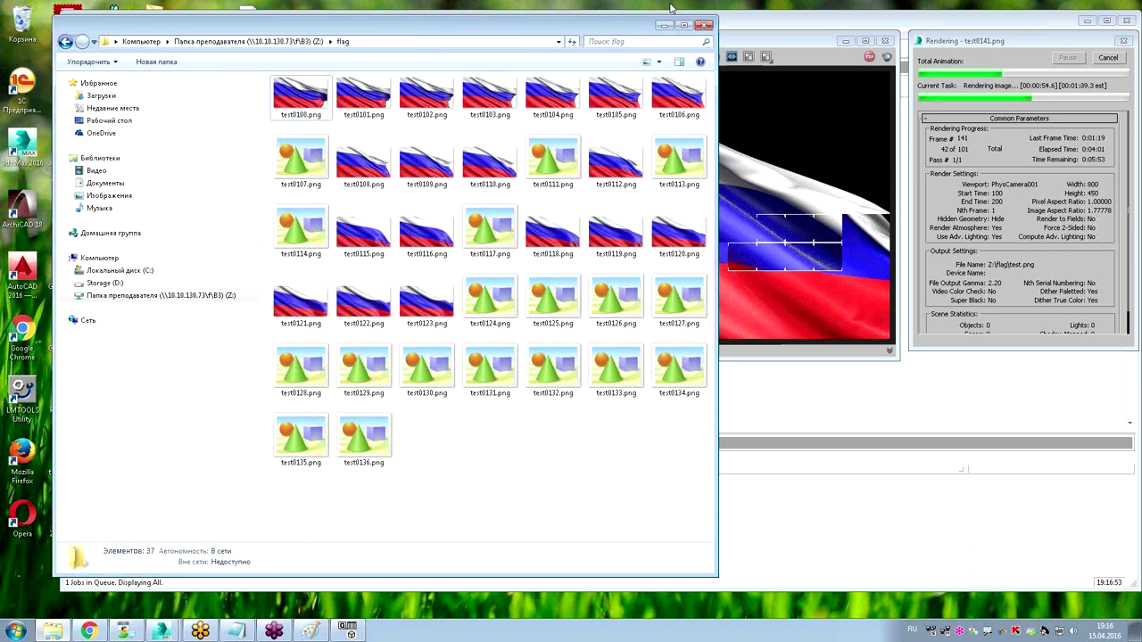
key(super)
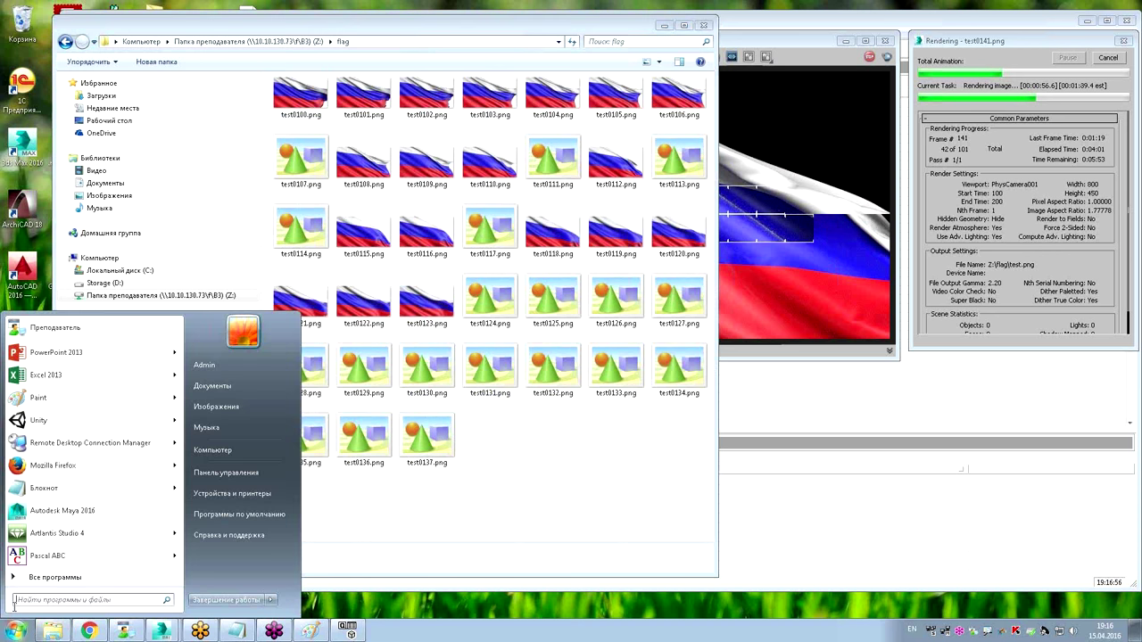
text(pre)
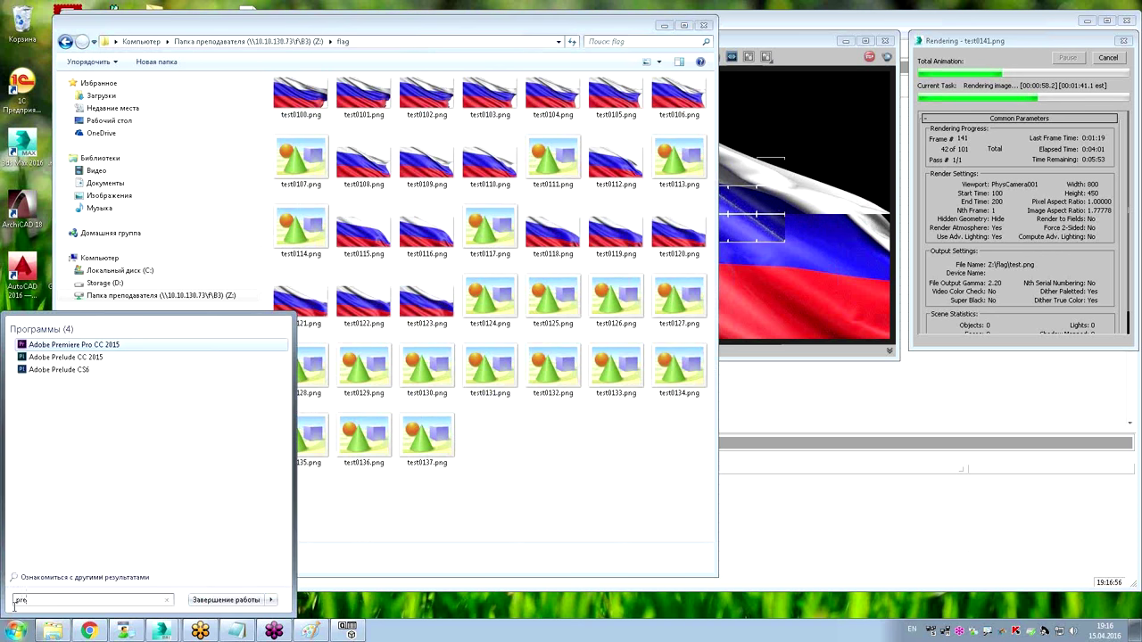
click(59, 346)
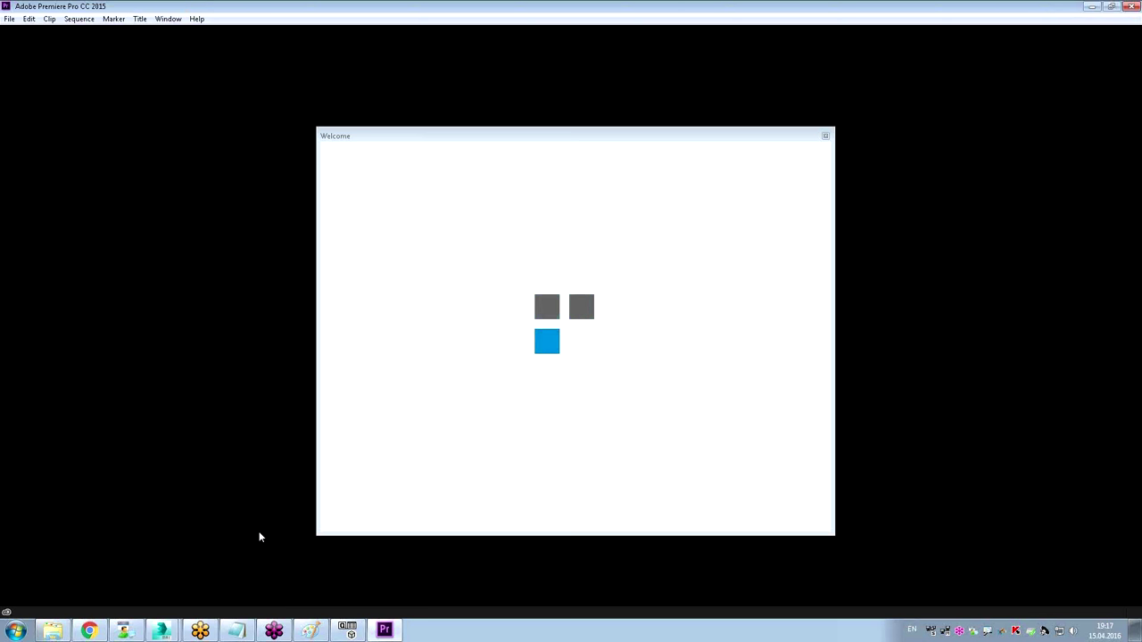
click(348, 631)
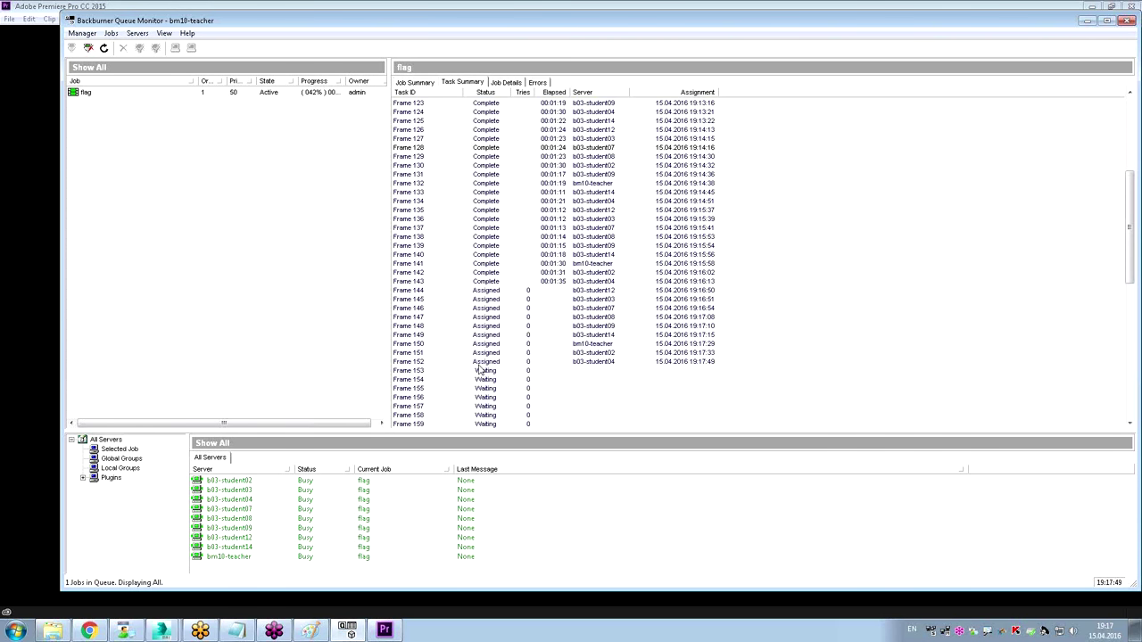
Inspect the Frame 152 task, then bring up the V-Ray frame buffer showing frame 150 fully rendered.
click(487, 363)
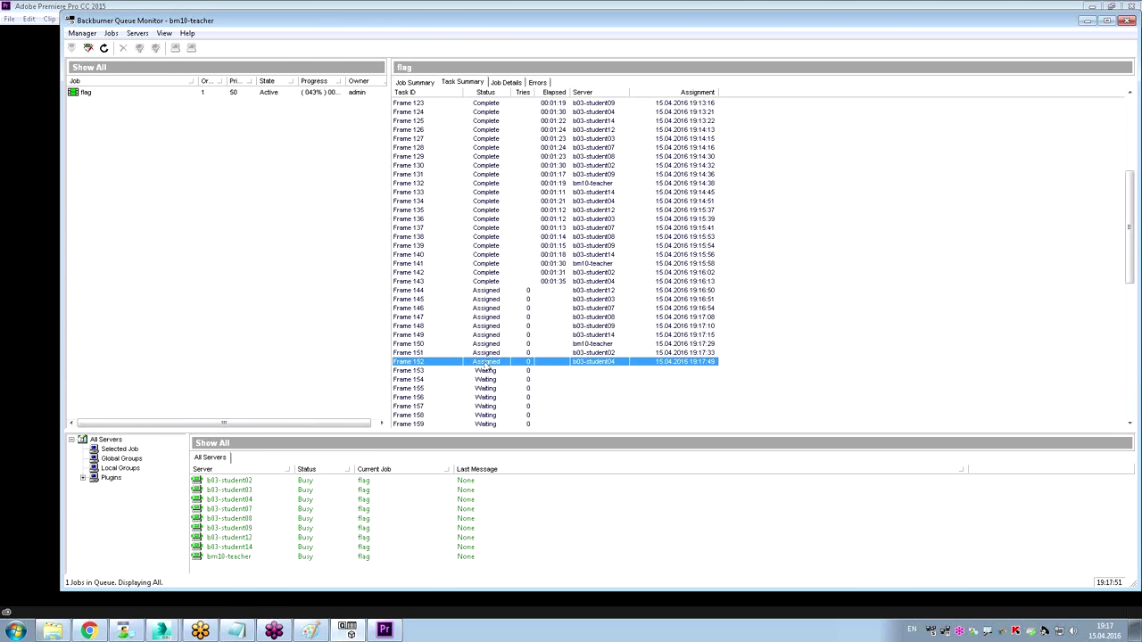
drag(395, 370, 370, 268)
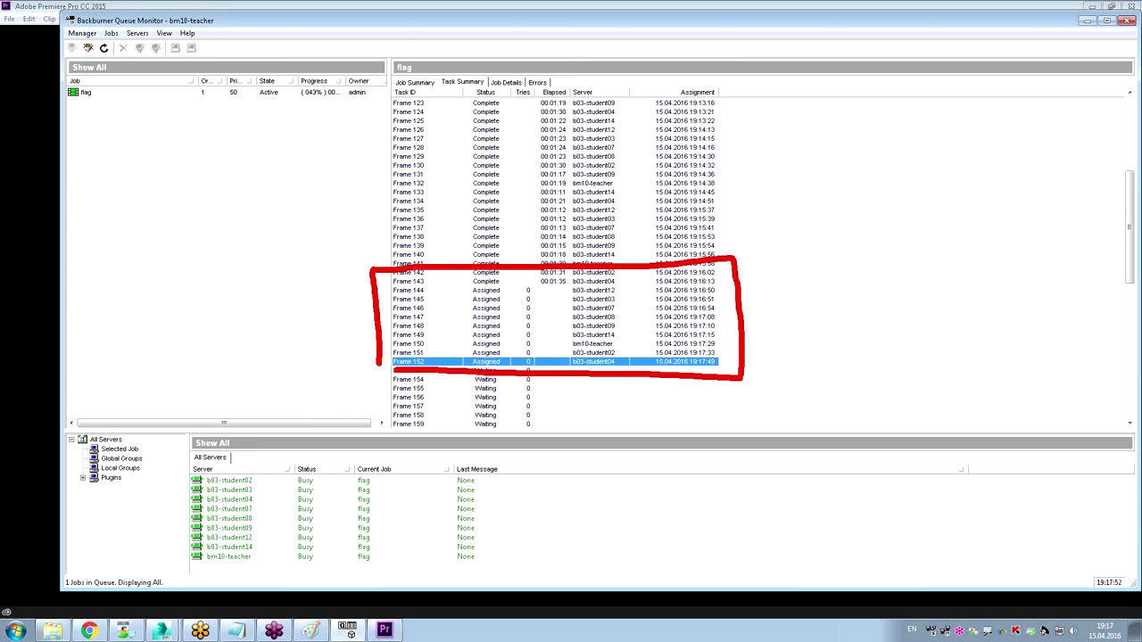
drag(370, 268, 441, 384)
key(Escape)
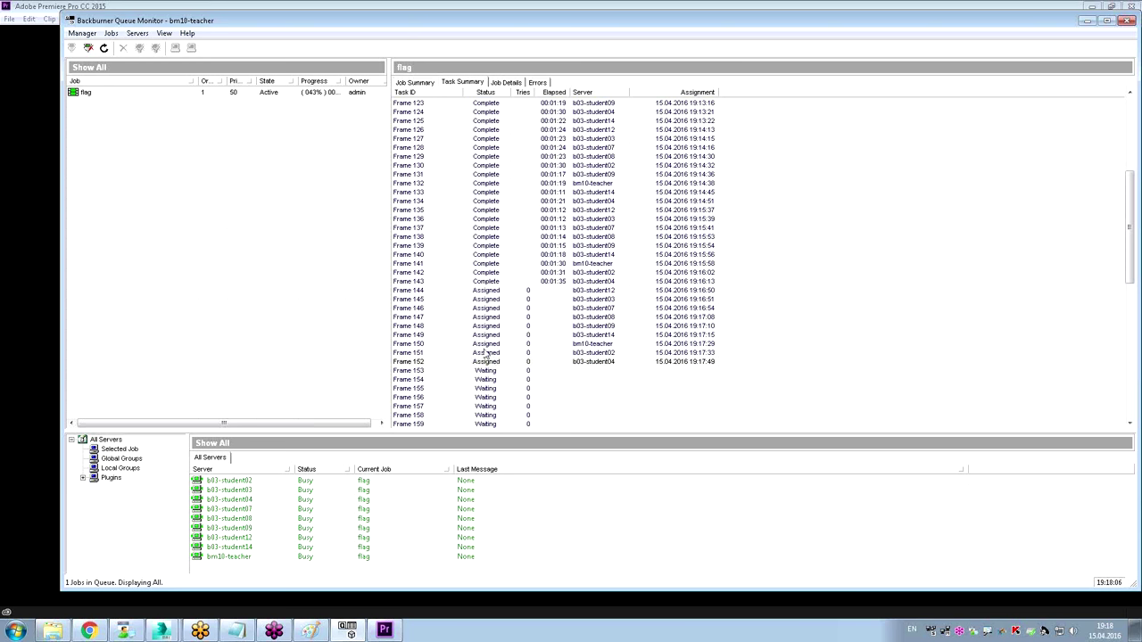
click(1087, 21)
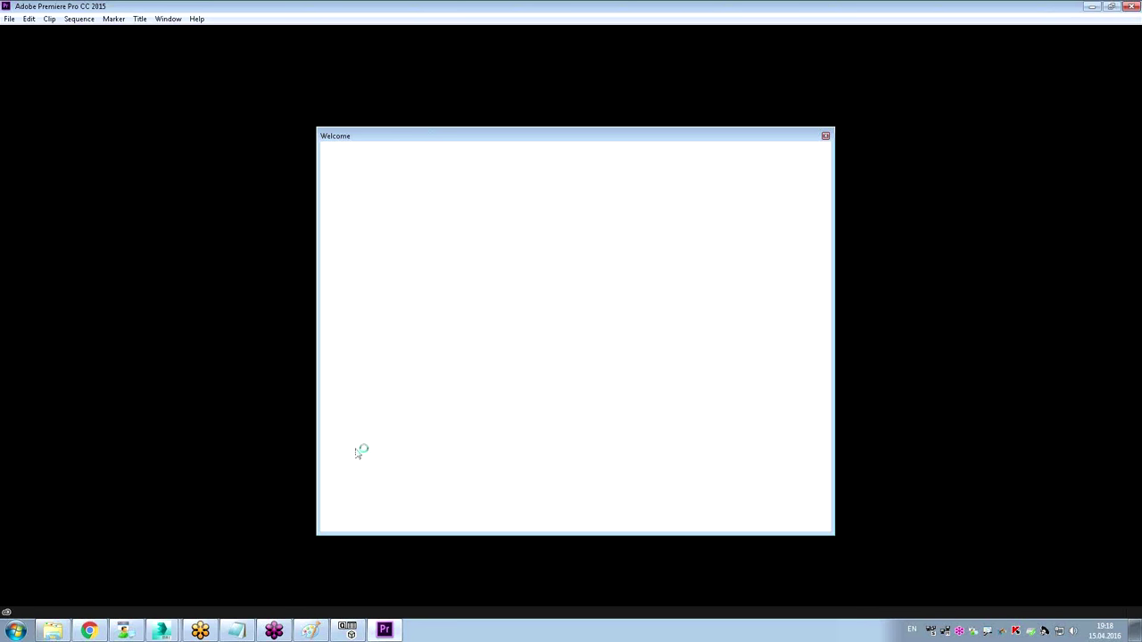
click(349, 631)
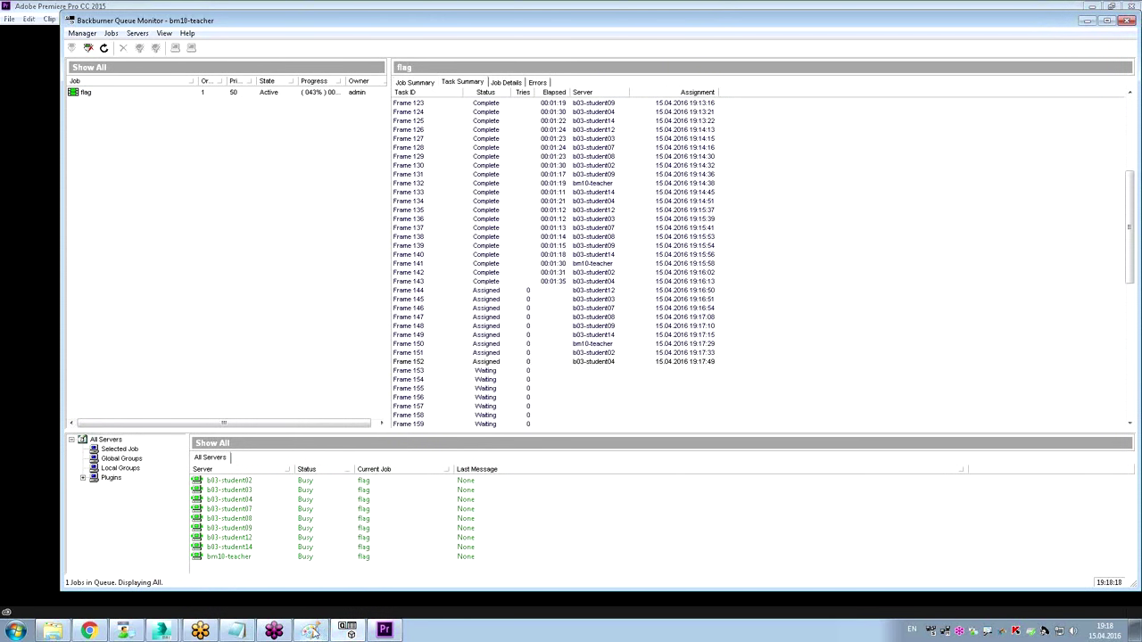
click(166, 604)
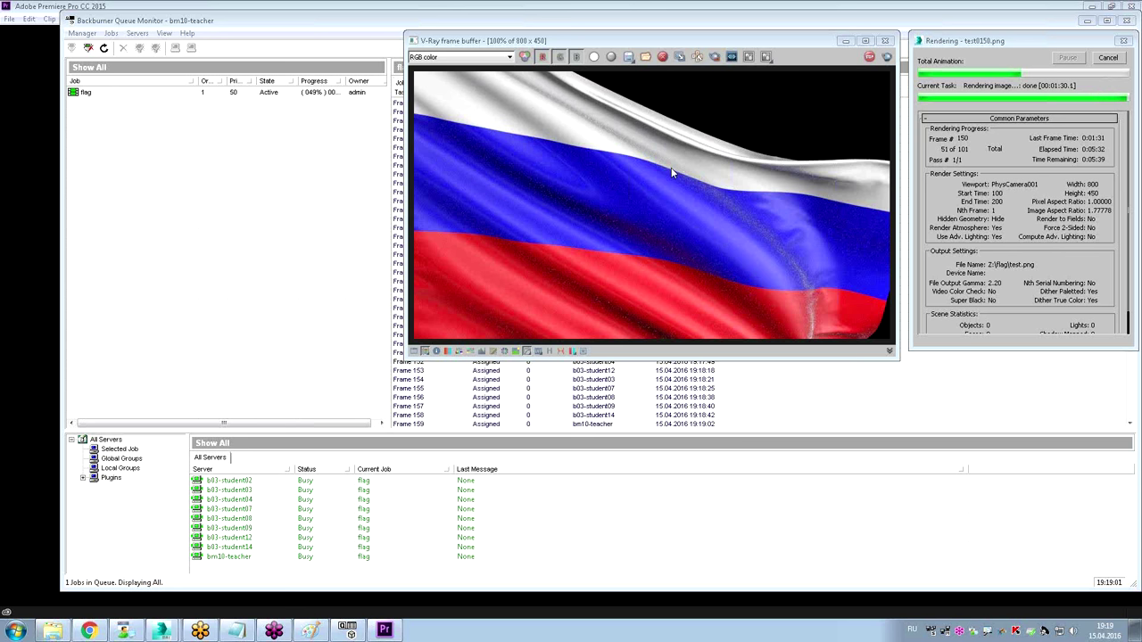
Bring the queue monitor forward, inspect Frame 152, and open the flag job's context menu at 52%.
click(750, 424)
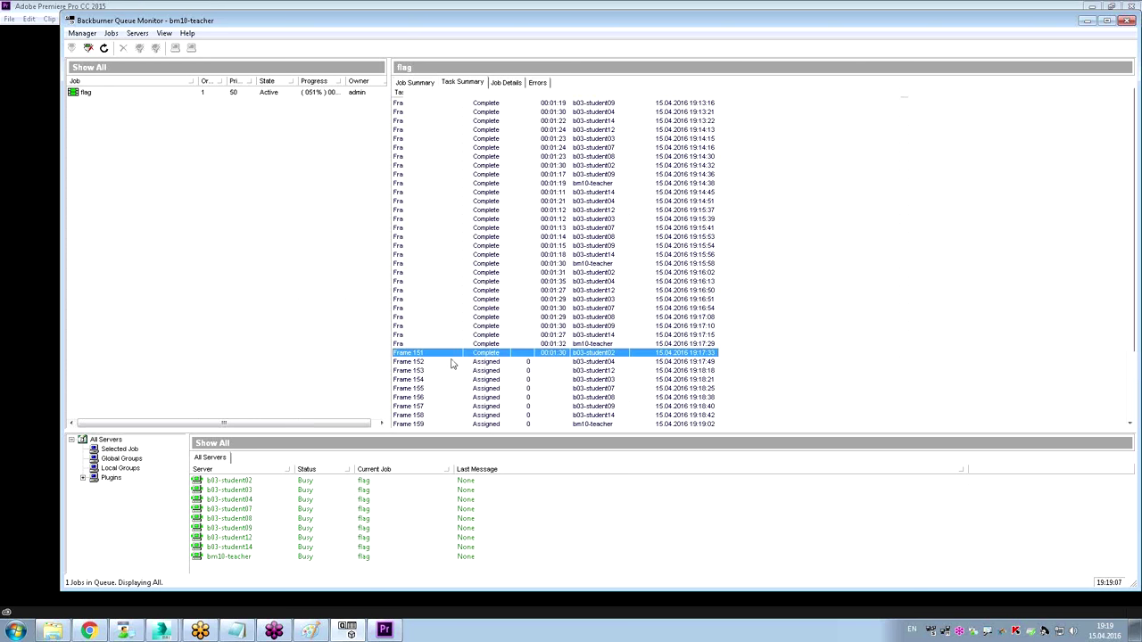
click(491, 365)
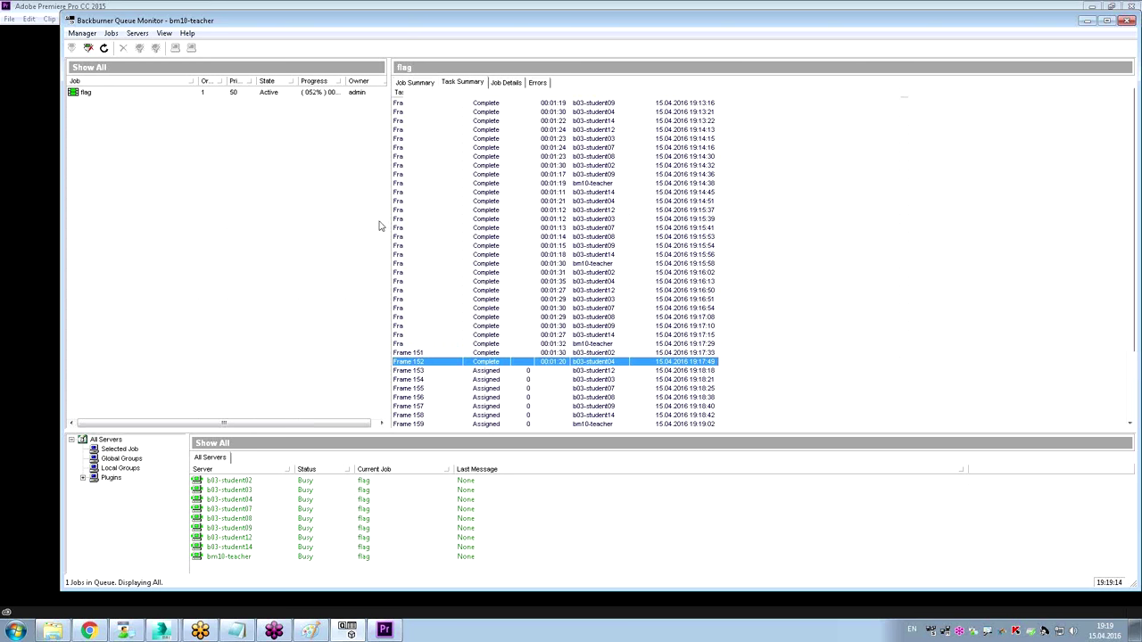
click(102, 94)
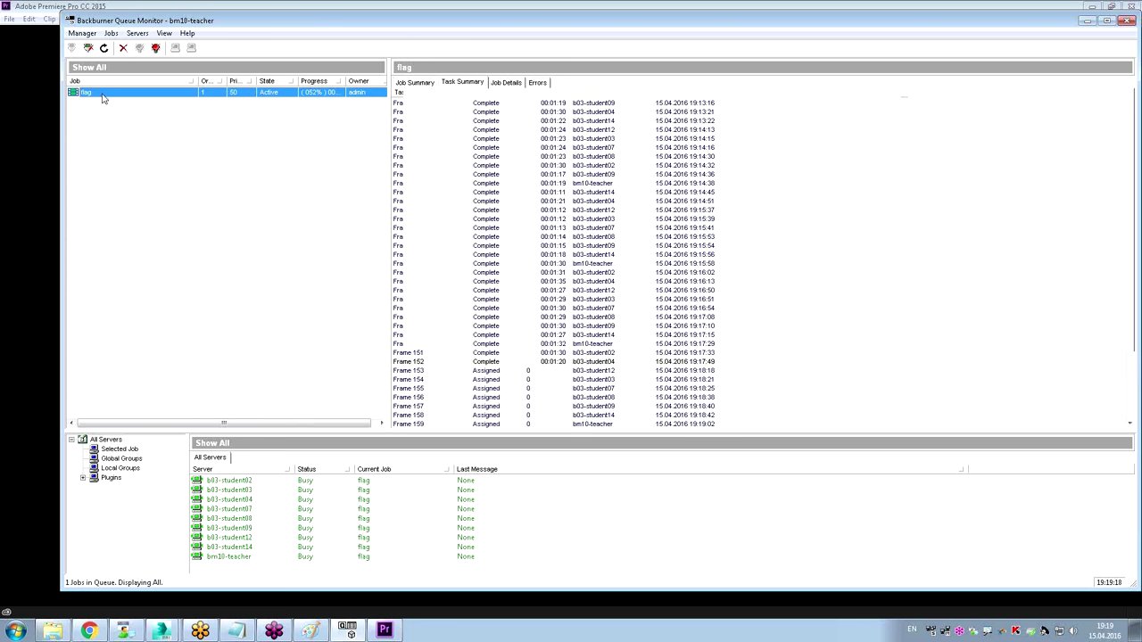
right_click(102, 98)
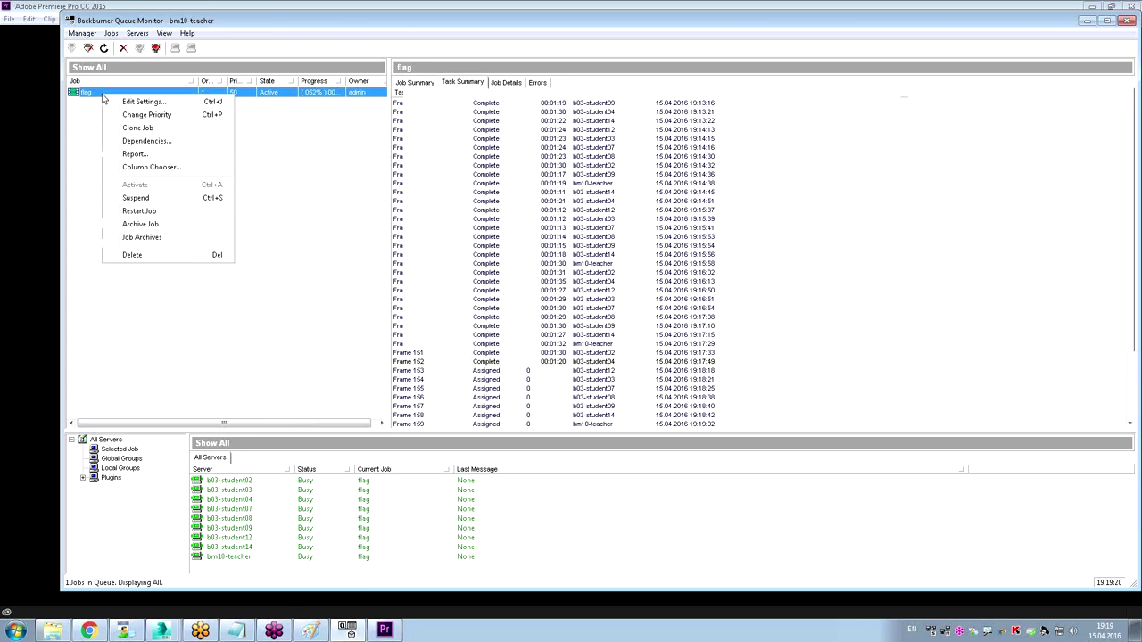
click(134, 104)
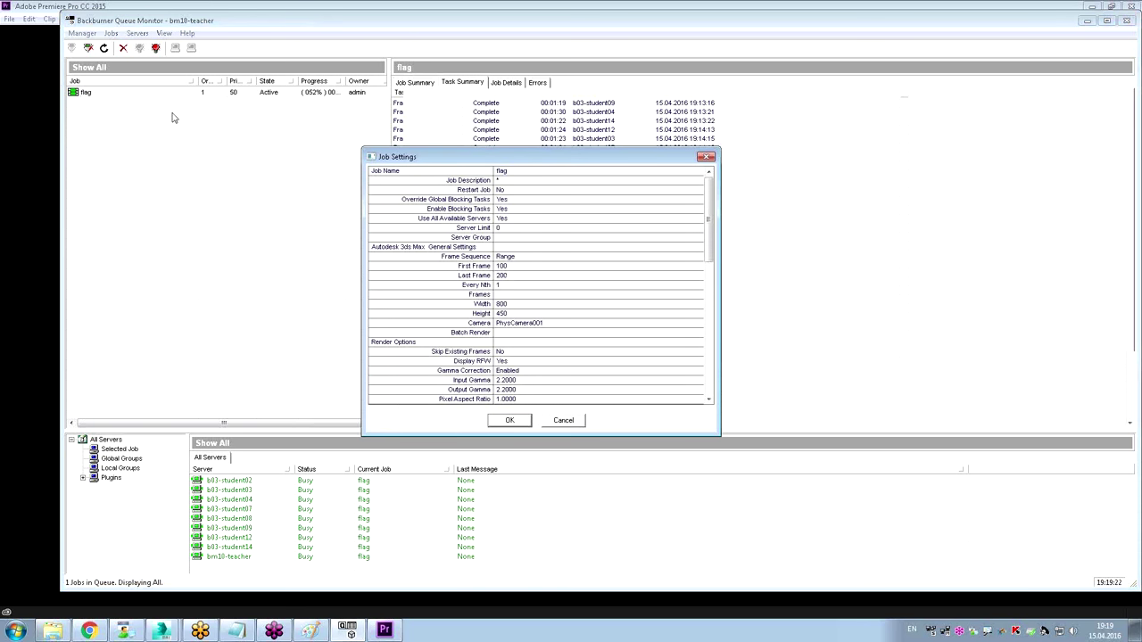
drag(382, 157, 176, 44)
drag(505, 111, 504, 259)
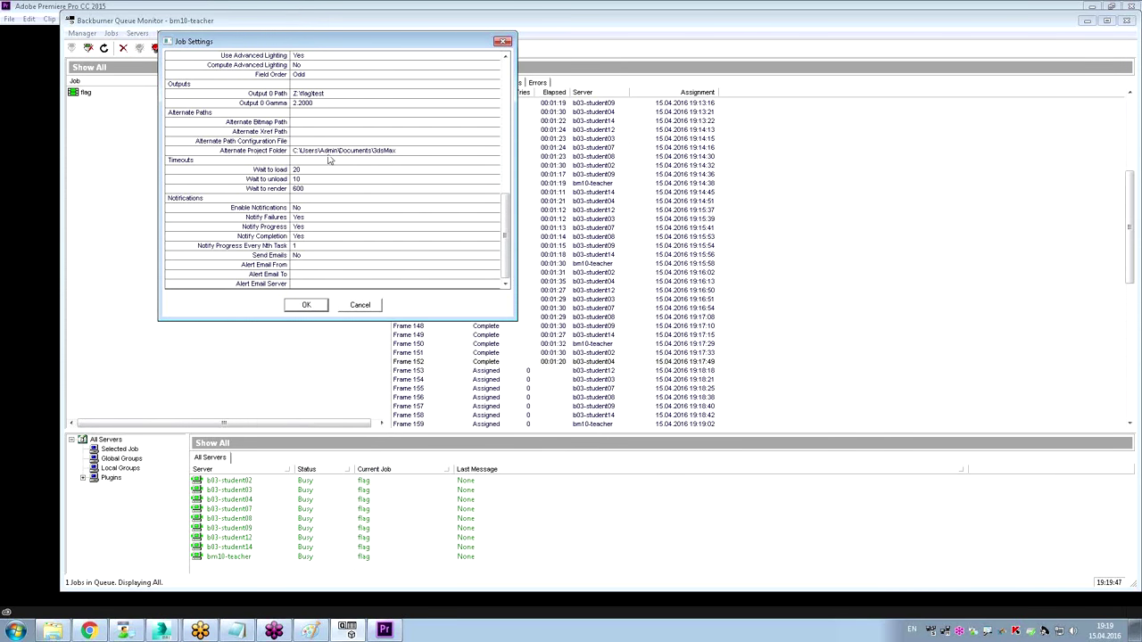
click(331, 151)
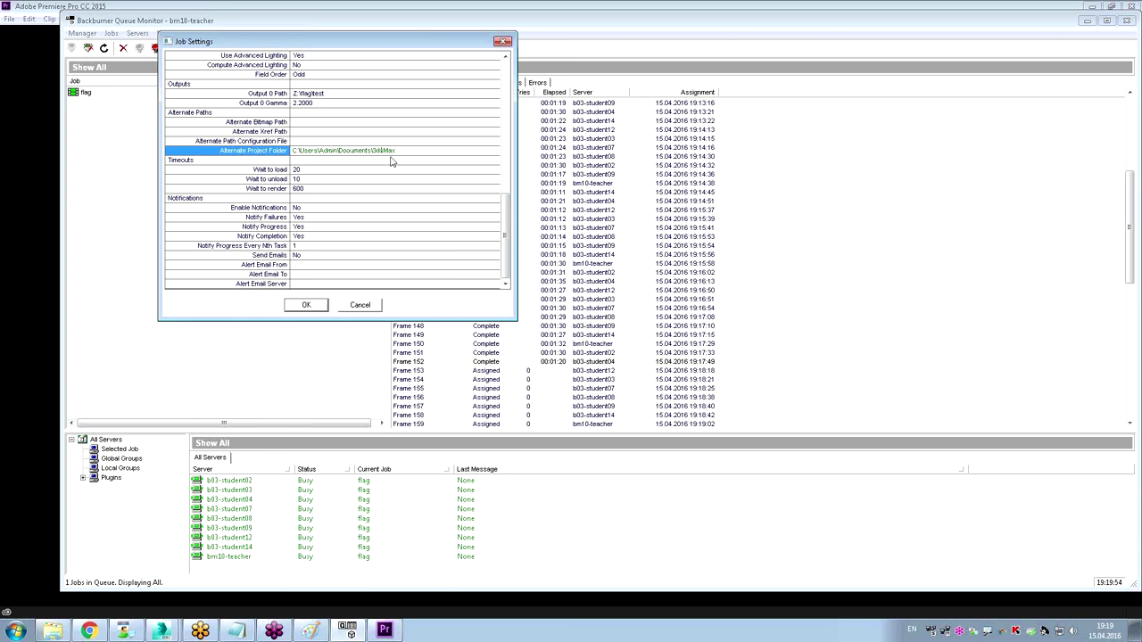
click(362, 305)
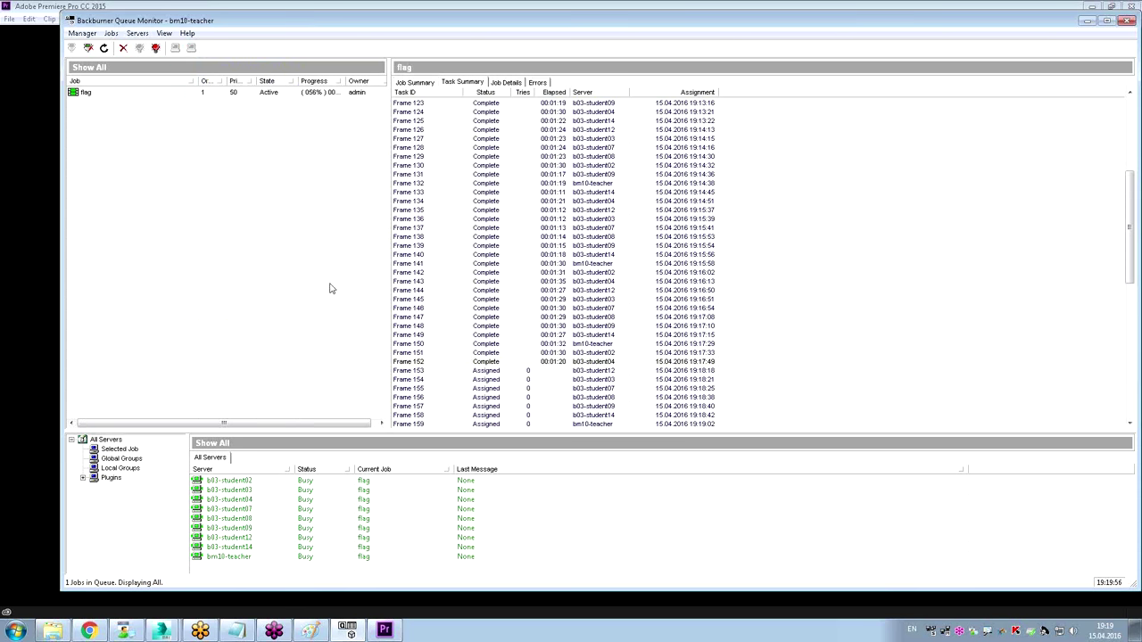
Suspend and delete the flag job, confirming with Да, then close the Queue Monitor.
click(179, 96)
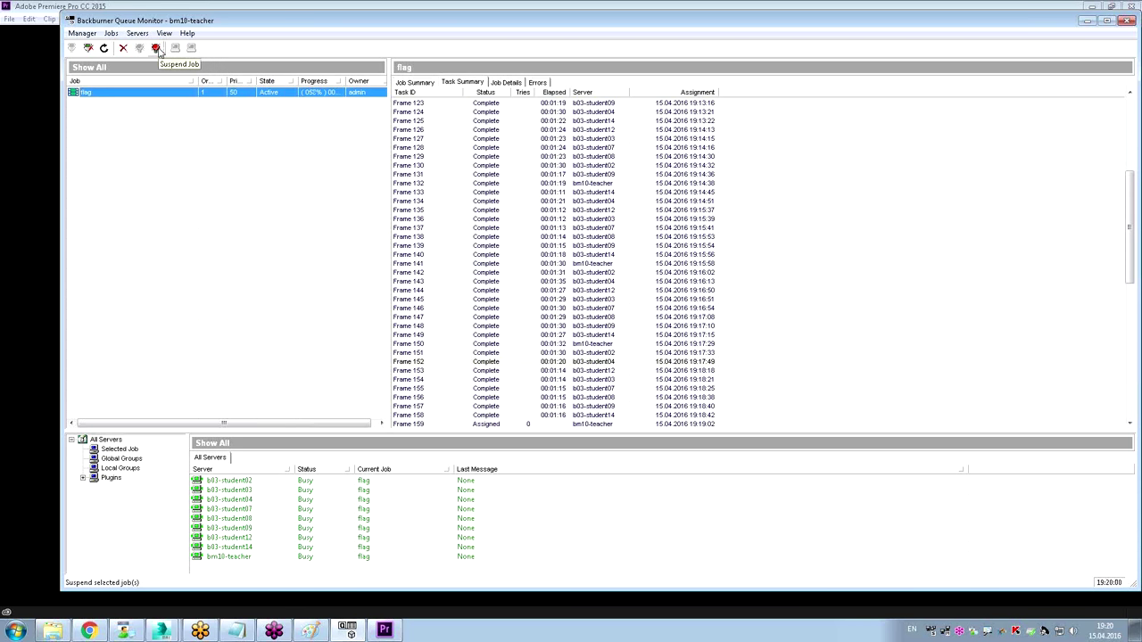
click(156, 49)
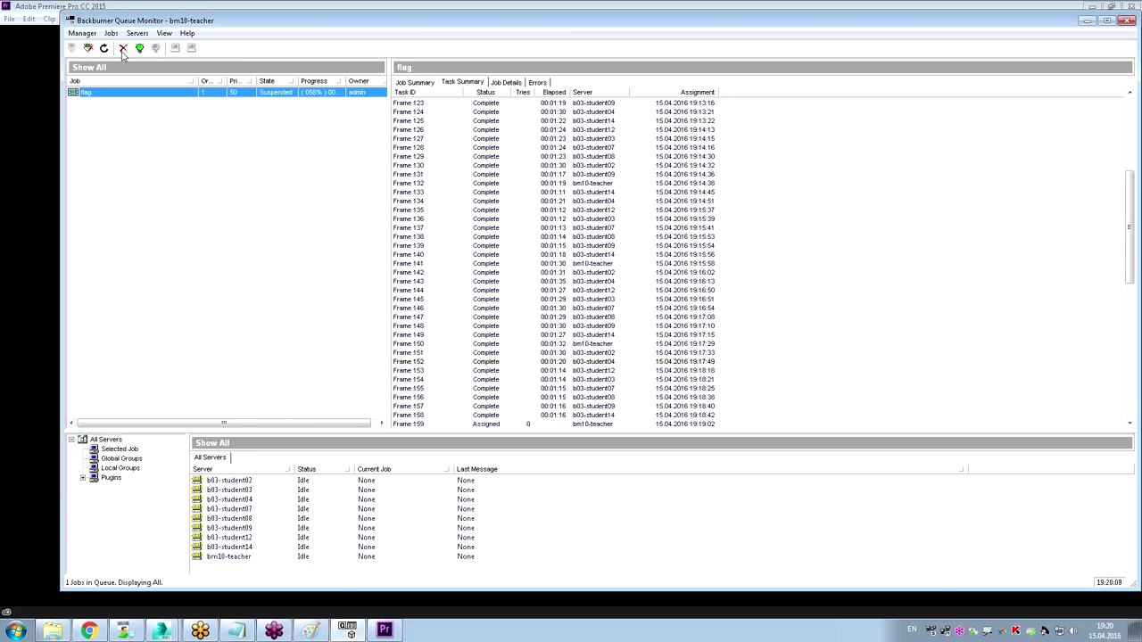
click(123, 49)
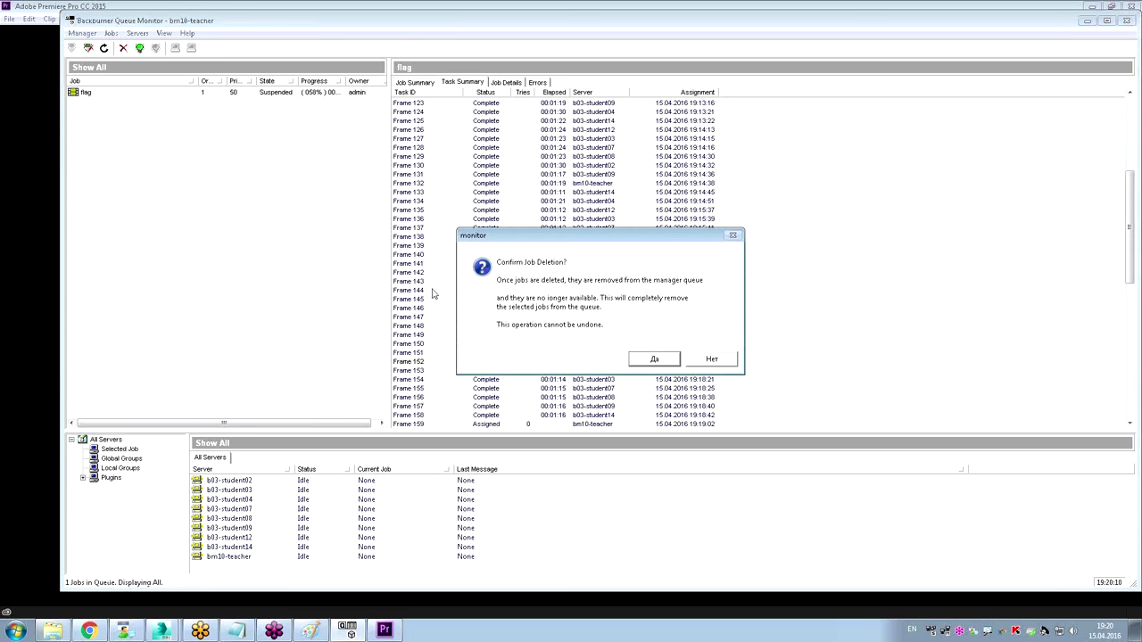
click(647, 364)
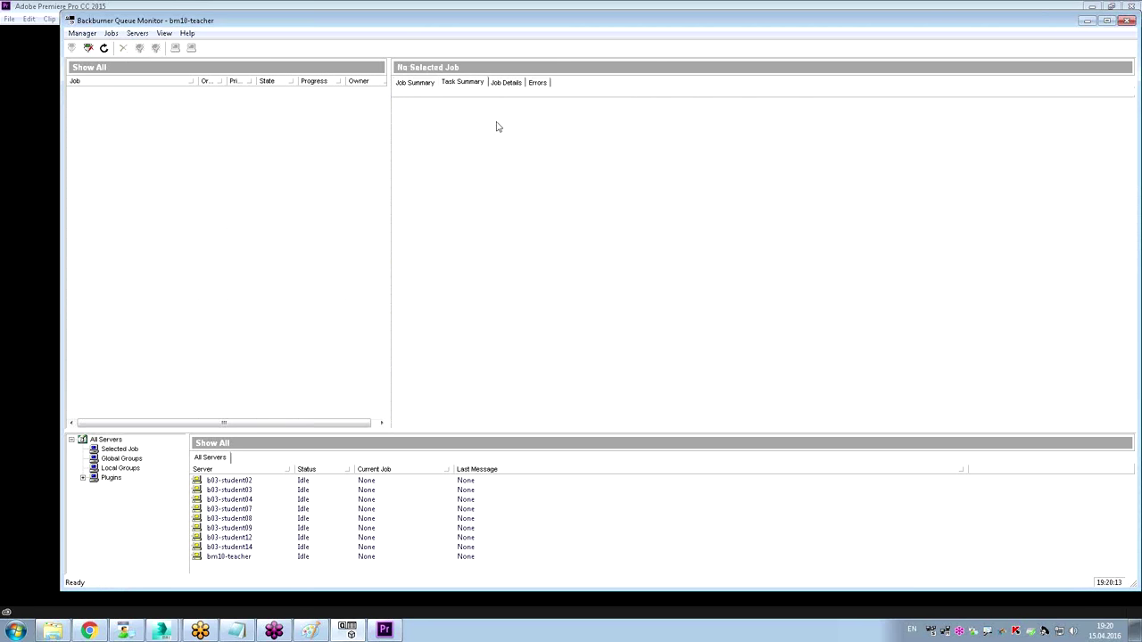
click(1127, 20)
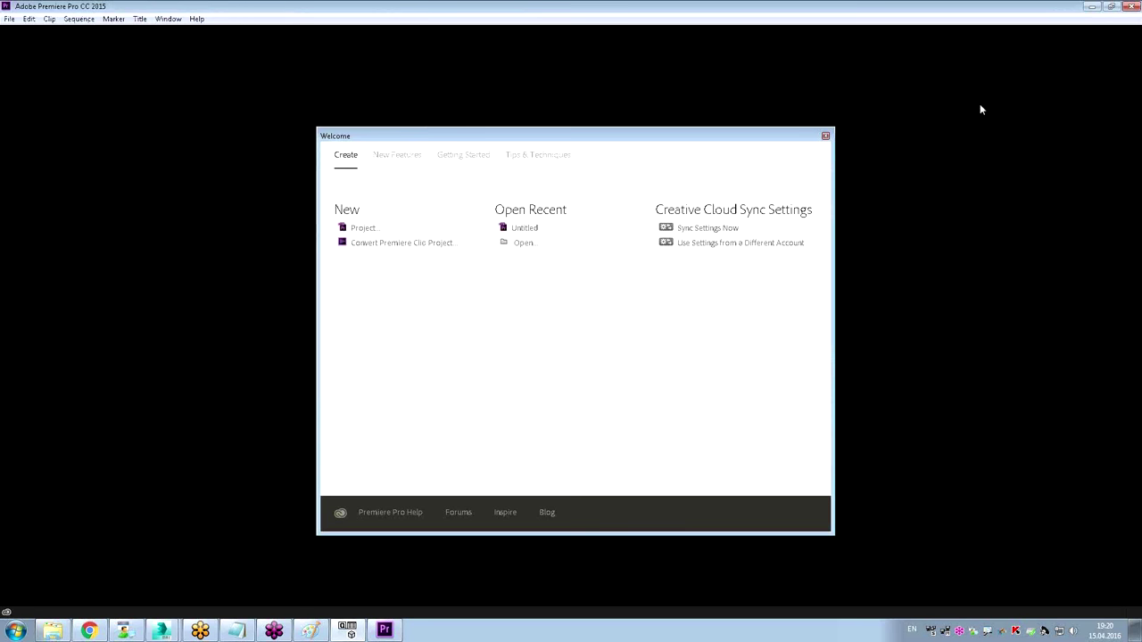
Minimize the Netop classroom window and create a new Untitled project, overwriting the existing one.
click(200, 630)
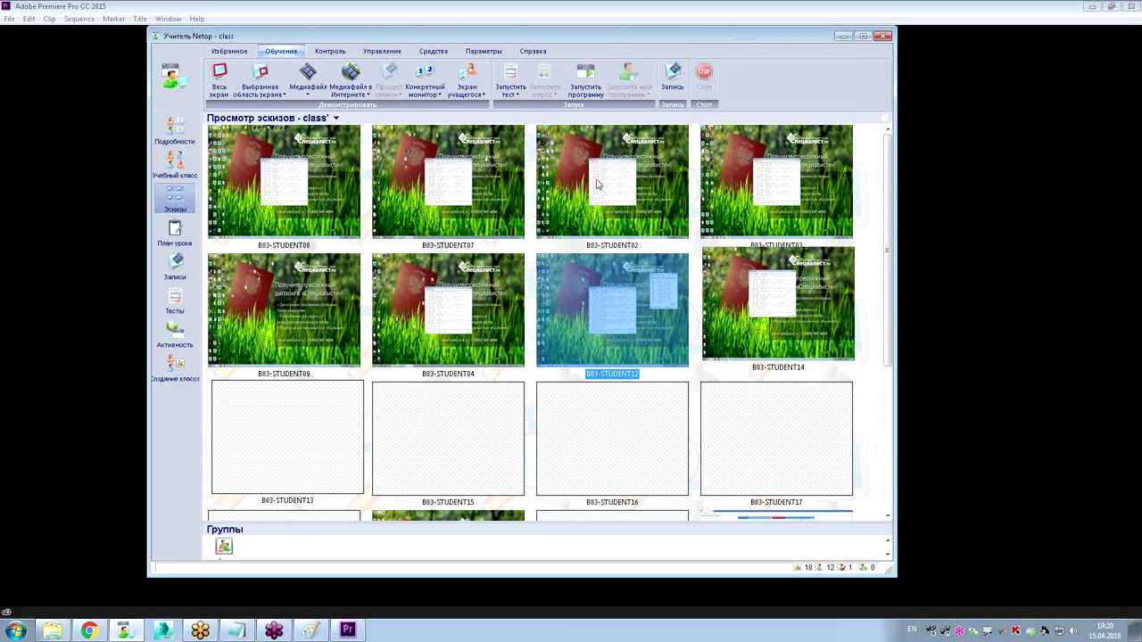
click(843, 36)
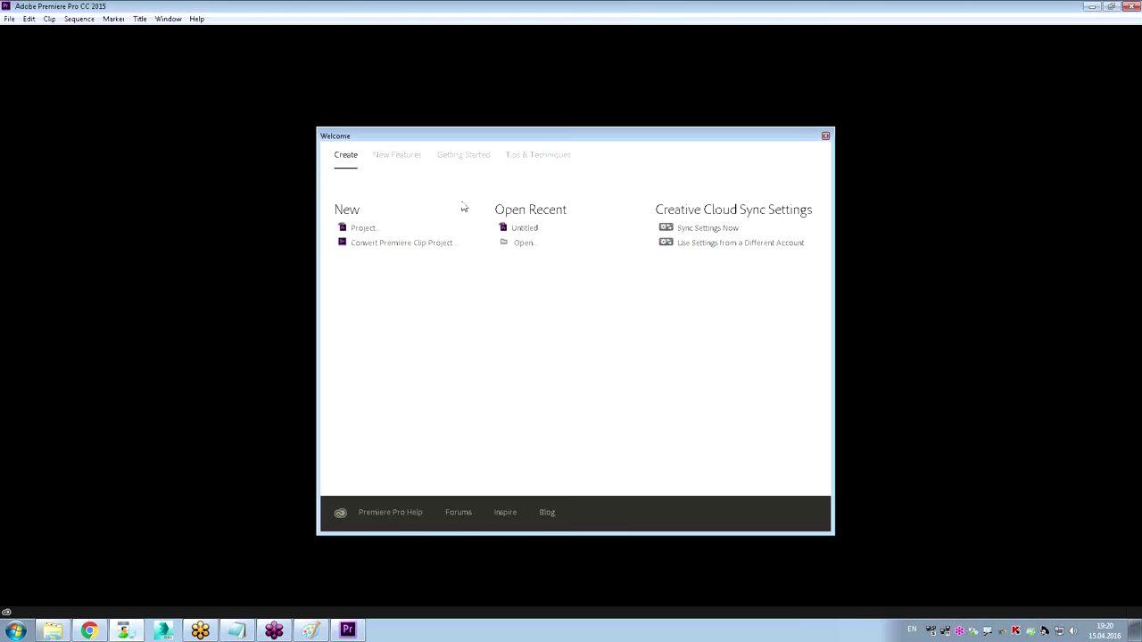
click(356, 228)
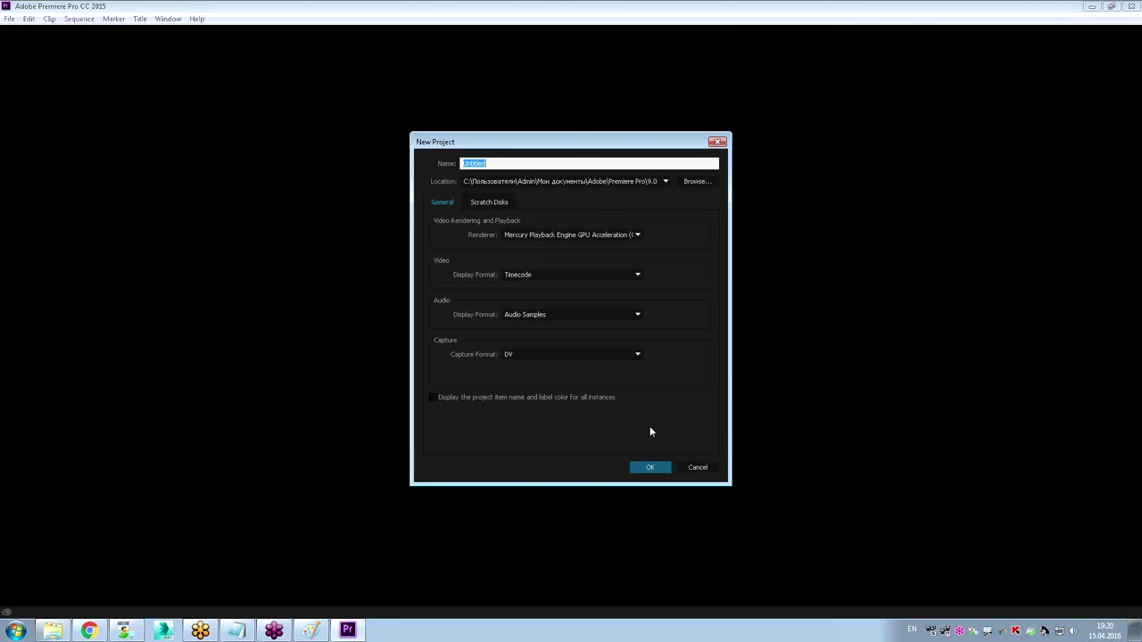
click(655, 474)
click(652, 468)
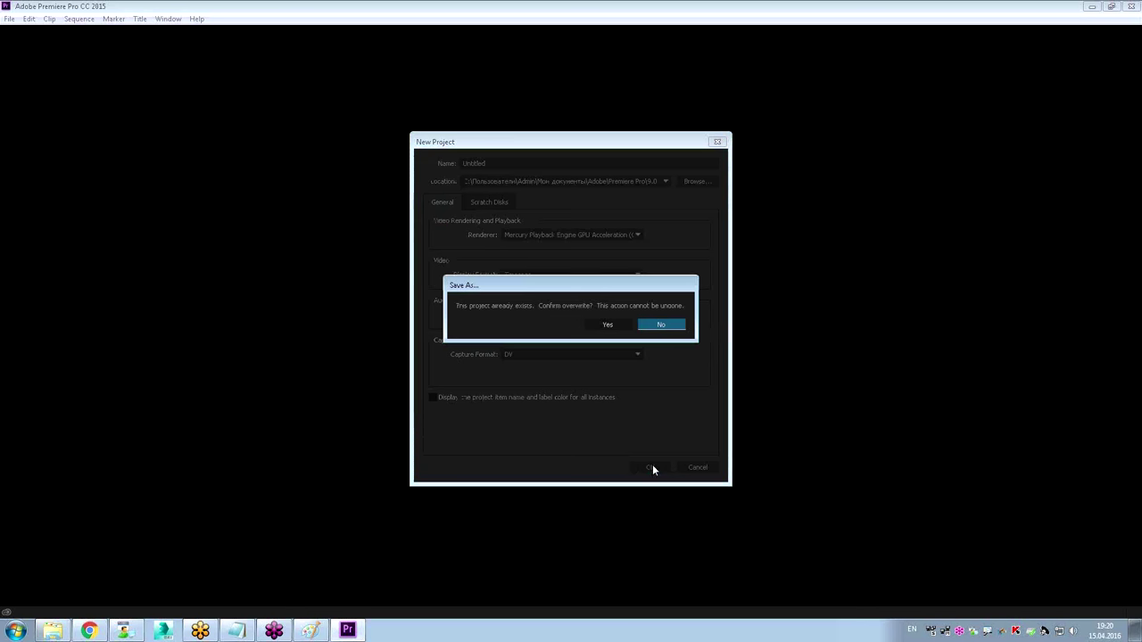
click(611, 328)
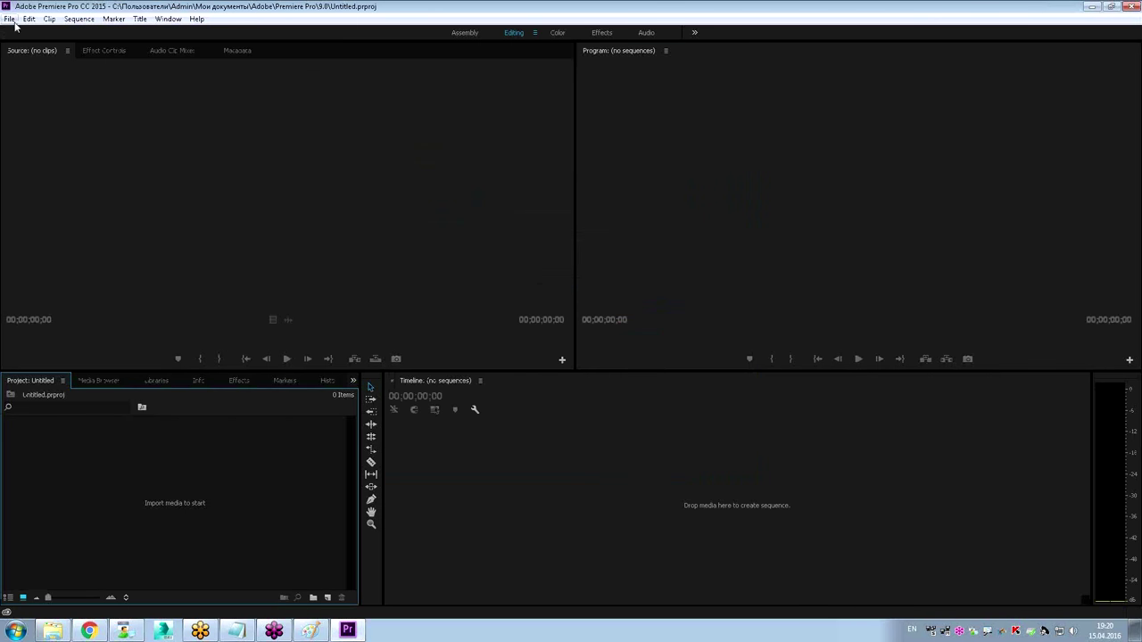
click(99, 382)
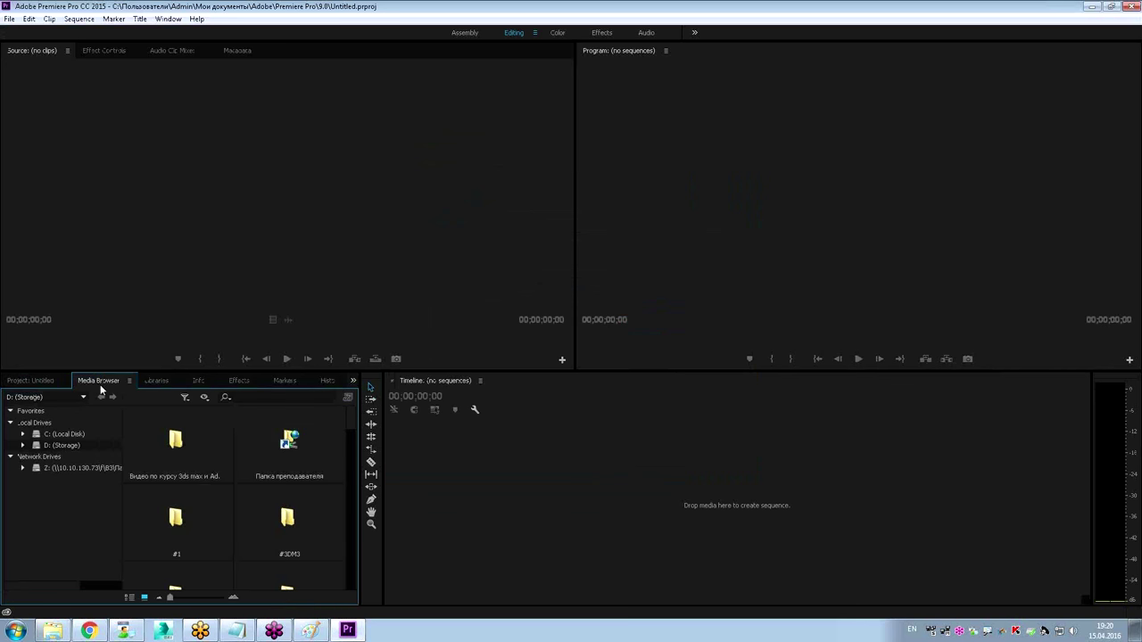
key(grave)
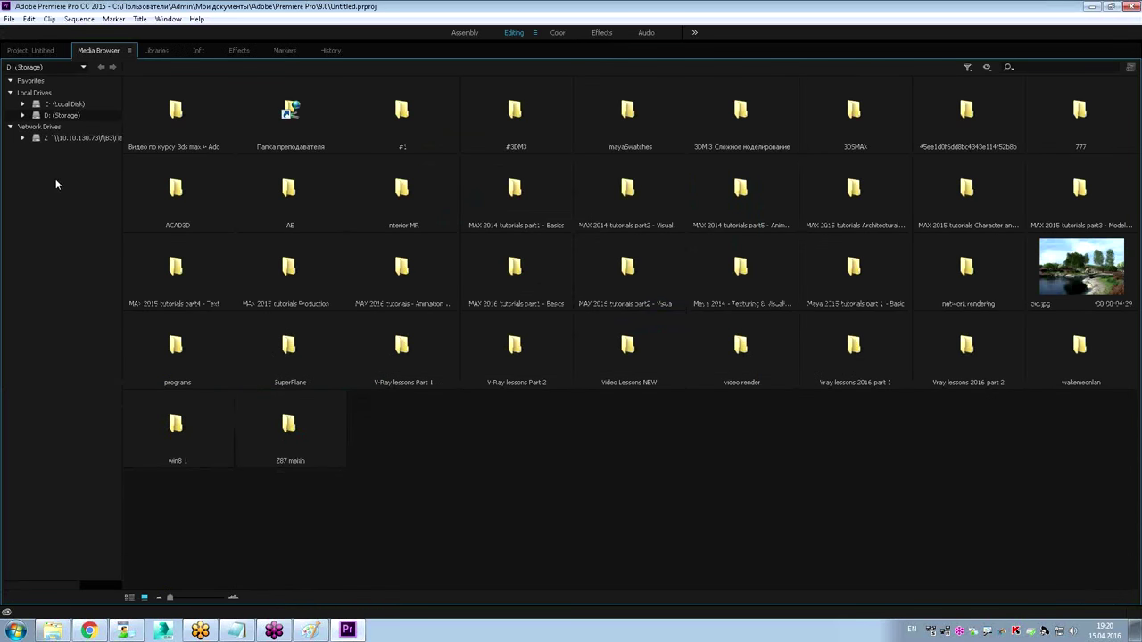
click(60, 138)
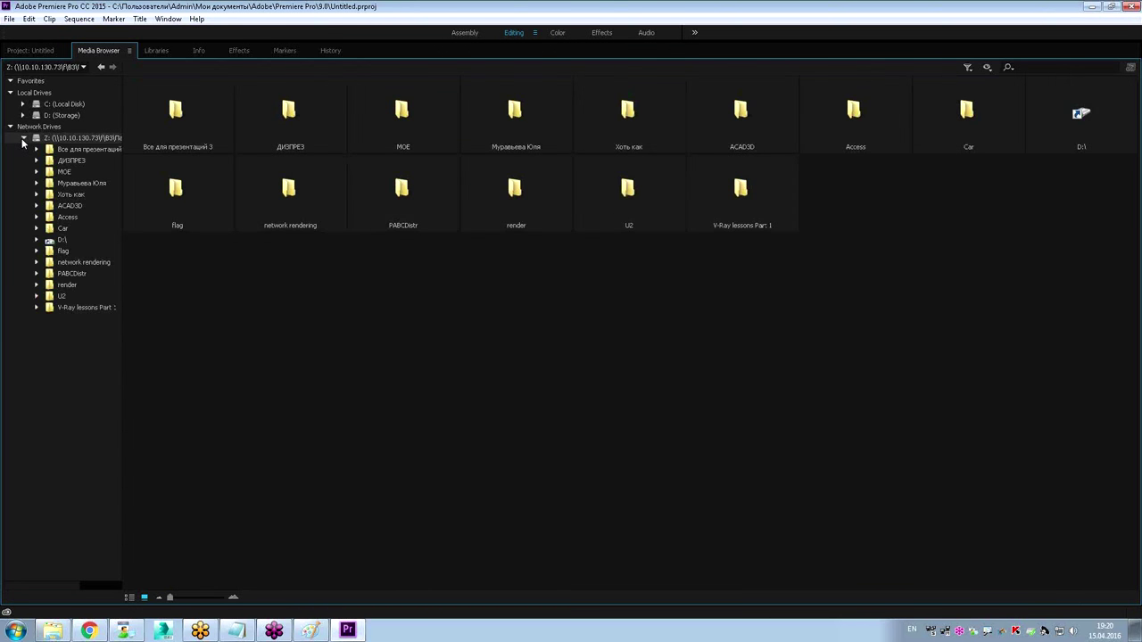
click(63, 252)
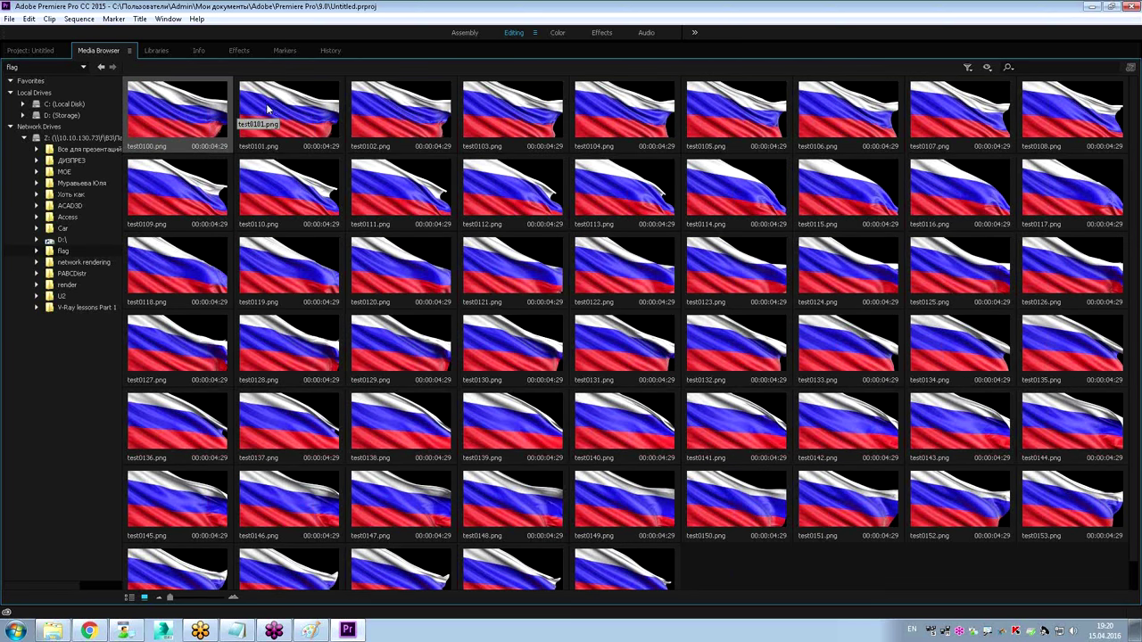
right_click(182, 117)
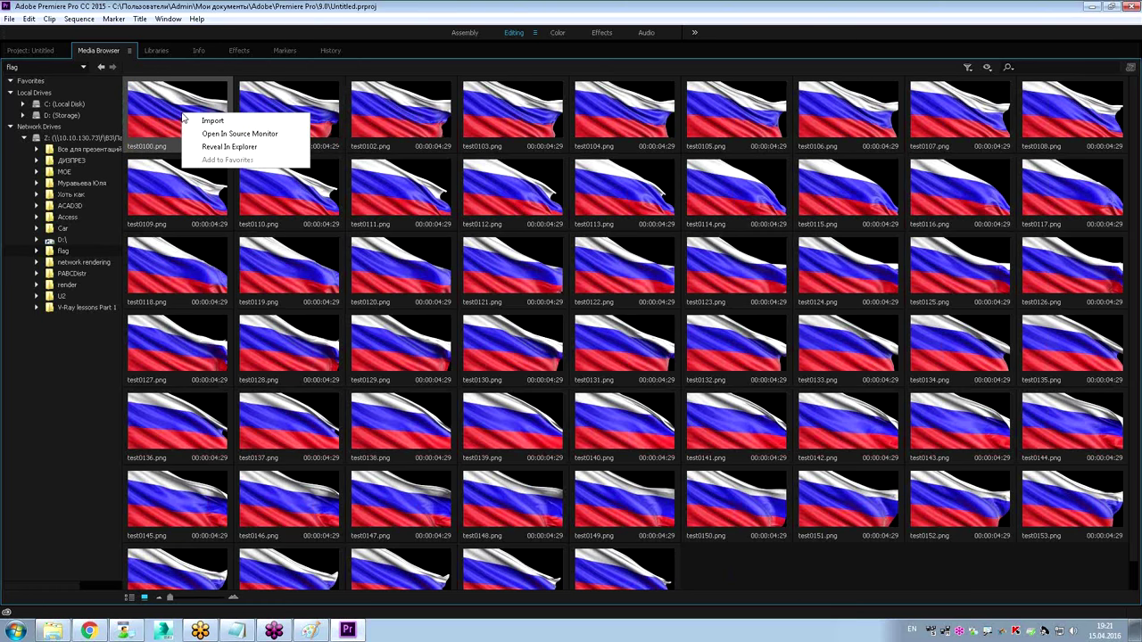
click(164, 101)
key(grave)
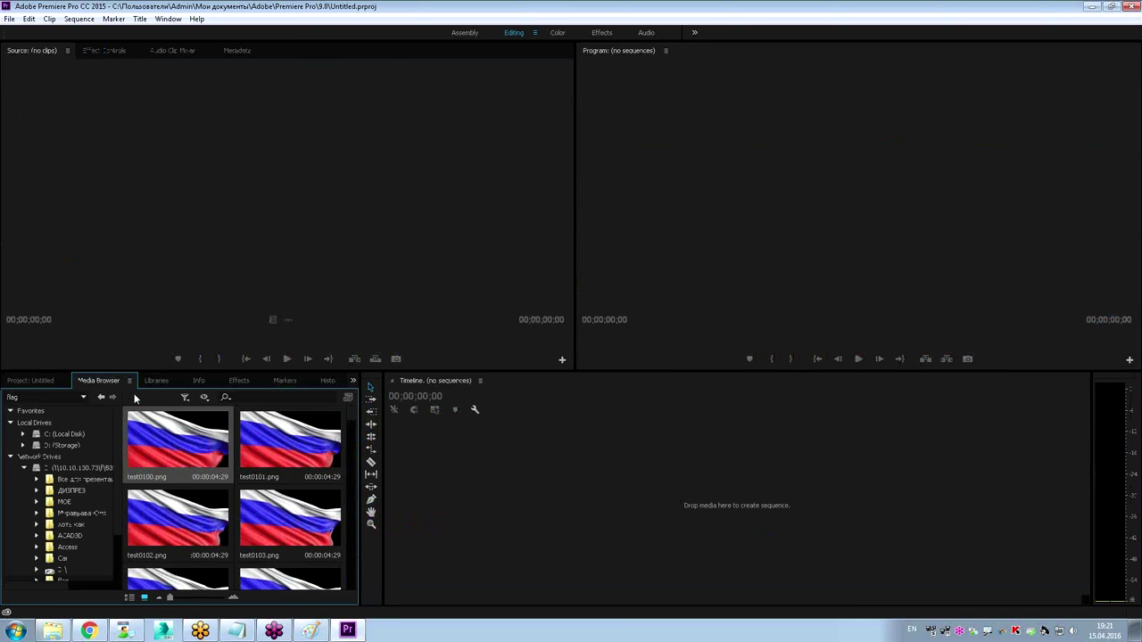
click(49, 380)
click(90, 381)
click(53, 383)
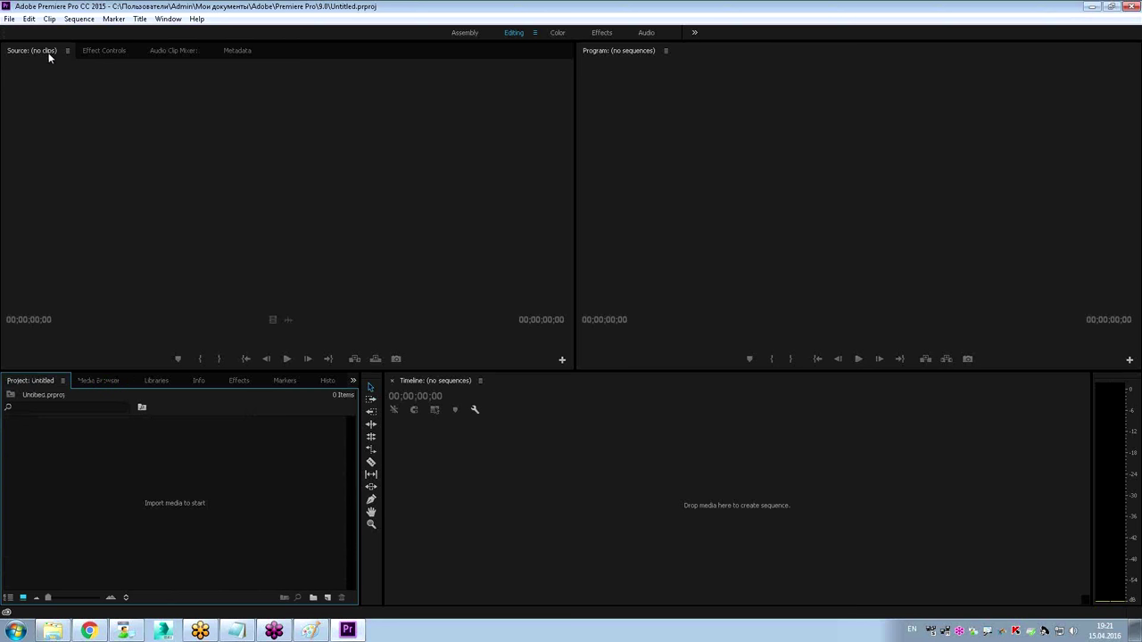
click(8, 19)
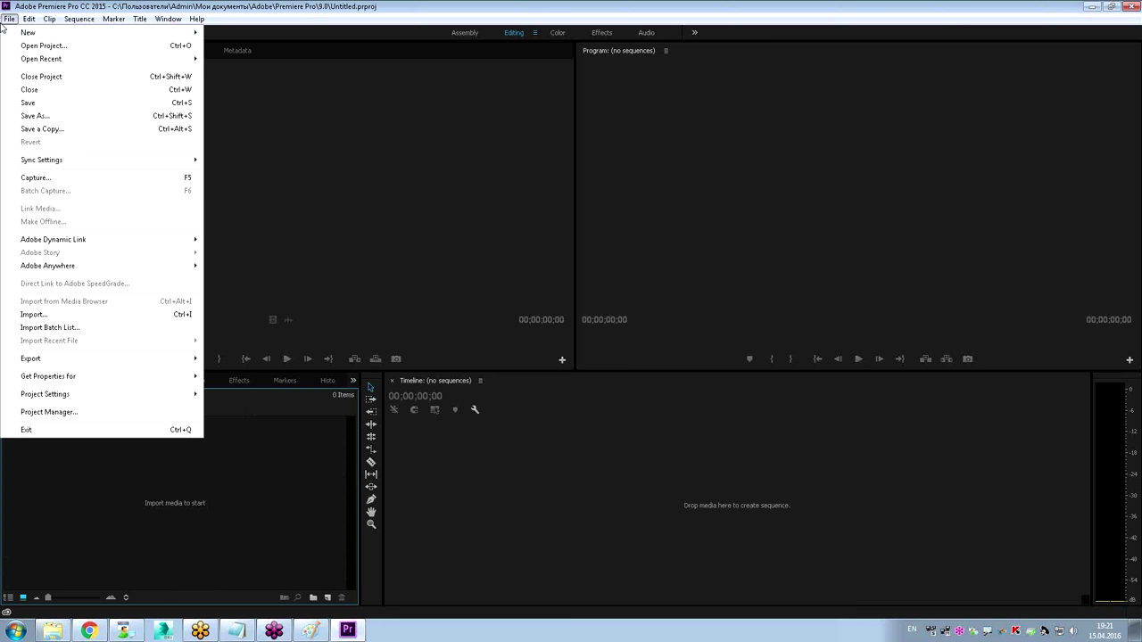
Import test0100.png from the Z:\flag folder as a single image-sequence clip.
click(32, 314)
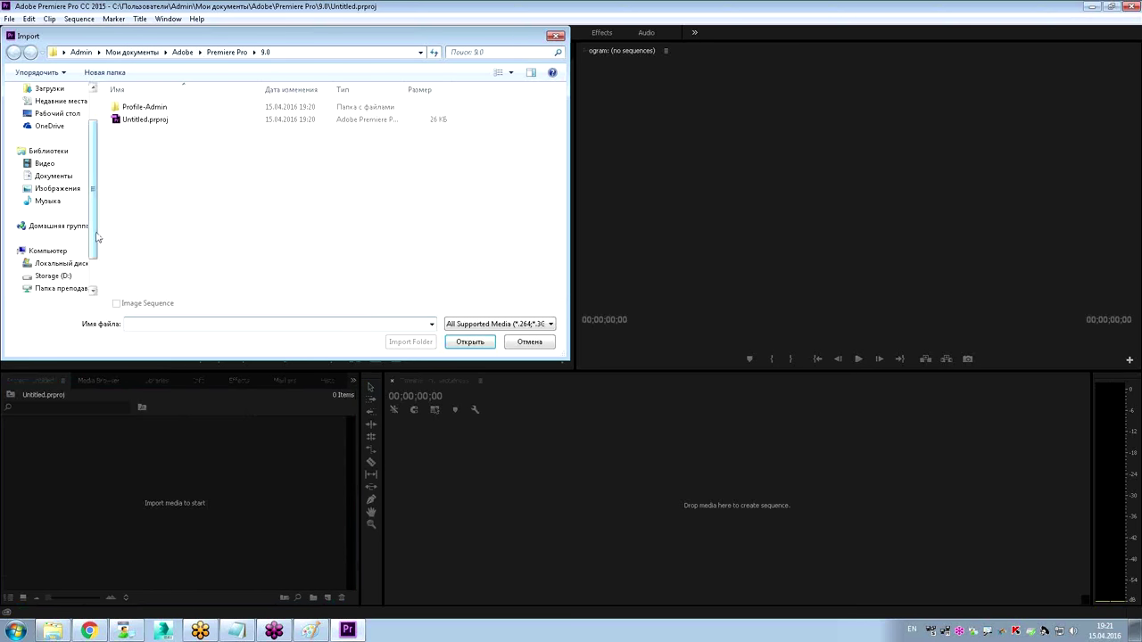
scroll(98, 237, down, 1)
click(112, 253)
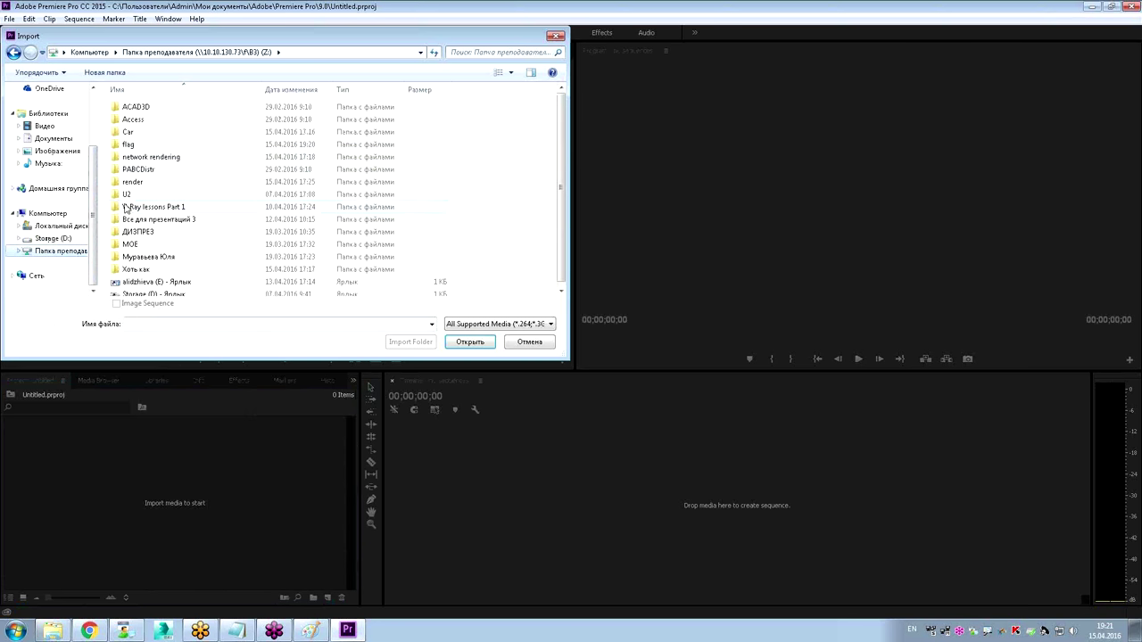
click(132, 182)
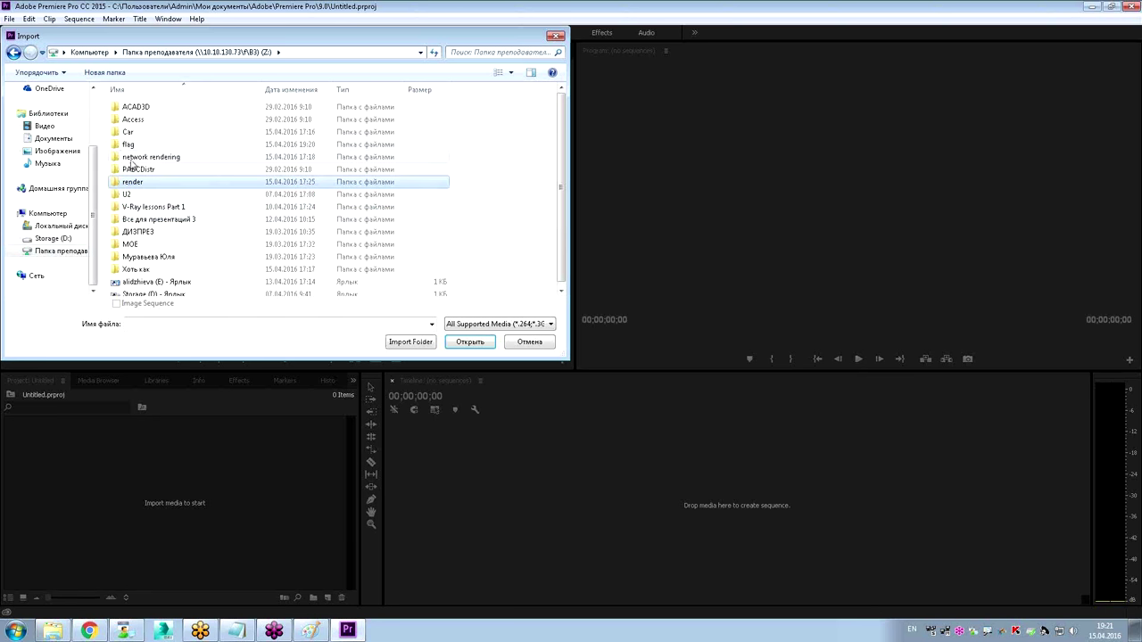
double_click(125, 144)
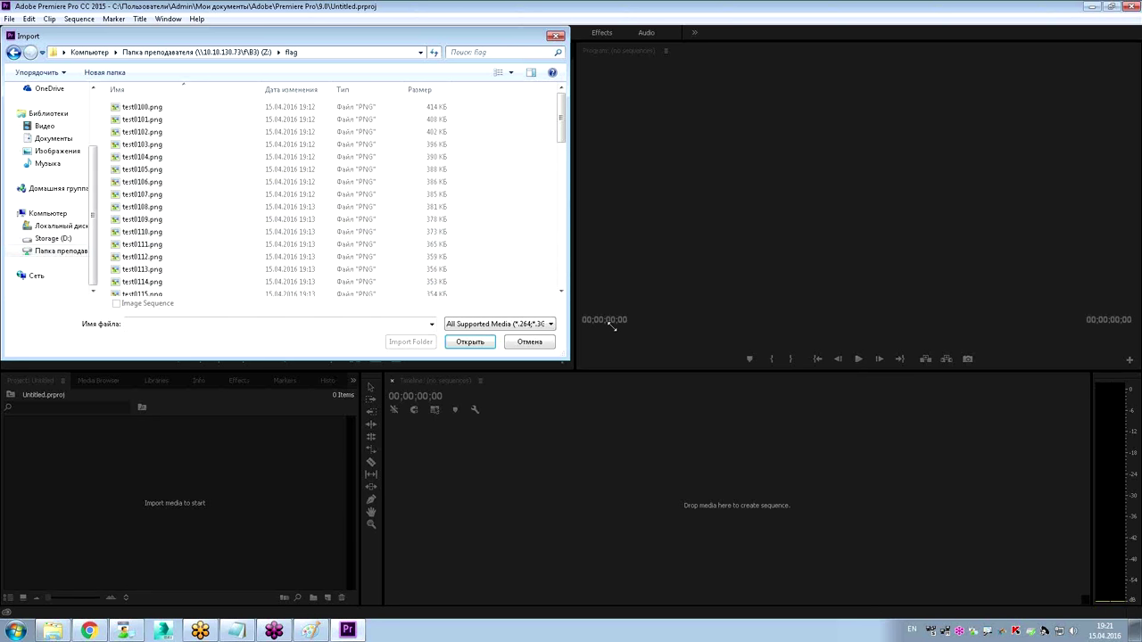
drag(568, 360, 879, 456)
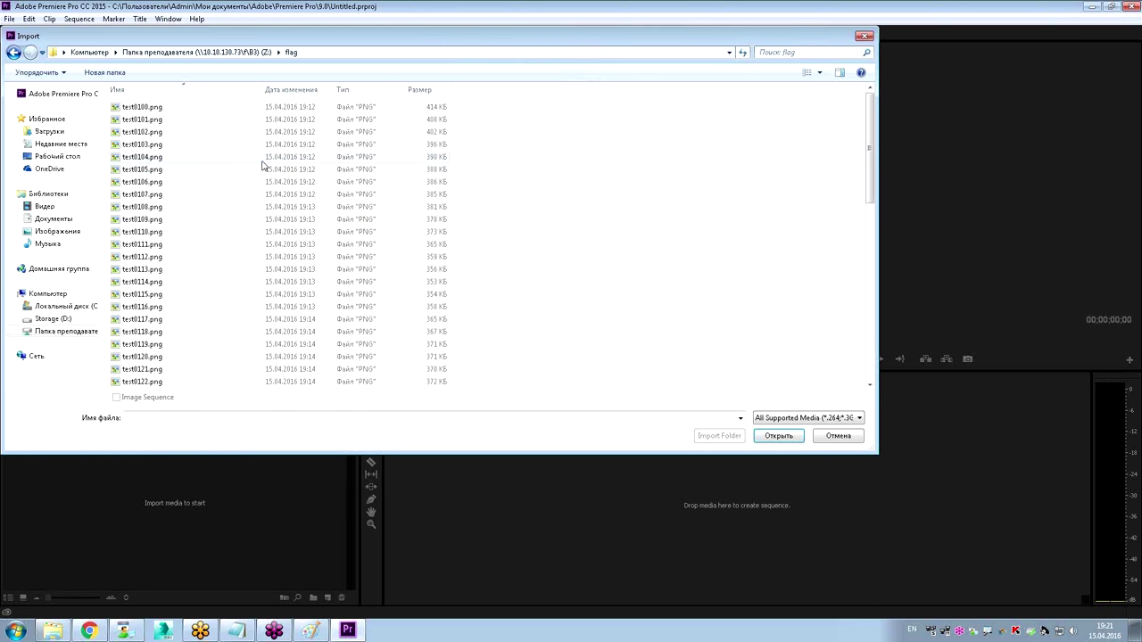
mouse_move(142, 107)
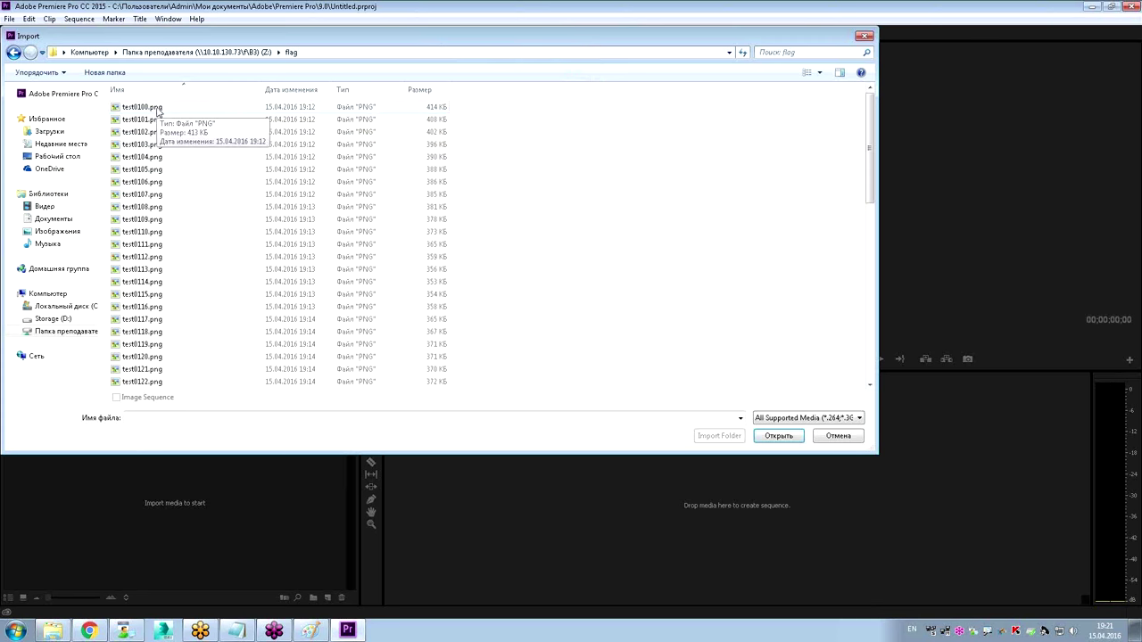
click(158, 110)
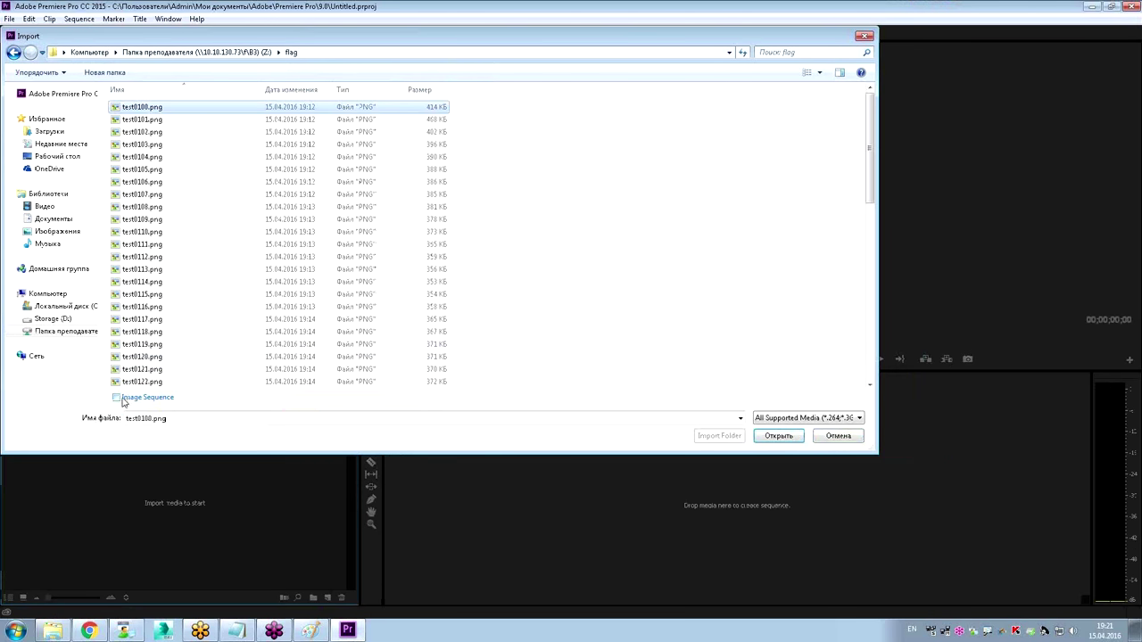
click(123, 402)
click(779, 437)
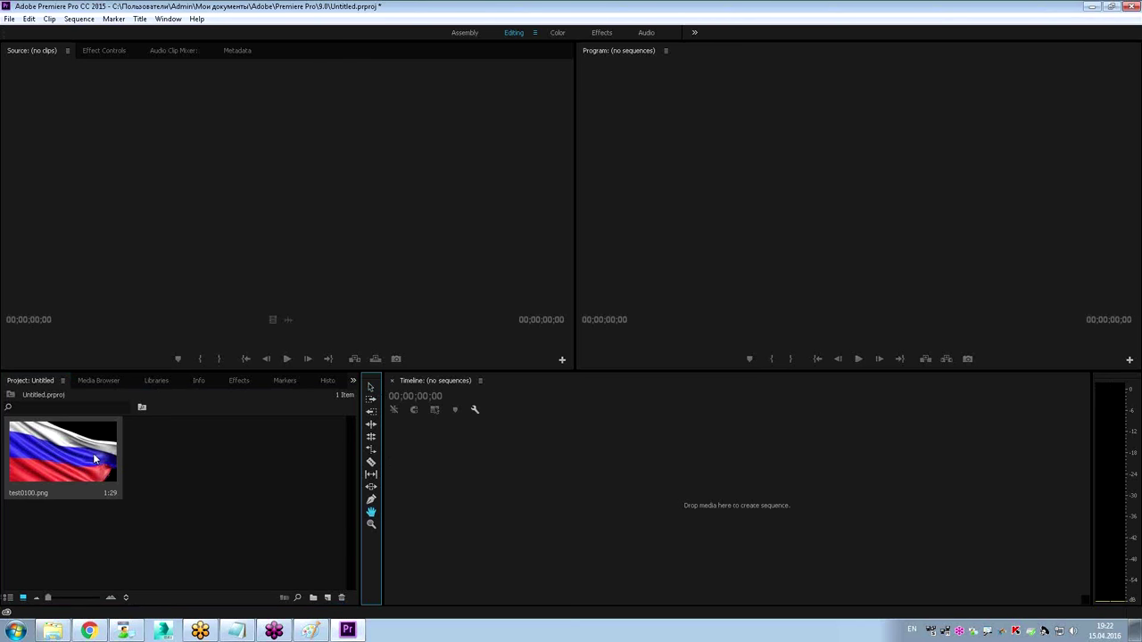
double_click(94, 459)
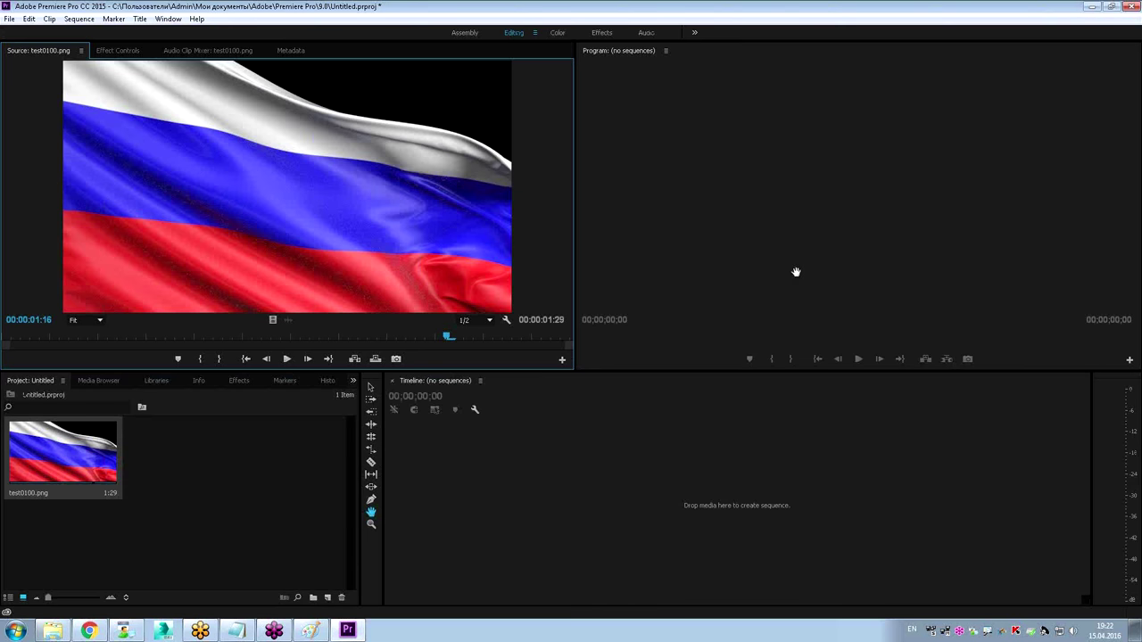
click(292, 365)
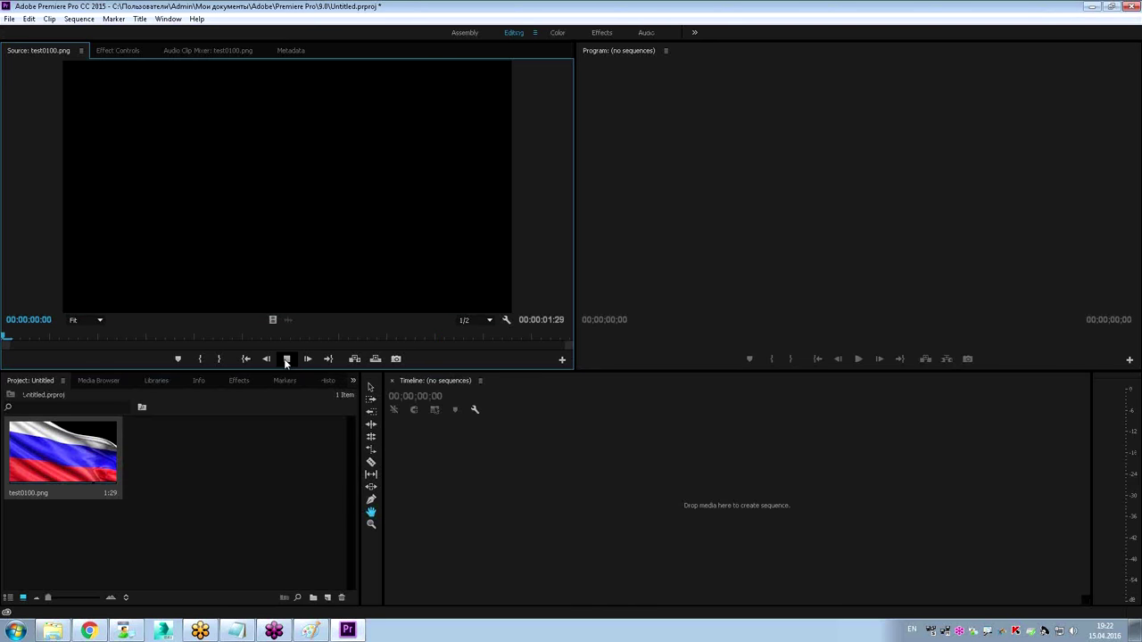
click(286, 360)
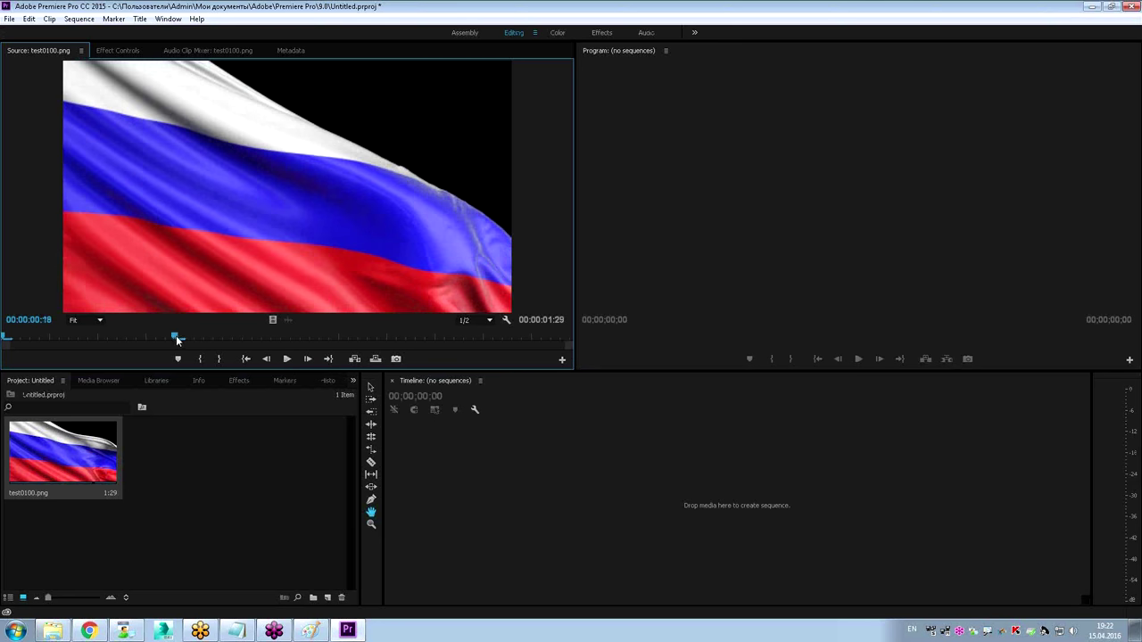
click(286, 360)
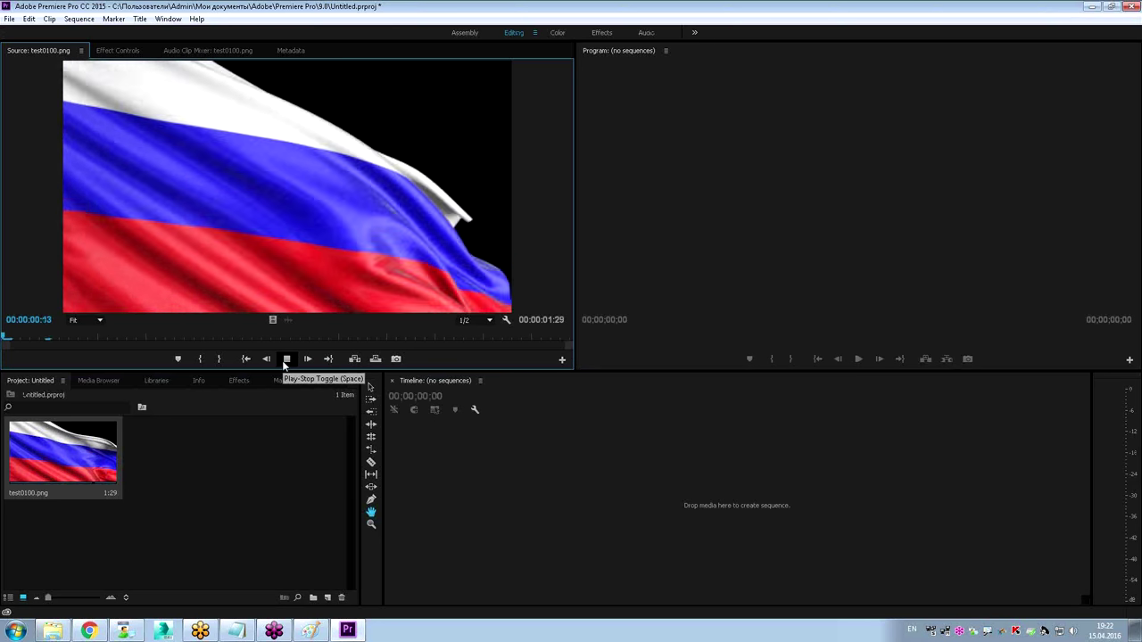
right_click(298, 259)
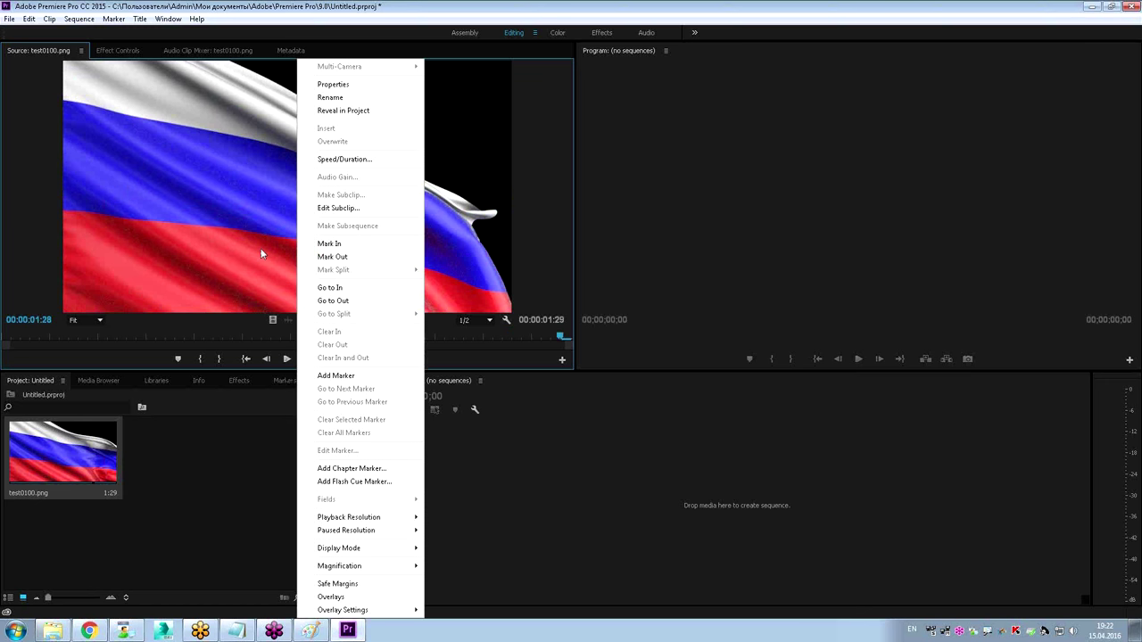
click(261, 254)
drag(289, 337, 516, 339)
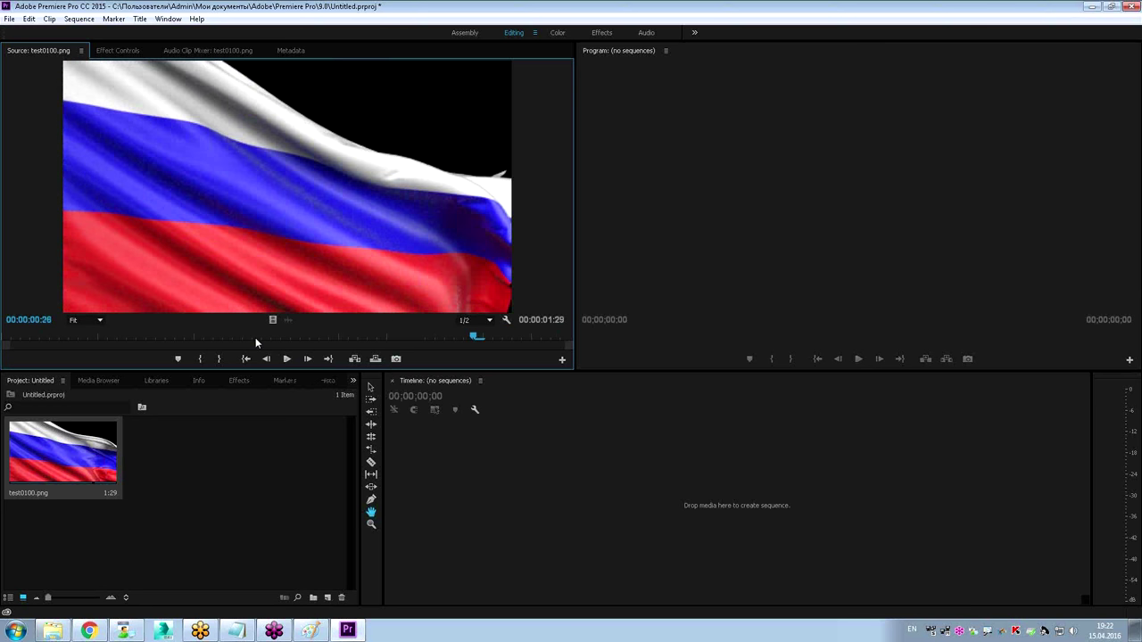
mouse_move(516, 339)
mouse_down()
mouse_move(563, 339)
mouse_move(23, 339)
mouse_up()
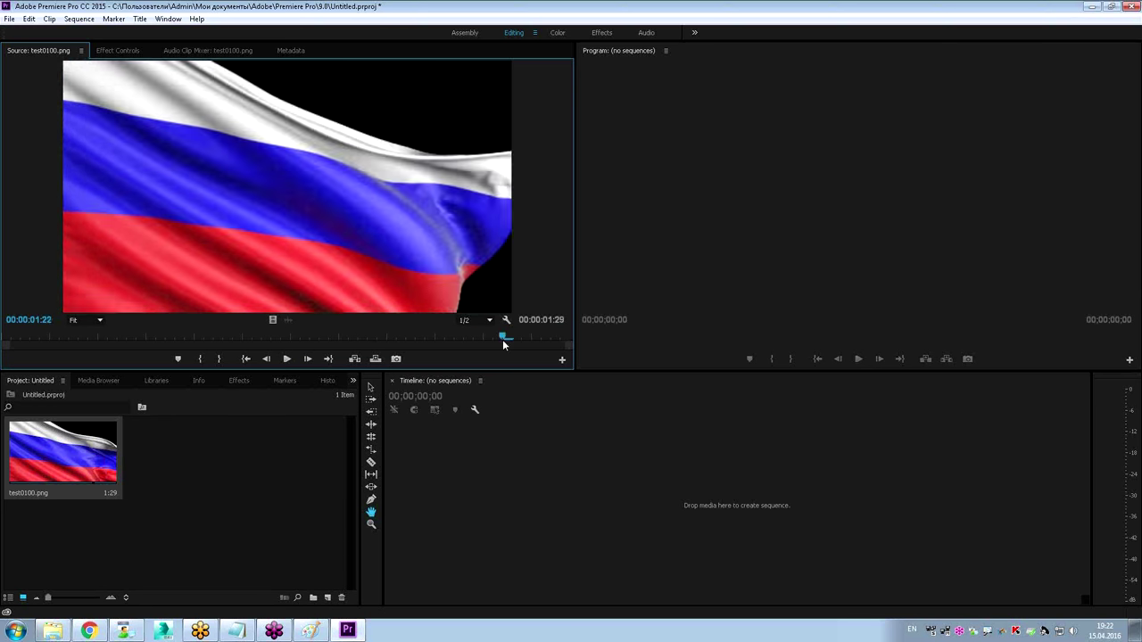
mouse_move(122, 338)
mouse_down()
mouse_move(249, 326)
mouse_move(566, 332)
mouse_move(513, 347)
mouse_move(357, 344)
mouse_up()
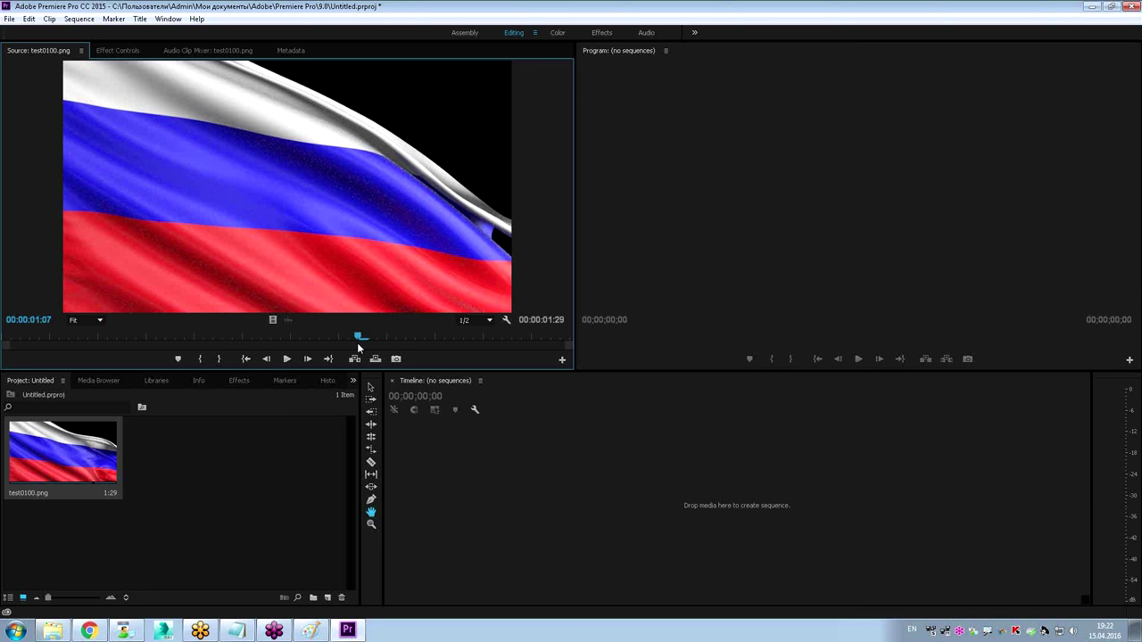
Create a test0100 sequence from the flag clip, zoom the timeline in and make V1 taller.
right_click(56, 448)
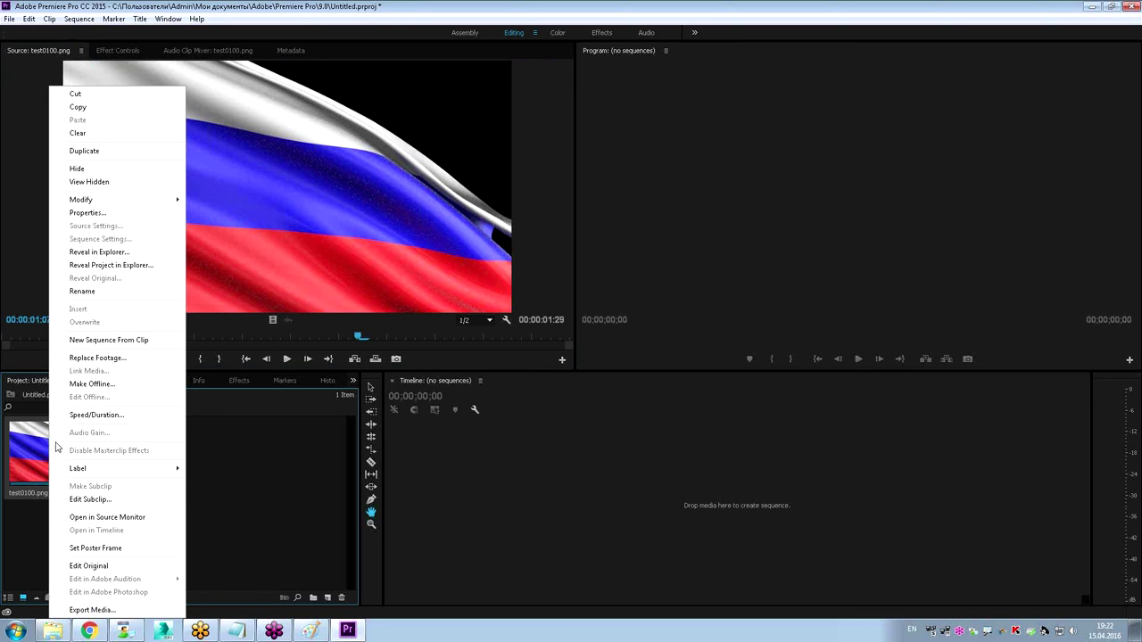
click(147, 340)
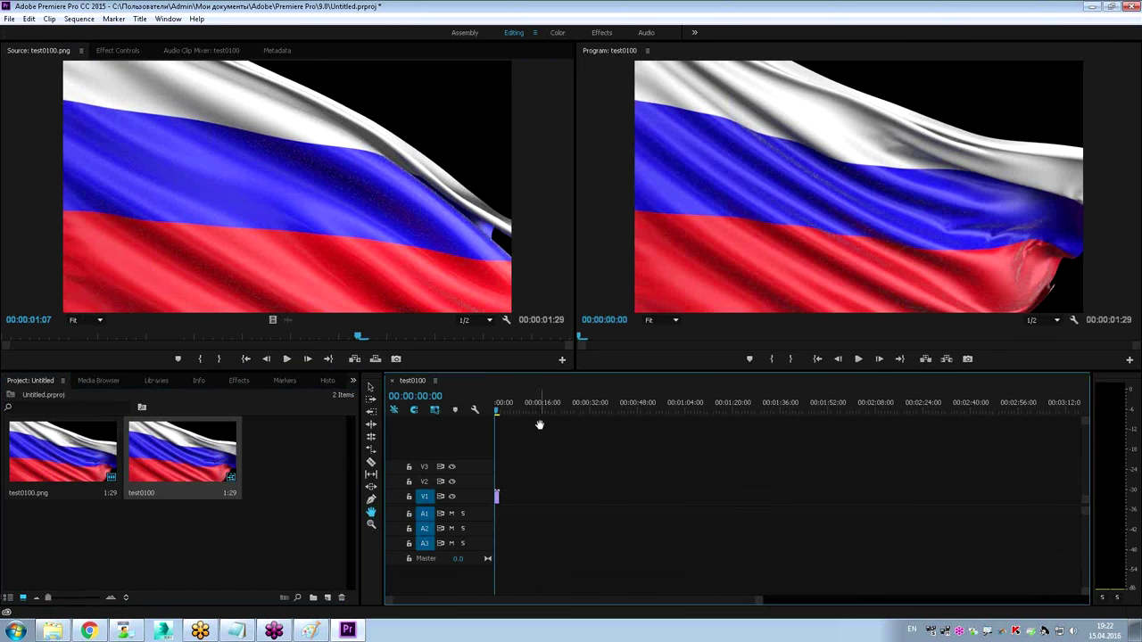
key(equal)
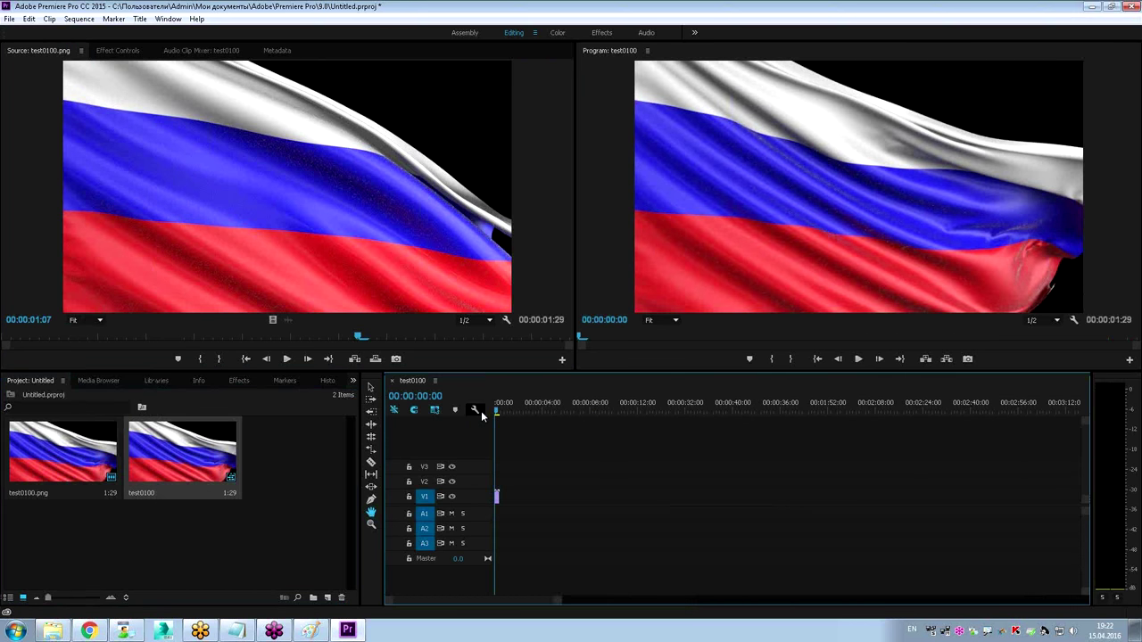
key(equal)
key(equal)
key(equal)
key(equal)
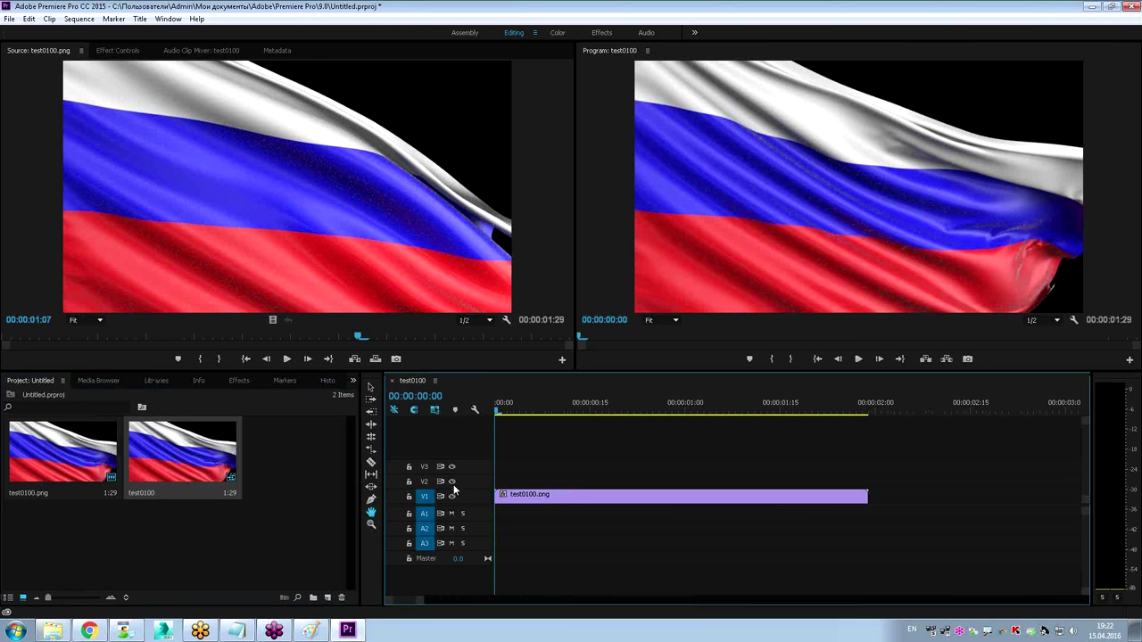
drag(462, 490, 469, 461)
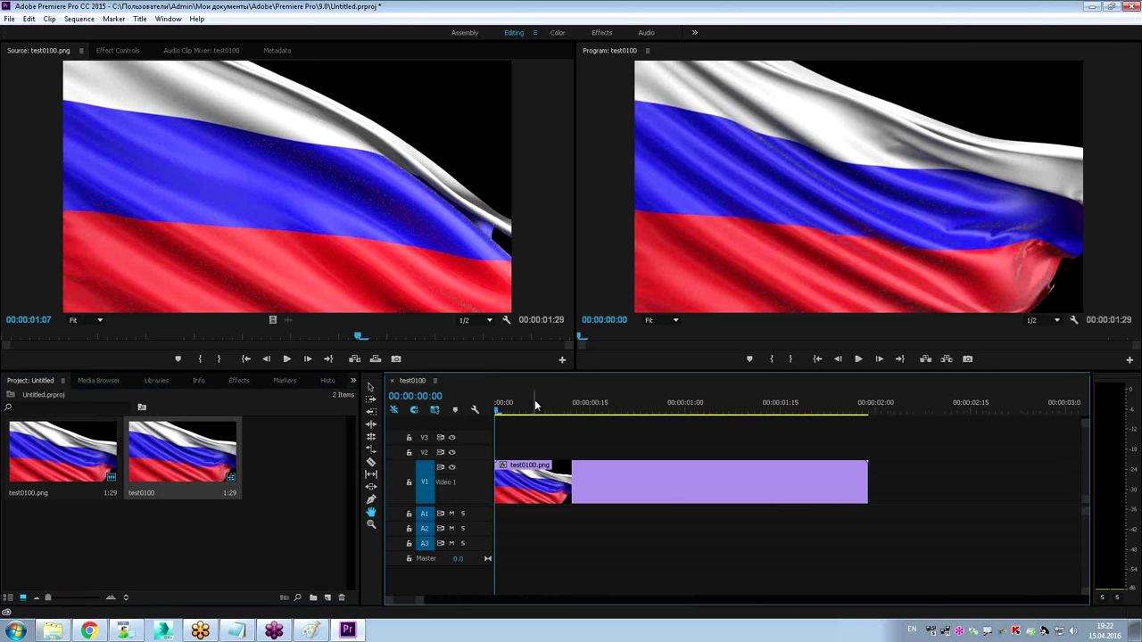
Play the sequence and scrub the playhead back to 00:00:00:23.
key(space)
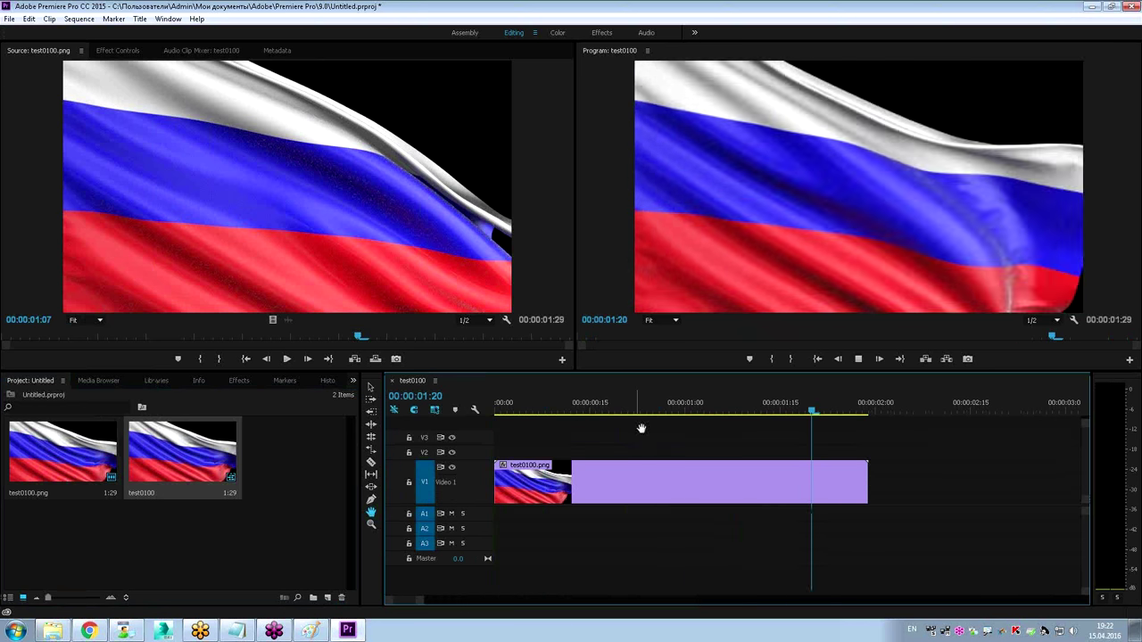
drag(776, 408, 545, 410)
click(705, 410)
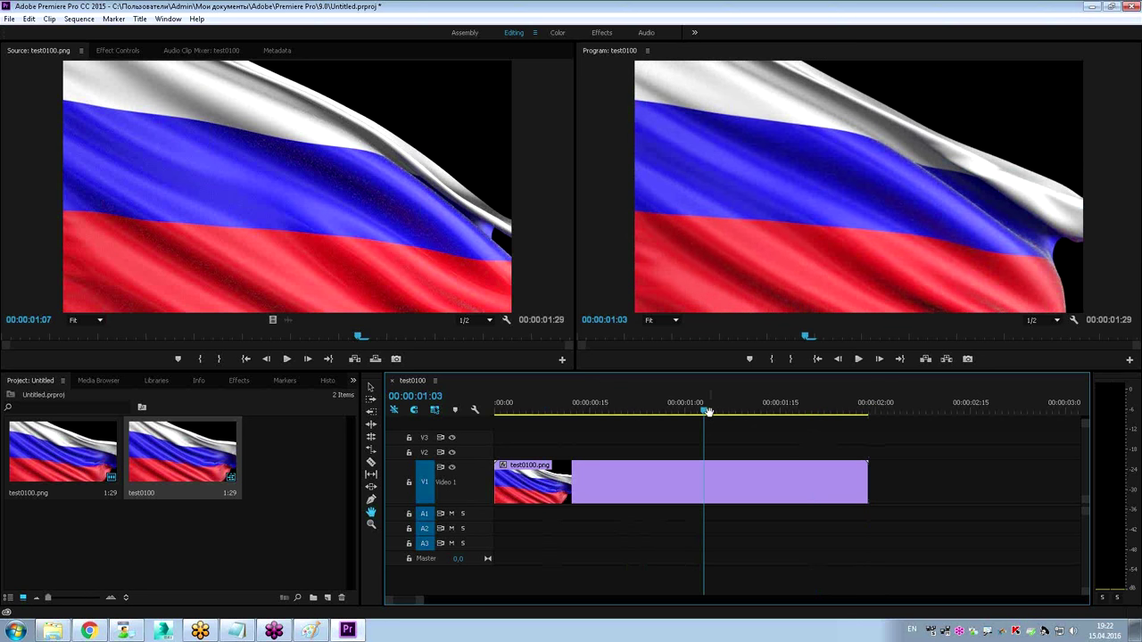
drag(707, 412, 641, 411)
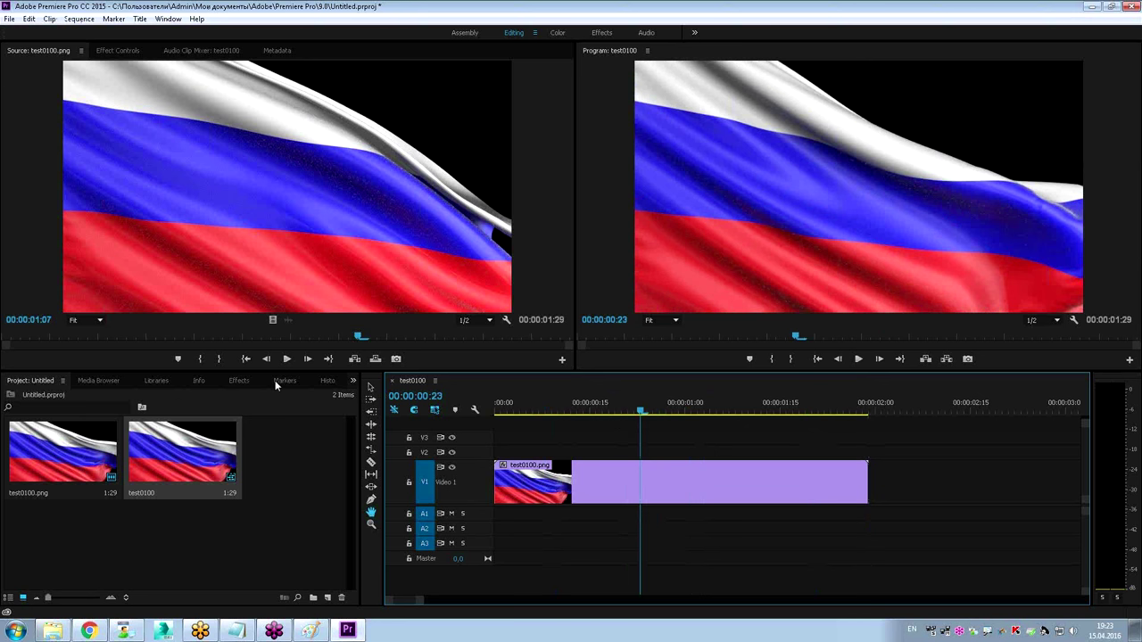
Apply Brightness & Contrast from Video Effects > Color Correction to the flag clip.
click(231, 380)
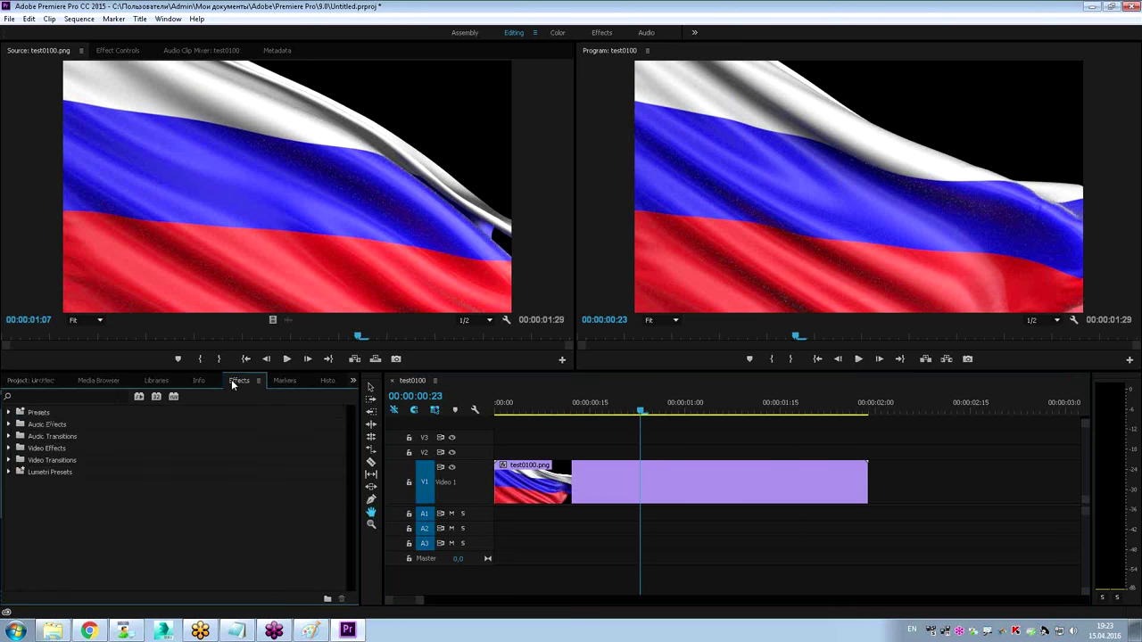
click(10, 447)
scroll(37, 455, down, 1)
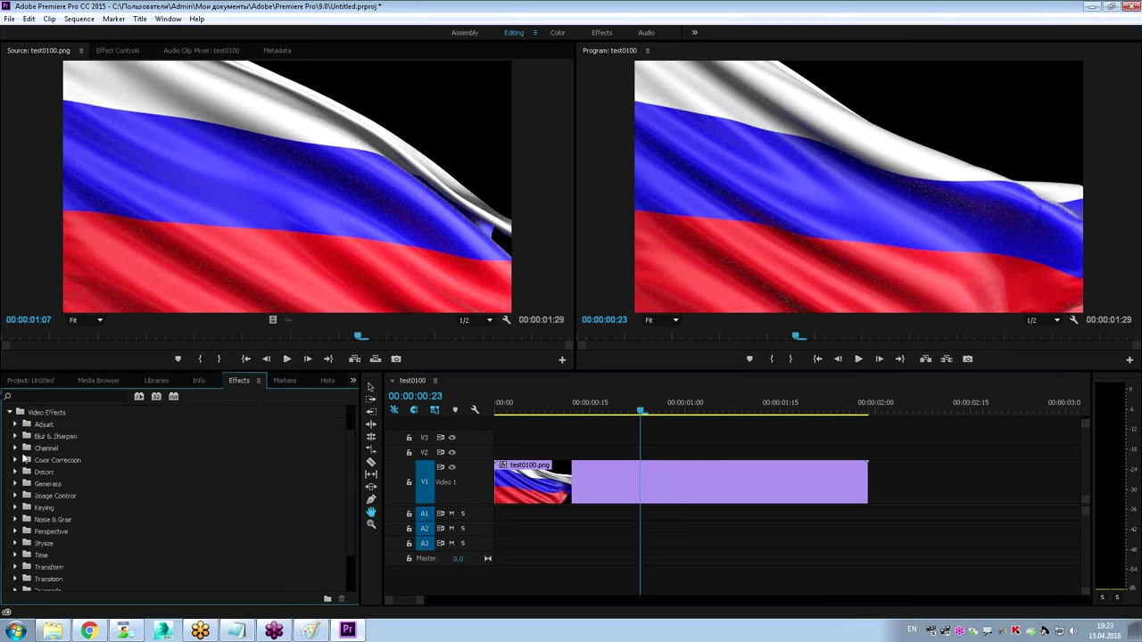
click(15, 461)
scroll(35, 463, down, 1)
mouse_move(53, 448)
mouse_down()
mouse_move(585, 425)
mouse_move(580, 477)
mouse_up()
click(118, 50)
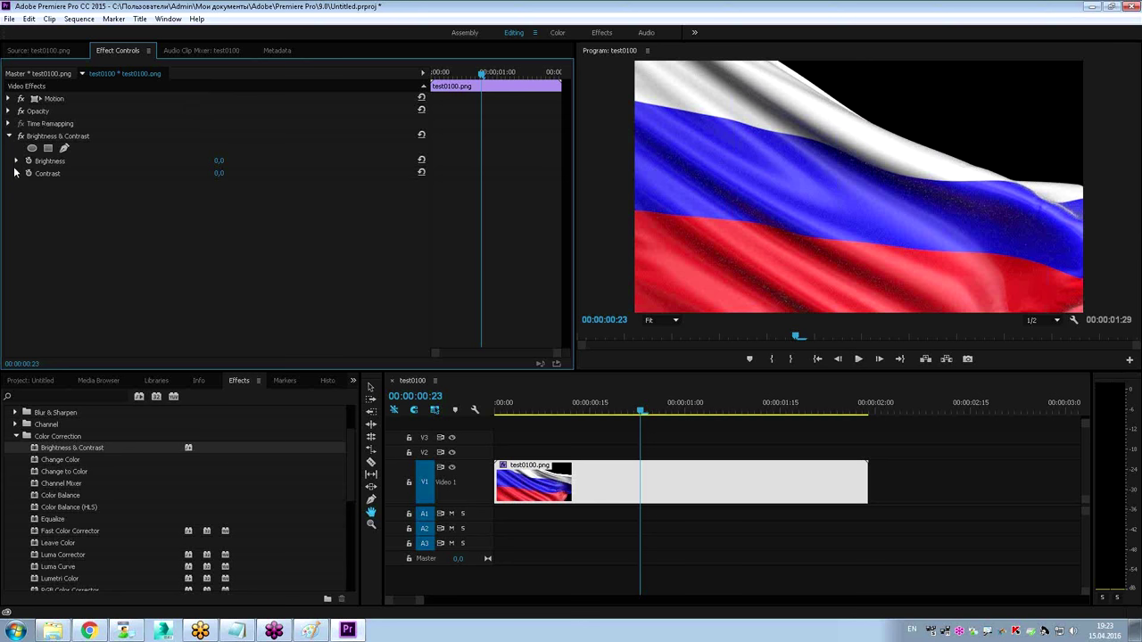
Raise Contrast to 24.8, compare with the effect toggled, then delete Brightness & Contrast.
click(16, 161)
click(16, 194)
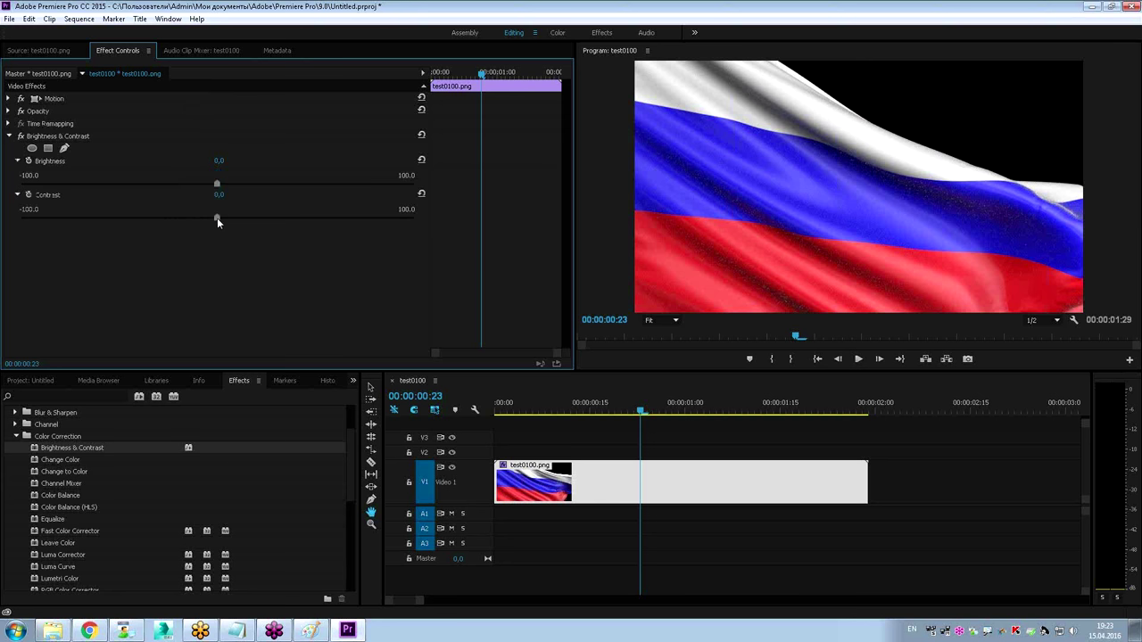
mouse_move(225, 216)
mouse_down()
mouse_move(269, 215)
mouse_move(218, 218)
mouse_move(266, 217)
mouse_move(230, 184)
mouse_up()
click(21, 136)
click(22, 137)
click(22, 136)
click(21, 136)
click(55, 139)
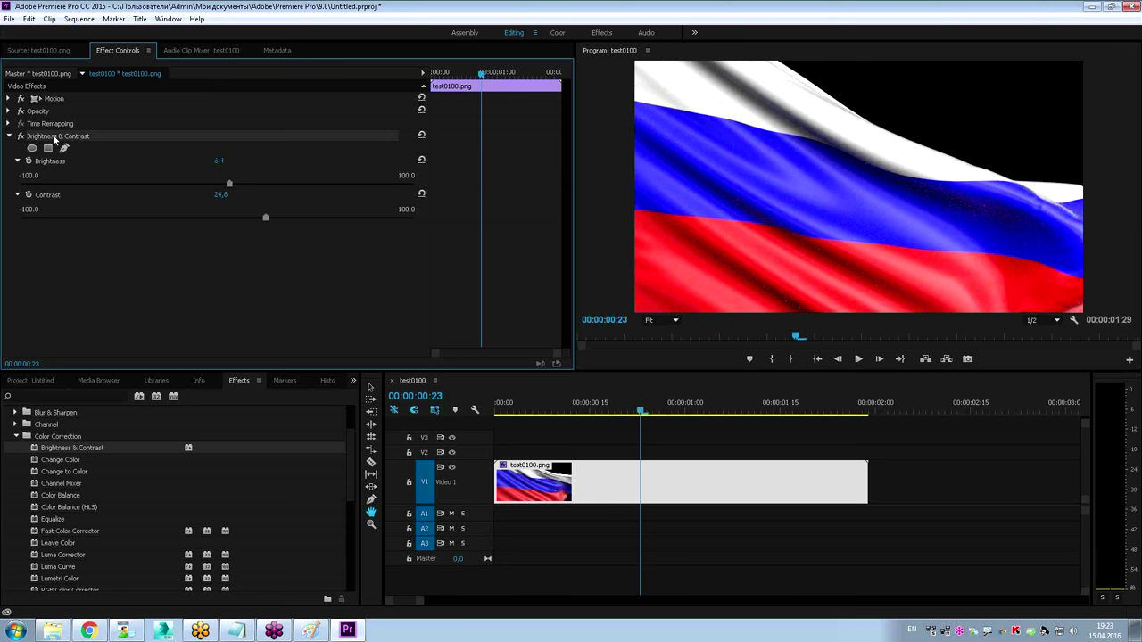
key(Delete)
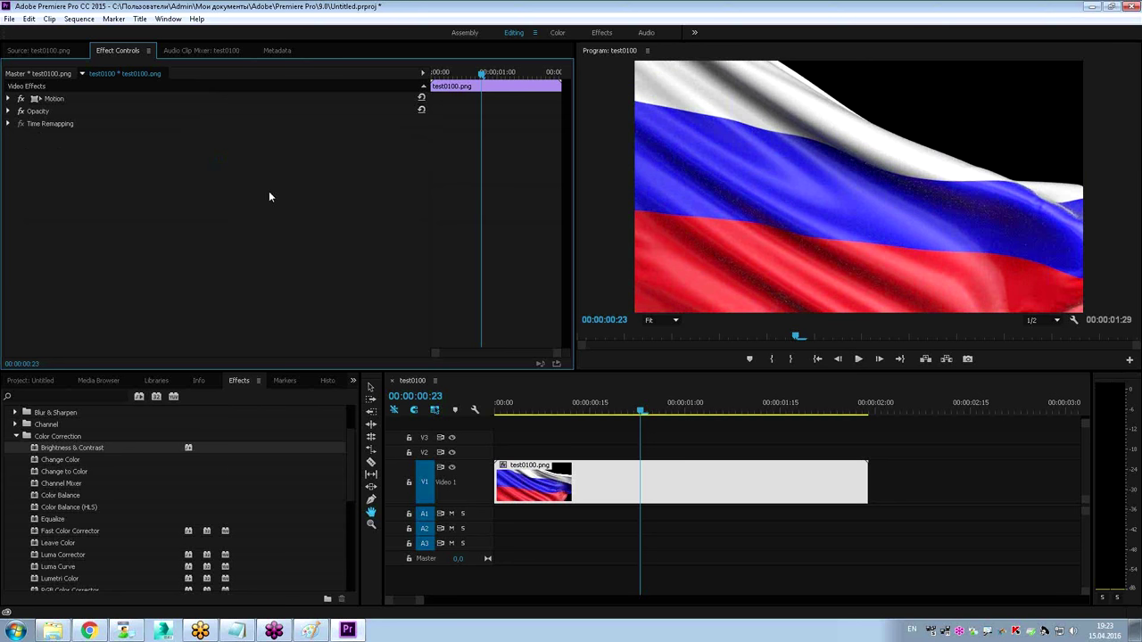
In the Color workspace, set the creative look intensity to 121.1 and sharpen to 17.6.
click(558, 33)
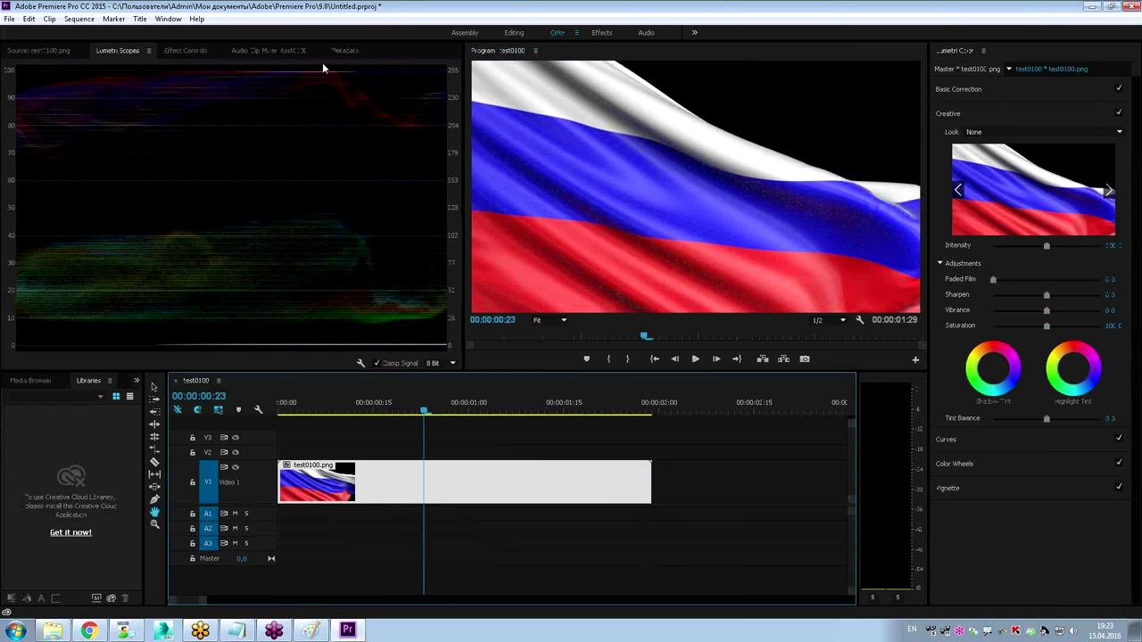
drag(410, 411, 380, 411)
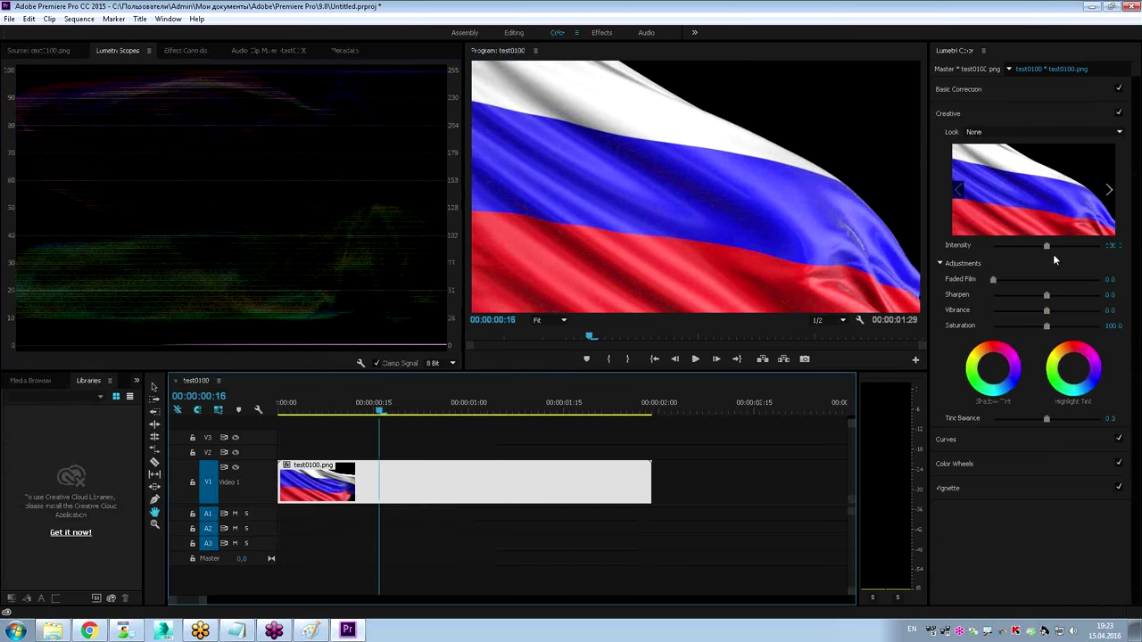
drag(1046, 246, 1058, 246)
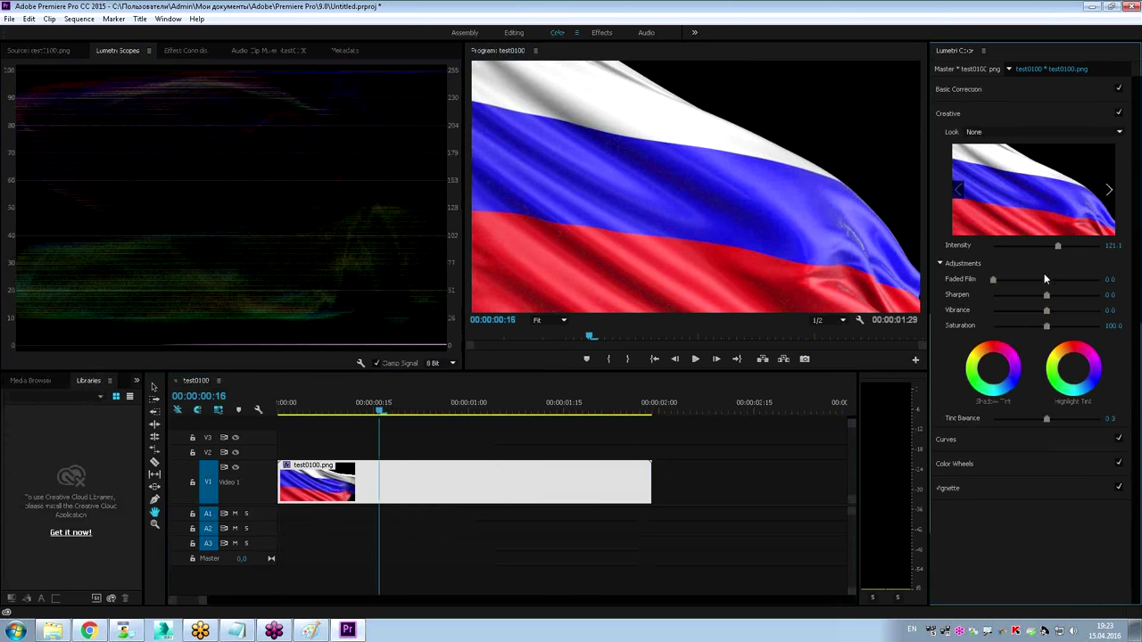
drag(1044, 294, 1056, 294)
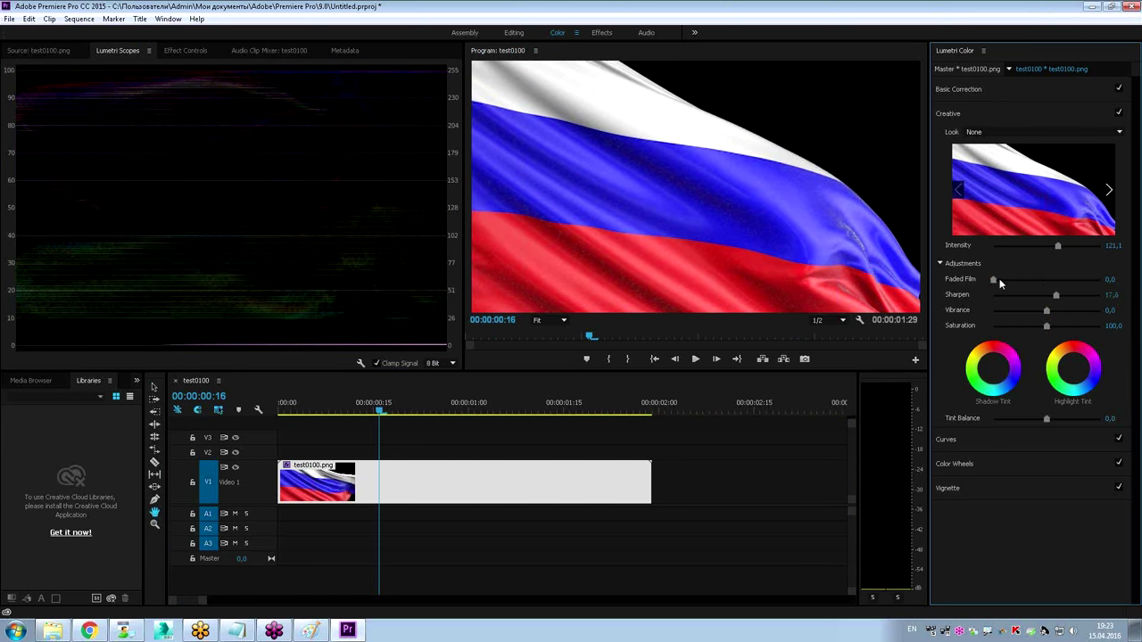
Warm the Lumetri white balance, add contrast, set shadows to -21.1 and highlights to 37.8.
click(183, 51)
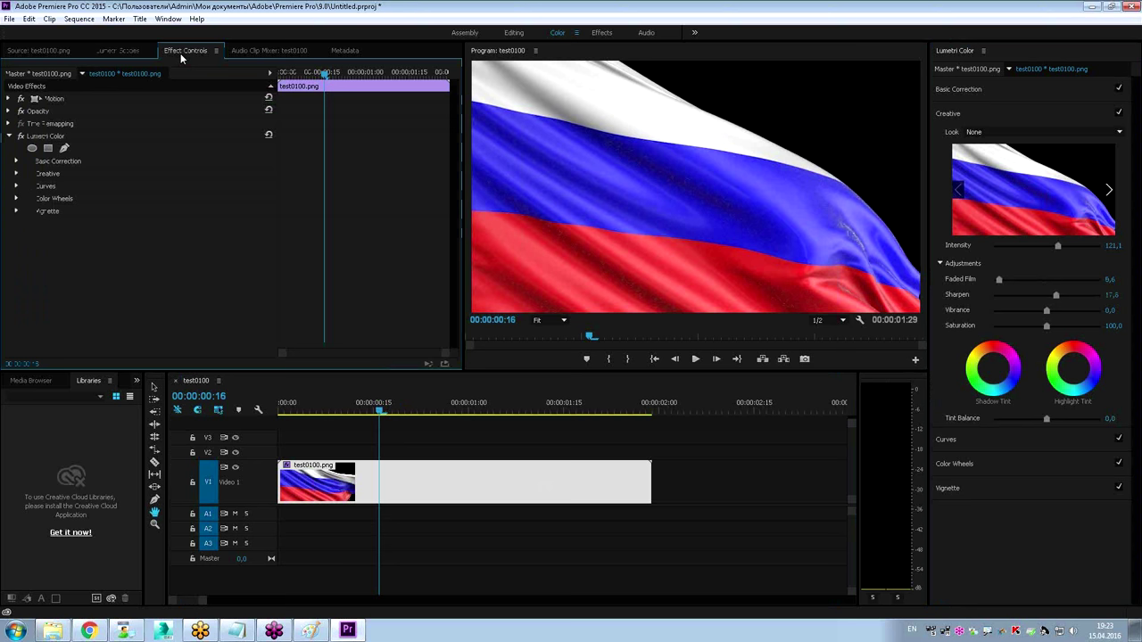
click(60, 136)
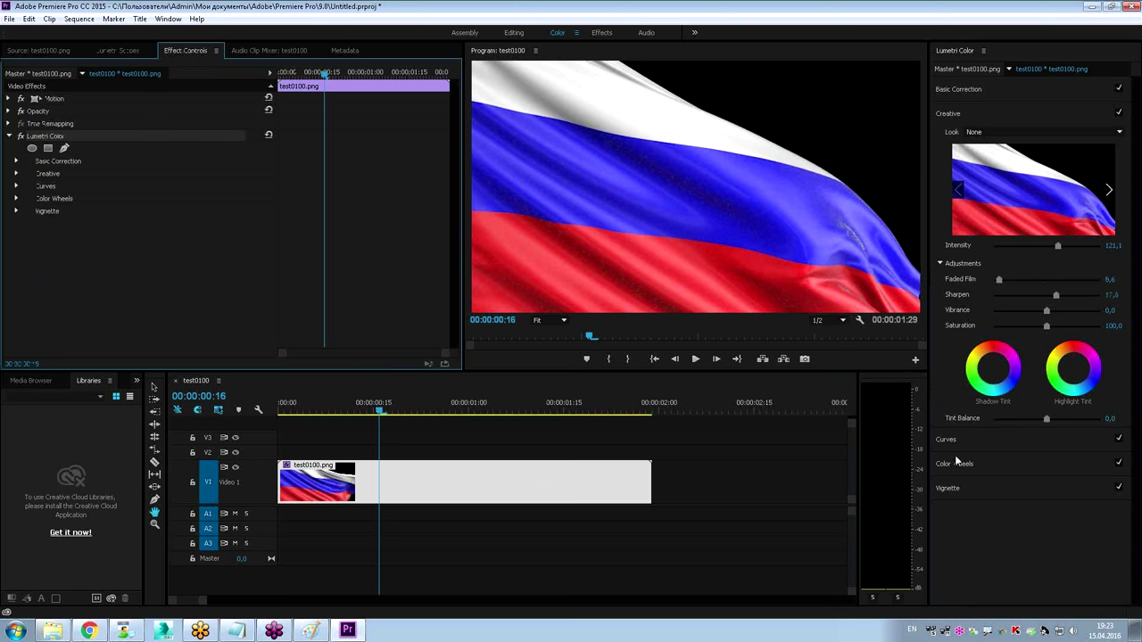
click(967, 90)
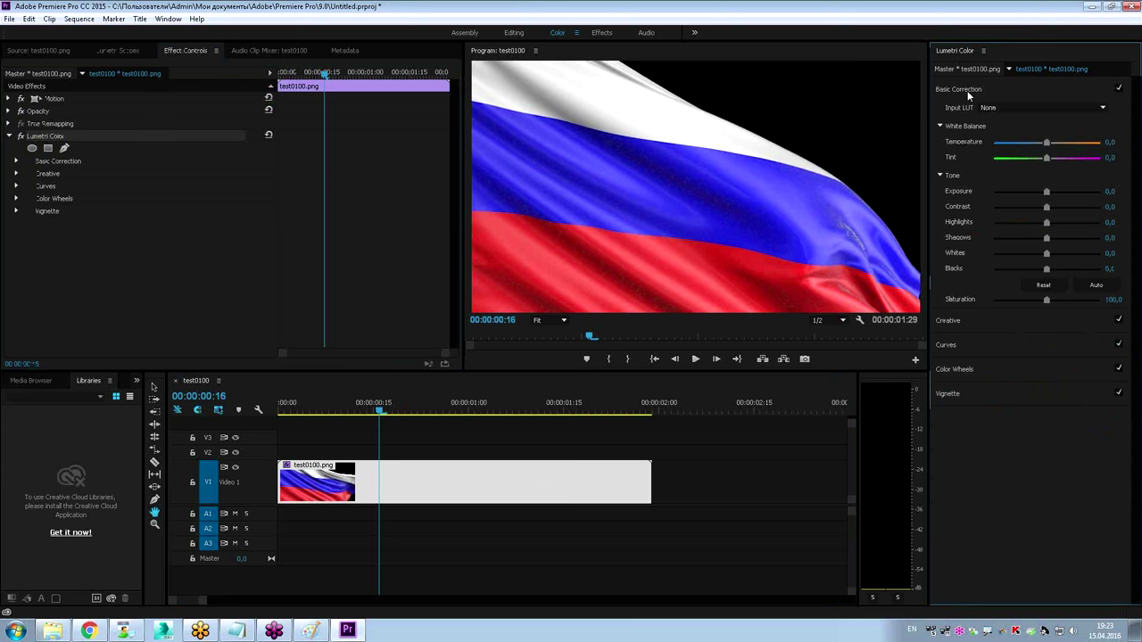
click(1062, 143)
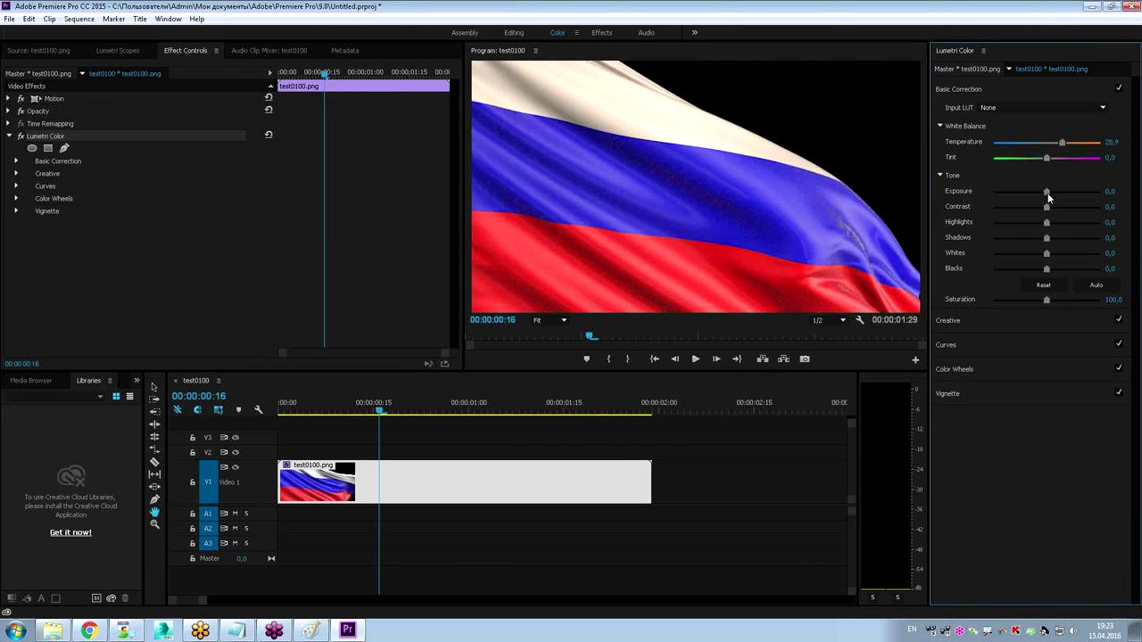
drag(1047, 209, 1077, 209)
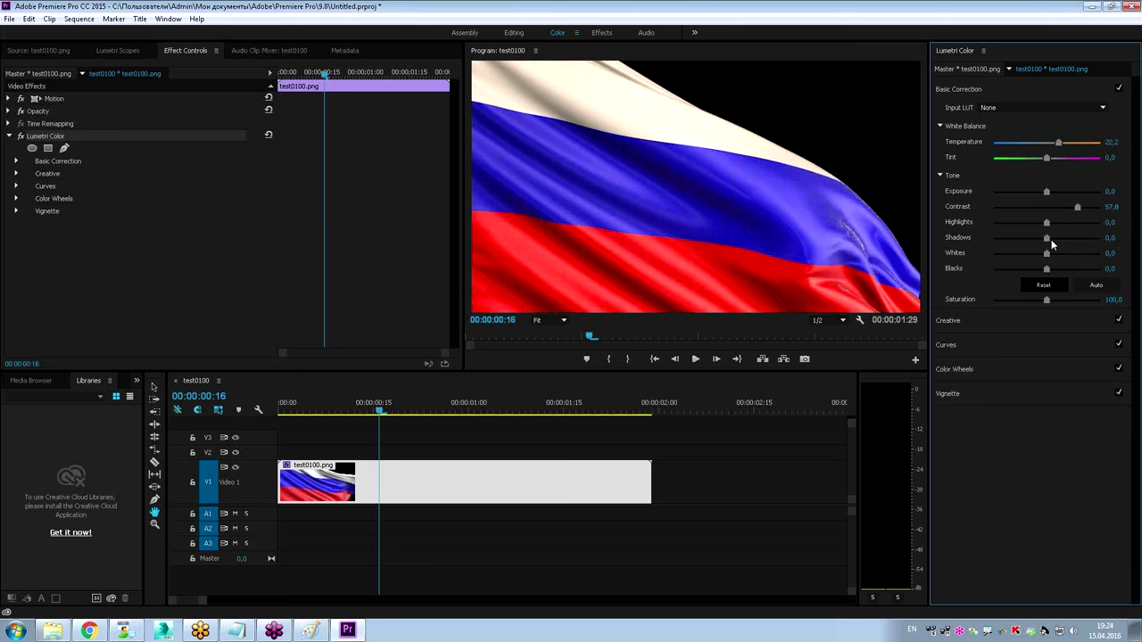
mouse_move(1048, 237)
mouse_down()
mouse_move(1068, 238)
mouse_move(1035, 250)
mouse_up()
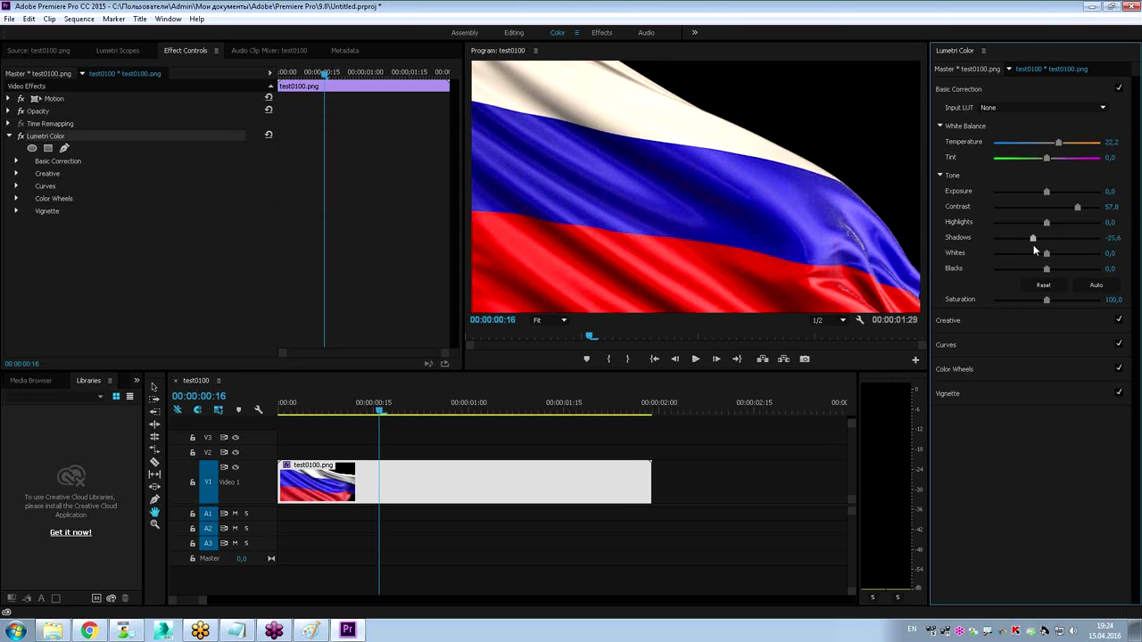
drag(1046, 222, 1068, 223)
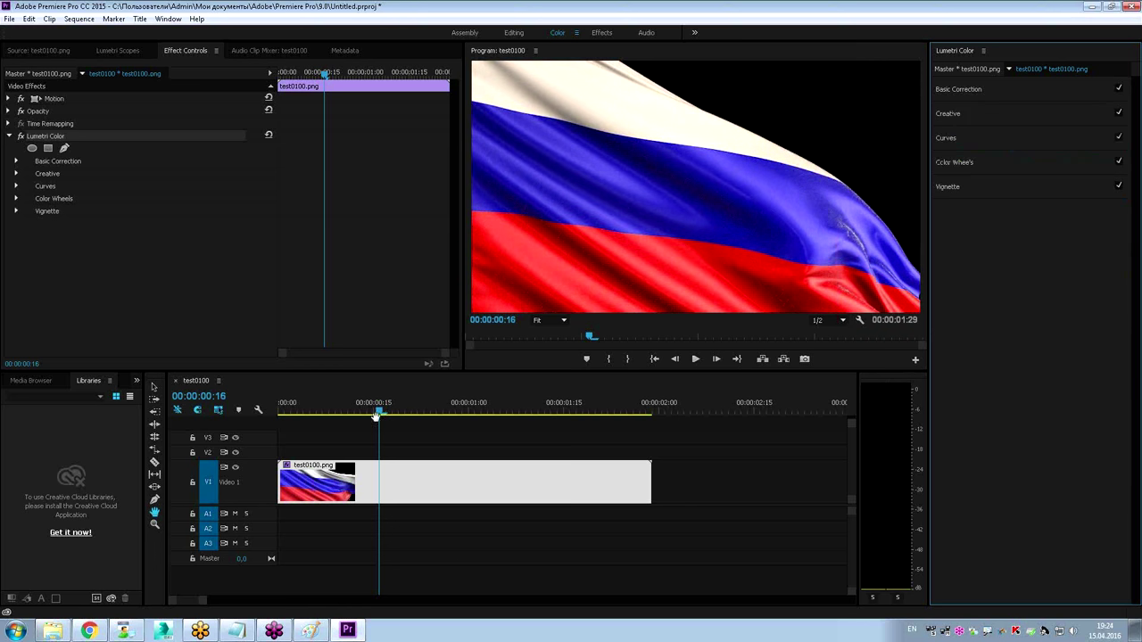
Preview the grade, scrub back to 00:00:00:15, widen the left panel and return to Editing.
key(space)
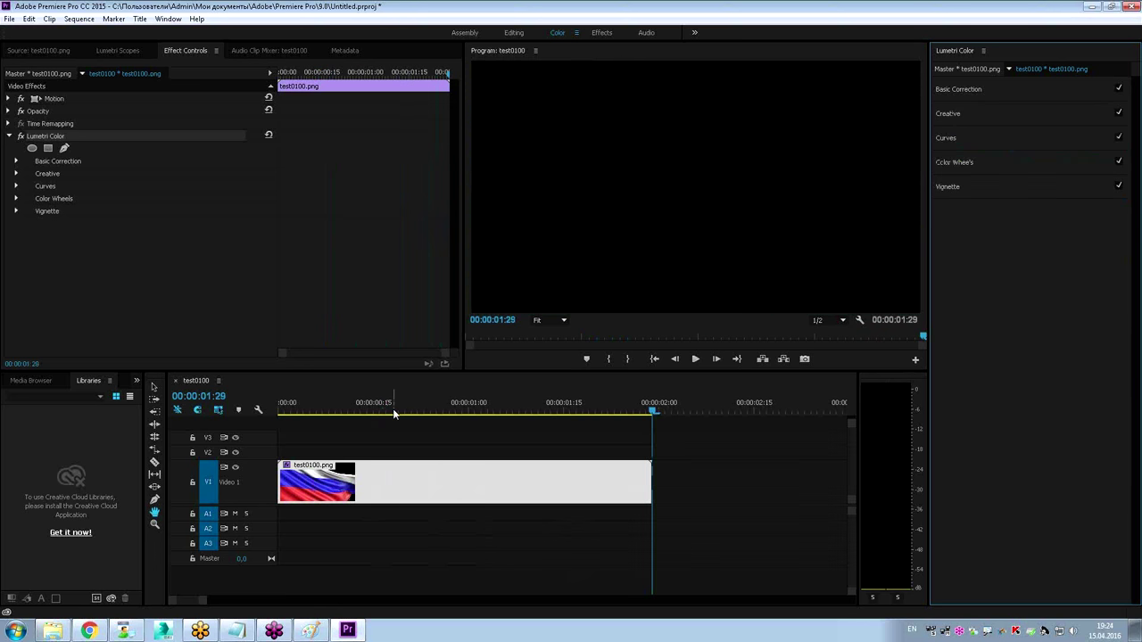
drag(393, 412, 373, 412)
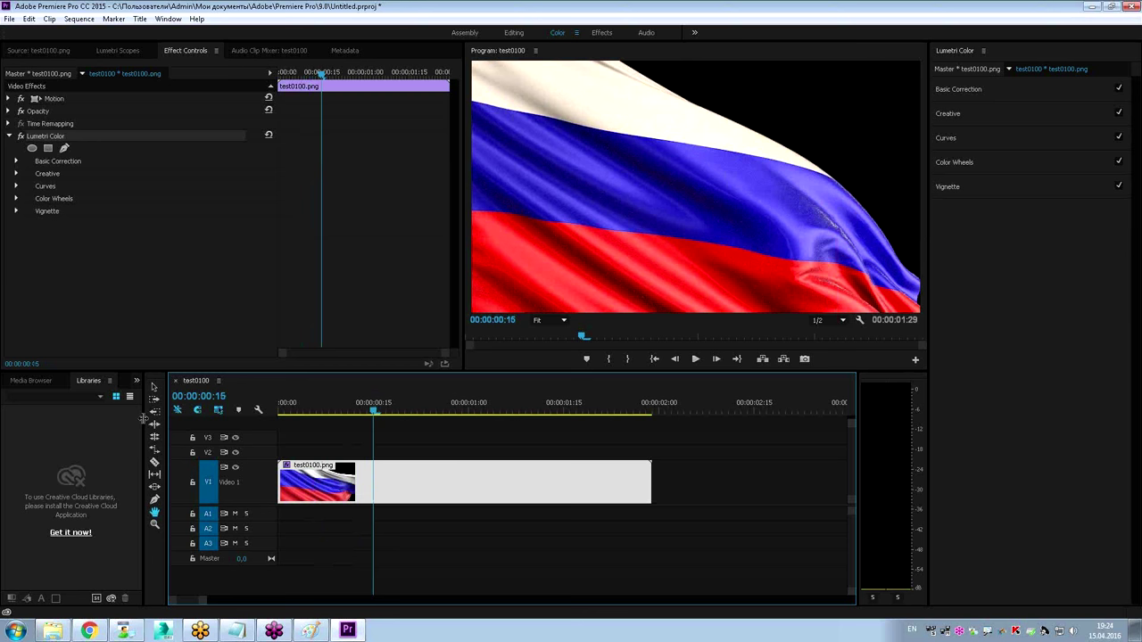
drag(145, 416, 205, 417)
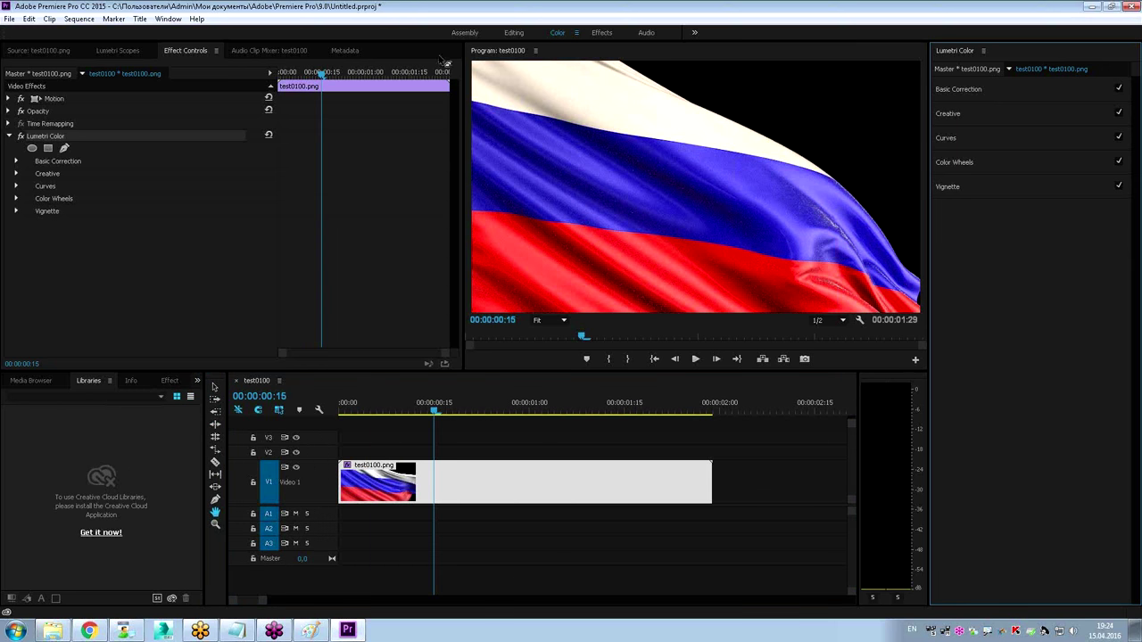
click(513, 33)
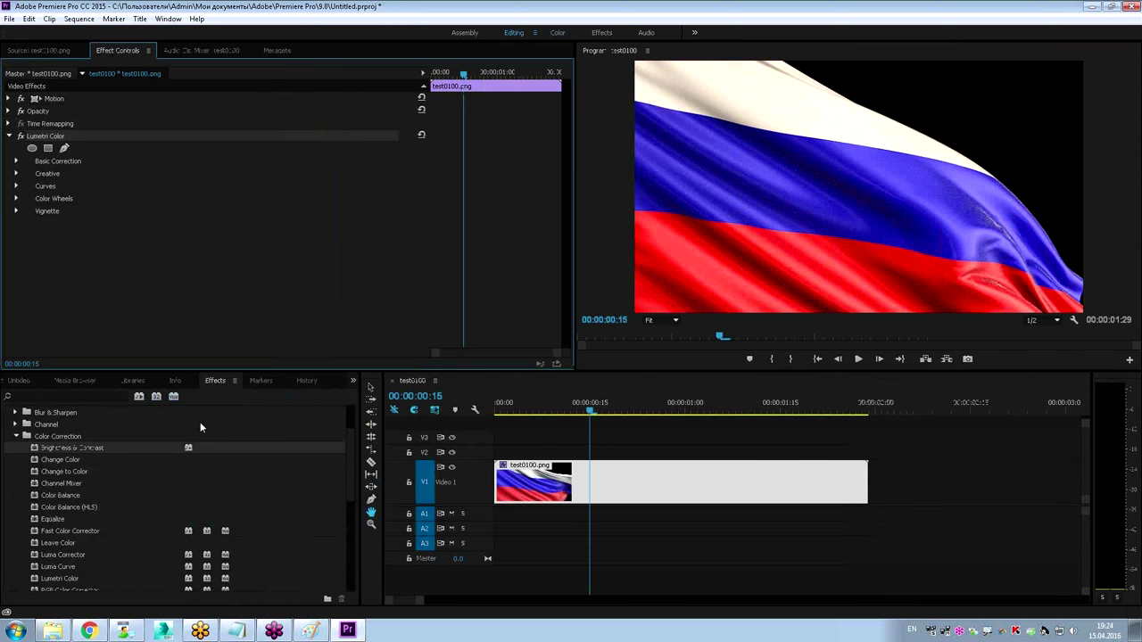
Collapse Color Correction and expand the Cinematic Lumetri presets in a maximized Effects panel.
click(15, 437)
scroll(26, 464, up, 2)
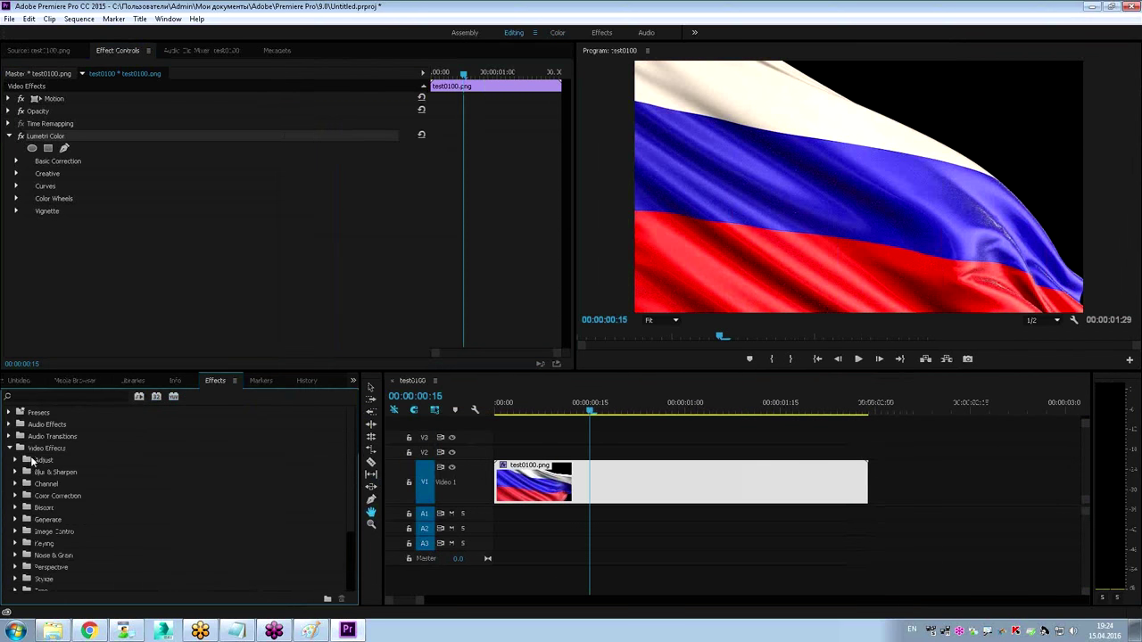
scroll(33, 490, down, 3)
scroll(137, 508, down, 3)
click(15, 550)
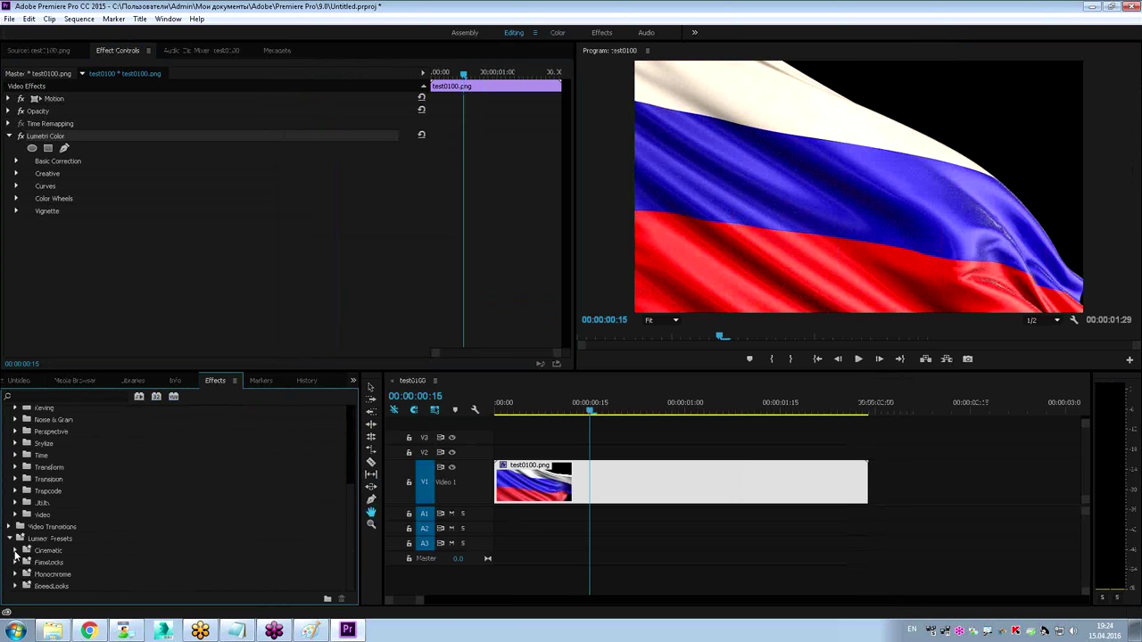
scroll(120, 502, down, 2)
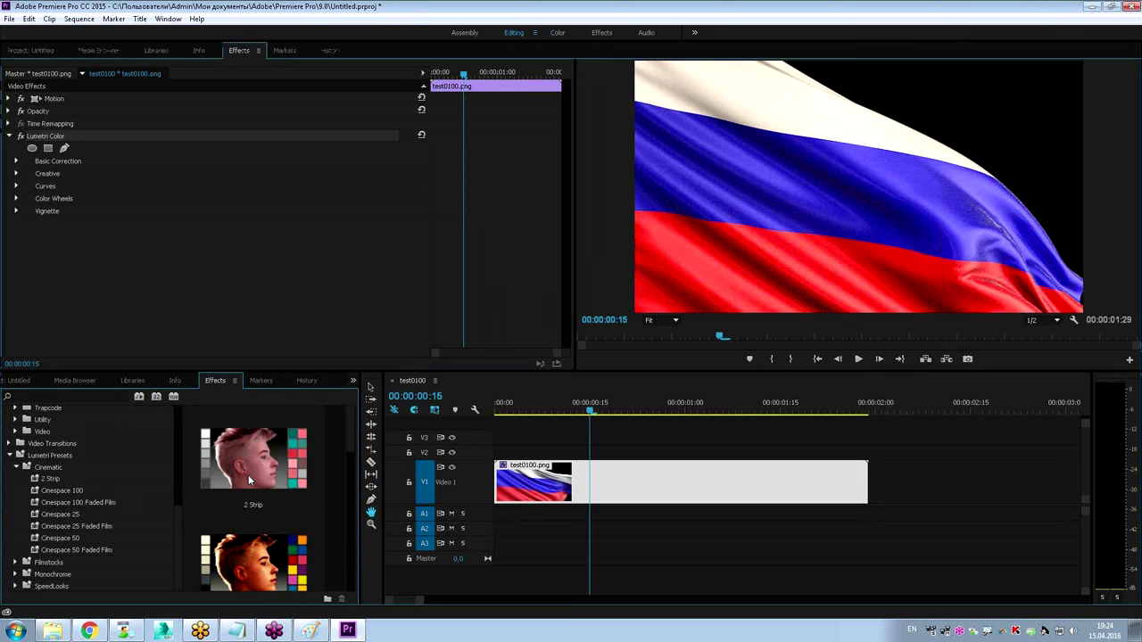
key(grave)
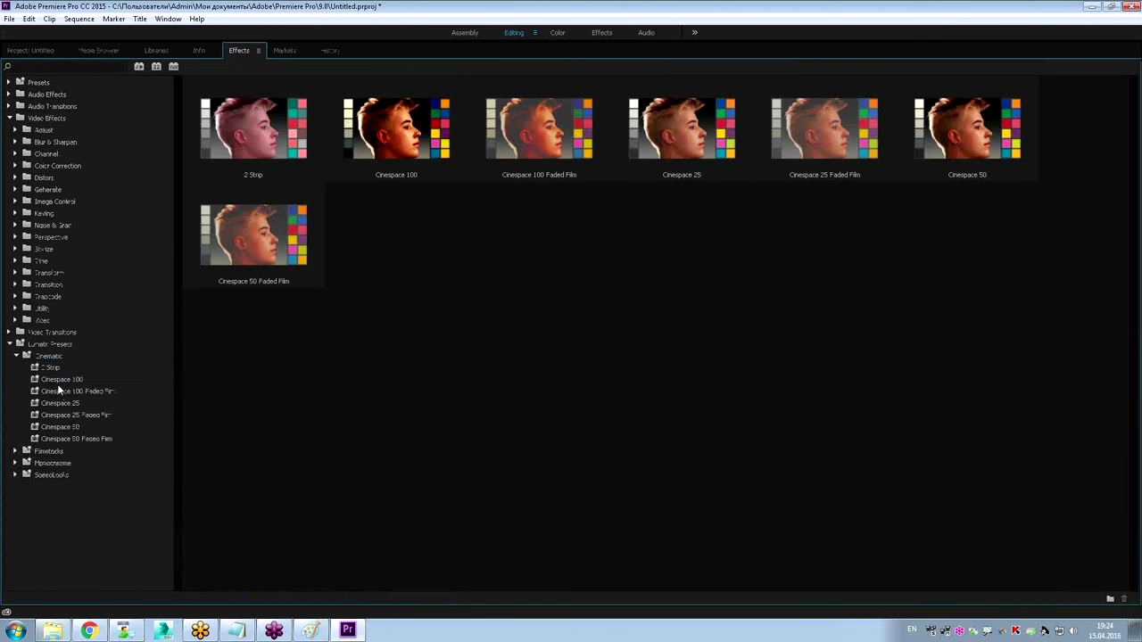
Browse the Cinespace 100 Faded Film, Filmstocks, SpeedLooks and Monochrome looks, then restore the panel.
click(60, 392)
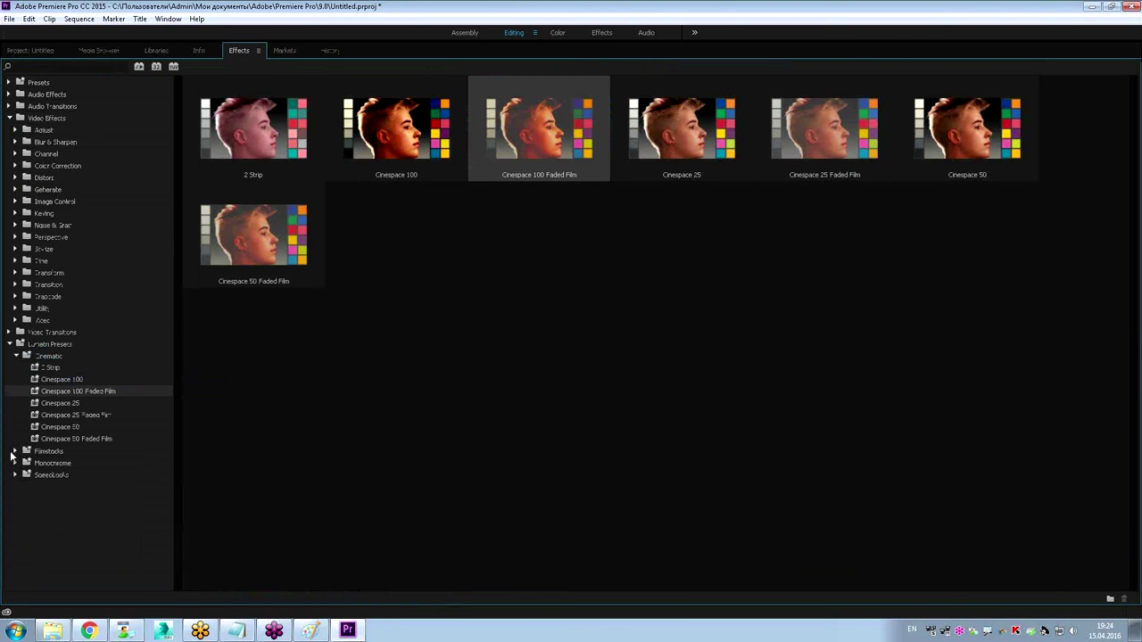
click(15, 451)
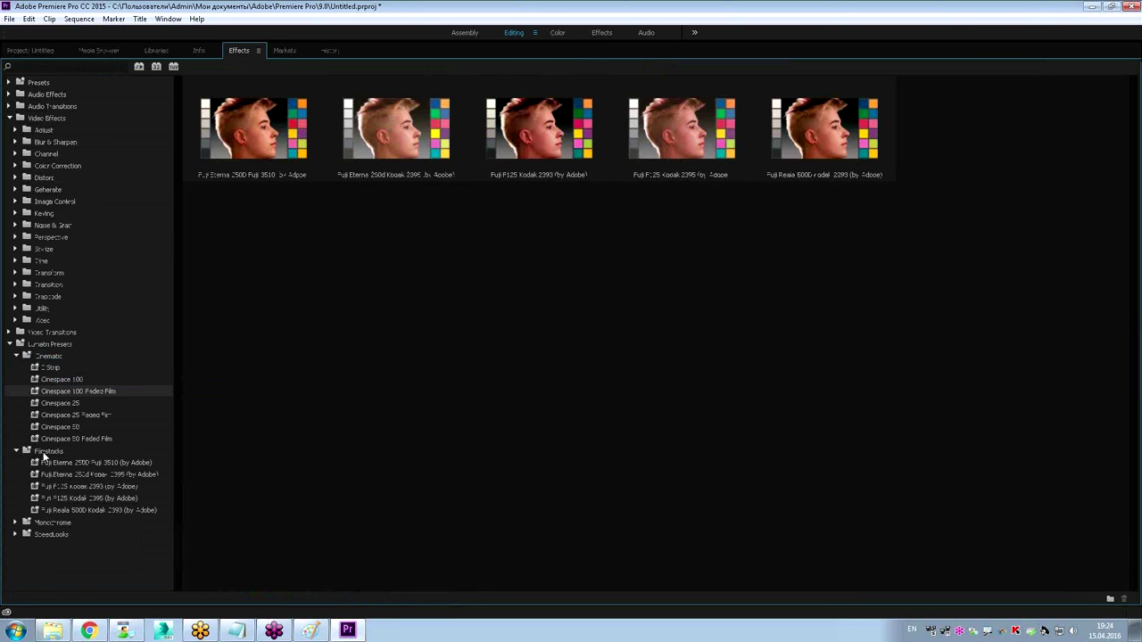
click(14, 538)
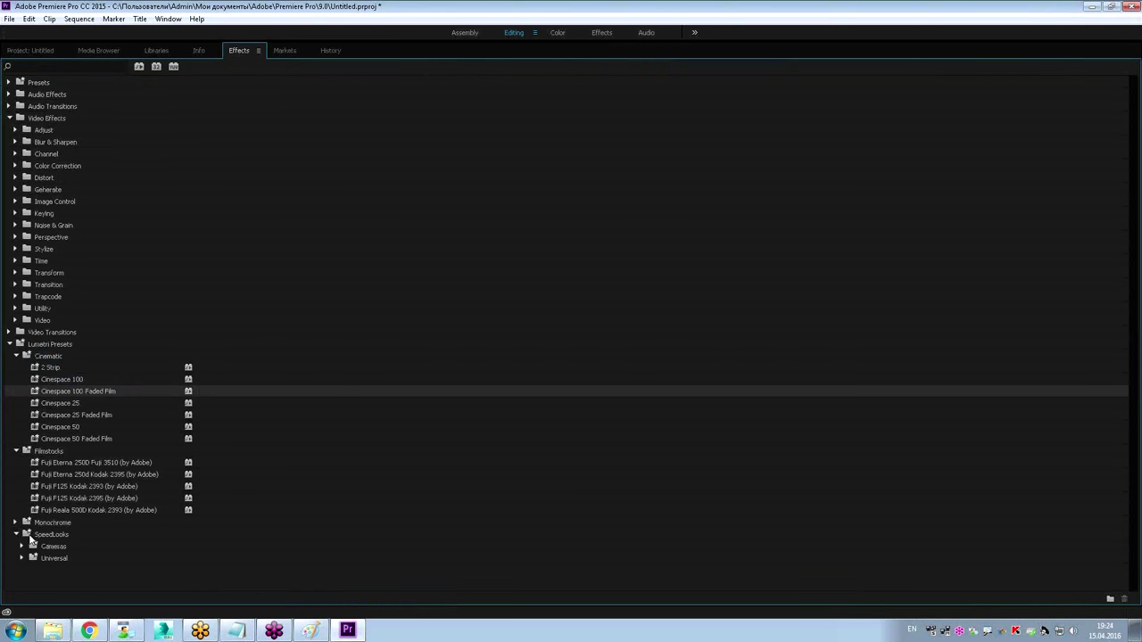
click(54, 546)
click(53, 523)
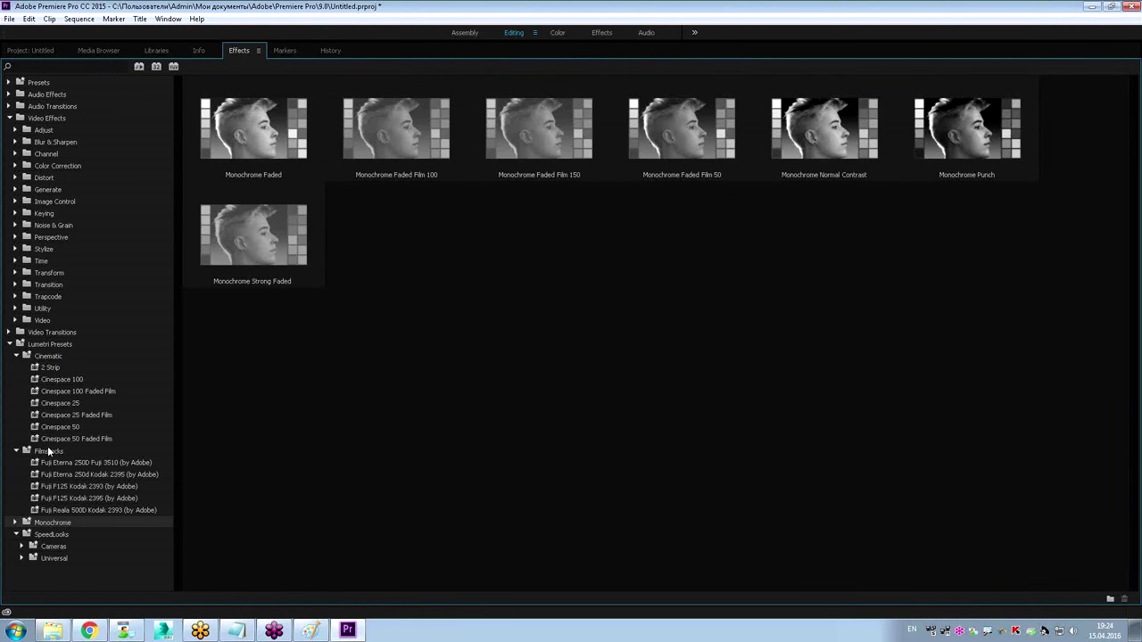
click(47, 356)
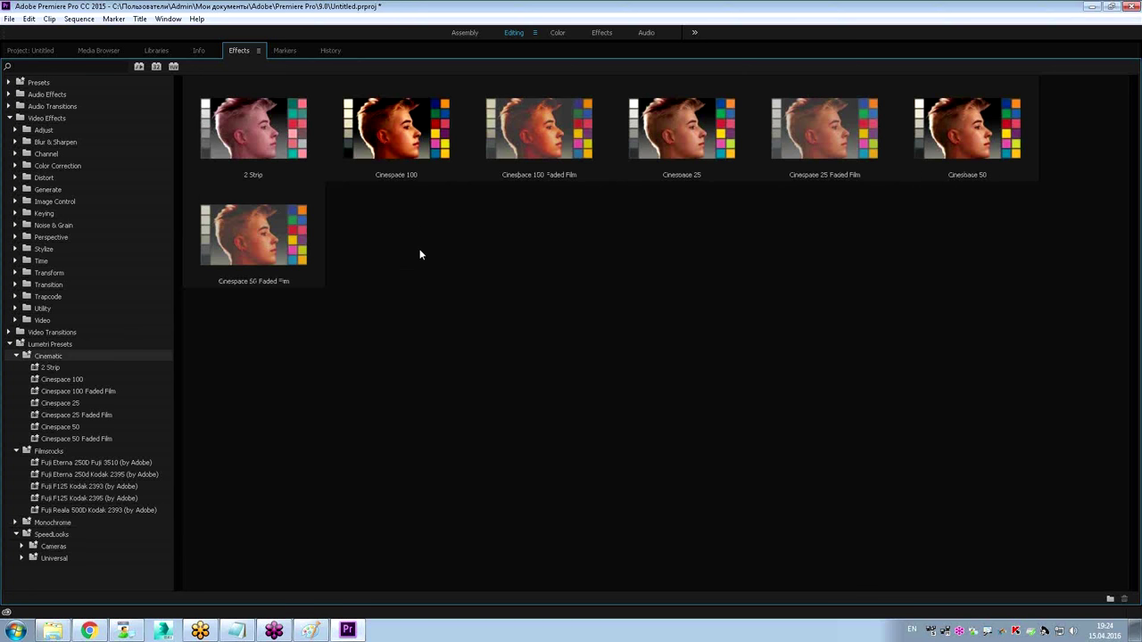
key(grave)
Expand the Lumetri Presets folder further down the Effects panel.
scroll(323, 482, down, 1)
scroll(322, 494, down, 2)
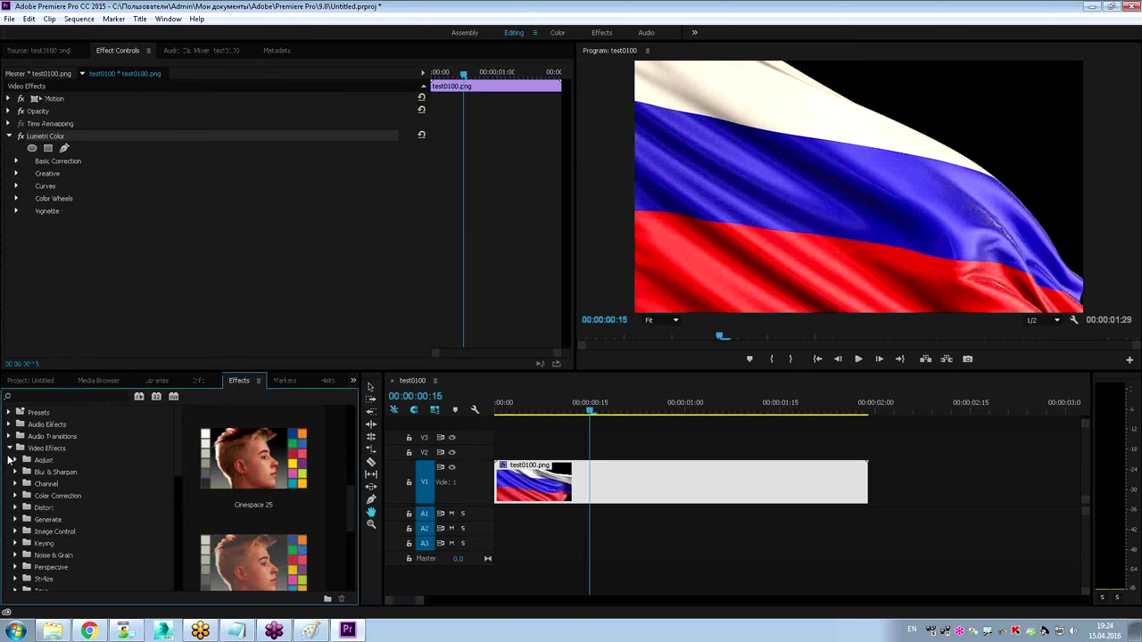
scroll(106, 522, down, 2)
double_click(107, 519)
scroll(108, 519, down, 2)
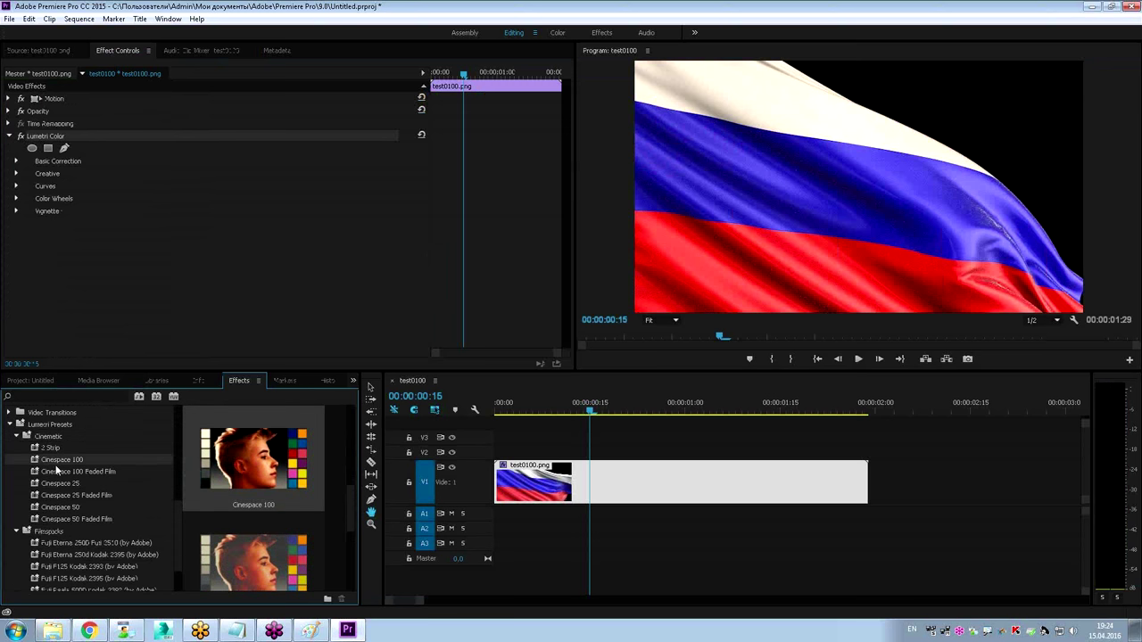
drag(54, 459, 632, 494)
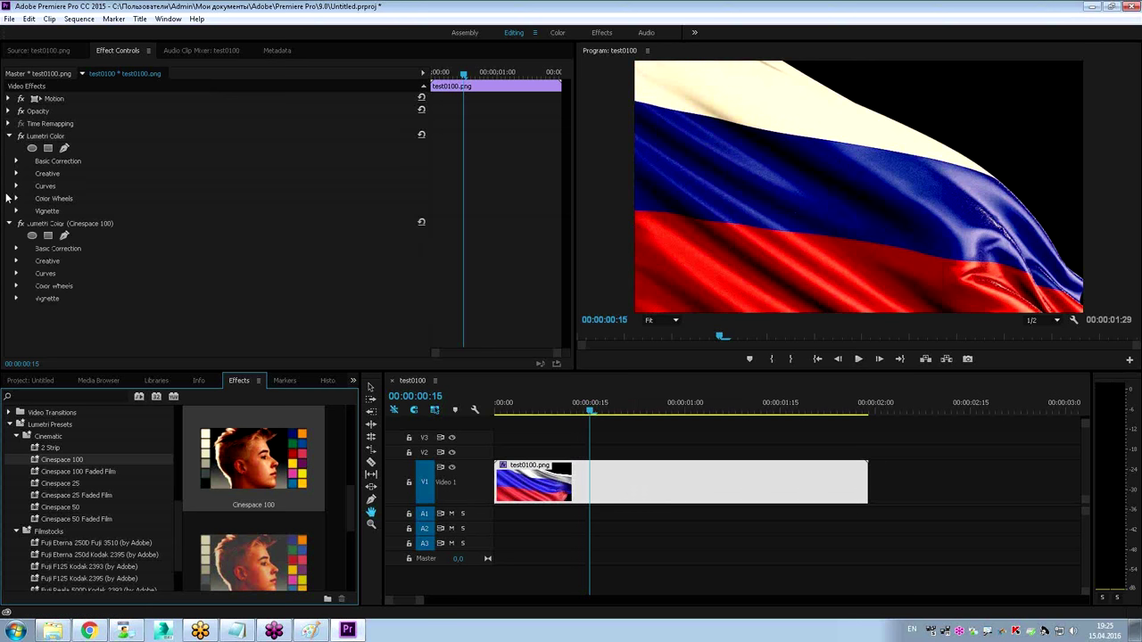
click(10, 136)
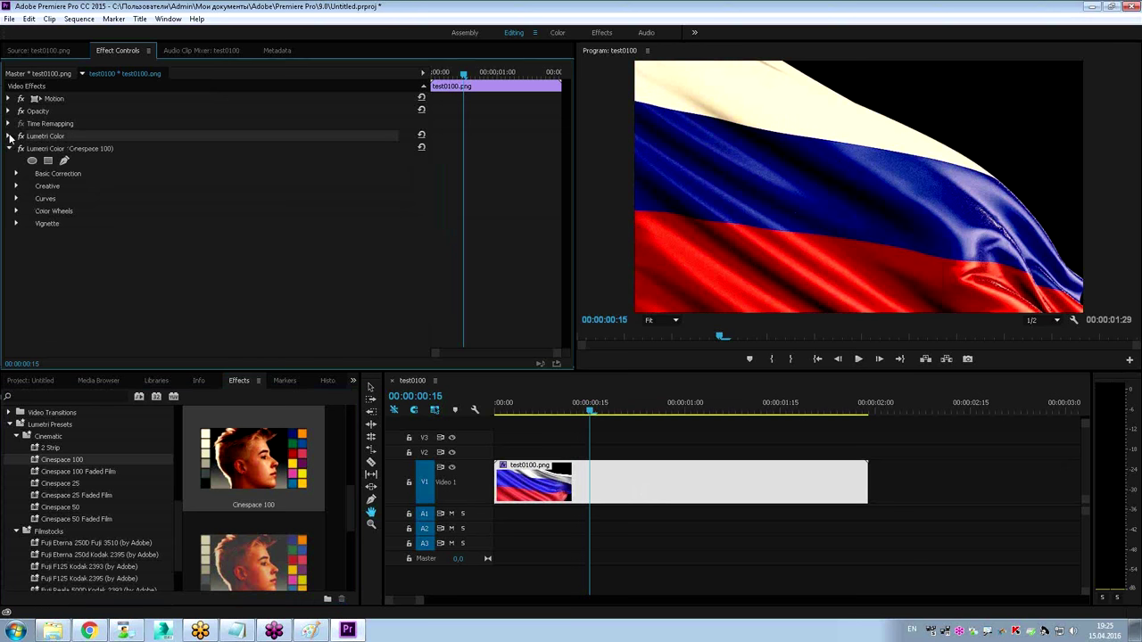
click(10, 149)
click(20, 149)
click(21, 149)
click(20, 149)
click(21, 149)
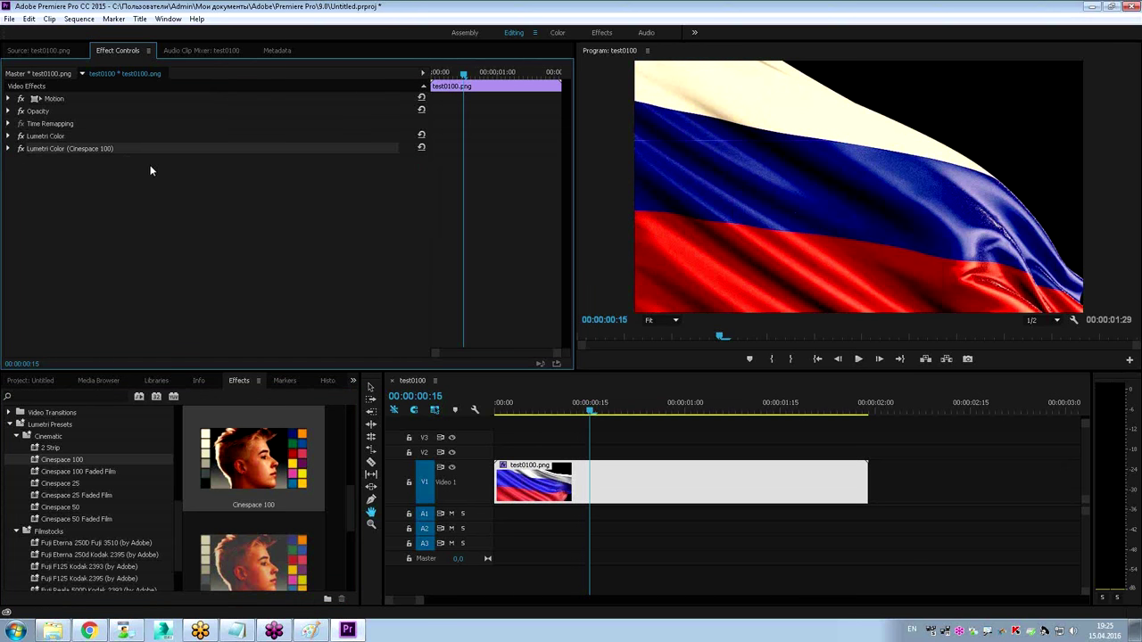
key(Delete)
drag(353, 491, 354, 435)
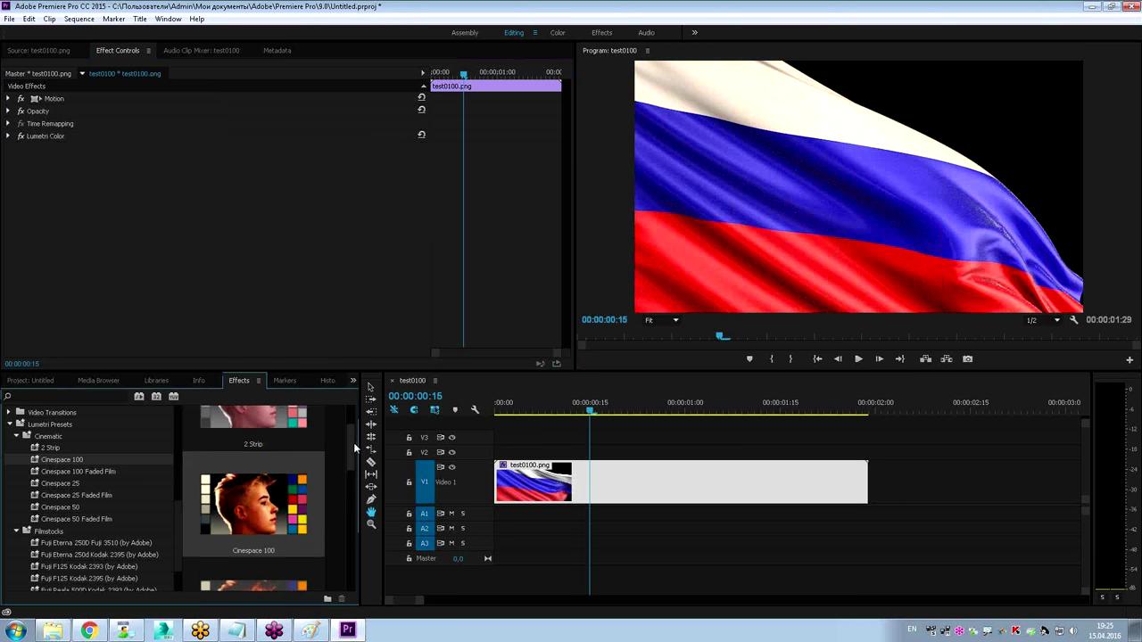
drag(261, 455, 148, 238)
key(space)
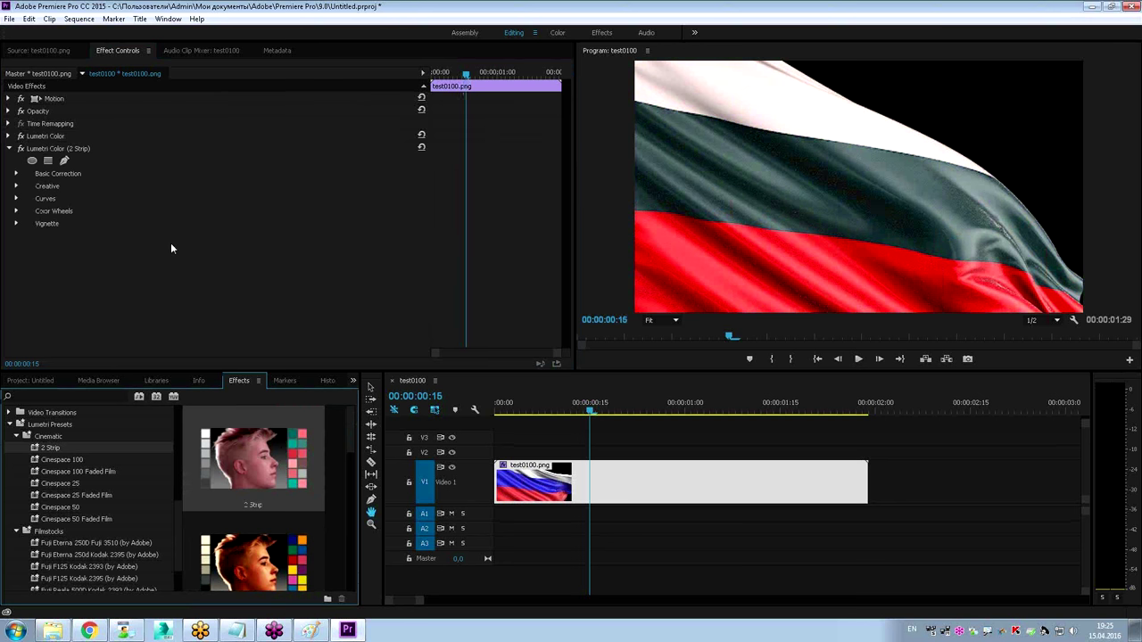
click(61, 149)
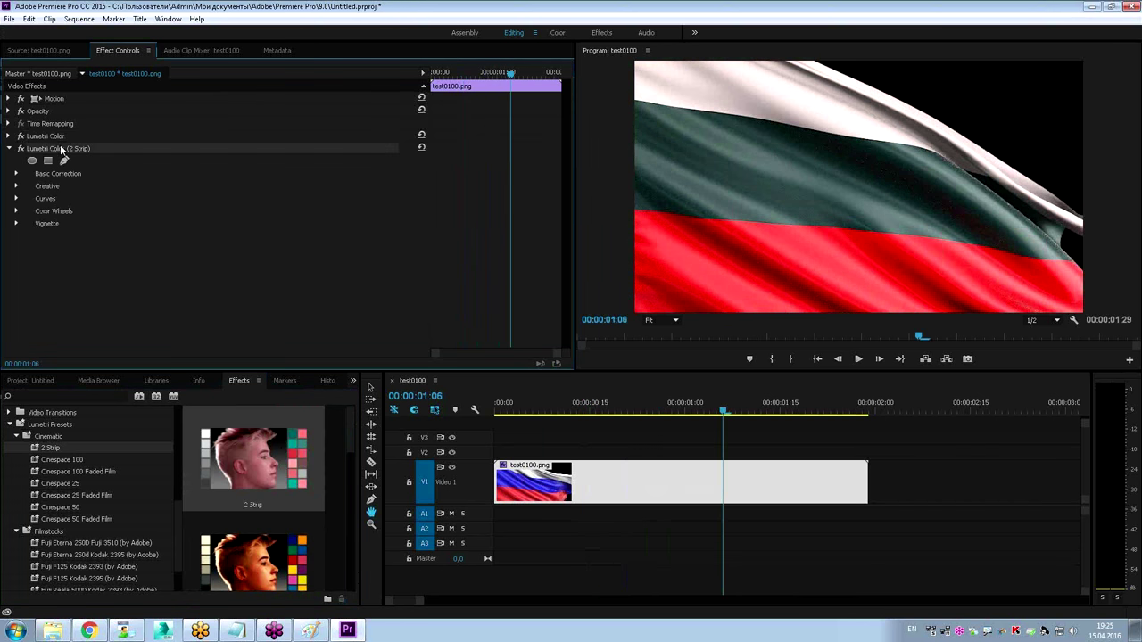
key(Delete)
drag(536, 403, 742, 400)
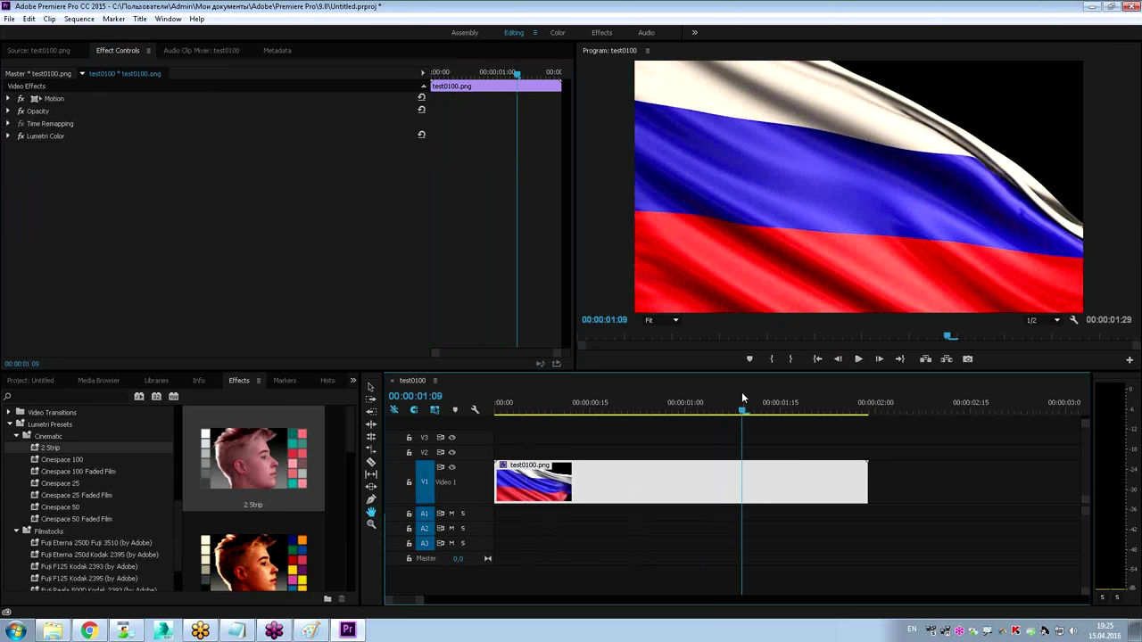
key(space)
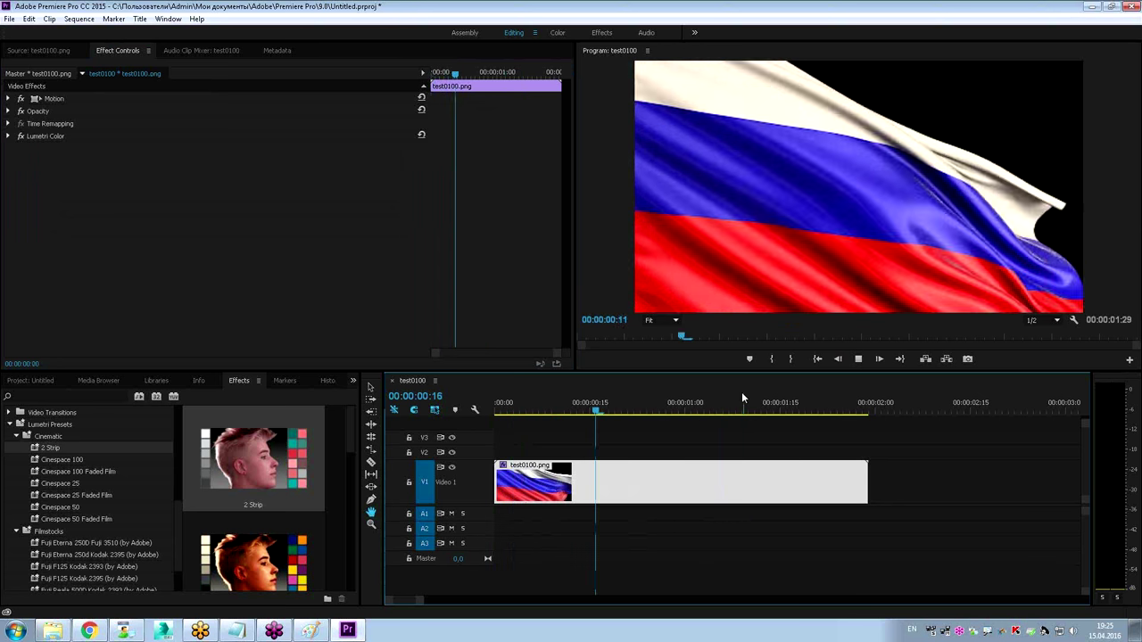
key(space)
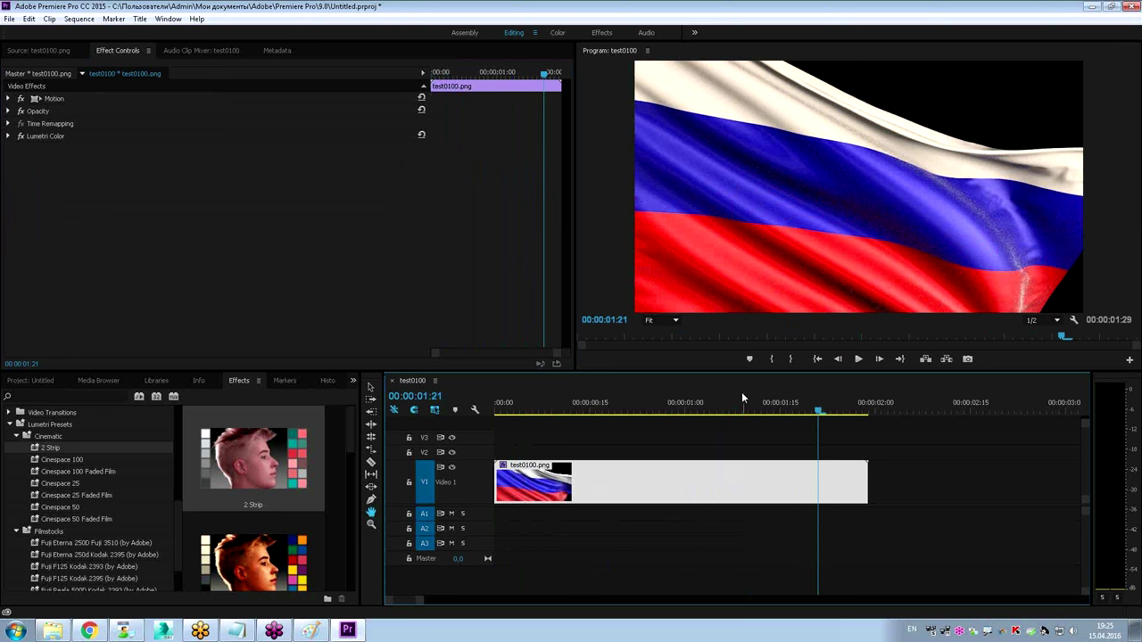
click(9, 19)
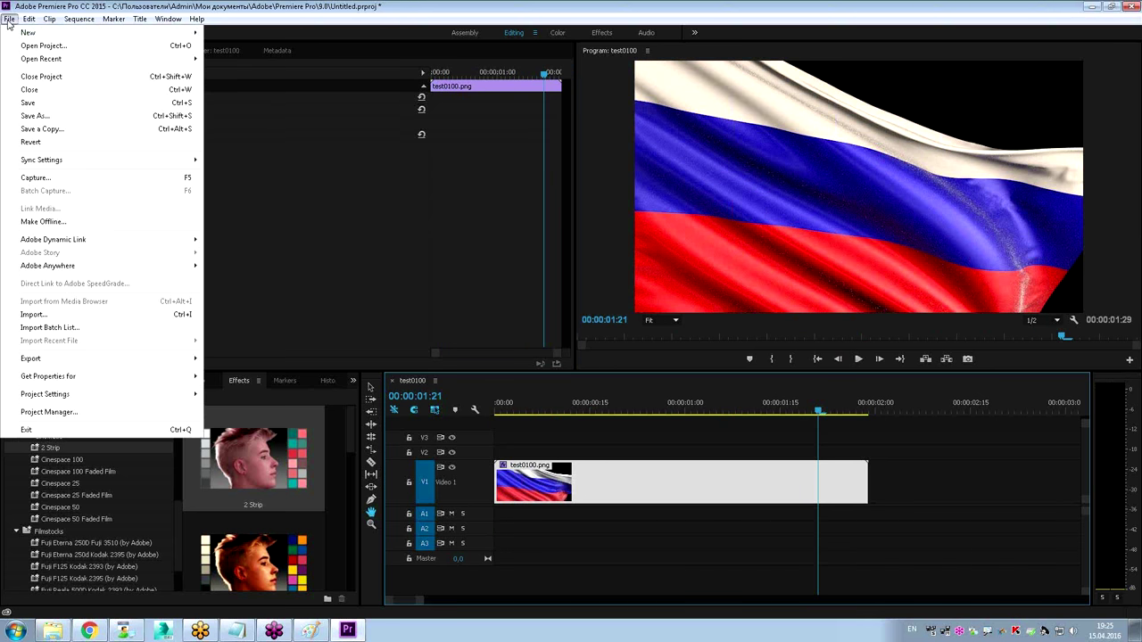
mouse_move(31, 358)
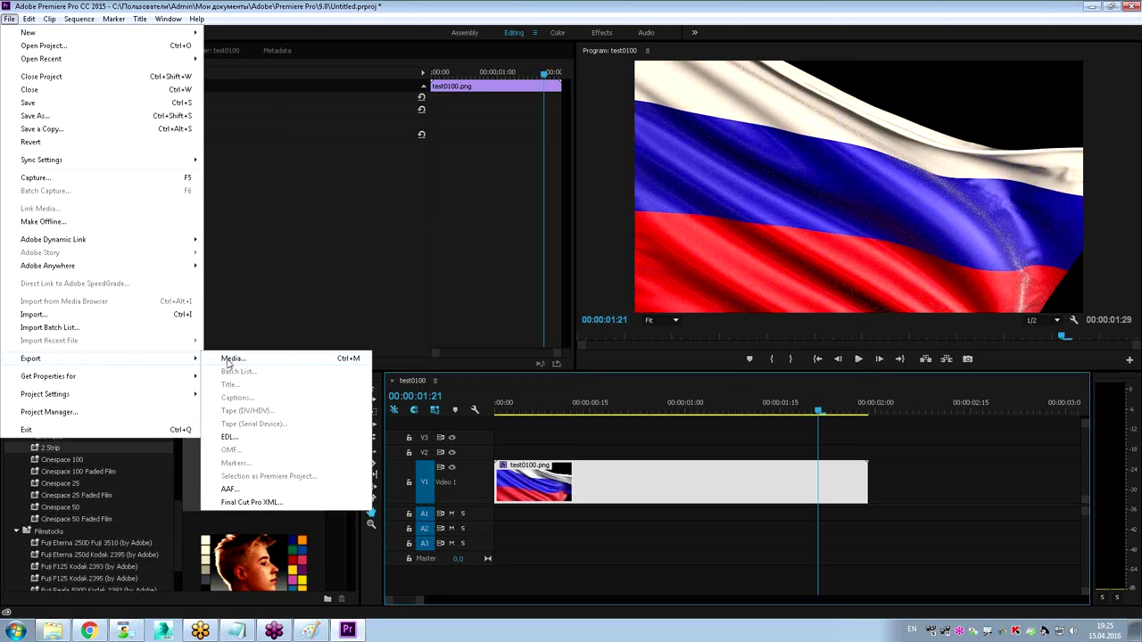
Open Export Settings for the test0100 sequence, untick Match Sequence Settings and pick an AVI format.
click(232, 359)
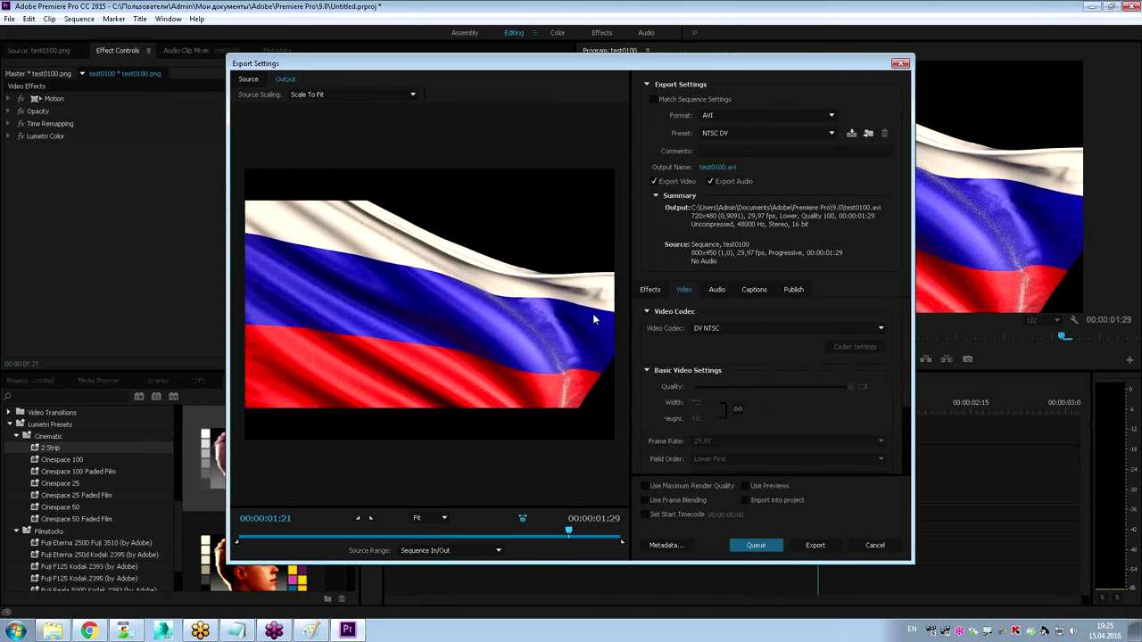
click(656, 99)
click(656, 99)
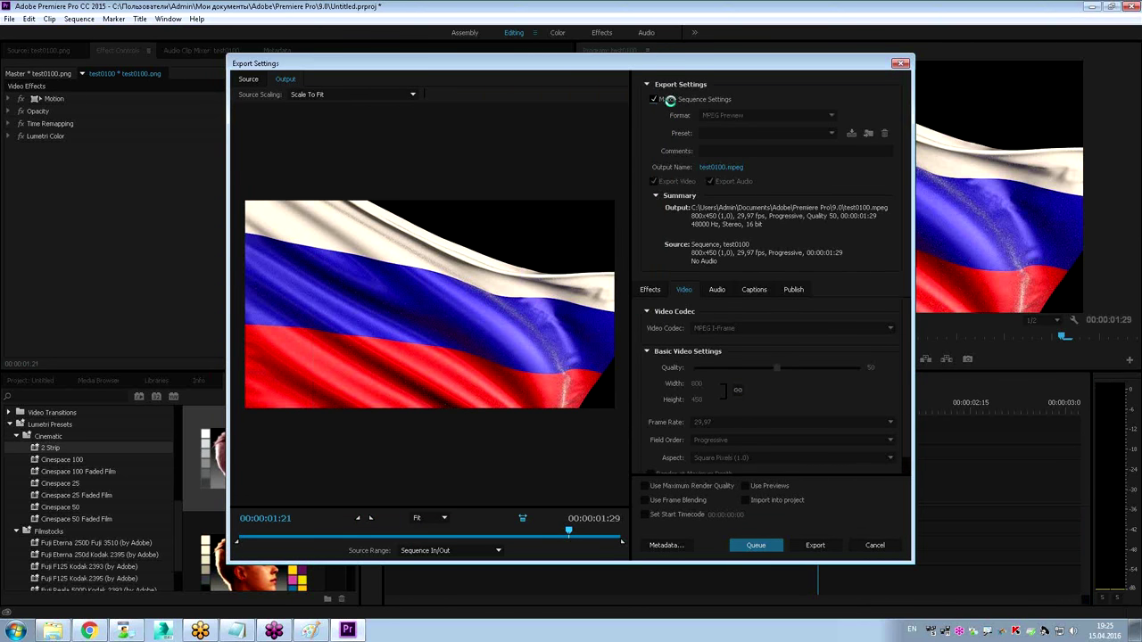
click(739, 115)
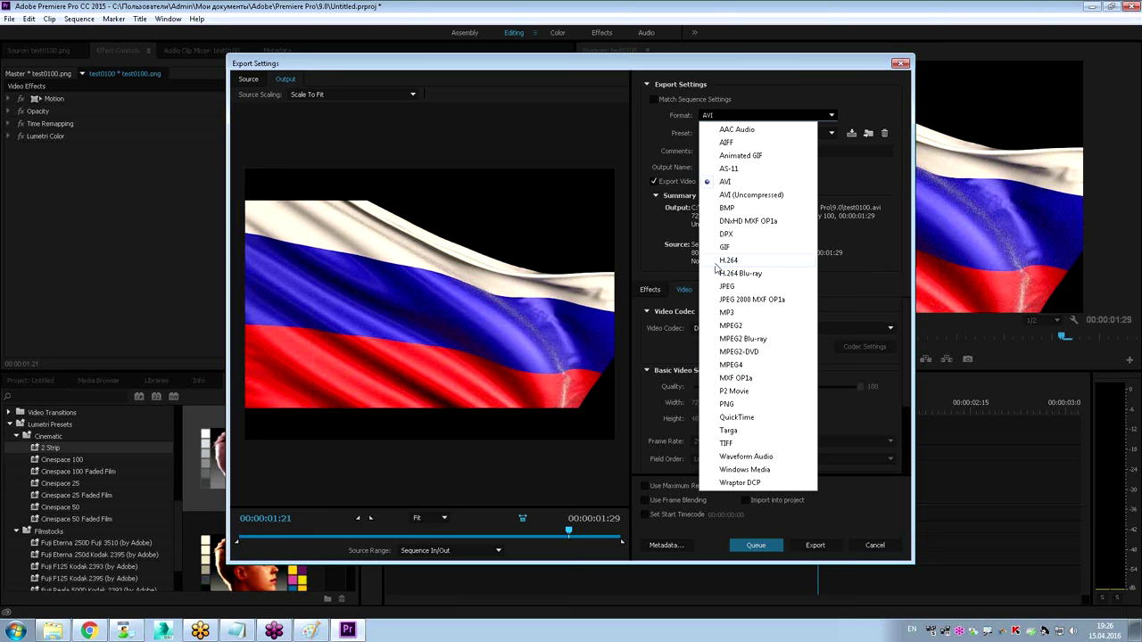
Set the export format to H.264, briefly toggling Match Sequence Settings on and off.
click(728, 261)
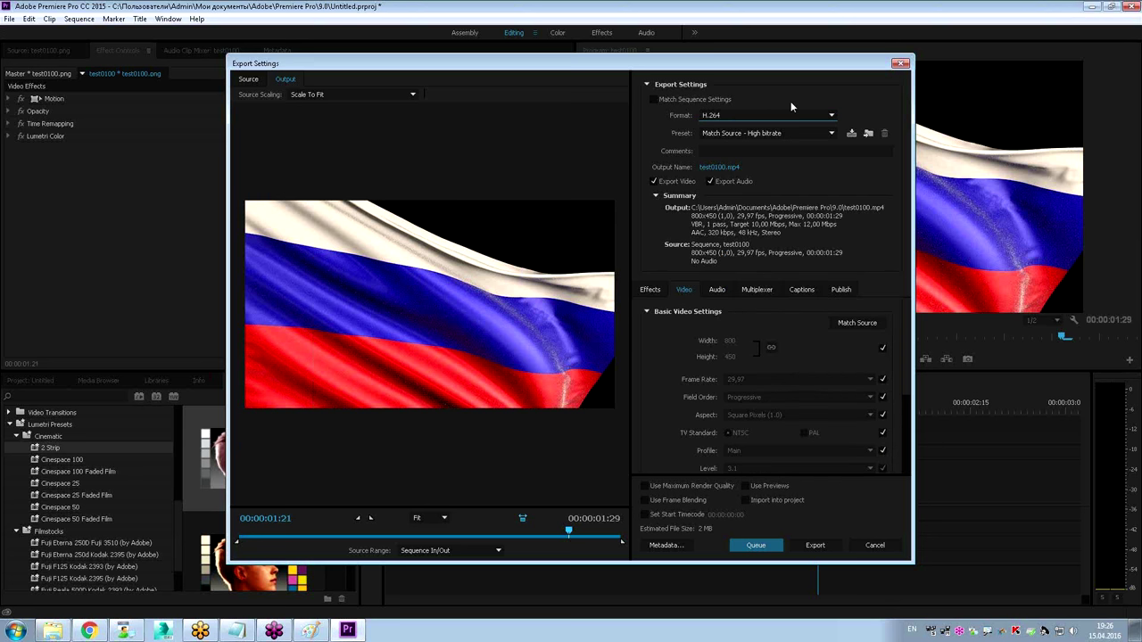
click(728, 115)
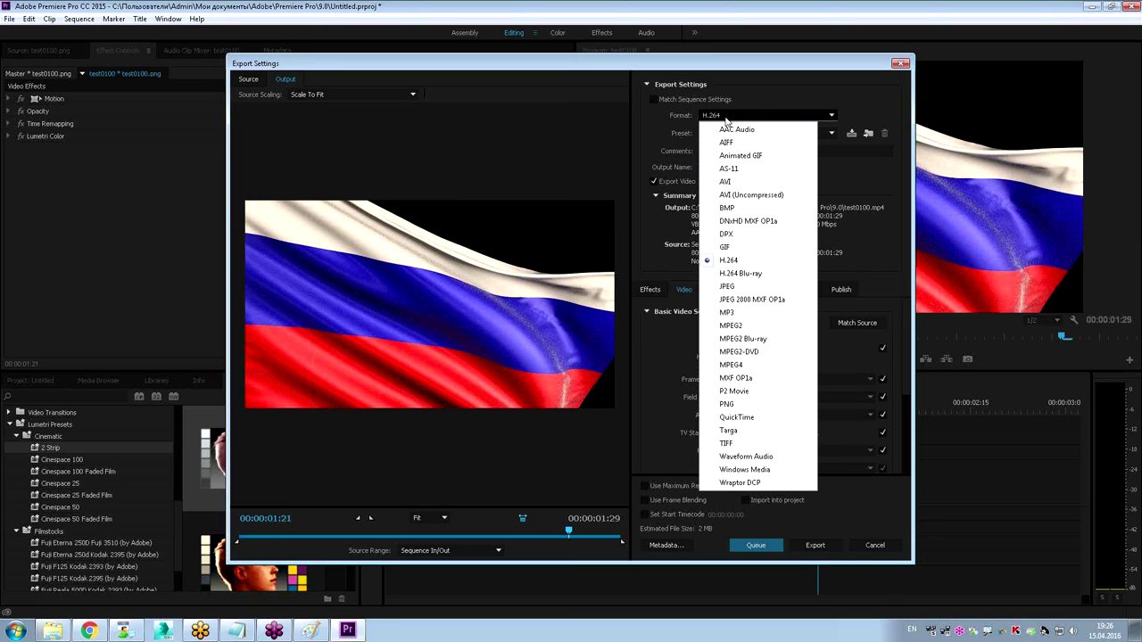
click(711, 251)
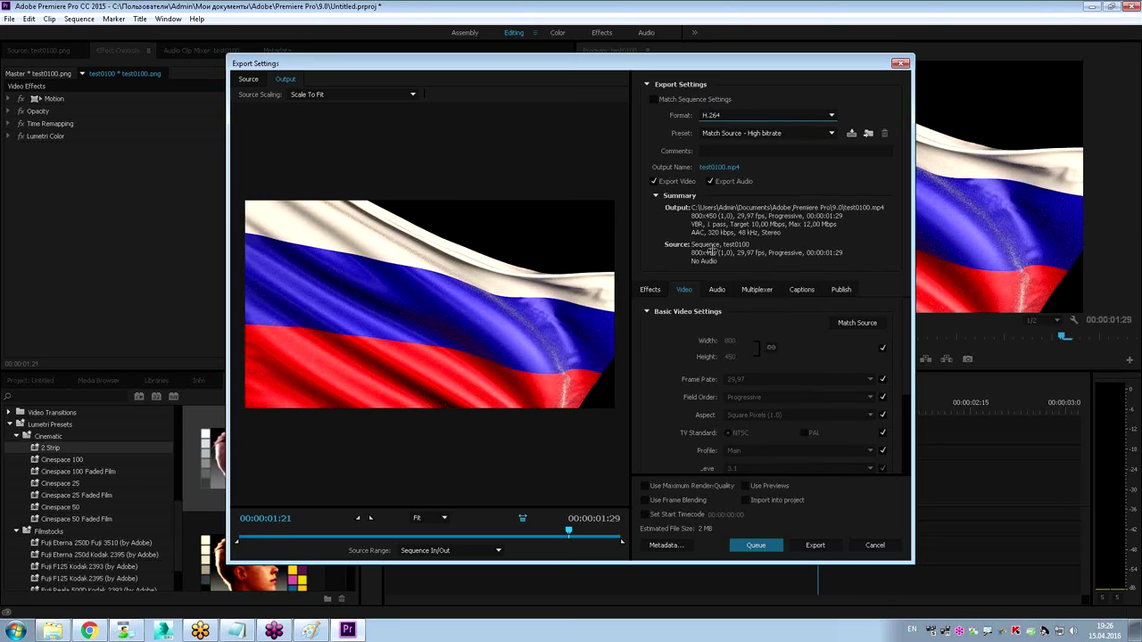
click(653, 99)
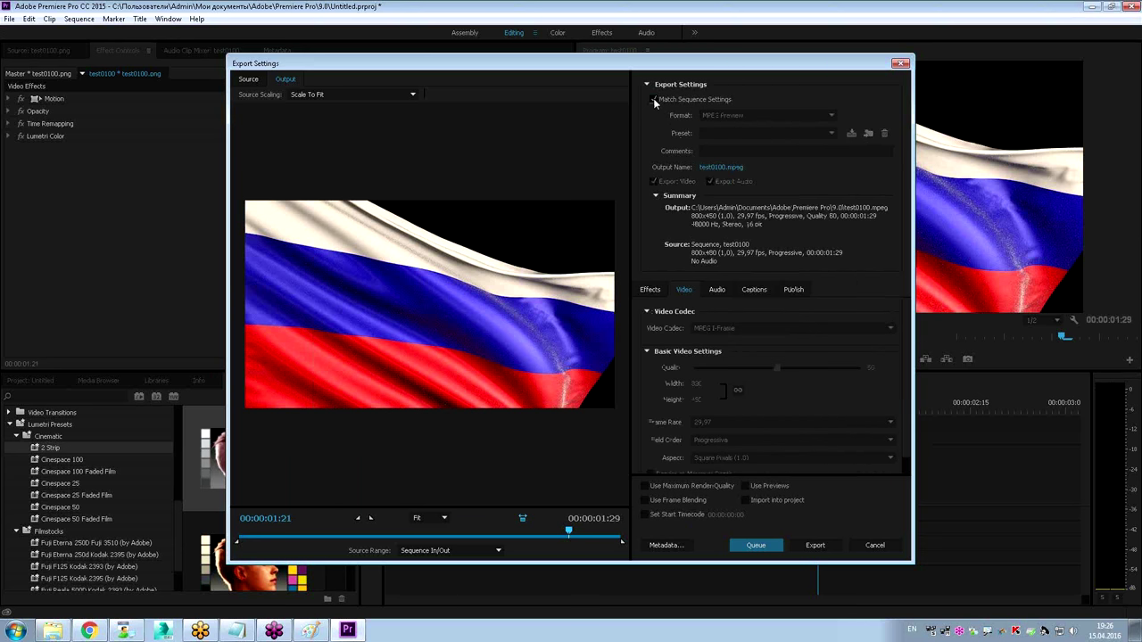
click(653, 99)
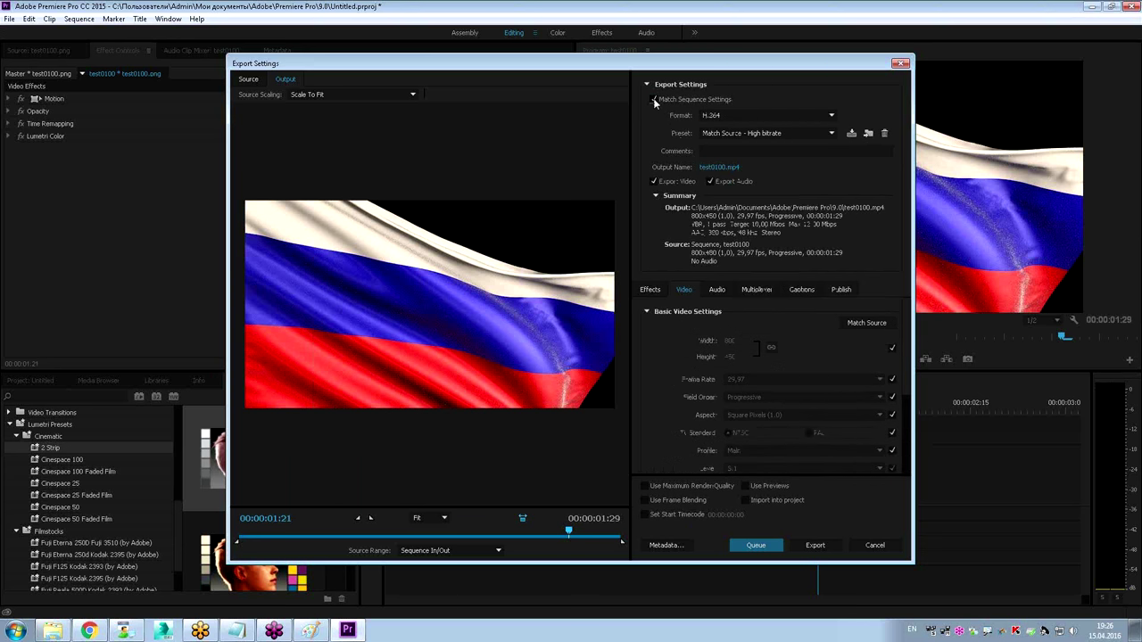
Keep the Match Source - High bitrate preset and choose a save location for test0100.mp4.
click(721, 133)
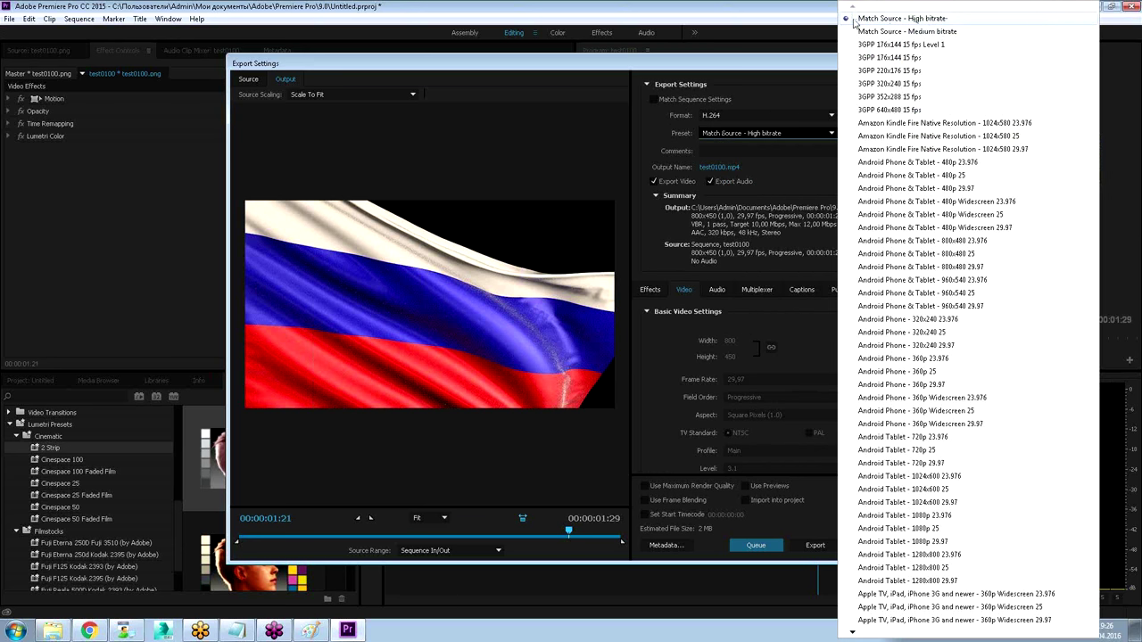
click(919, 19)
click(719, 168)
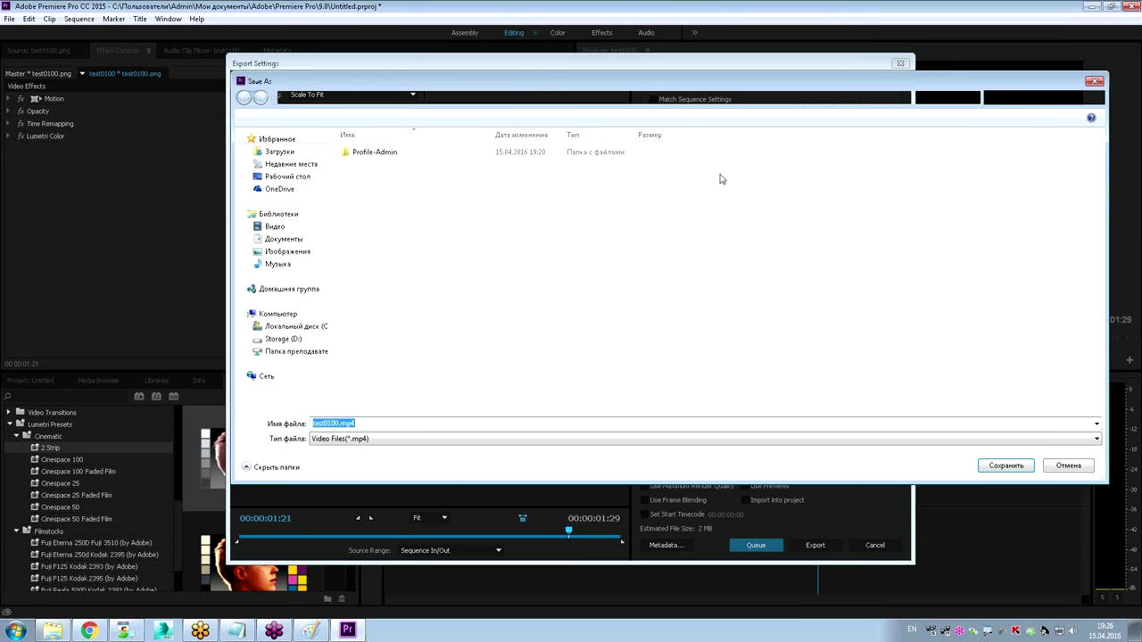
Name the export flag vide.mp4 and save it to the flag folder on network drive Z:.
click(294, 339)
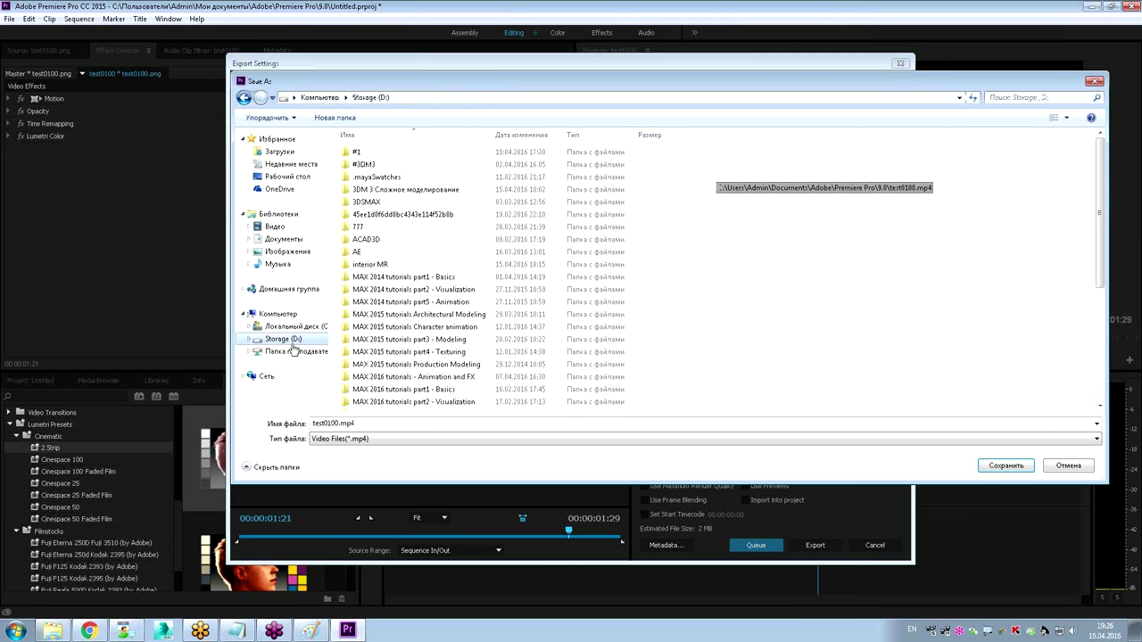
click(294, 352)
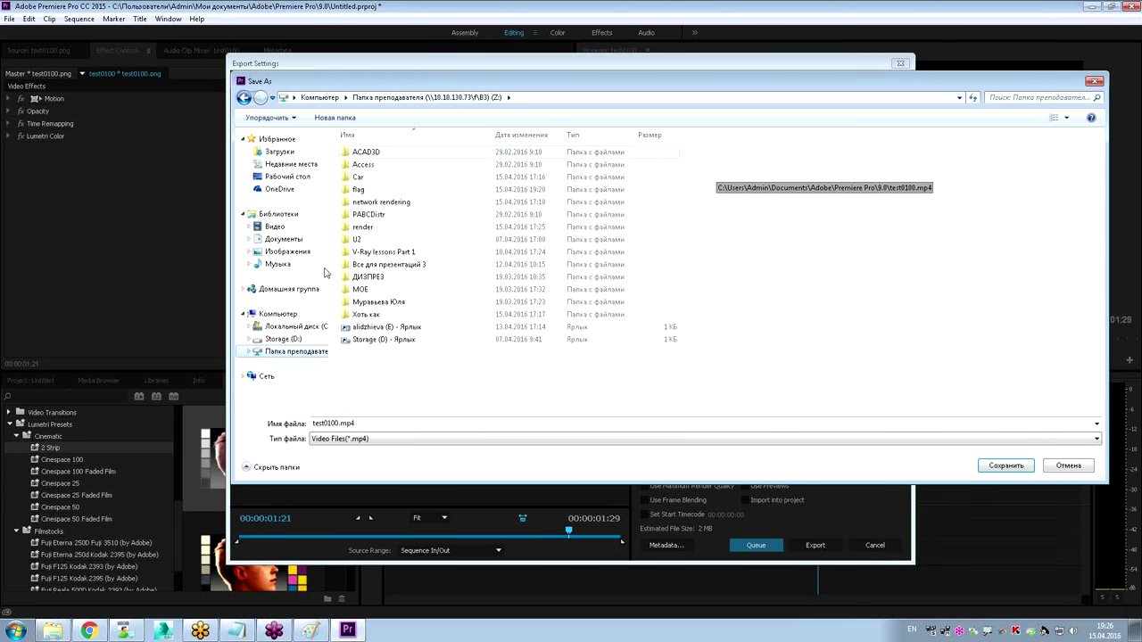
double_click(358, 190)
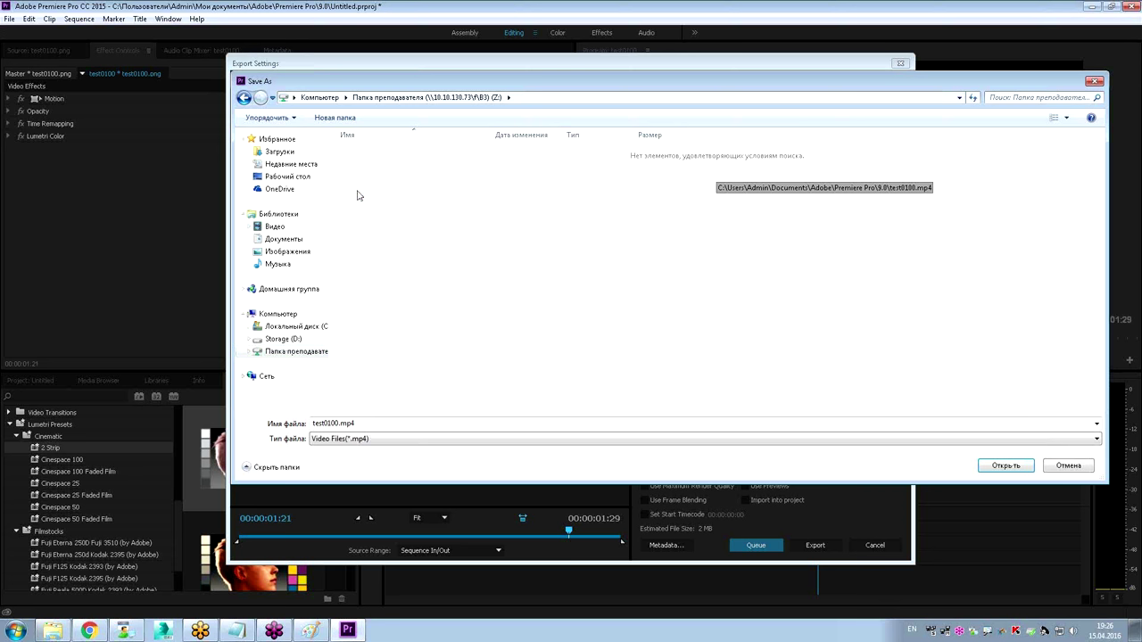
text(fl)
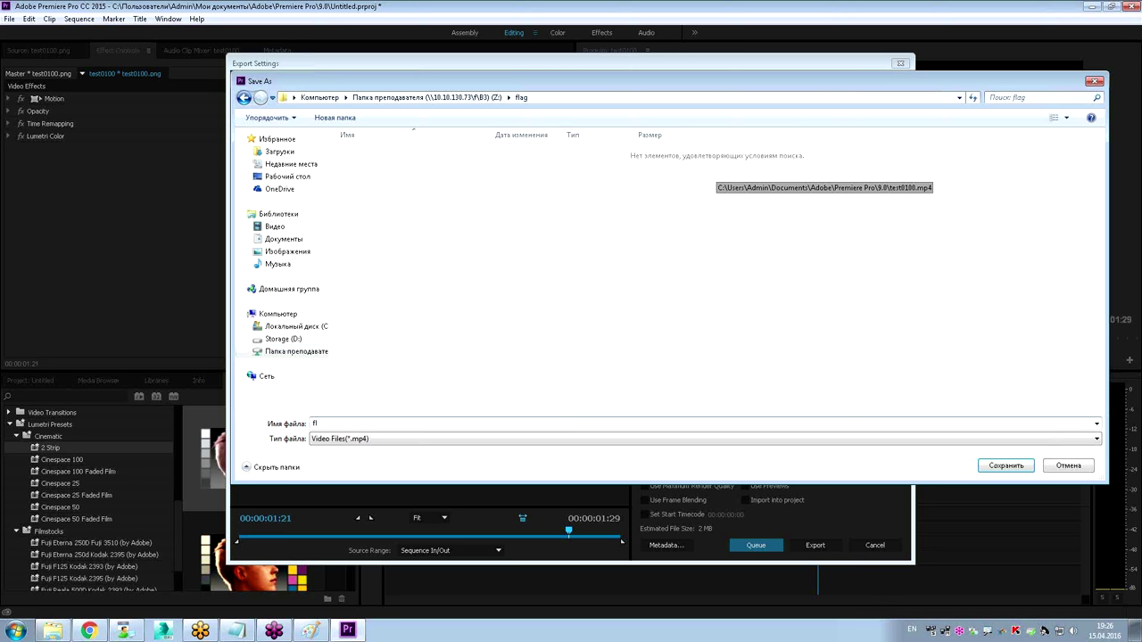
text(ag vide)
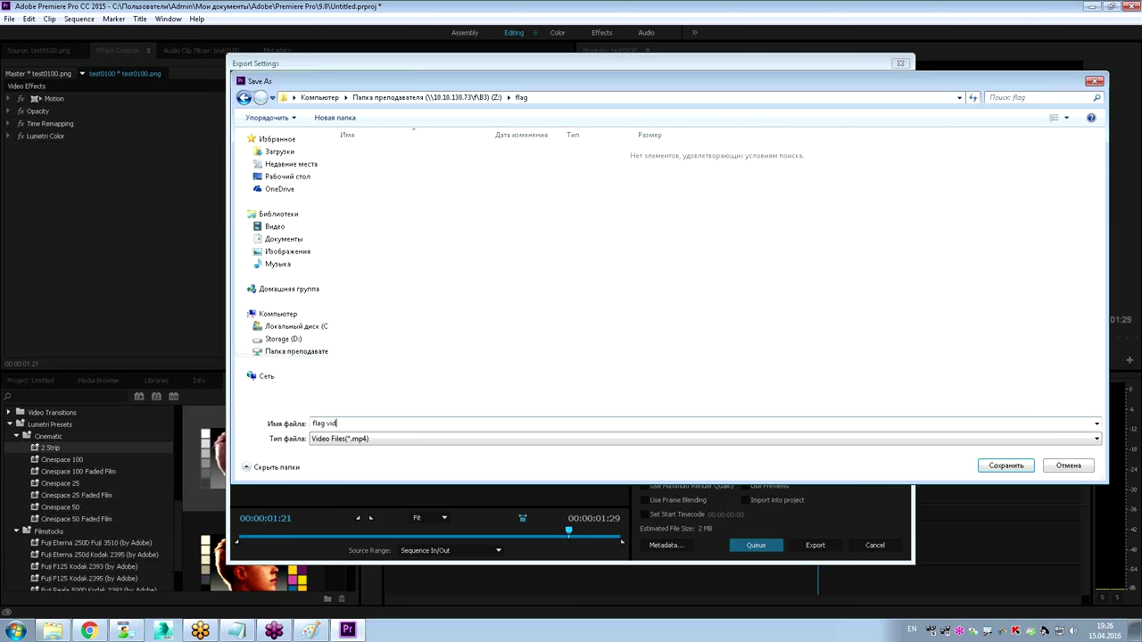
click(996, 466)
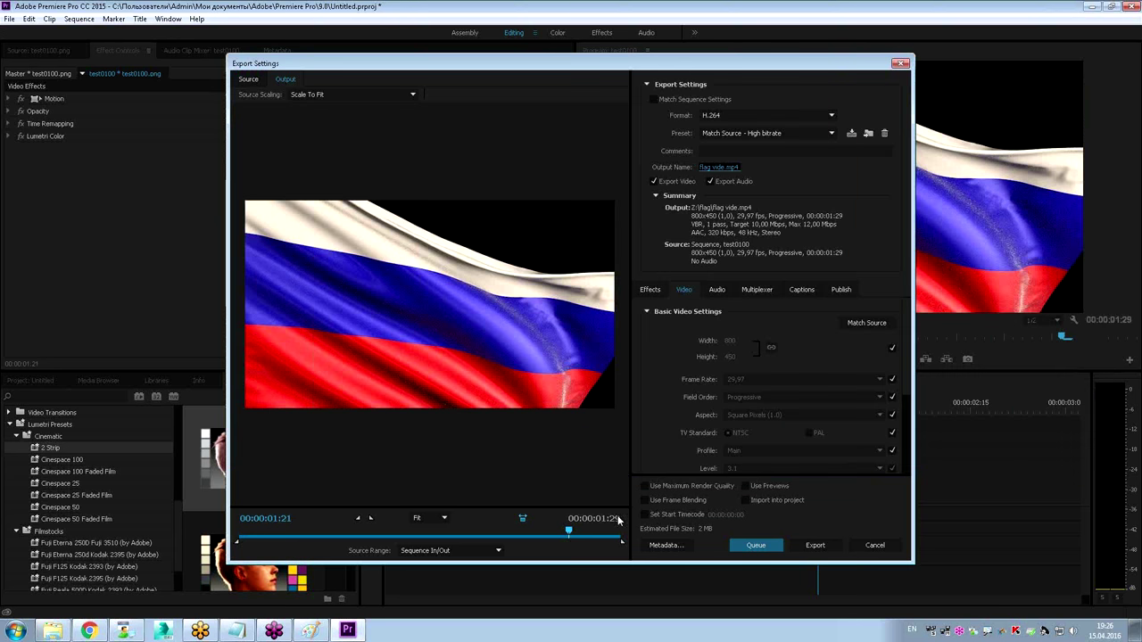
Enable Use Maximum Render Quality and export the video.
drag(554, 536, 438, 535)
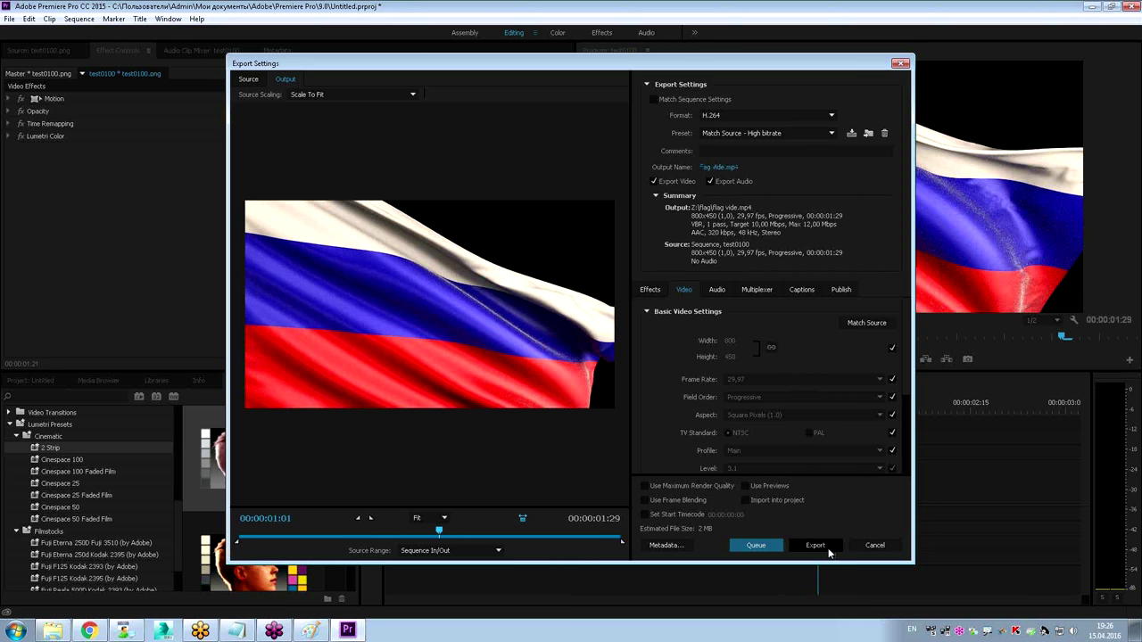
click(645, 487)
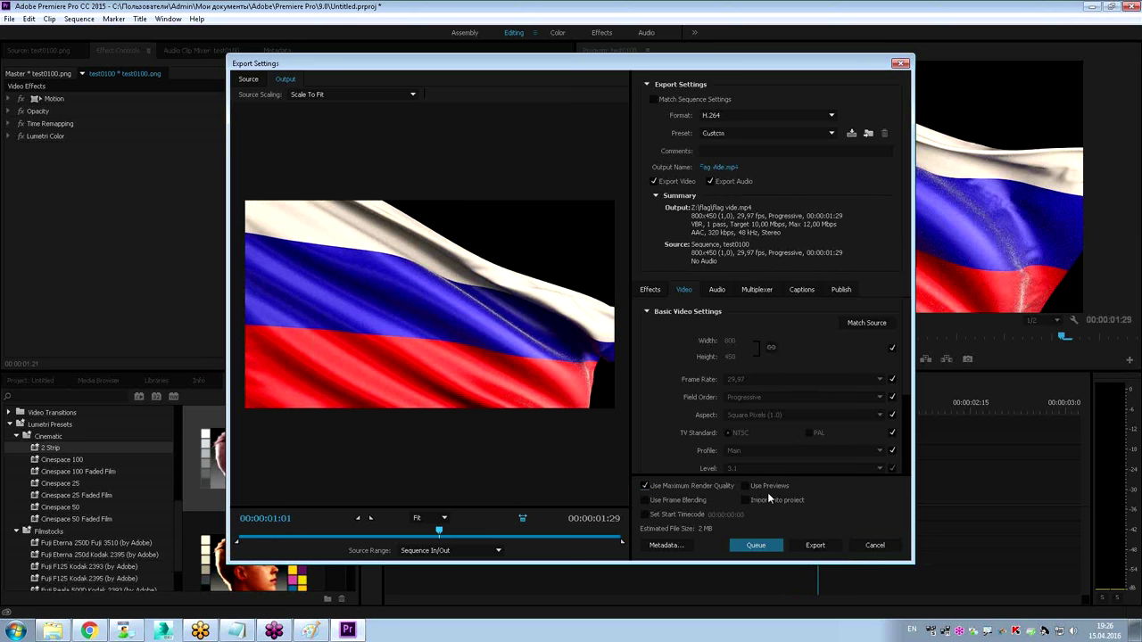
click(819, 546)
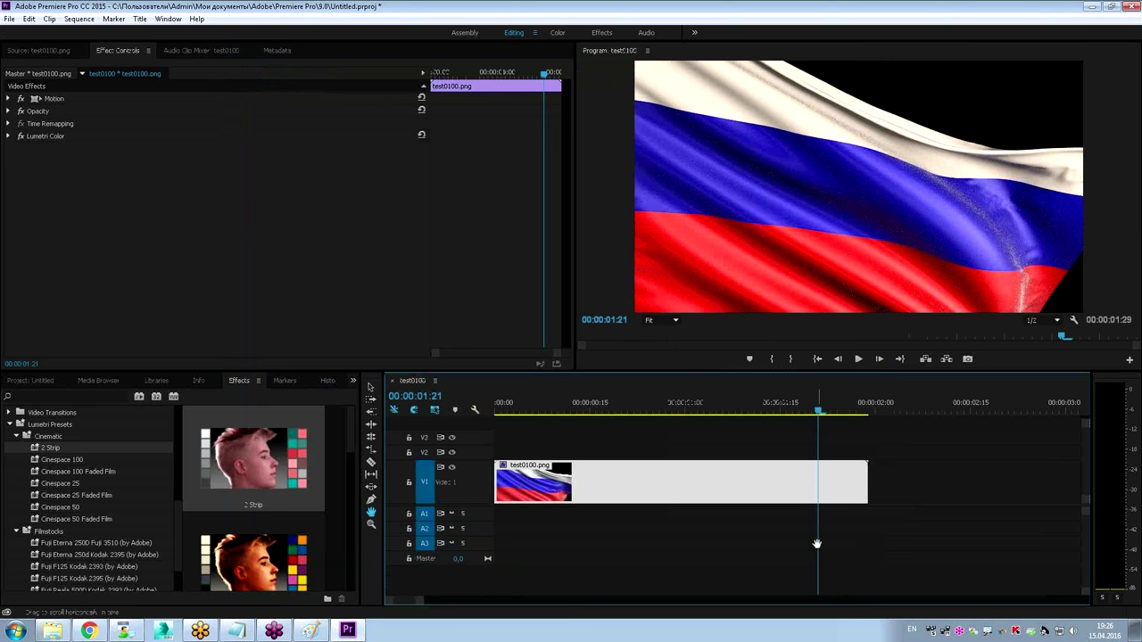
click(1092, 6)
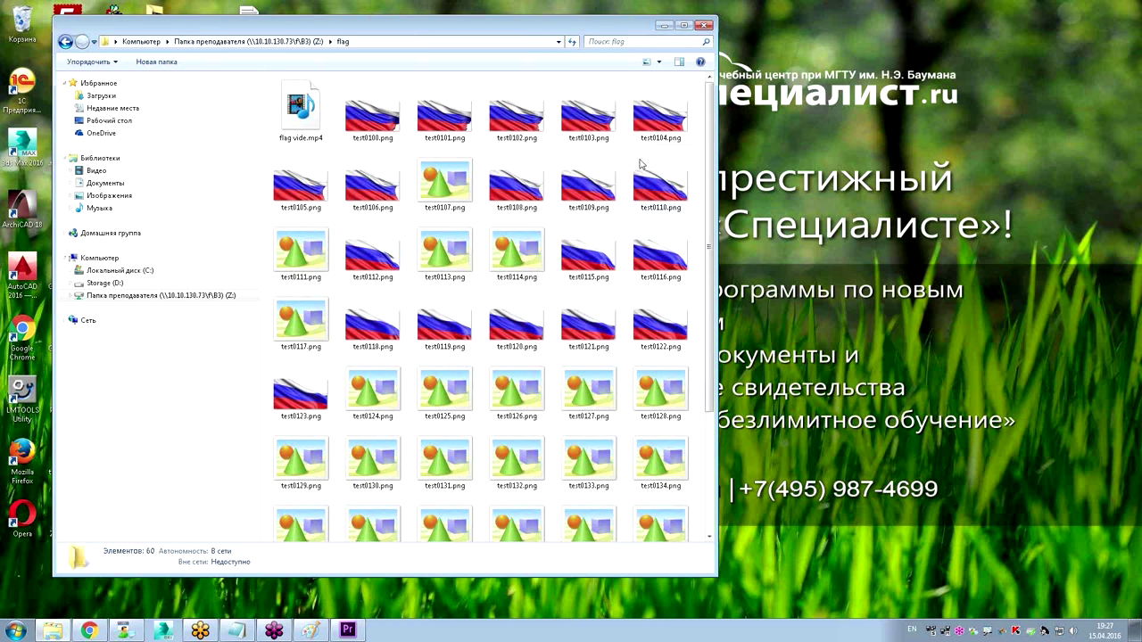
Rename flag vide.mp4 in the flag folder to flag video.mp4.
click(294, 106)
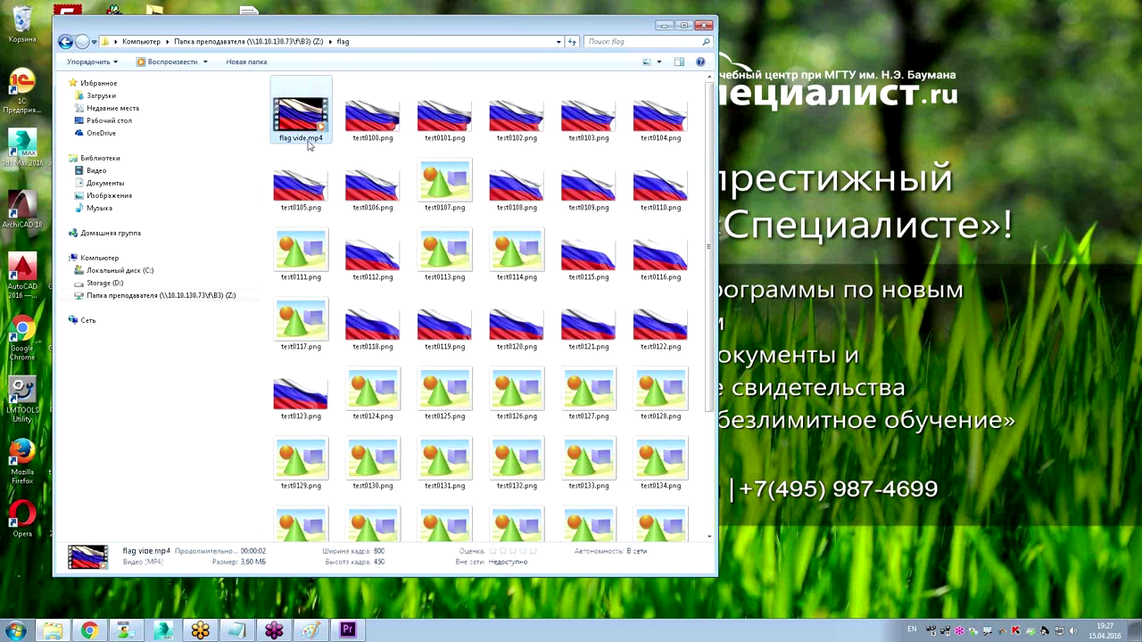
scroll(309, 144, down, 1)
click(307, 117)
text(o)
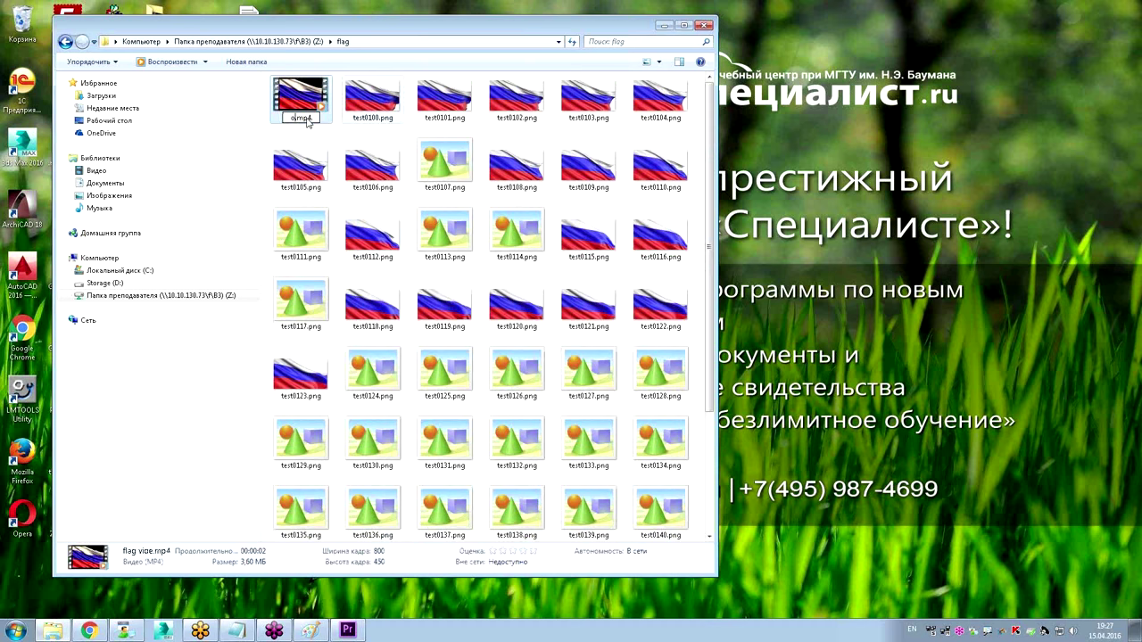
key(Return)
click(291, 118)
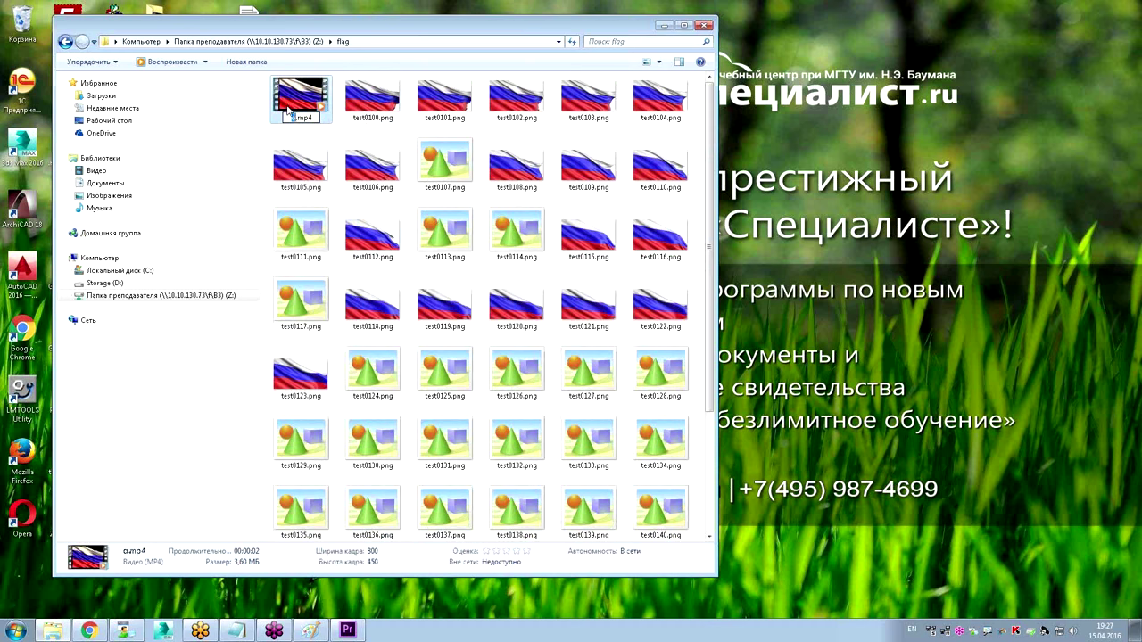
text(flag video)
key(Return)
Play flag video.mp4, view it full screen and back, then close Explorer and the player.
double_click(308, 91)
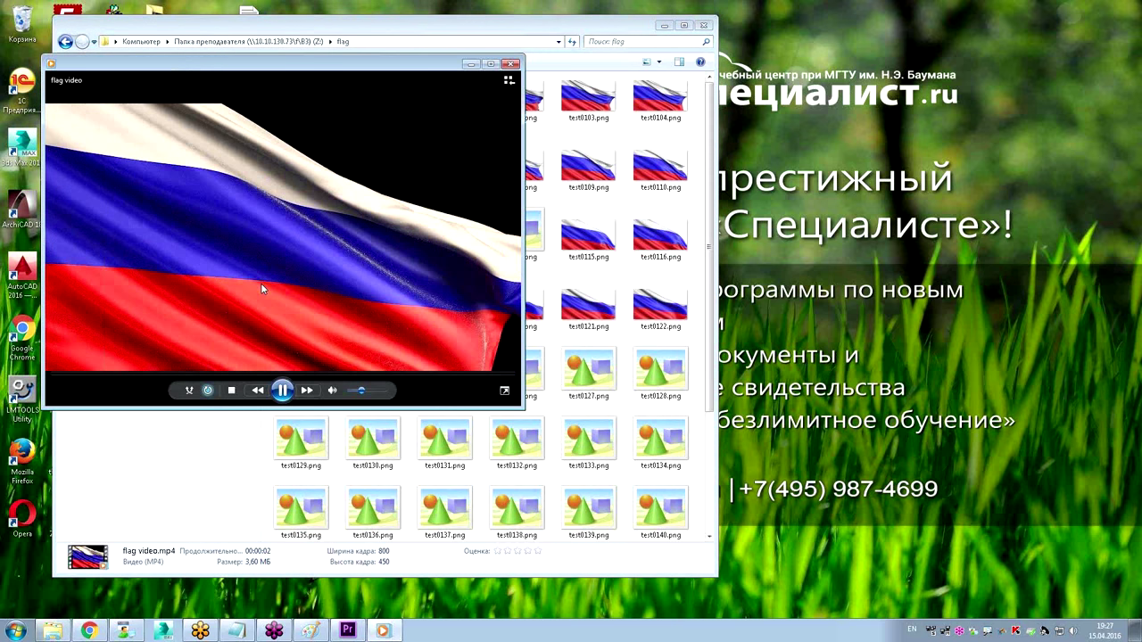
double_click(262, 288)
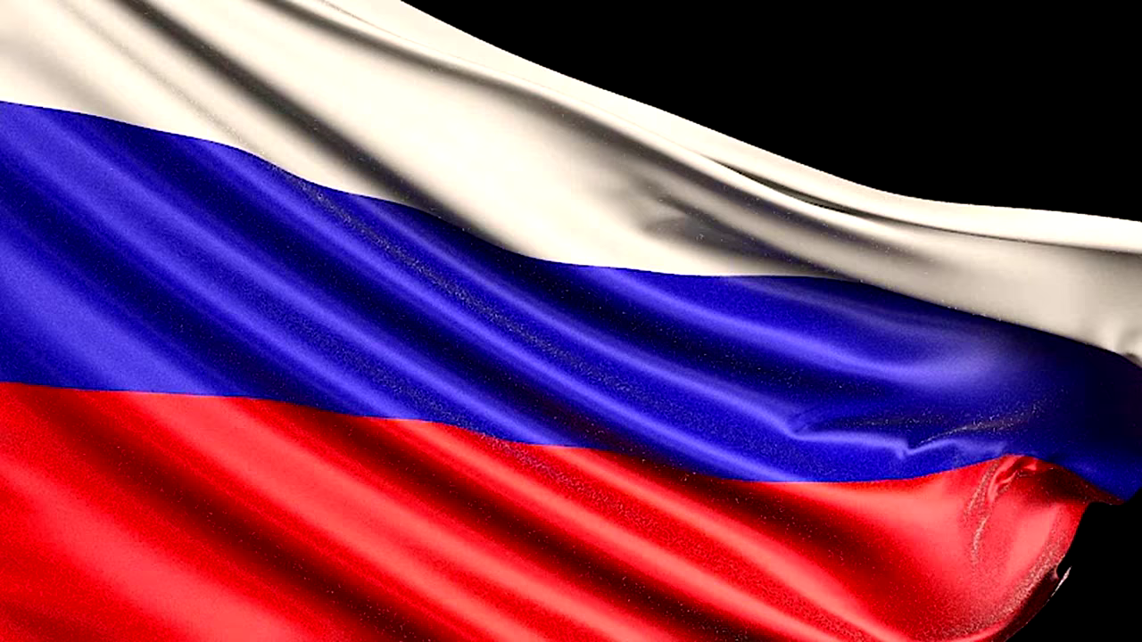
double_click(252, 196)
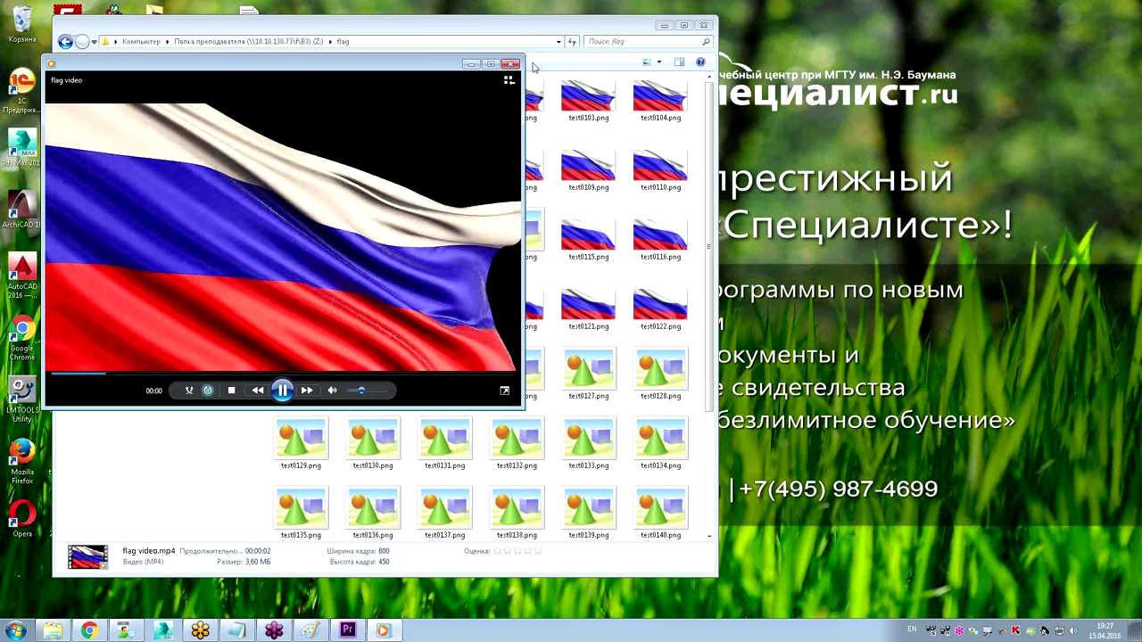
key(alt+F4)
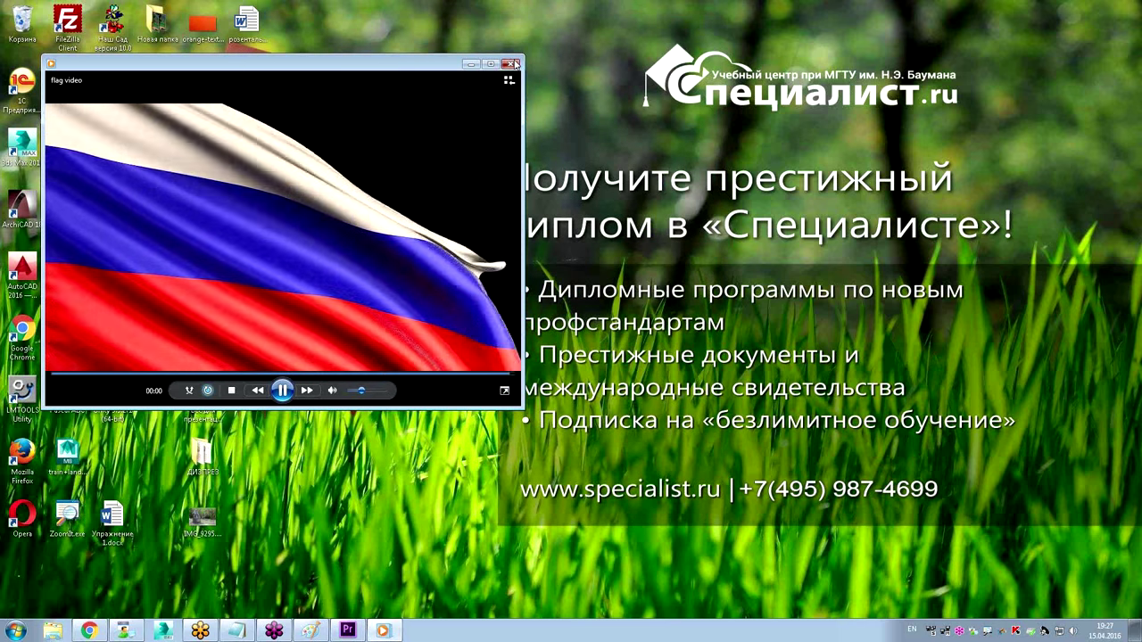
click(514, 63)
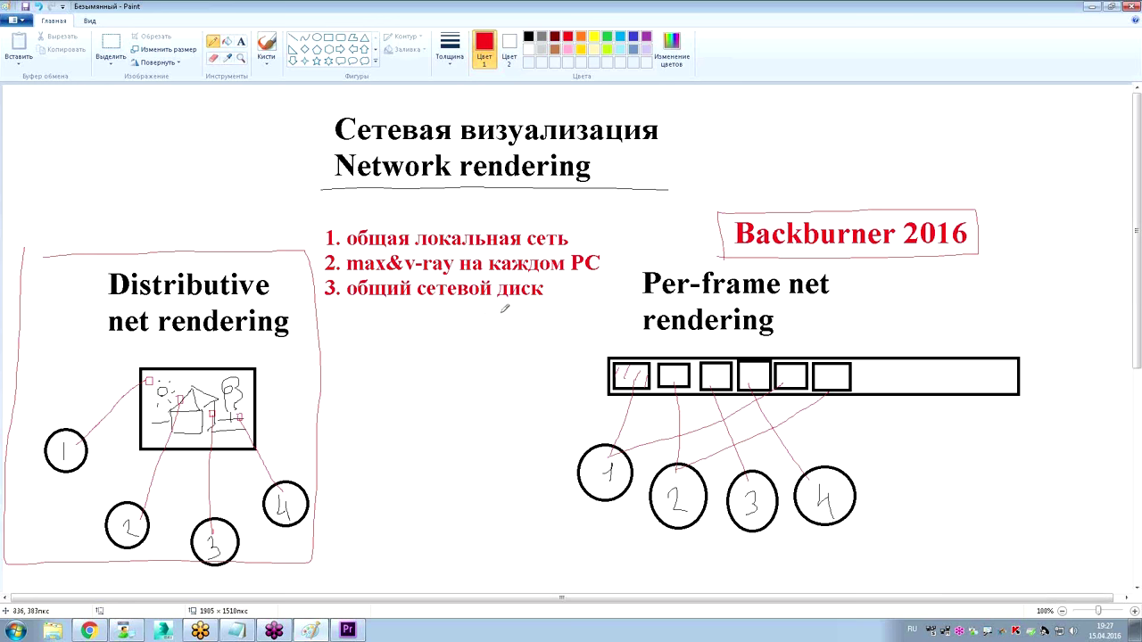